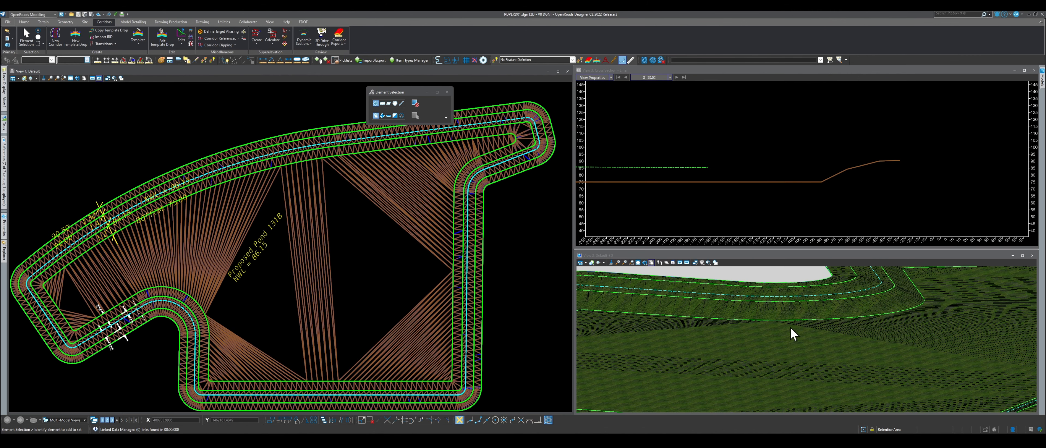
scroll(790, 327, "down", 5)
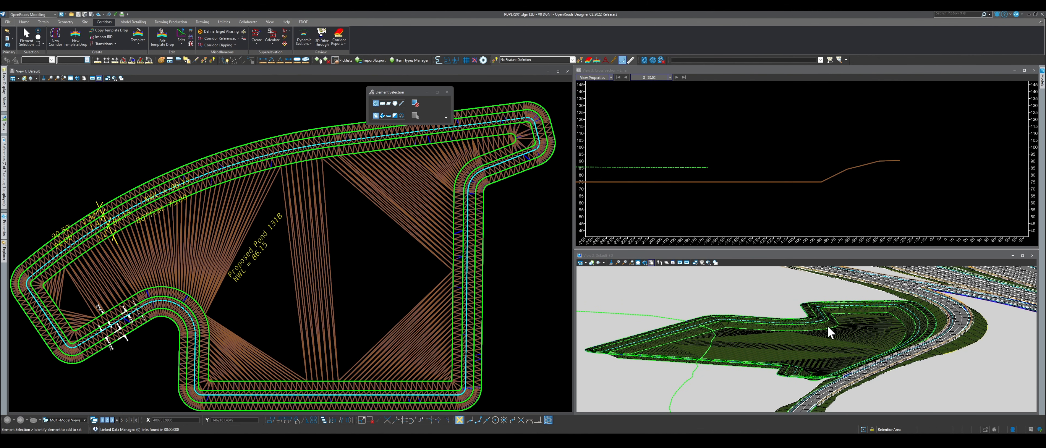
scroll(827, 325, "up", 5)
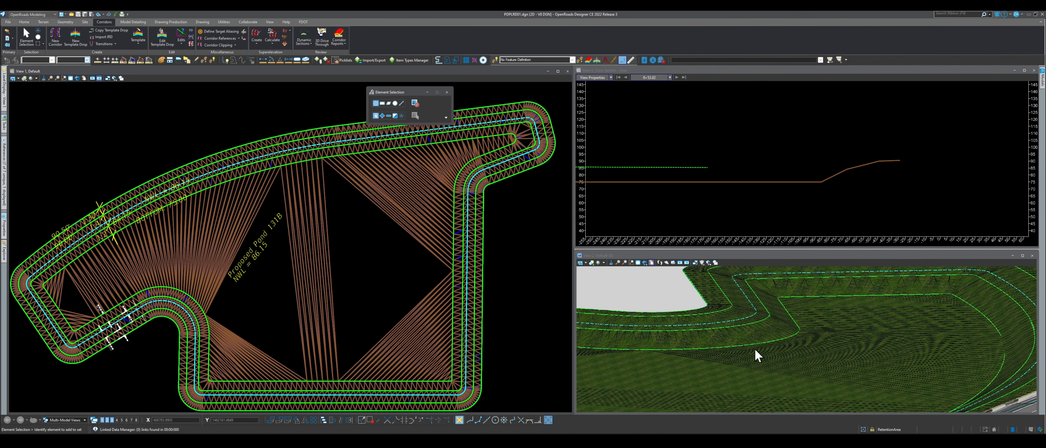
scroll(752, 349, "down", 5)
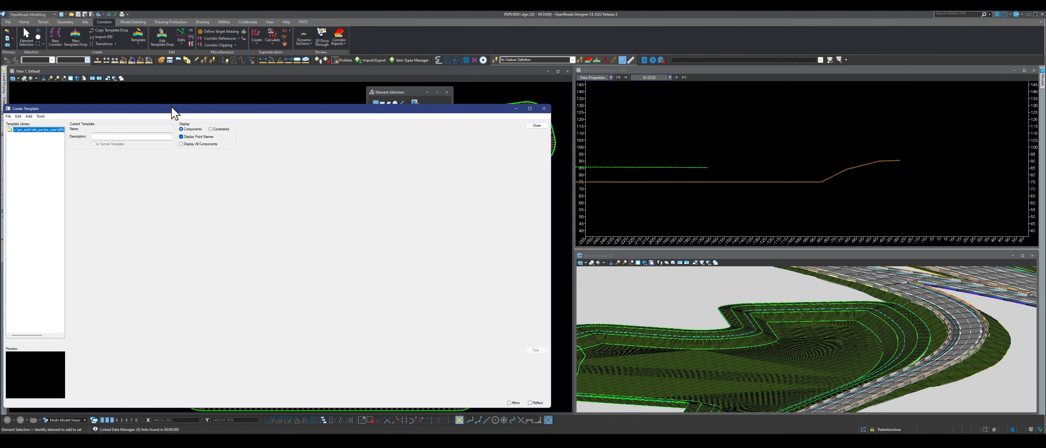
Open the PONDS.itl template library in the template editor.
left_click_drag(174, 106, 384, 114)
left_click(229, 116)
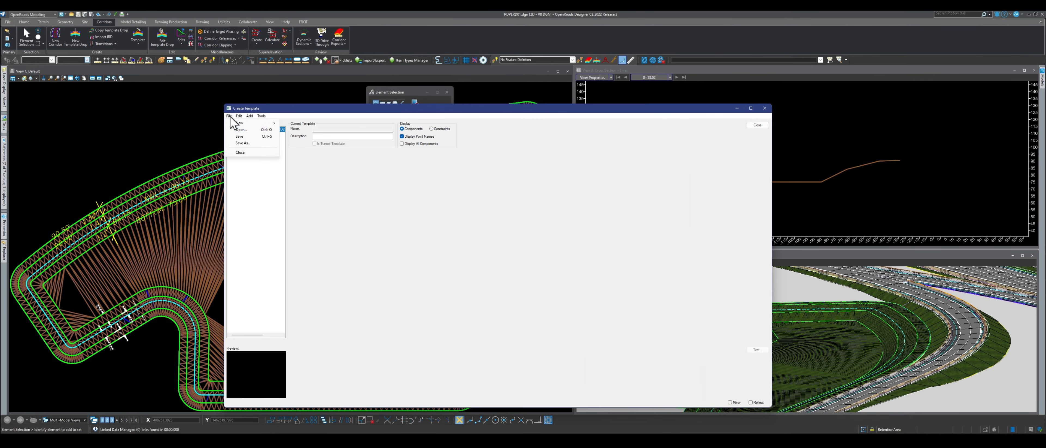
left_click(245, 129)
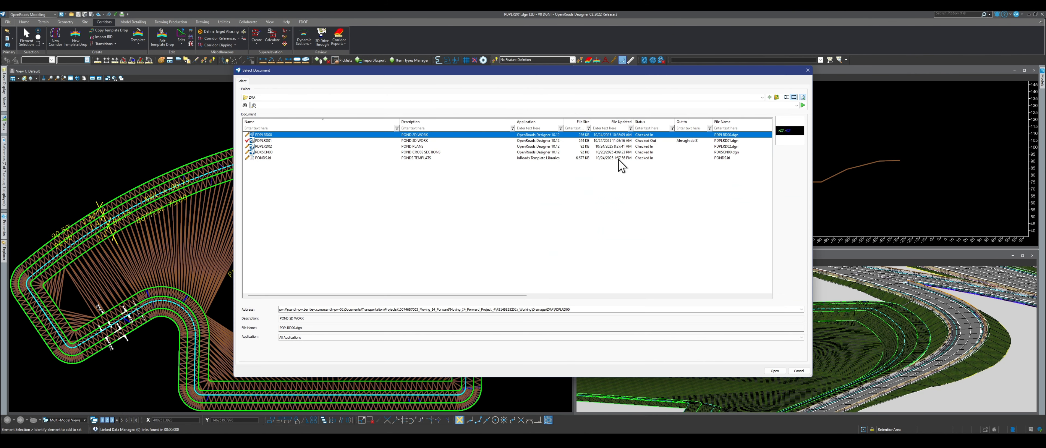
left_click(430, 158)
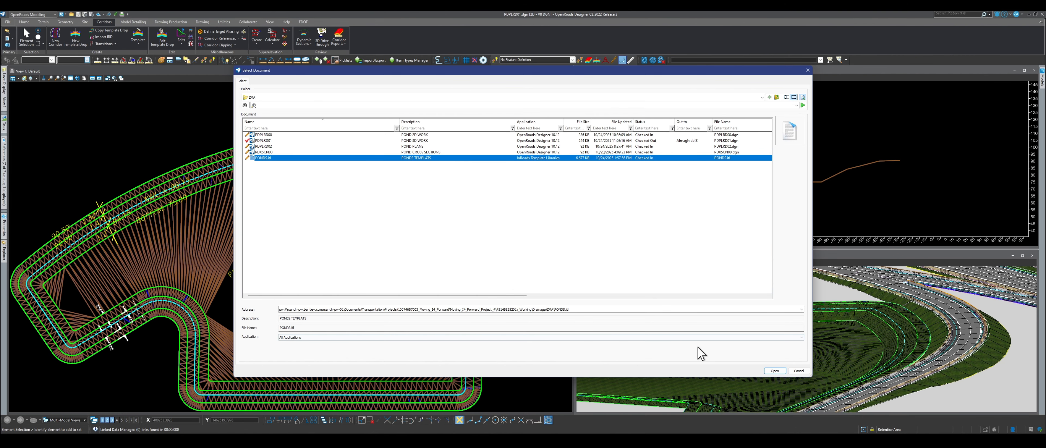
left_click(774, 371)
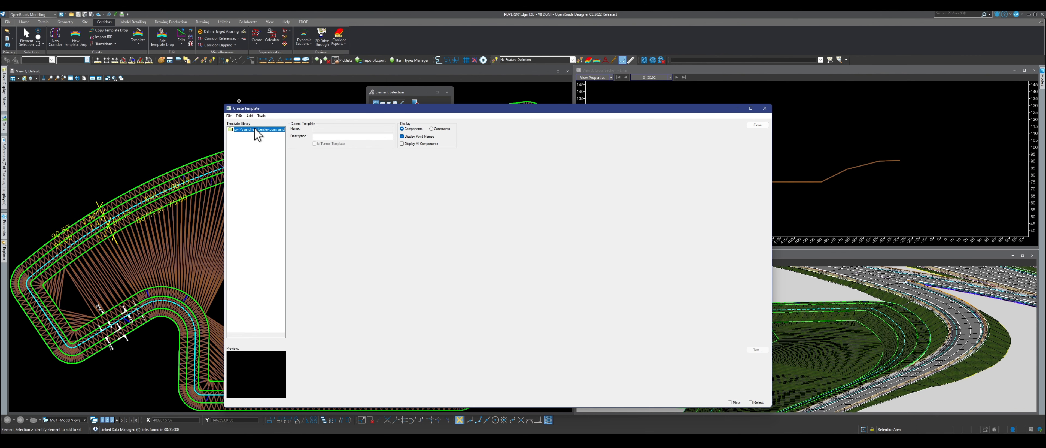
Expand the library's POND131B folder and open its templates one after another, from Cut & Fill_LEFT through to Sod.
double_click(254, 129)
double_click(247, 145)
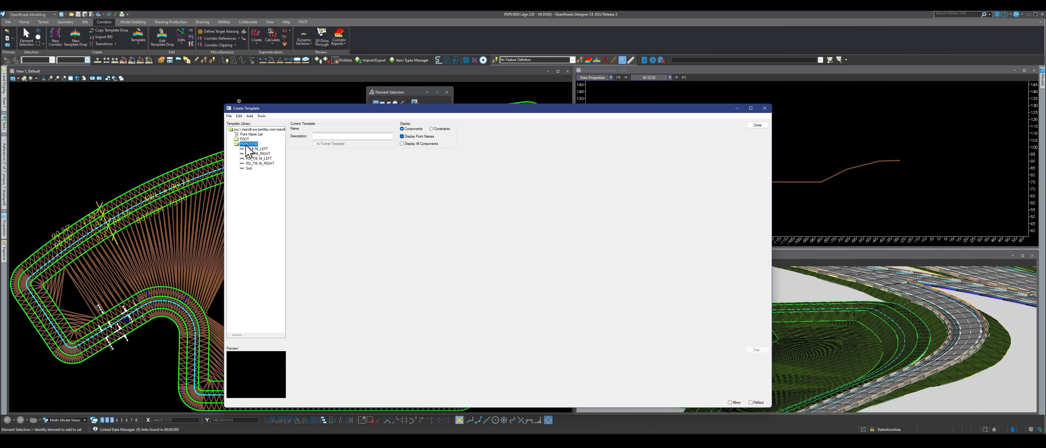
double_click(262, 149)
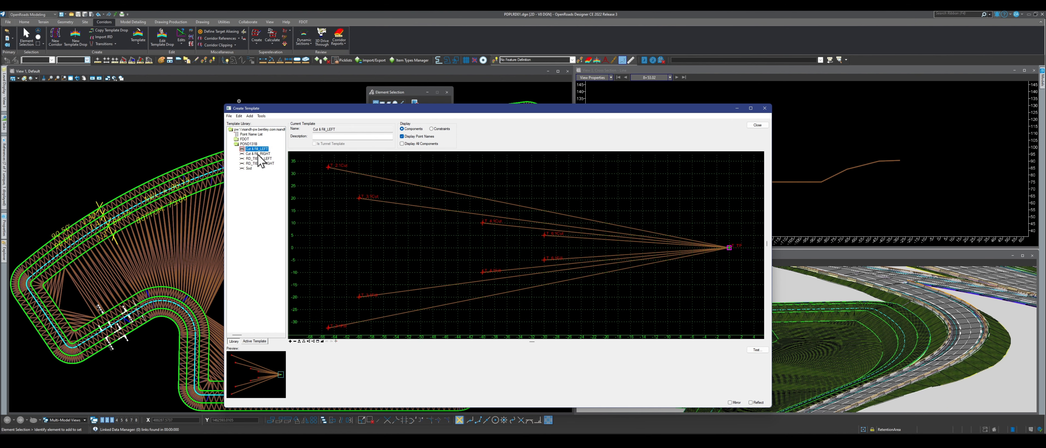
double_click(259, 154)
double_click(260, 158)
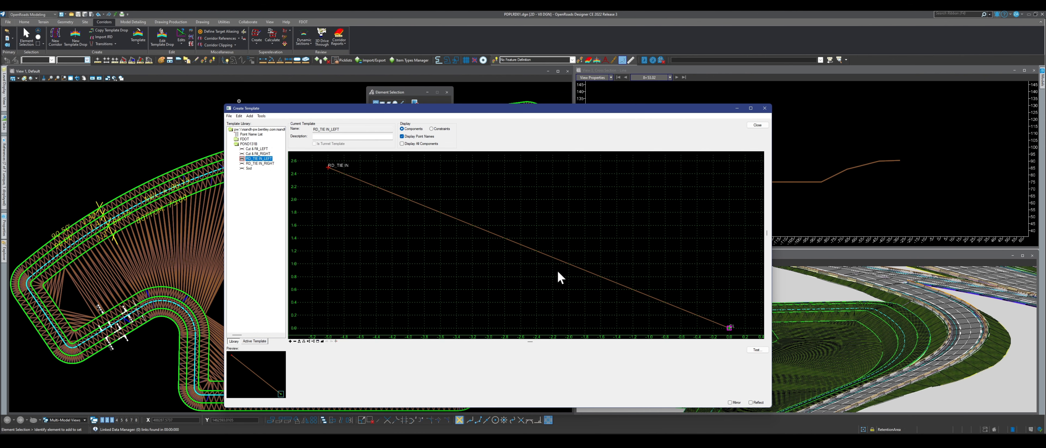
double_click(262, 163)
double_click(249, 169)
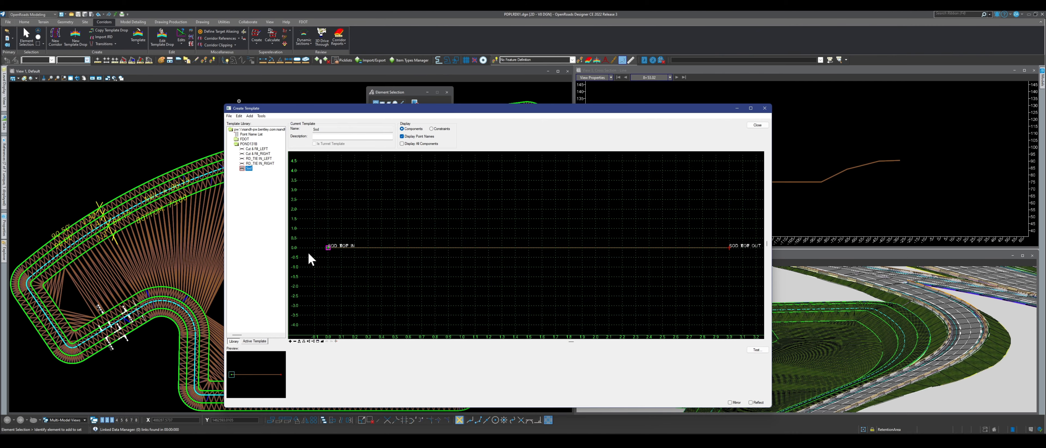
Inspect the component properties of the sod shape in the Sod template, then close them.
scroll(344, 252, "up", 2)
scroll(372, 237, "down", 2)
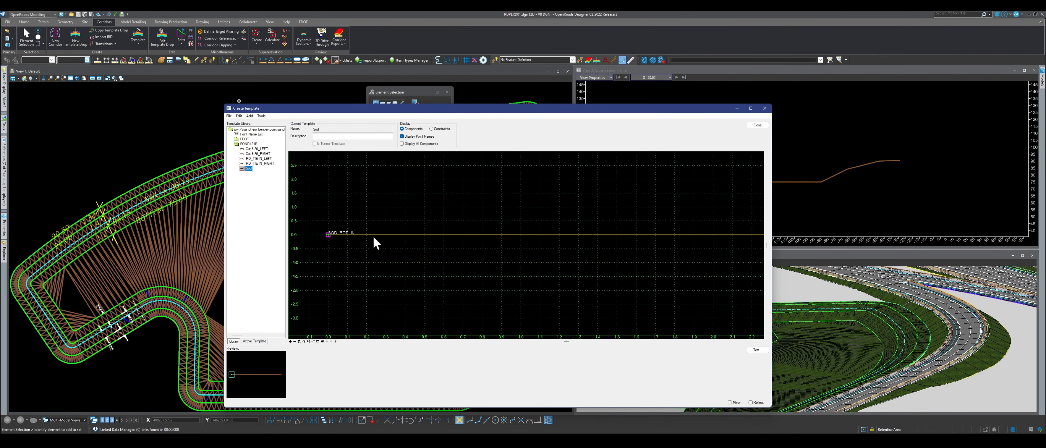
double_click(499, 235)
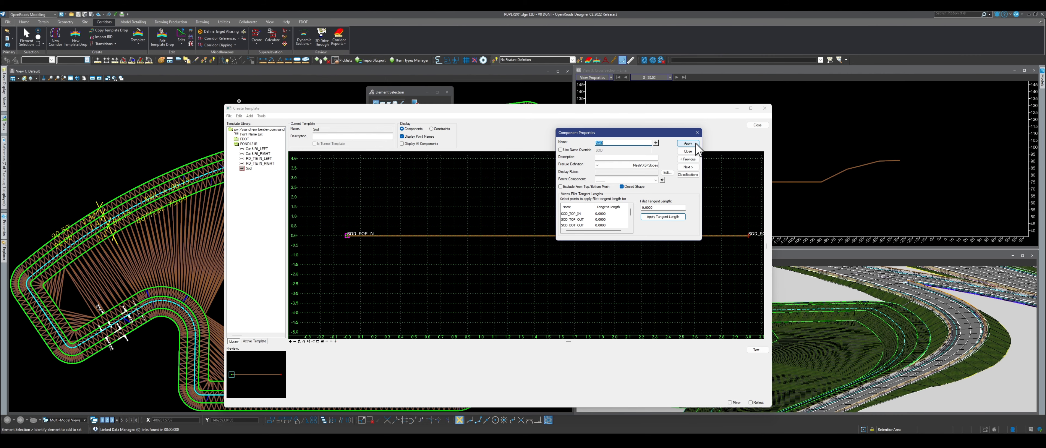
left_click(697, 133)
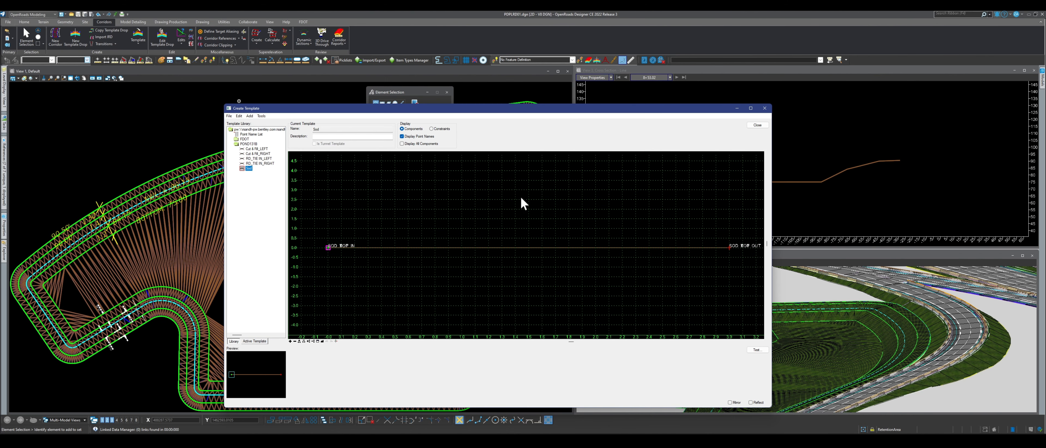
Add a constrained component below the sod shape as a horizontal line about 2.4 wide, at an elevation of about -2.
right_click(339, 293)
mouse_move(421, 296)
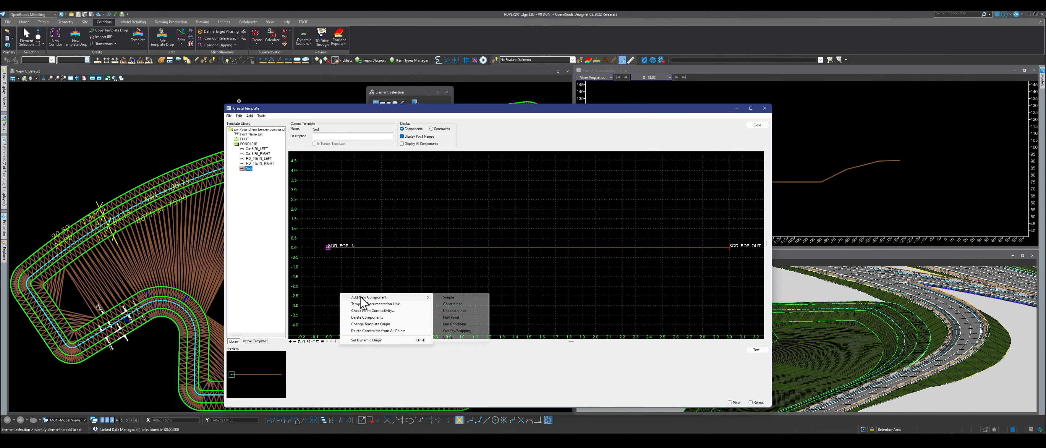
left_click(466, 304)
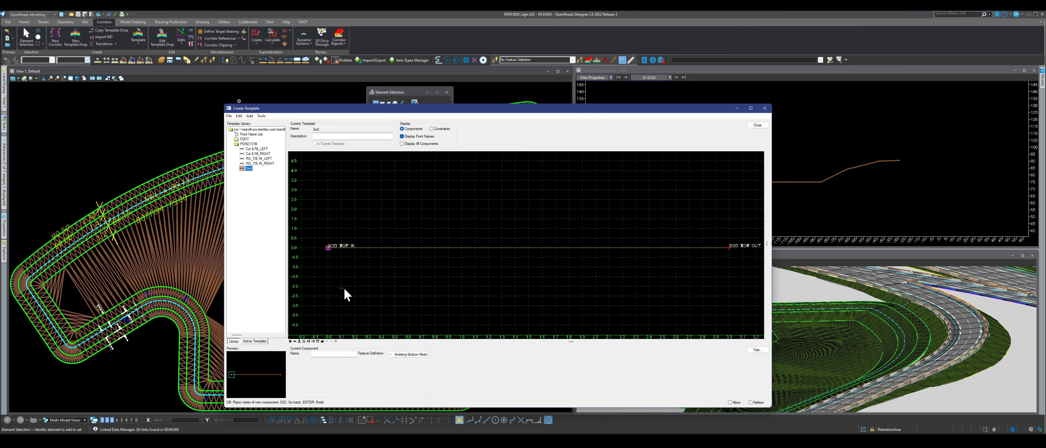
left_click(342, 288)
left_click(661, 289)
right_click(661, 290)
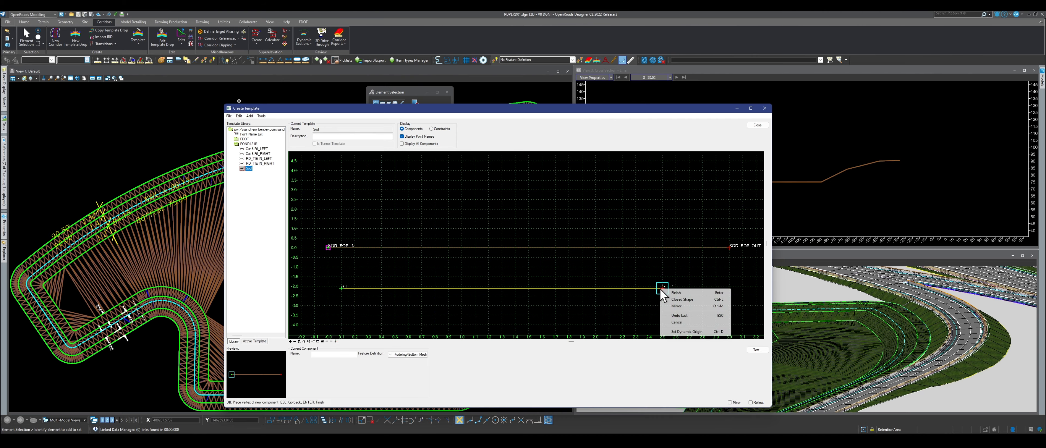
left_click(665, 291)
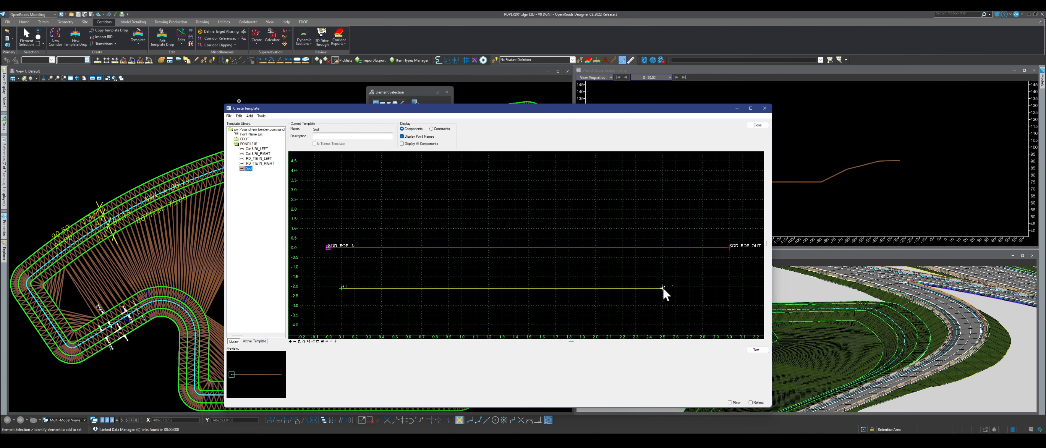
Constrain the new line's outer end point with a horizontal distance of 5 and change its vertical constraint to Slope.
double_click(663, 290)
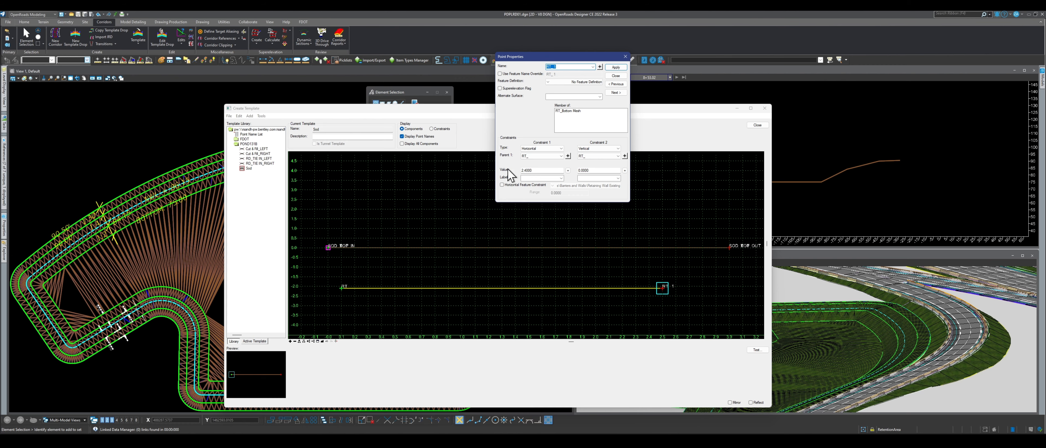
double_click(544, 171)
type("5")
key("Return")
left_click(609, 148)
left_click(598, 165)
double_click(583, 170)
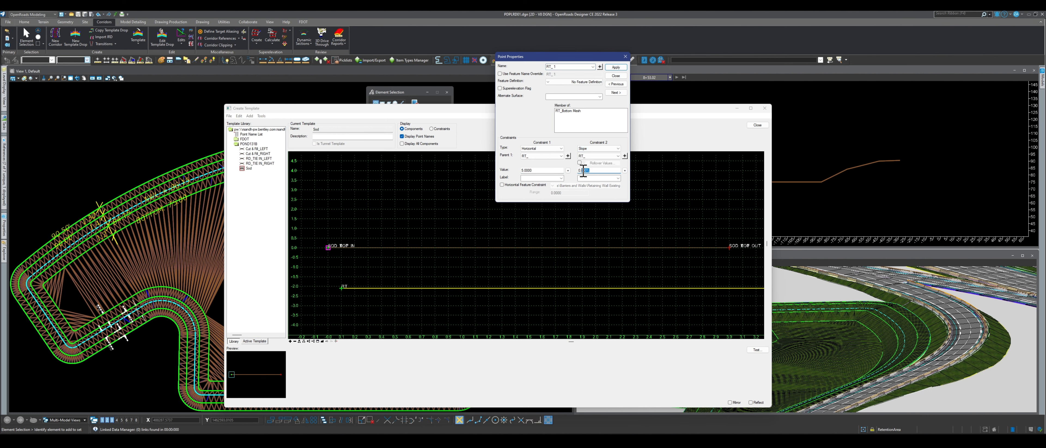
left_click_drag(583, 170, 562, 171)
left_click(625, 56)
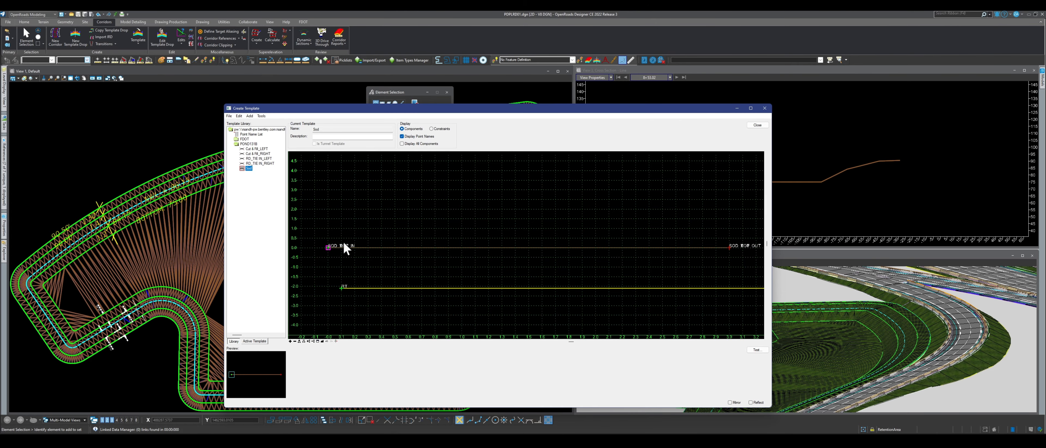
Assign the Slopes mesh feature definition to the new line component and apply it.
scroll(344, 243, "down", 4)
double_click(471, 256)
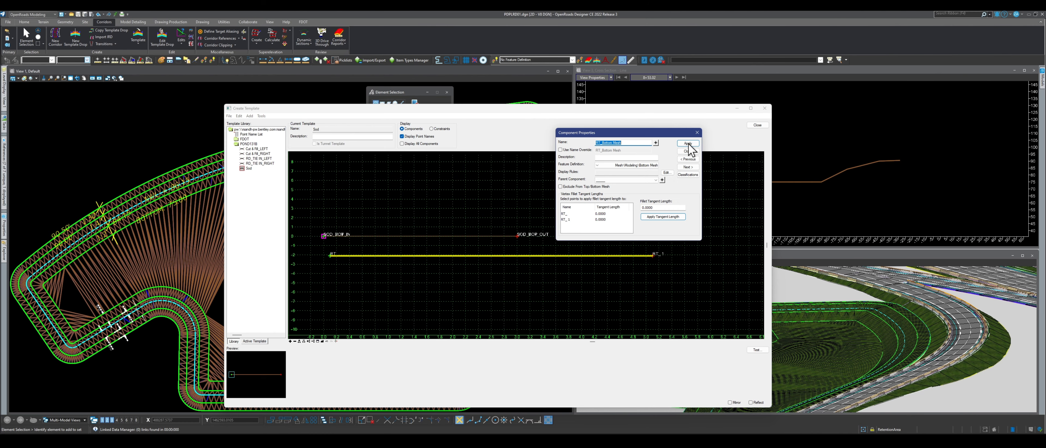
left_click(625, 165)
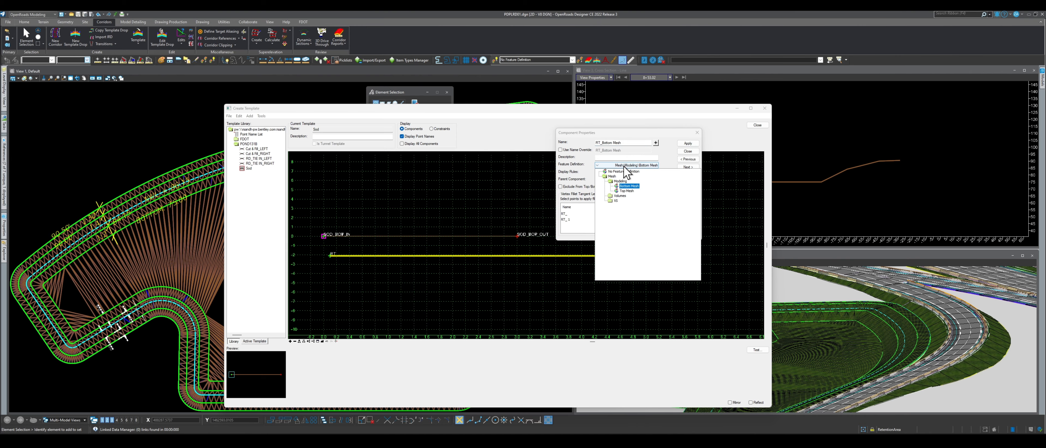
double_click(612, 201)
scroll(654, 243, "down", 3)
scroll(652, 240, "down", 12)
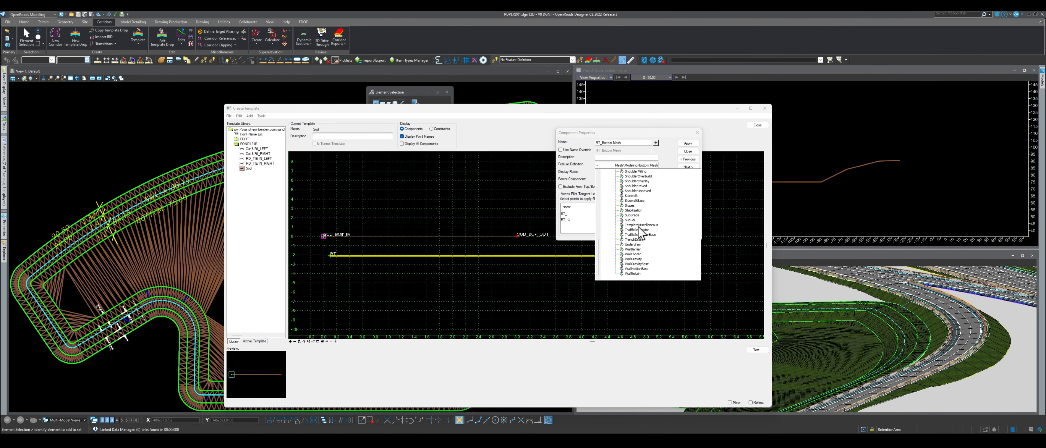
scroll(640, 238, "up", 2)
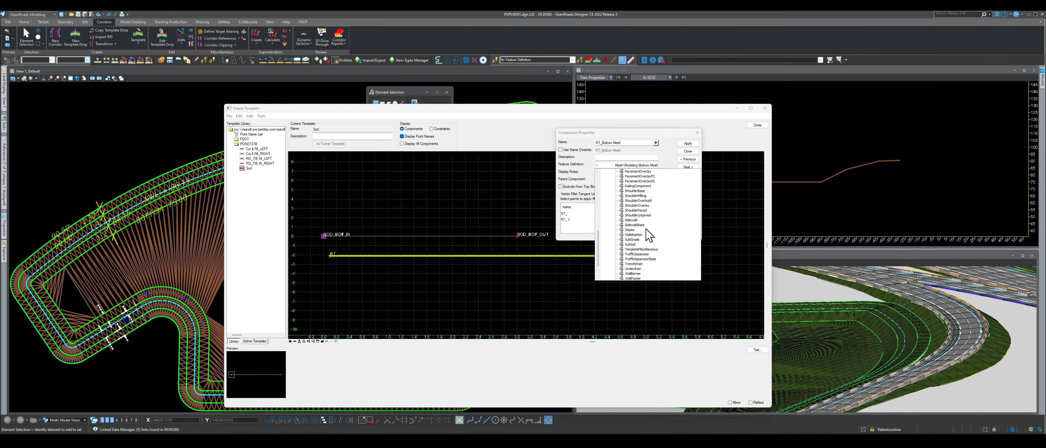
left_click(629, 230)
left_click(688, 144)
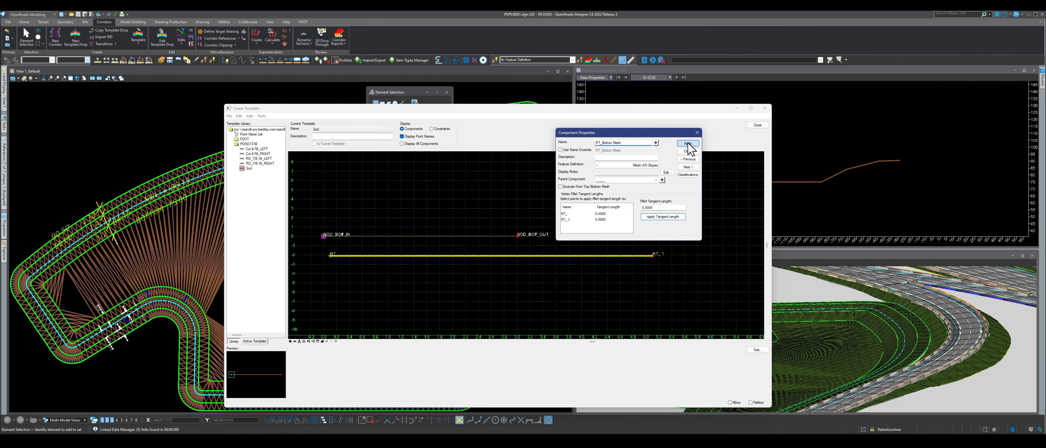
left_click(687, 151)
Compare the point properties of the new line's outer end with those of SOD_BOT_OUT, checking their feature definitions.
scroll(374, 242, "up", 4)
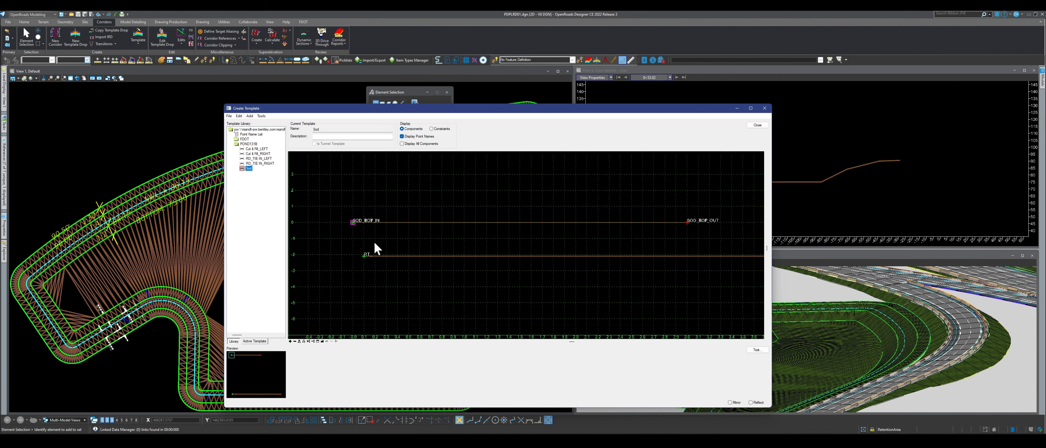
scroll(378, 267, "down", 3)
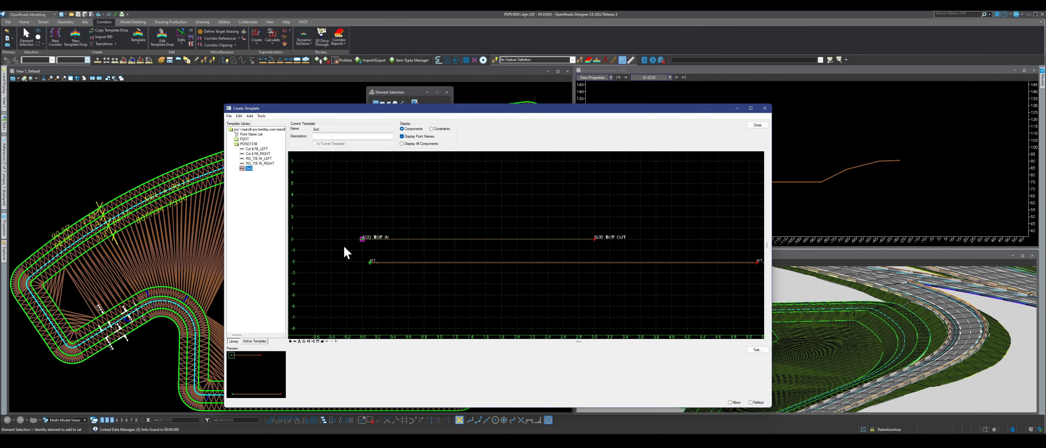
scroll(366, 241, "up", 3)
scroll(367, 240, "down", 4)
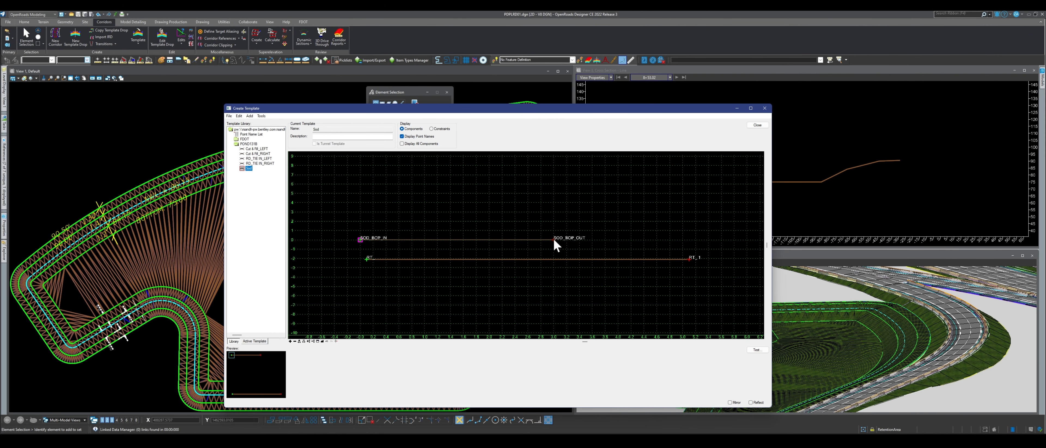
double_click(690, 260)
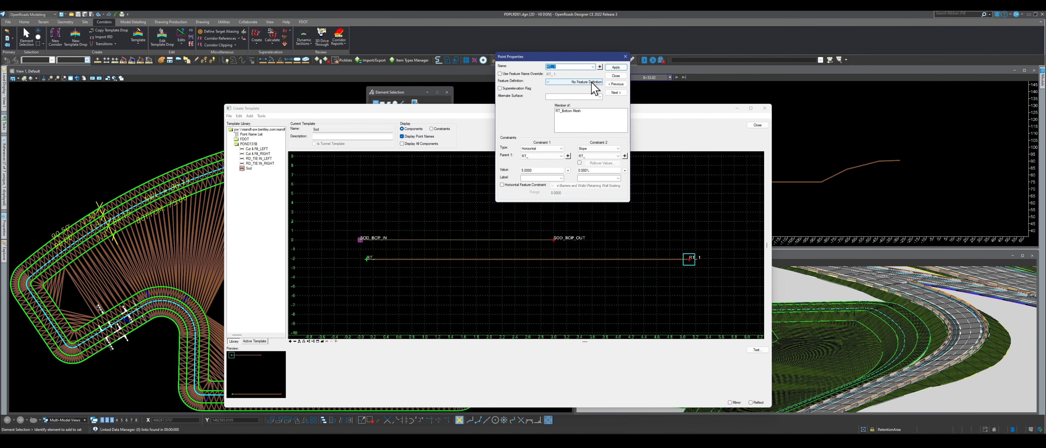
left_click(625, 56)
double_click(554, 240)
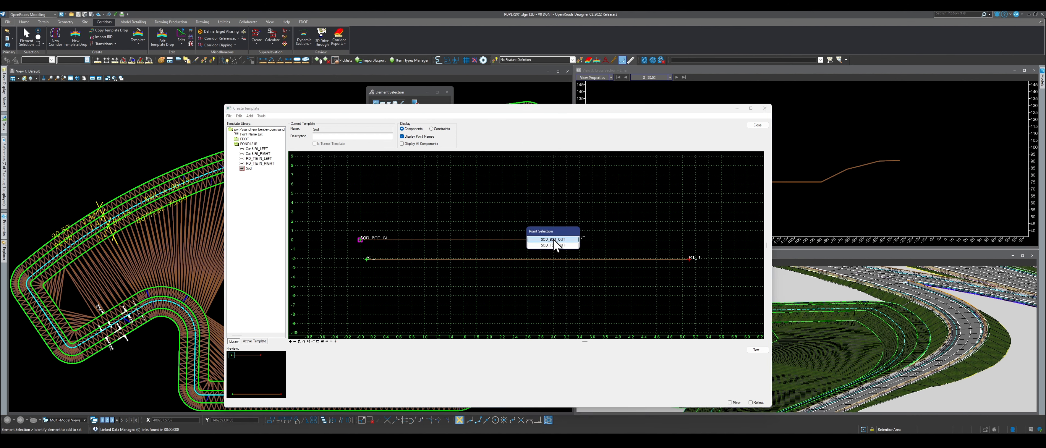
left_click(554, 240)
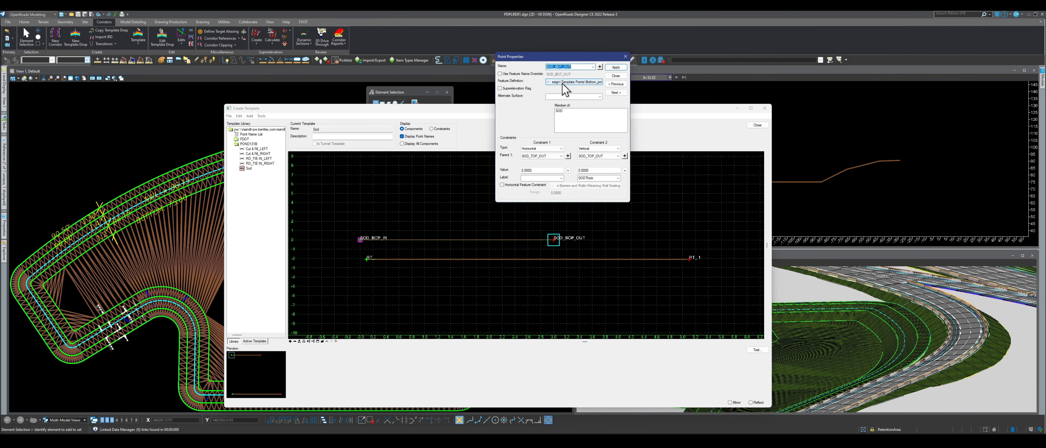
left_click(626, 57)
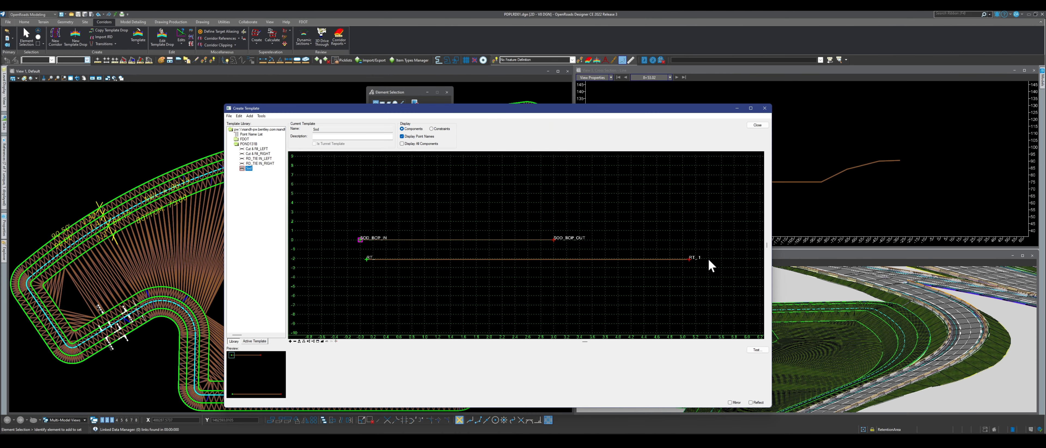
Assign the SlopeBreak_pm feature definition from the roadway design template points to the new line's outer end point and apply it.
double_click(690, 260)
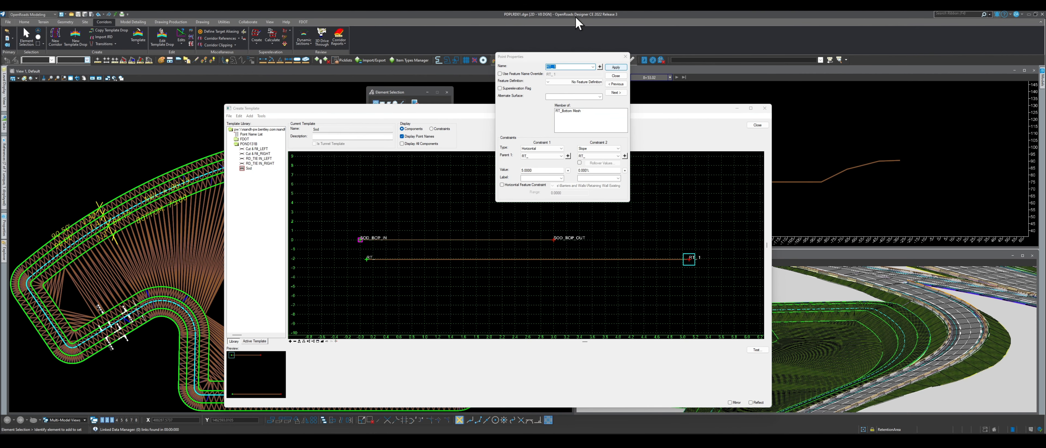
left_click(576, 82)
double_click(564, 92)
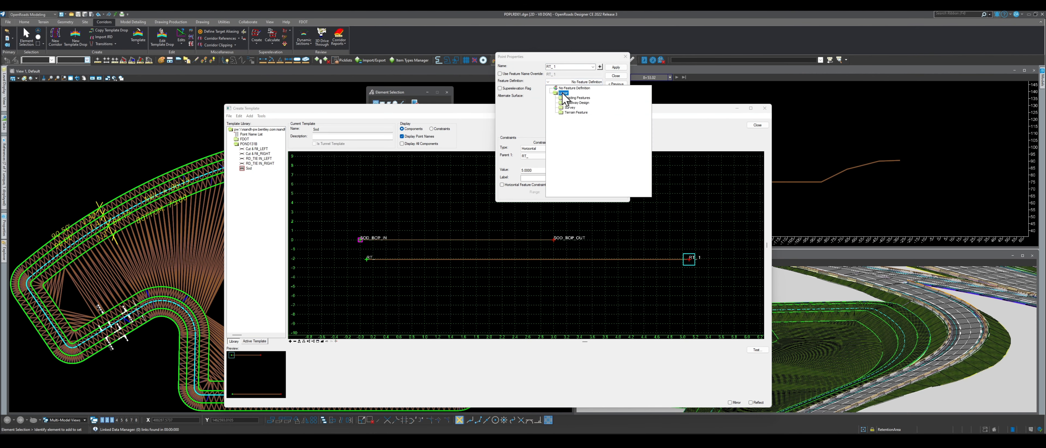
double_click(581, 104)
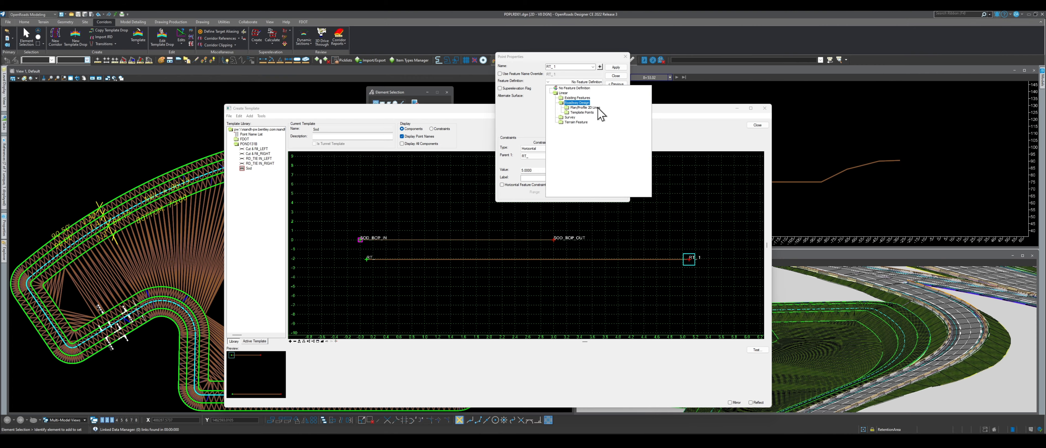
double_click(581, 112)
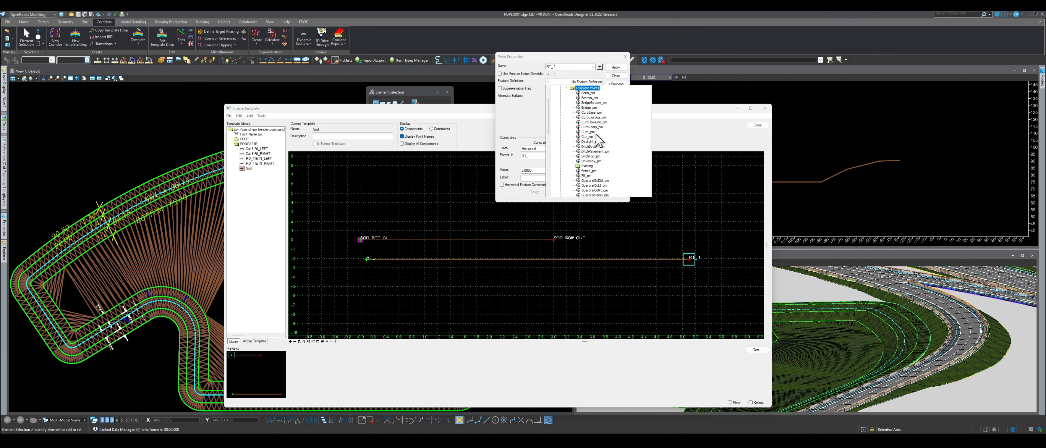
scroll(597, 142, "down", 7)
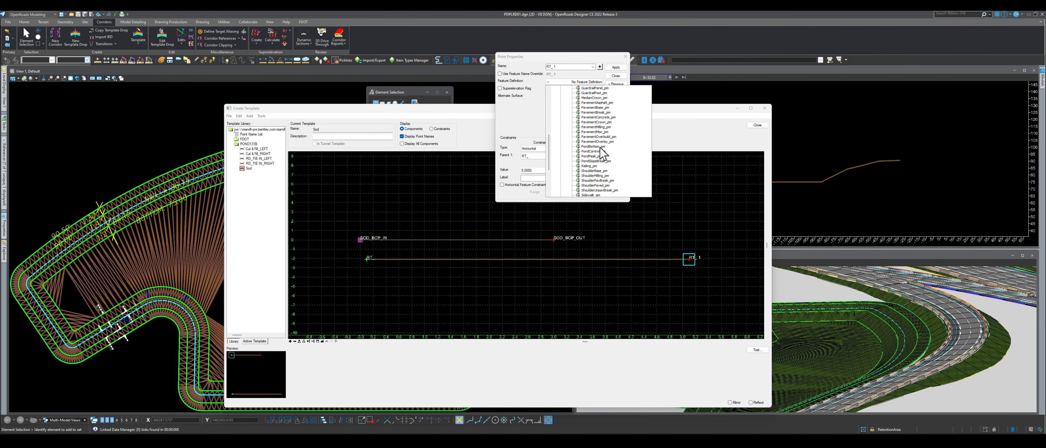
scroll(602, 153, "down", 2)
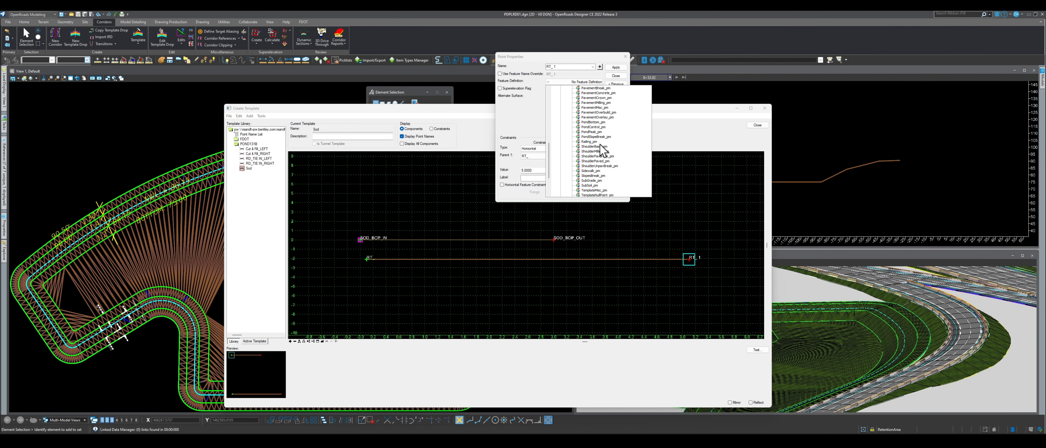
scroll(602, 149, "down", 2)
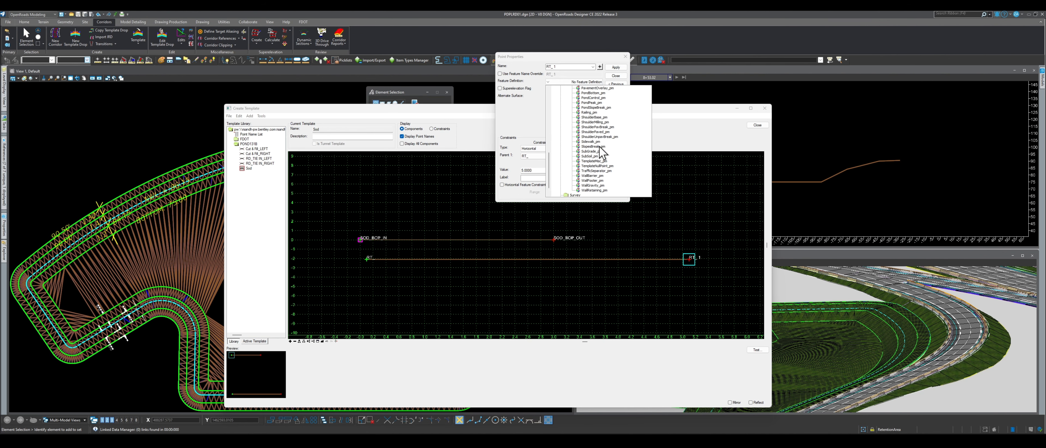
left_click(591, 147)
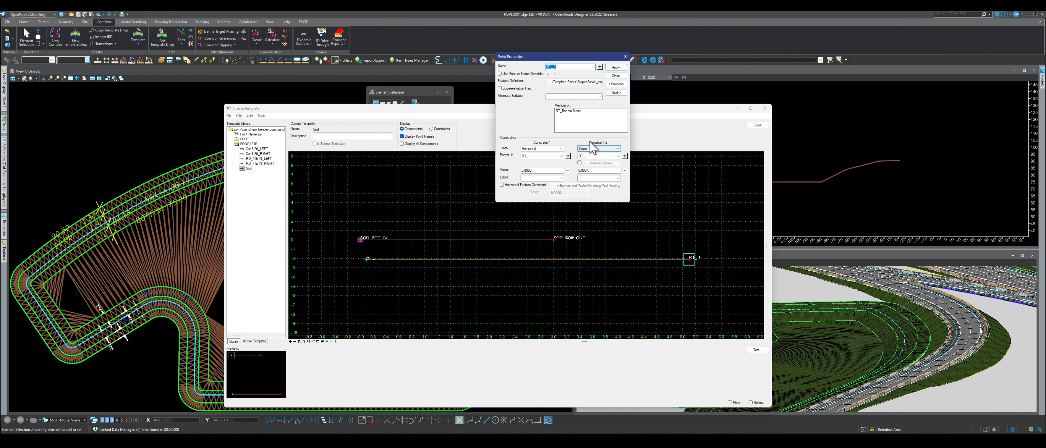
left_click(622, 66)
left_click(622, 67)
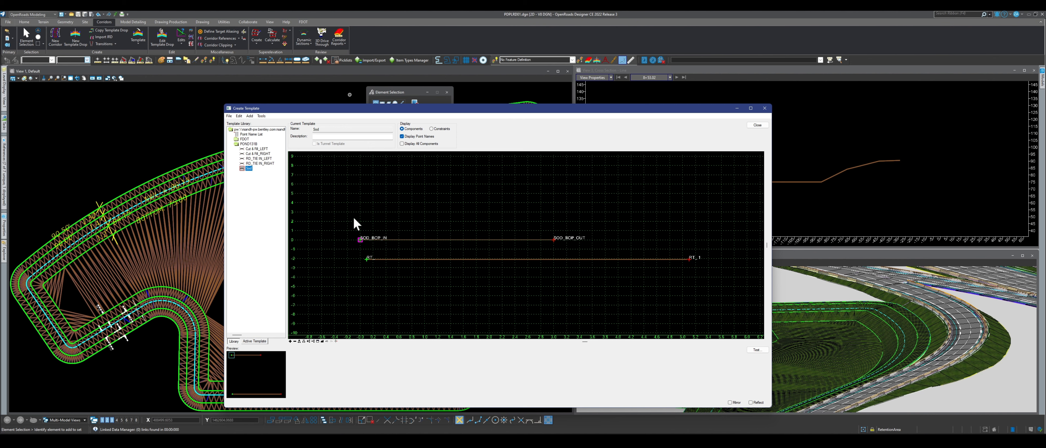
Delete the line component below the sod shape and close the template editor, discarding the changes to the template library.
scroll(378, 271, "up", 2)
right_click(378, 270)
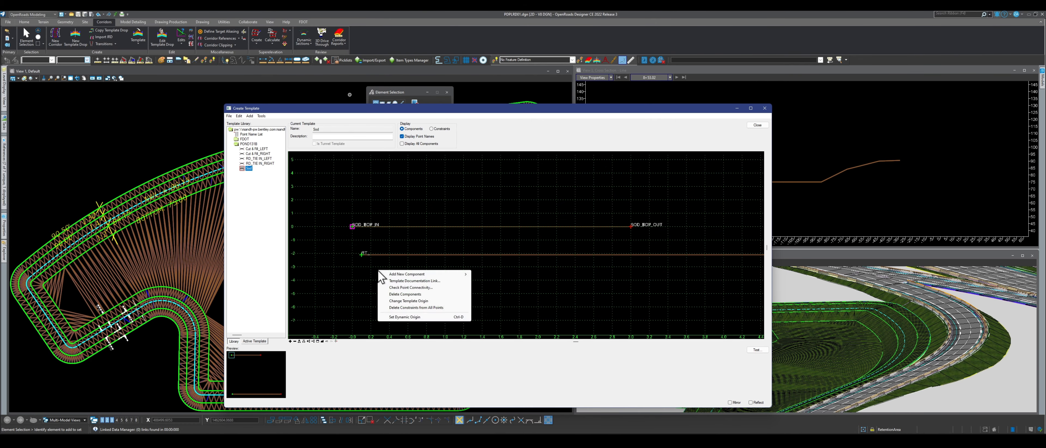
left_click(406, 294)
mouse_move(398, 278)
left_mouse_down()
mouse_move(377, 243)
mouse_move(445, 265)
mouse_move(470, 251)
left_mouse_up()
scroll(389, 267, "down", 4)
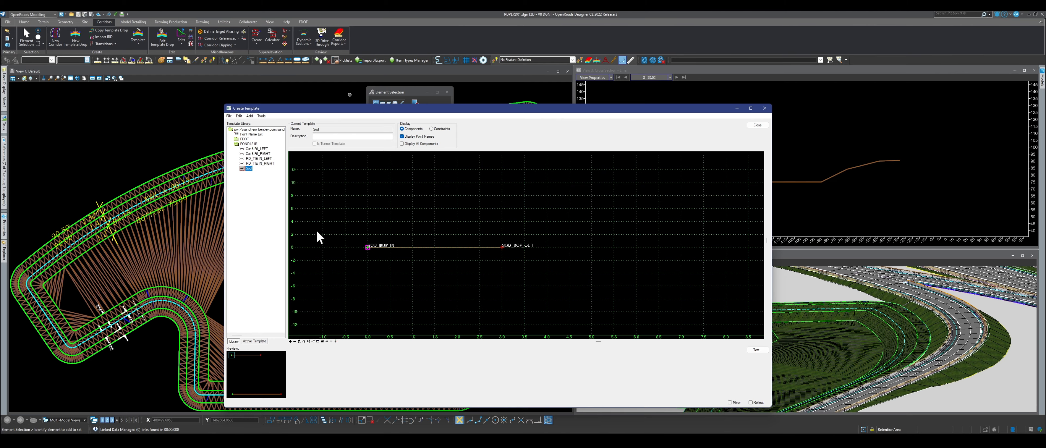
scroll(319, 230, "up", 3)
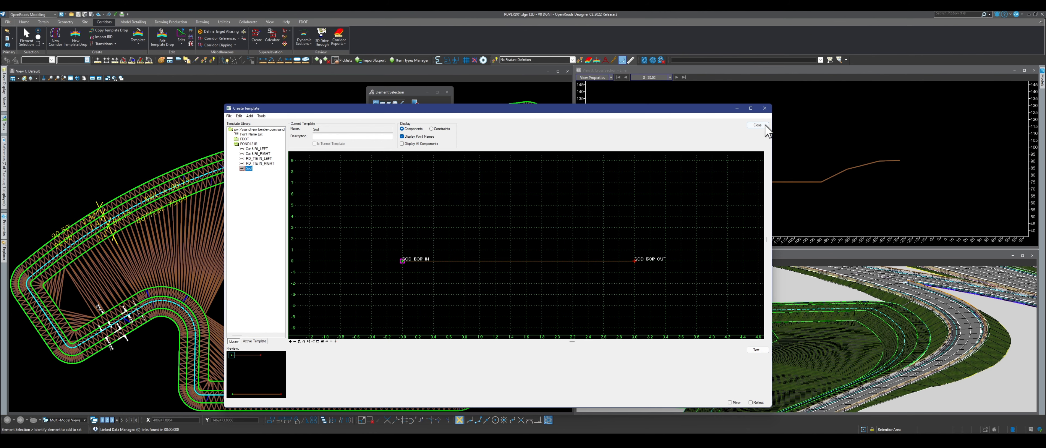
left_click(765, 109)
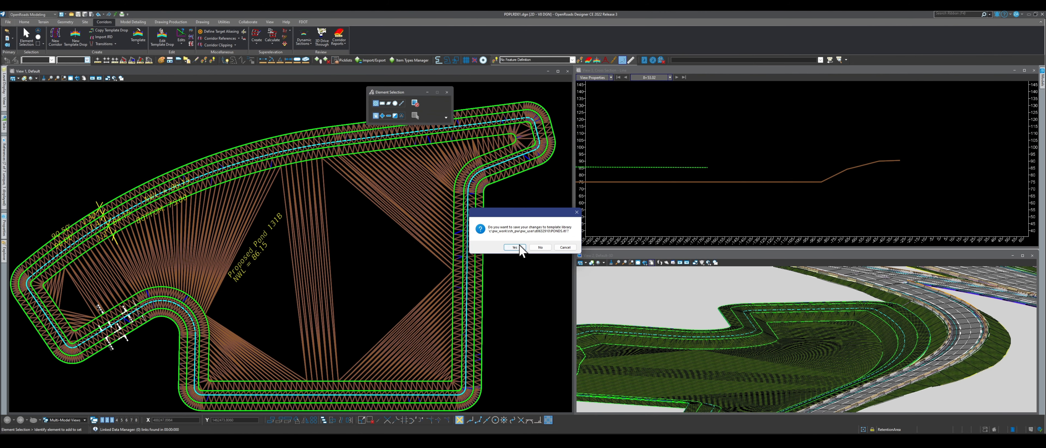
left_click(538, 247)
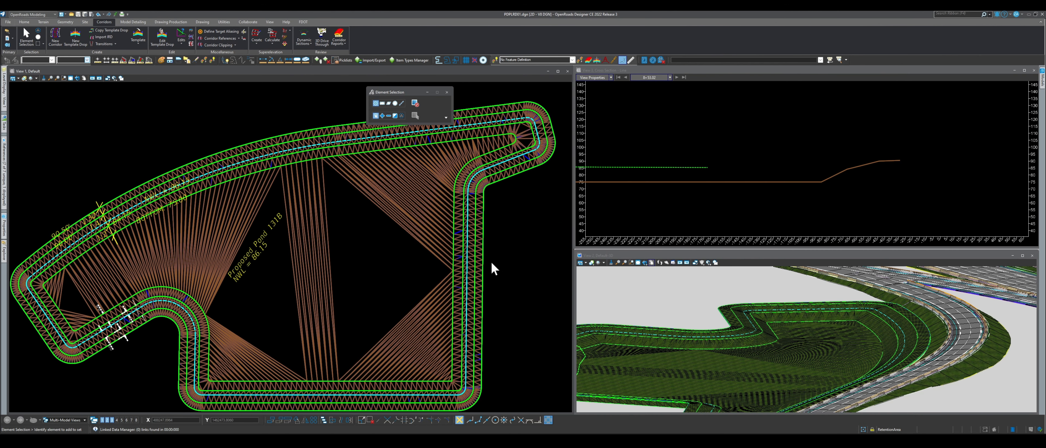
Turn off the display of the PDPLRD01.dgn Default-3D reference in the plan view.
left_click(550, 272)
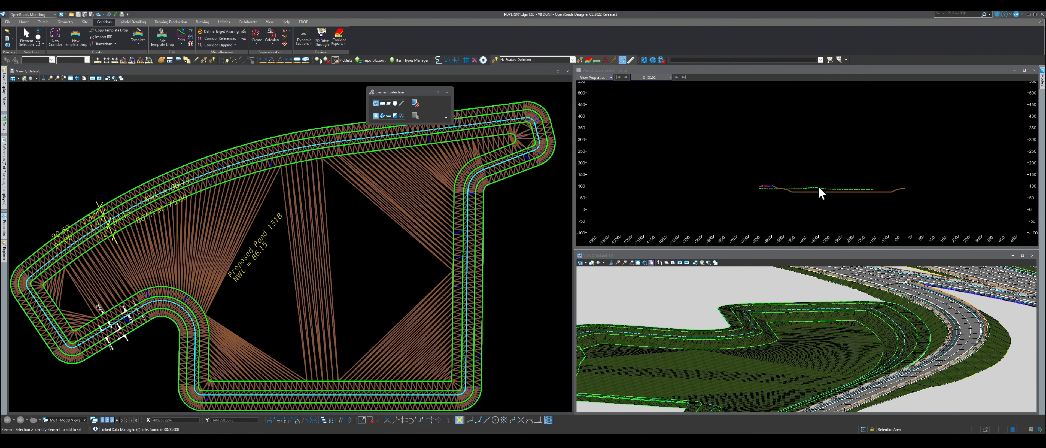
scroll(718, 188, "up", 2)
scroll(264, 239, "down", 4)
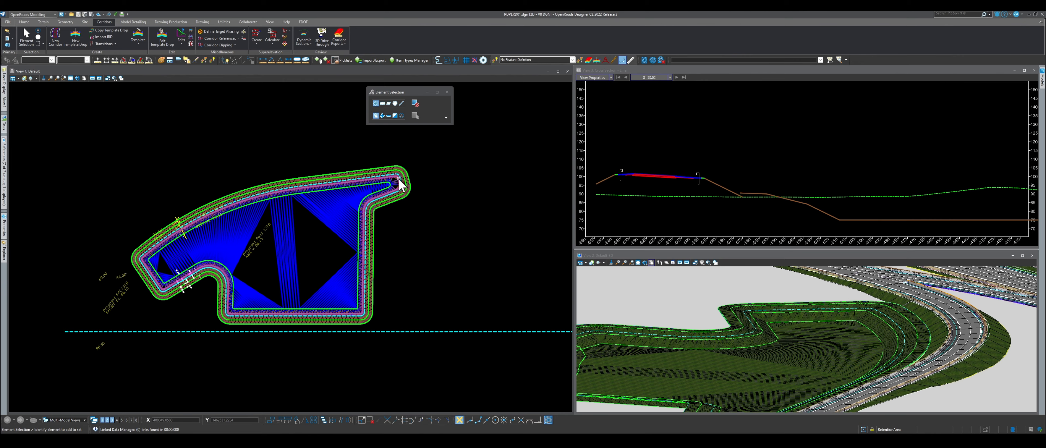
left_click(65, 22)
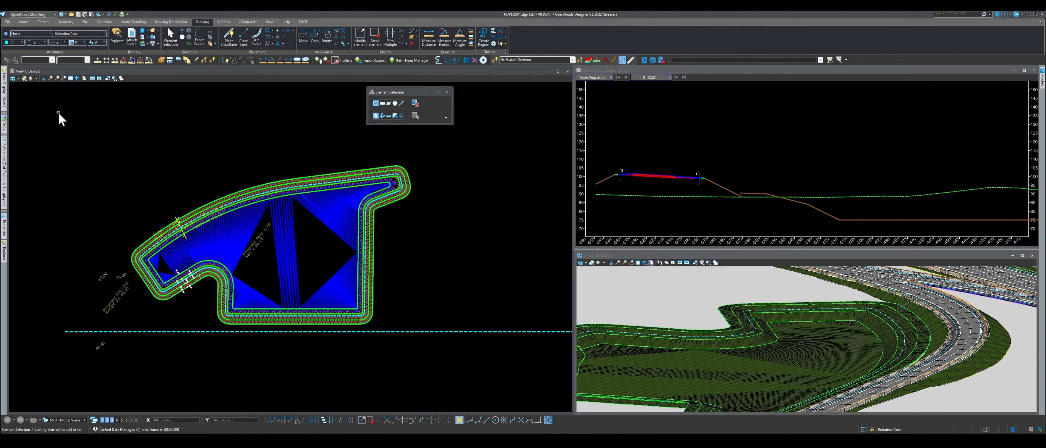
mouse_move(2, 150)
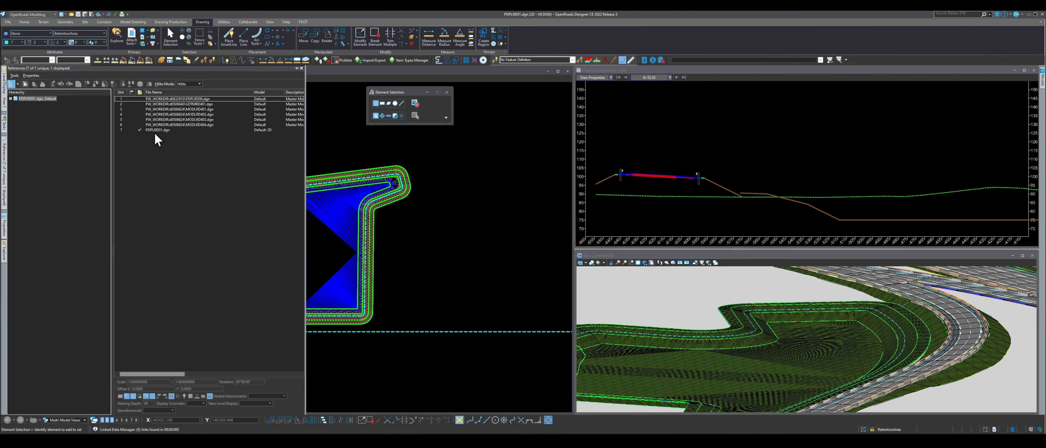
left_click(164, 130)
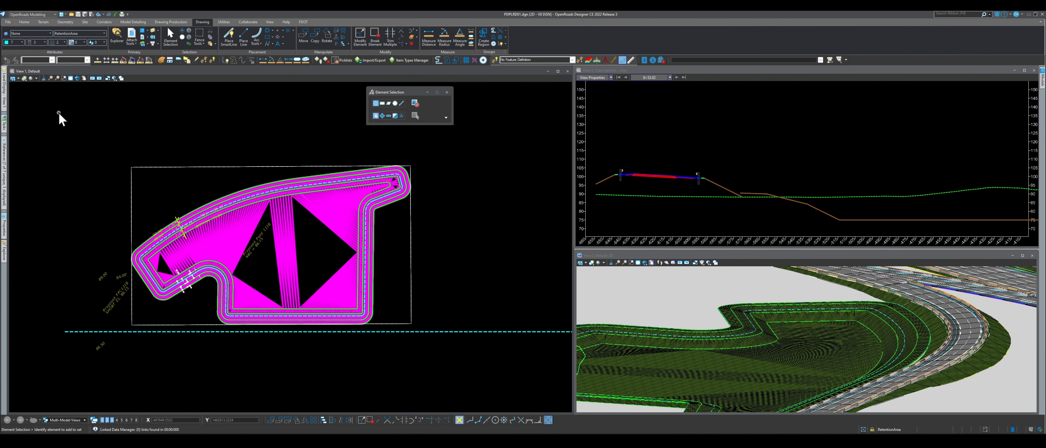
mouse_move(4, 159)
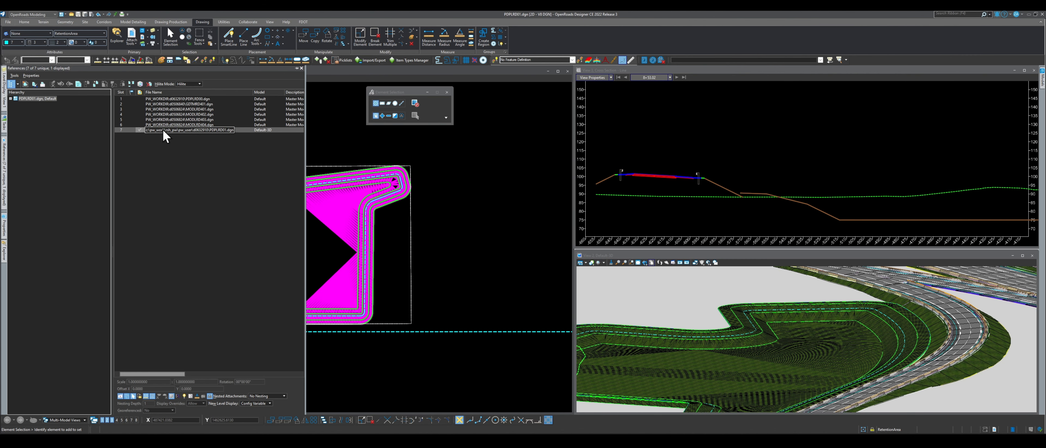
left_click(120, 397)
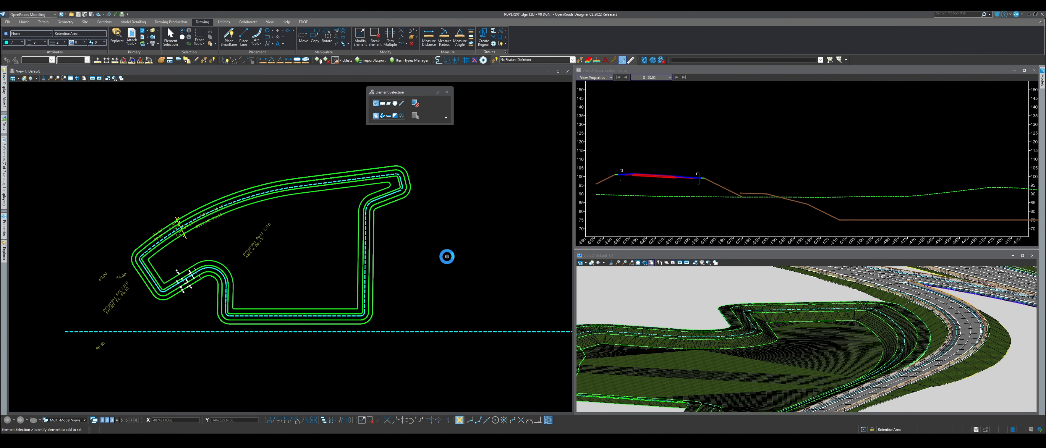
scroll(441, 260, "down", 1)
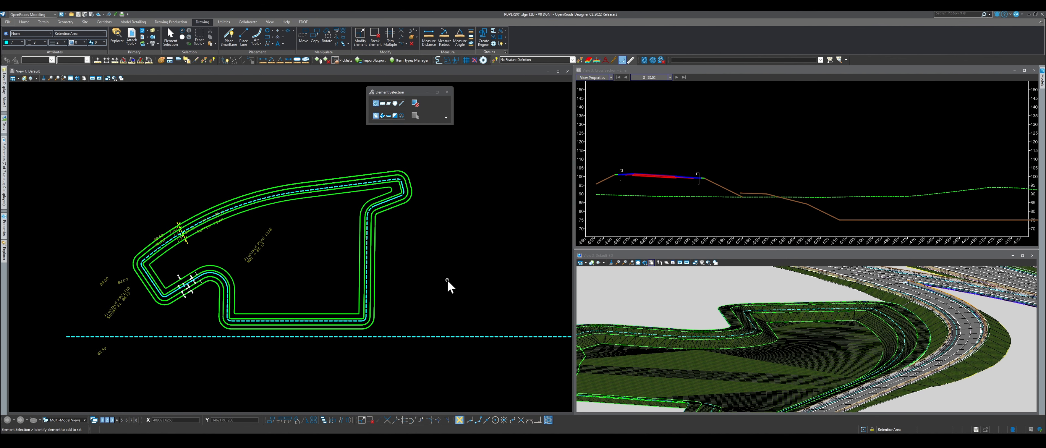
Start attaching a reference and browse from the project's main folder to its Roadway folder.
mouse_move(7, 161)
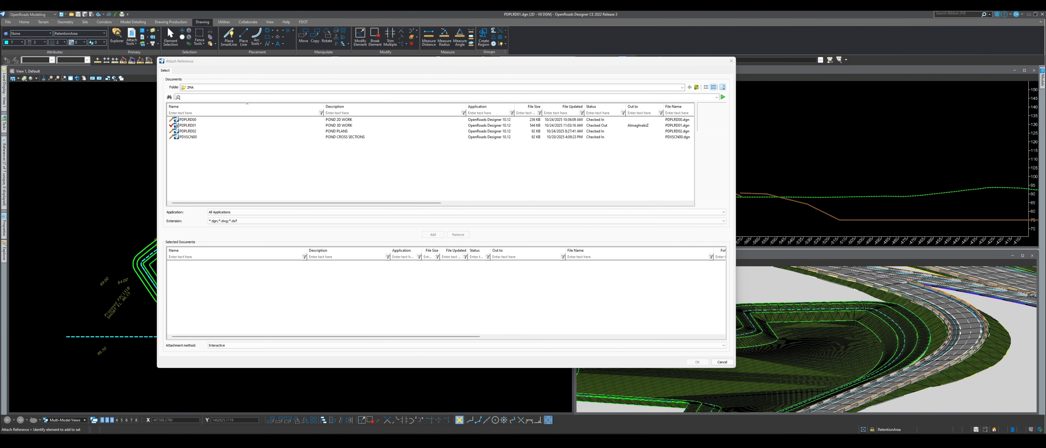
left_click(682, 87)
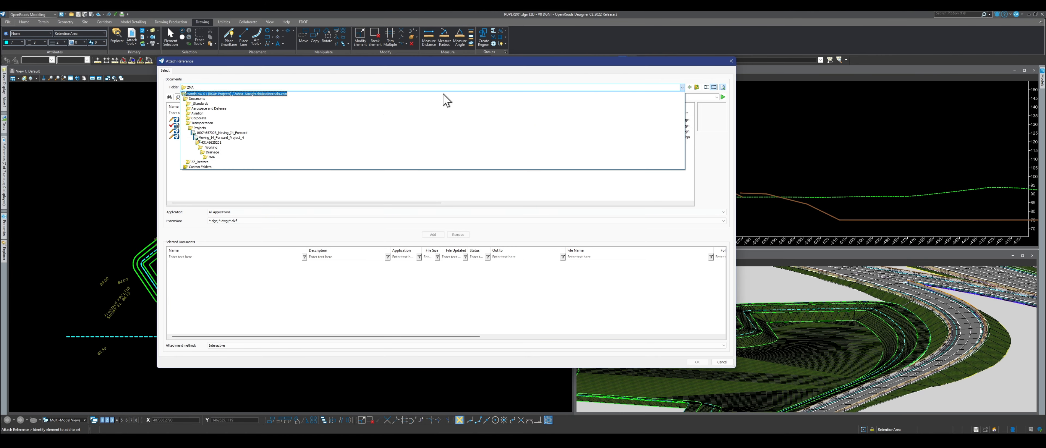
left_click(207, 142)
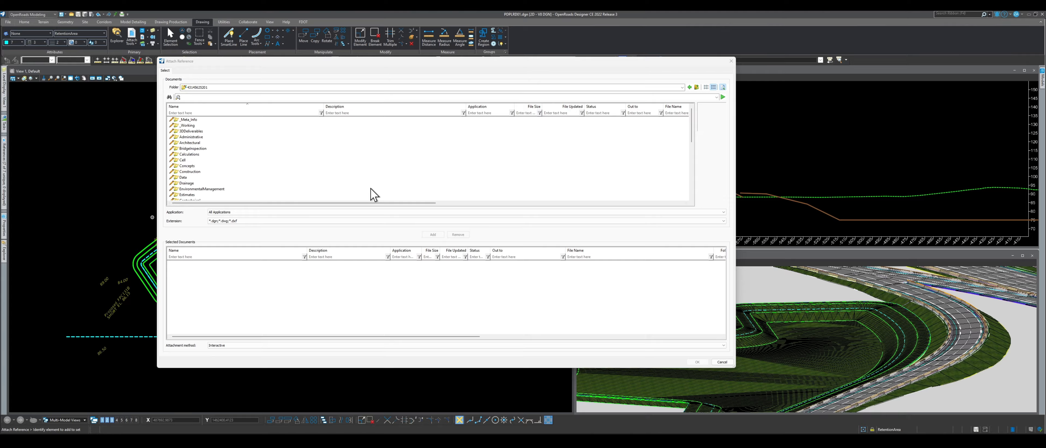
scroll(199, 162, "down", 3)
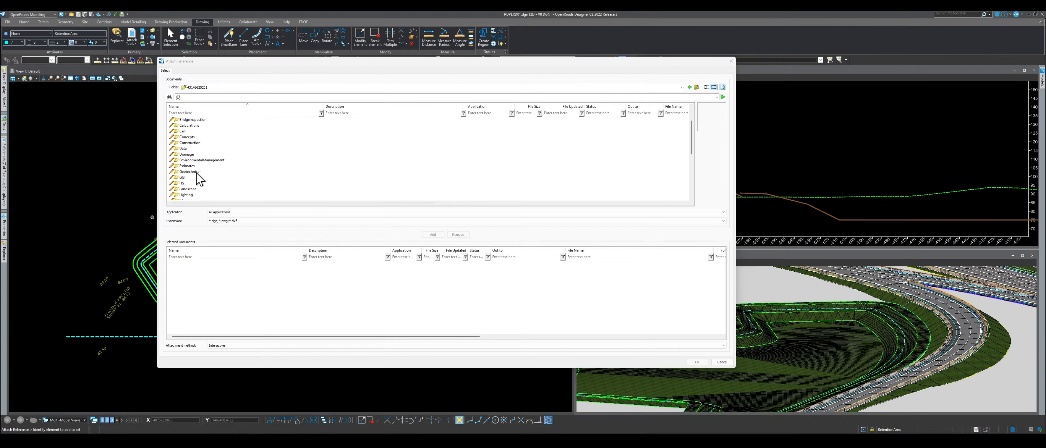
scroll(199, 177, "down", 4)
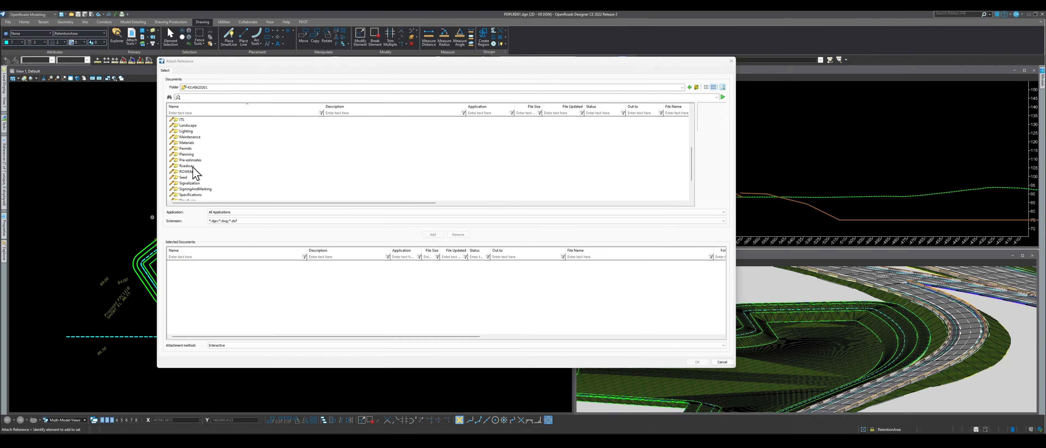
double_click(194, 167)
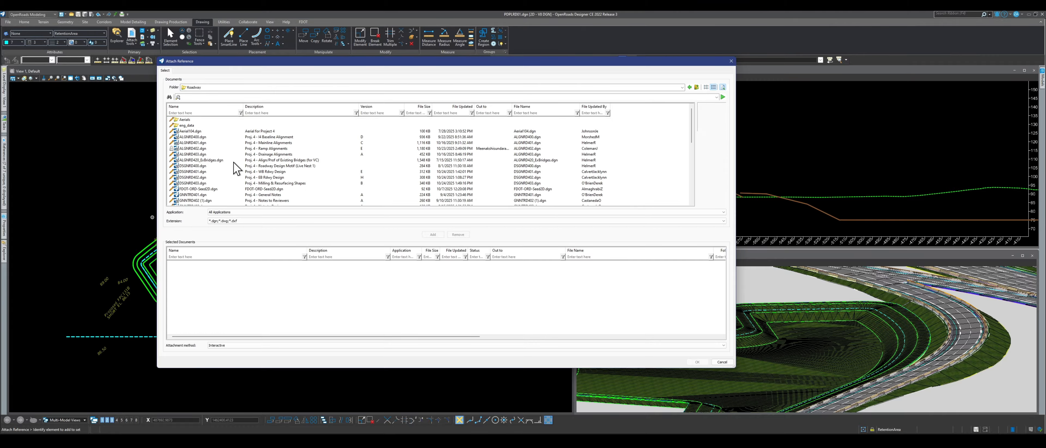
Add the WB Rdwy Design, EB Rdwy Design and Milling & Resurfacing Shapes drawings from the Roadway folder as references to attach.
left_click(205, 166)
left_click(205, 171, "shift")
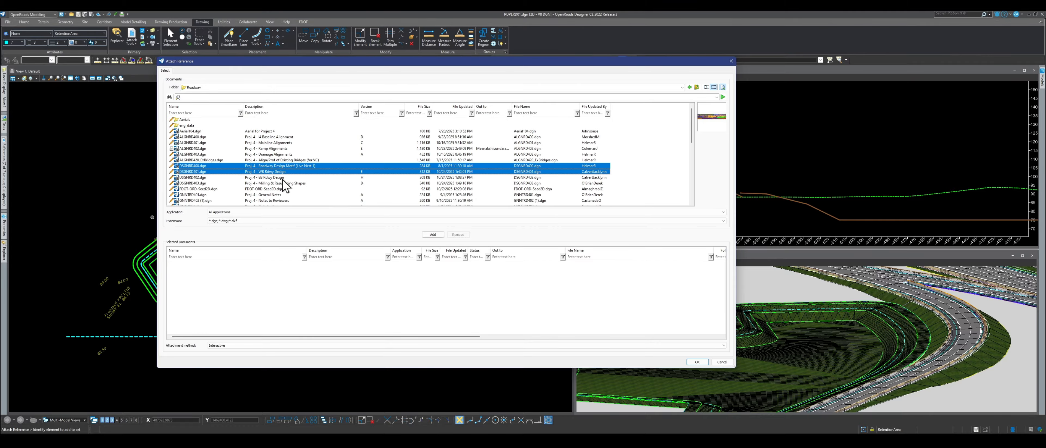
left_click(285, 166)
left_click(279, 172)
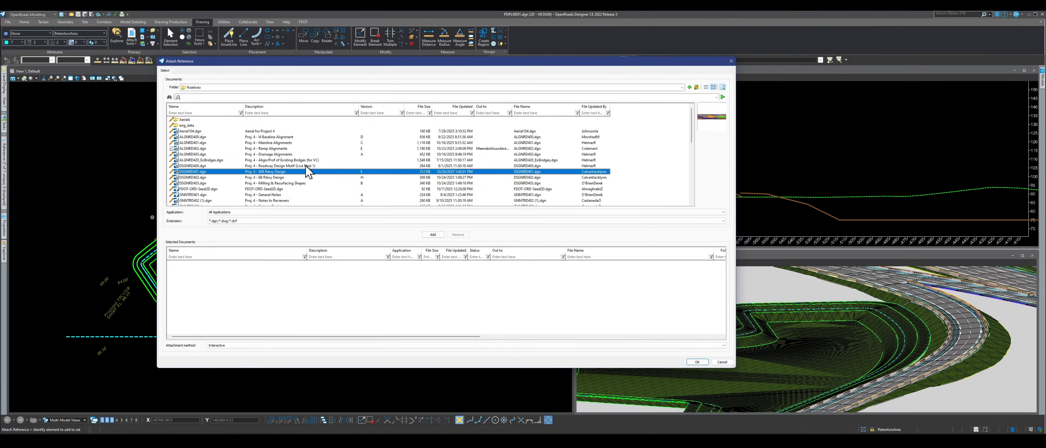
left_click(289, 166)
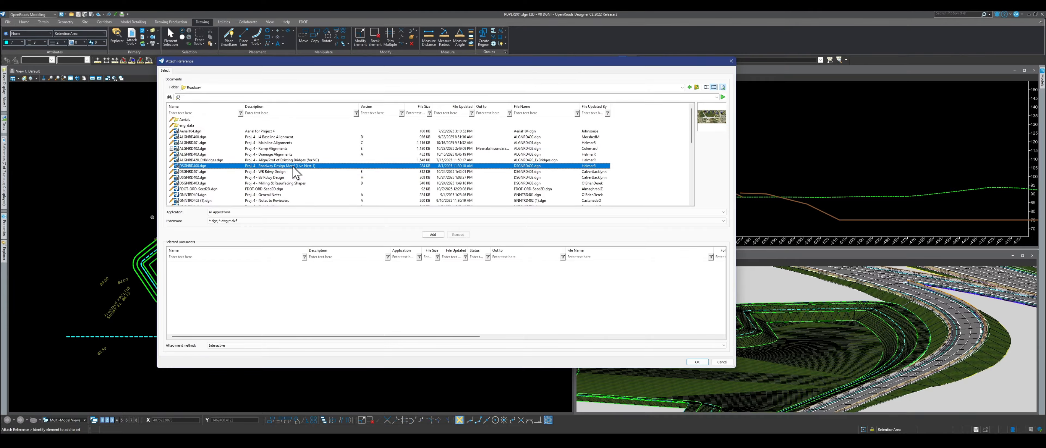
left_click(280, 172)
left_click(272, 178, "shift")
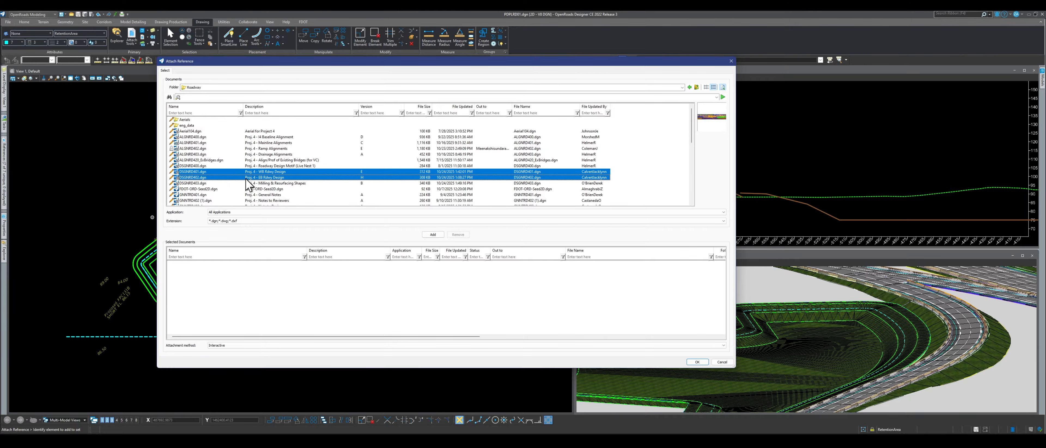
left_click(211, 183, "shift")
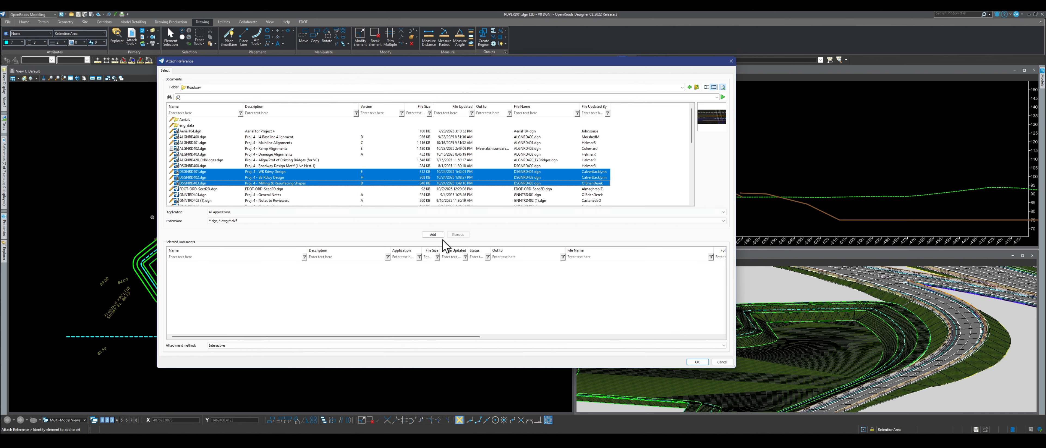
left_click(432, 234)
left_click(698, 362)
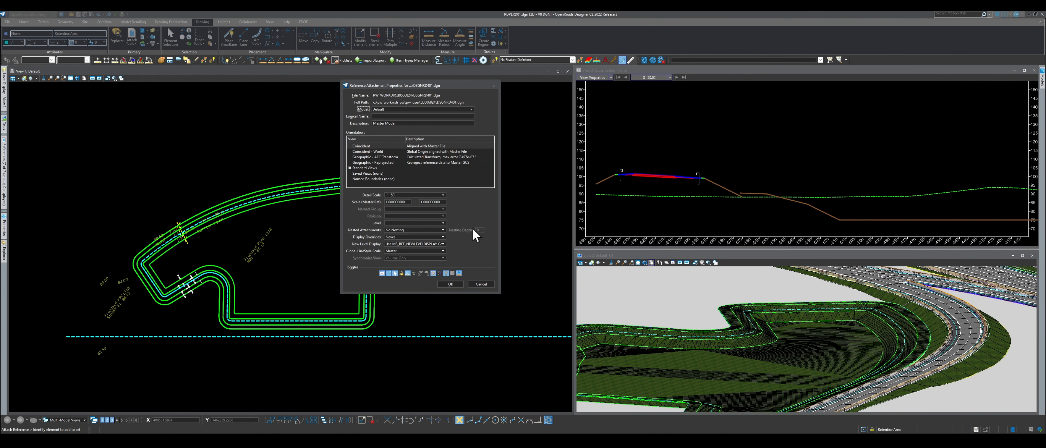
Accept the attachment properties for each of the three roadway design references.
left_click(455, 286)
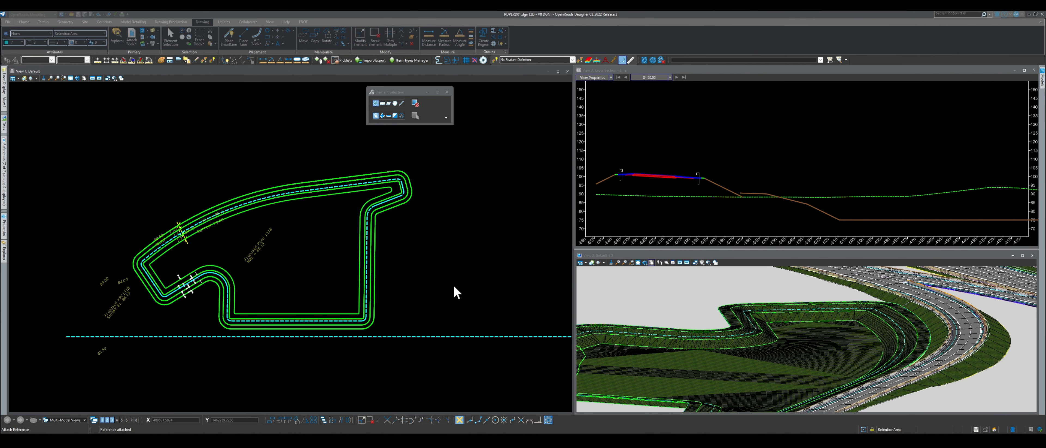
left_click(451, 284)
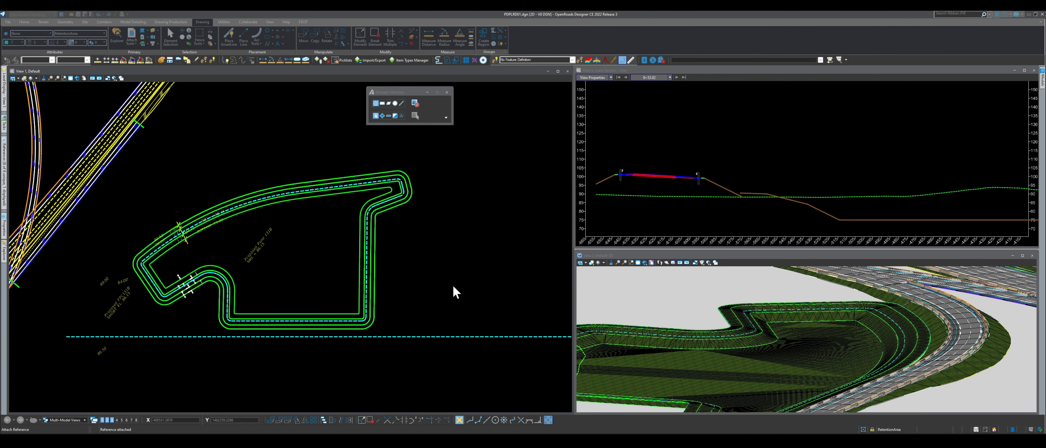
left_click(447, 285)
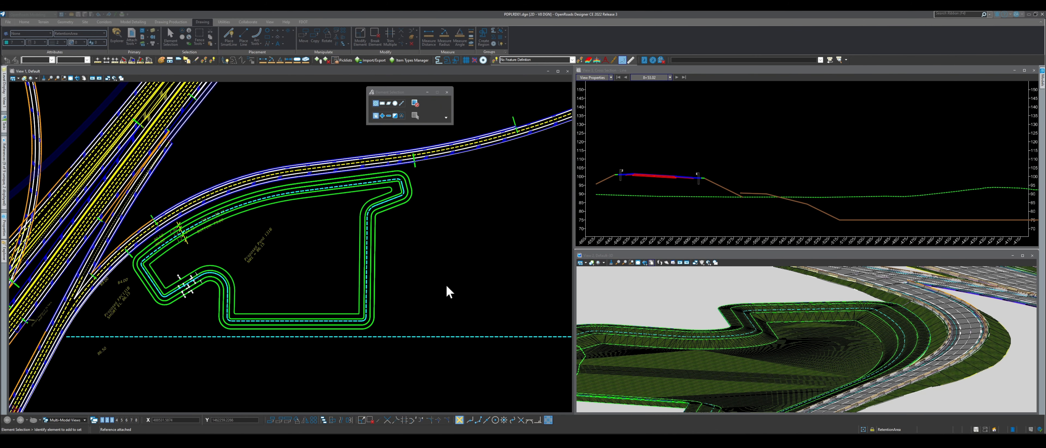
Start Apply Linear Template on the pond's outermost line and choose the Cut & Fill_RIGHT template from the POND131B folder.
scroll(244, 237, "up", 2)
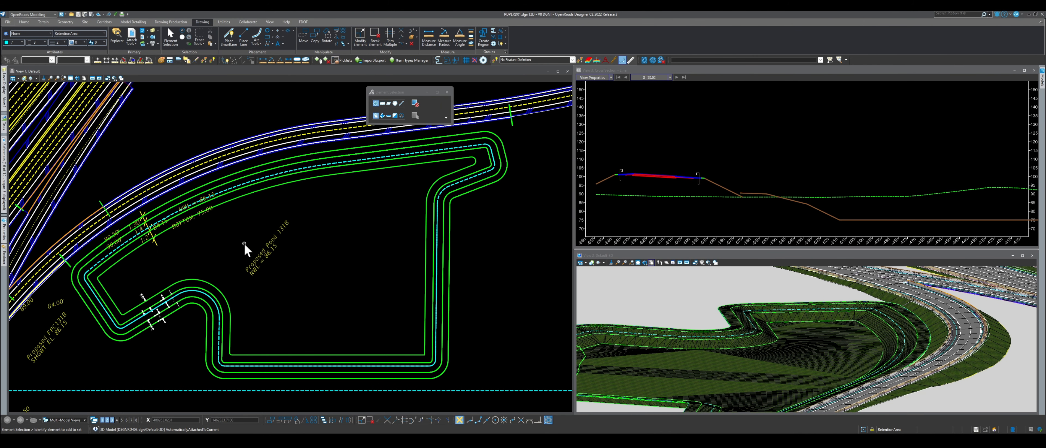
scroll(179, 285, "down", 1)
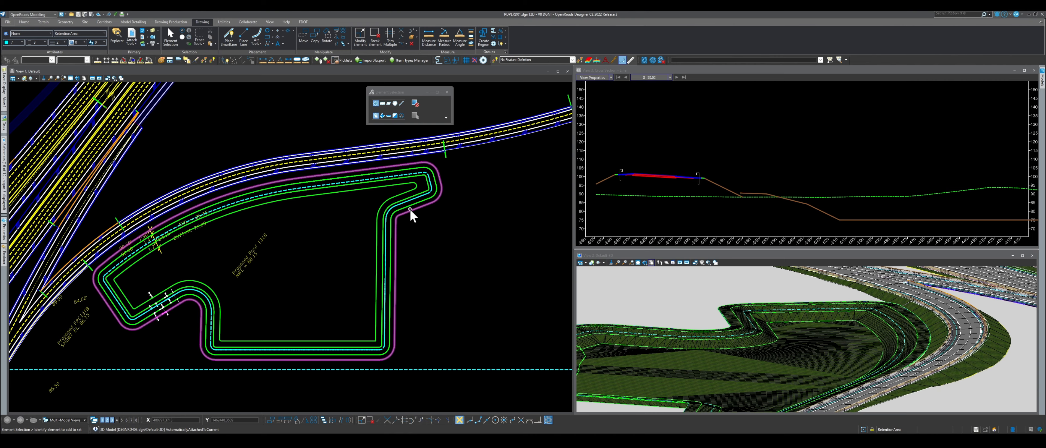
left_click(423, 206)
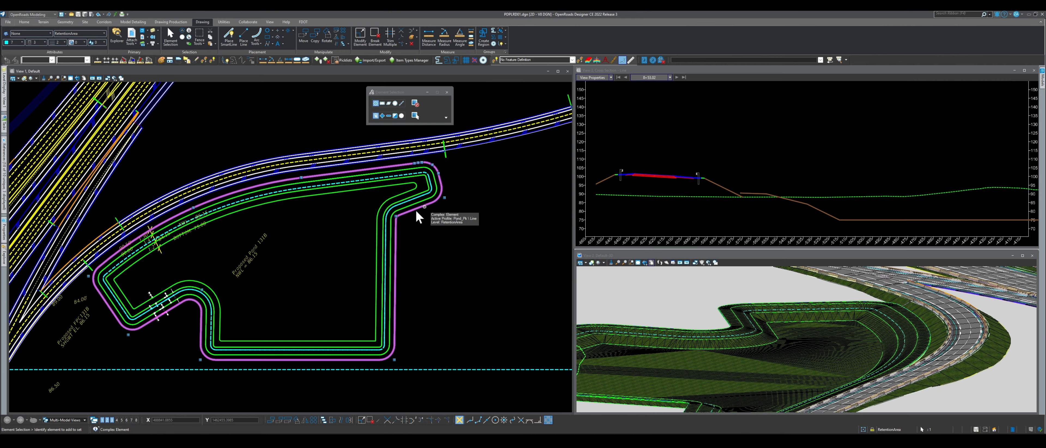
mouse_move(417, 208)
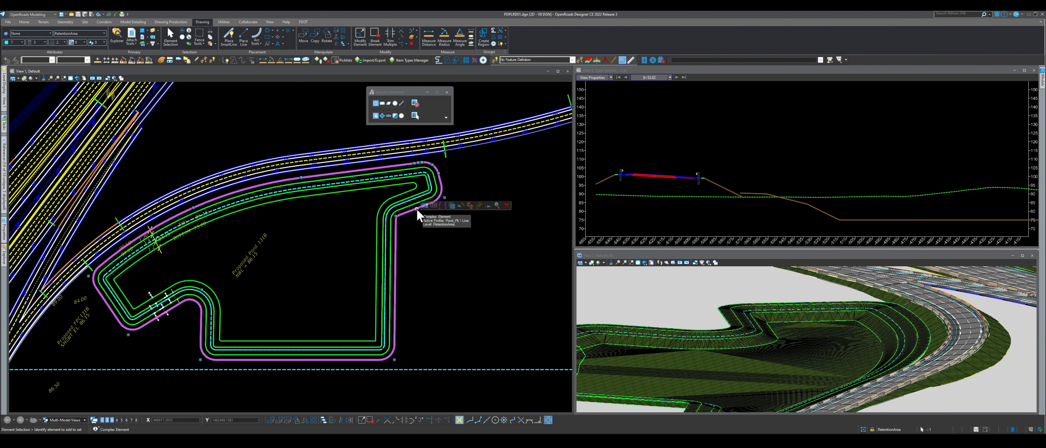
left_click(461, 205)
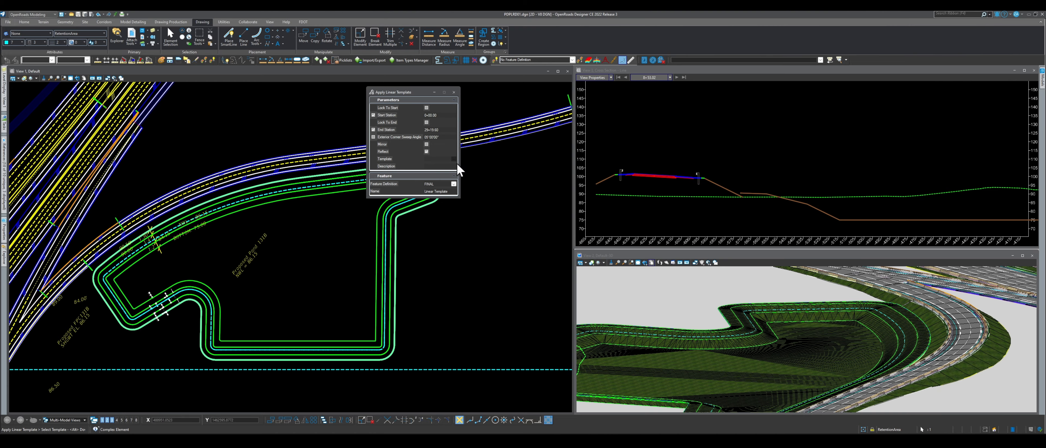
left_click(454, 159)
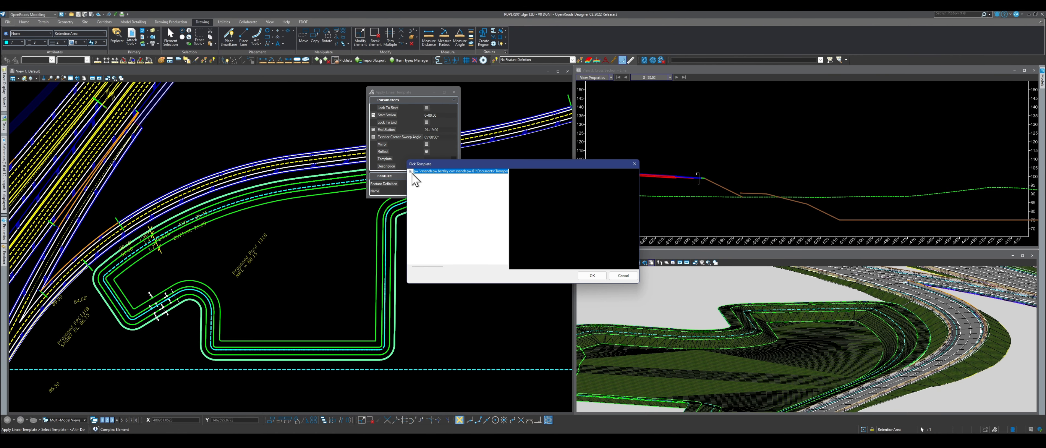
left_click(416, 180)
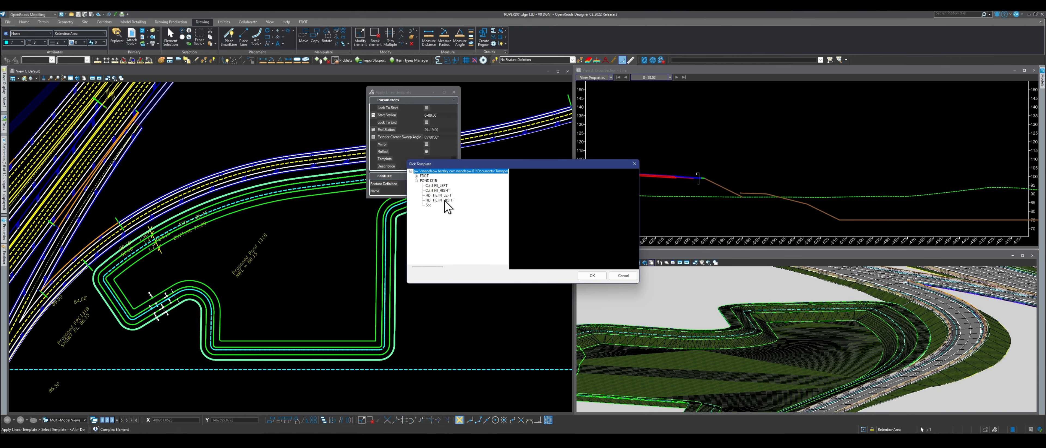
left_click(436, 186)
left_click(439, 190)
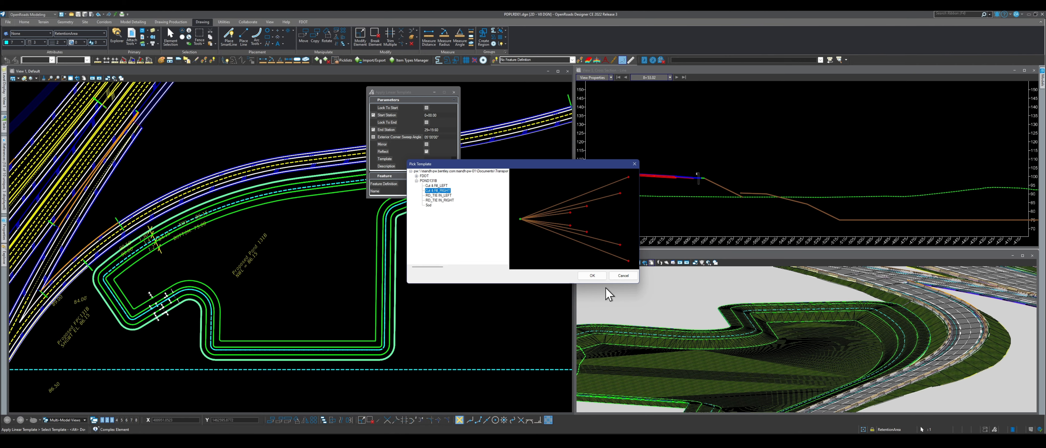
left_click(592, 275)
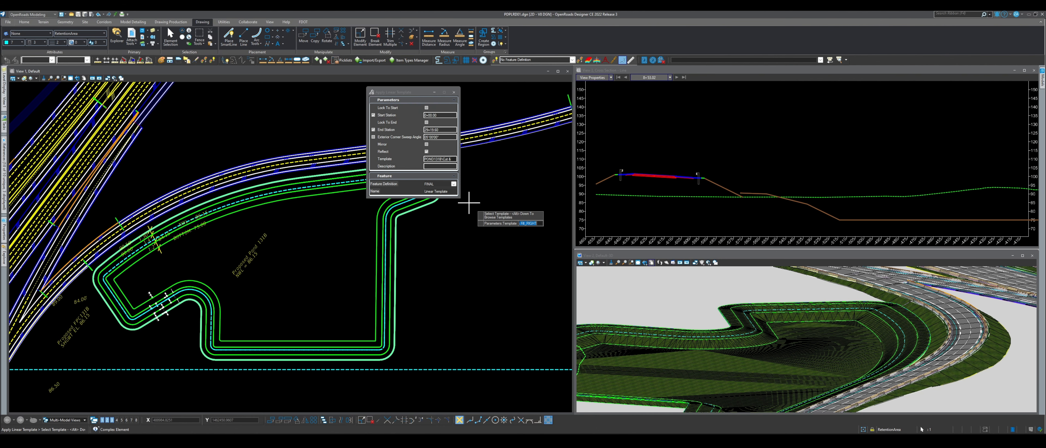
left_click(426, 151)
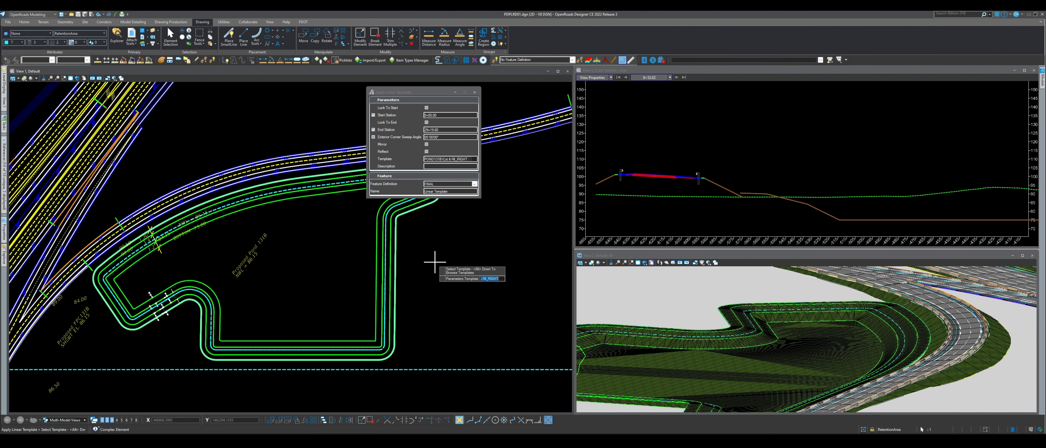
left_click(439, 246)
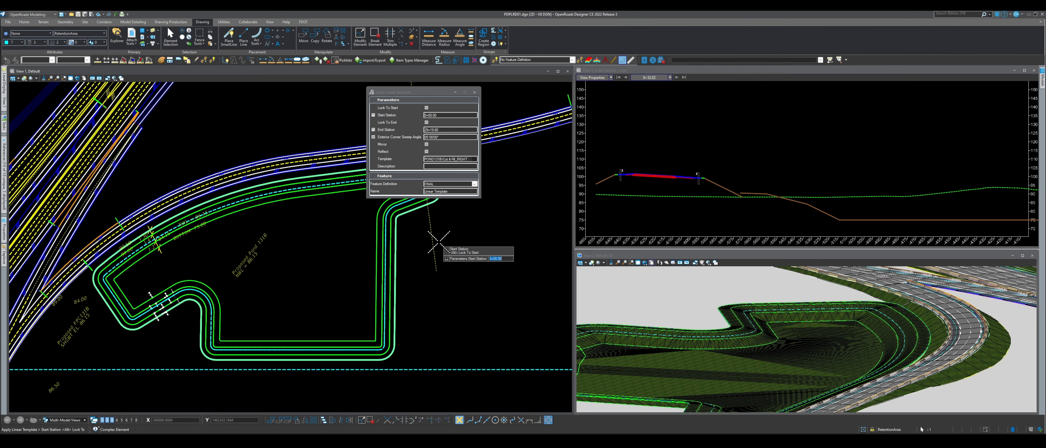
Apply the linear template along the pond's east line from about station 25+83 to 23+52, on the outer side.
left_click_drag(387, 92, 537, 82)
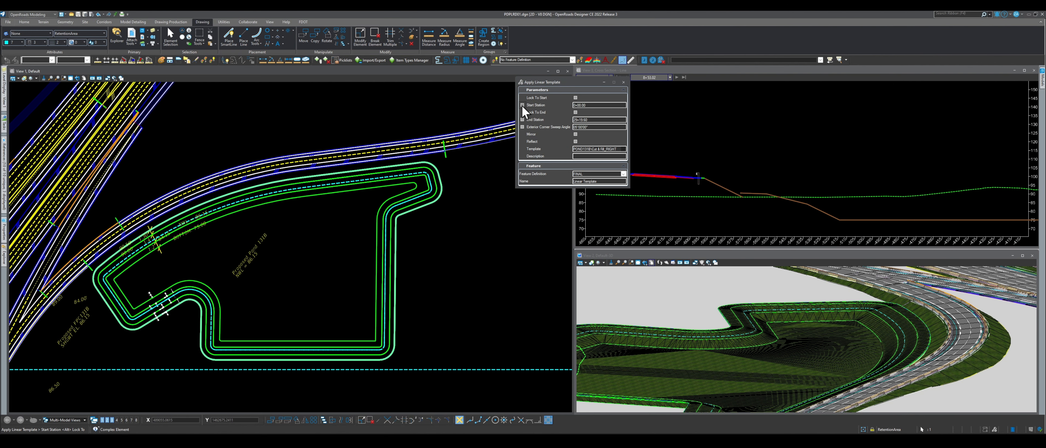
left_click(409, 236)
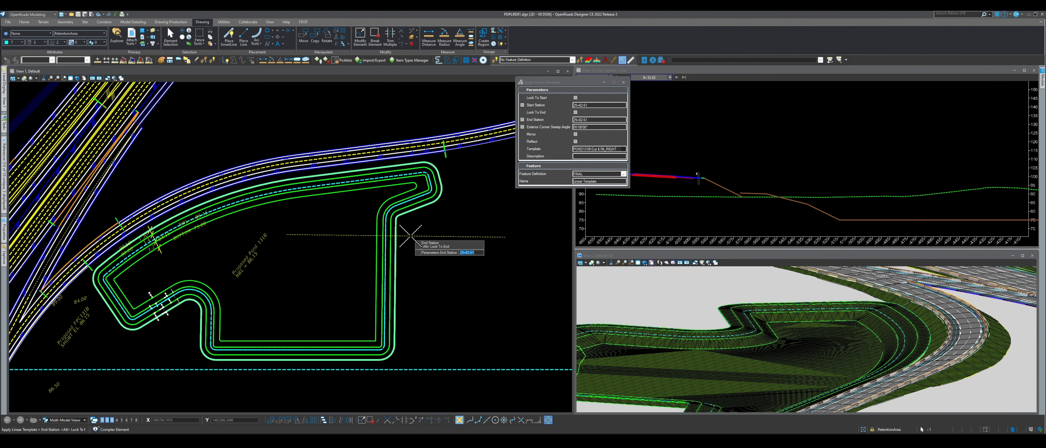
left_click(408, 310)
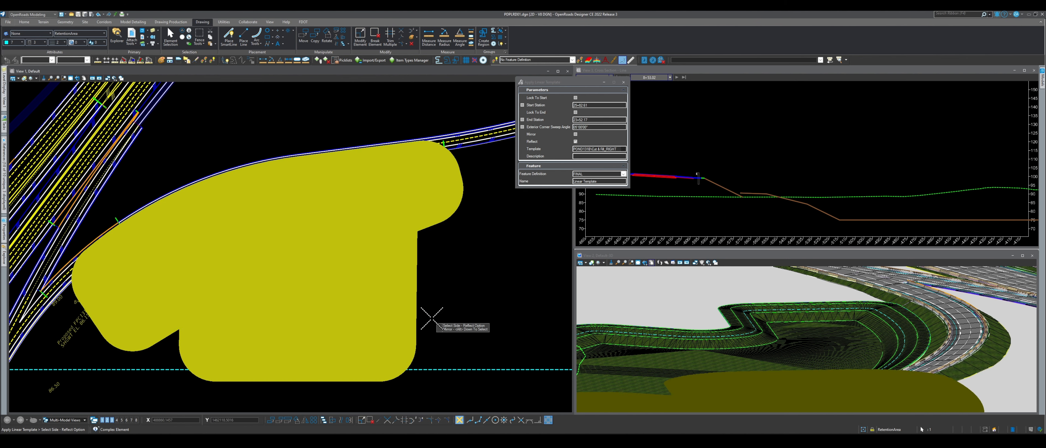
left_click(442, 323)
left_click(442, 323)
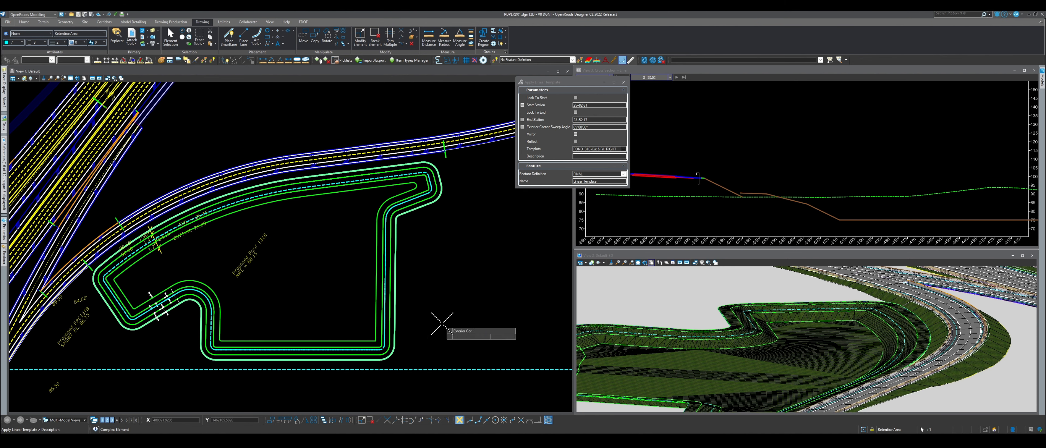
left_click(442, 323)
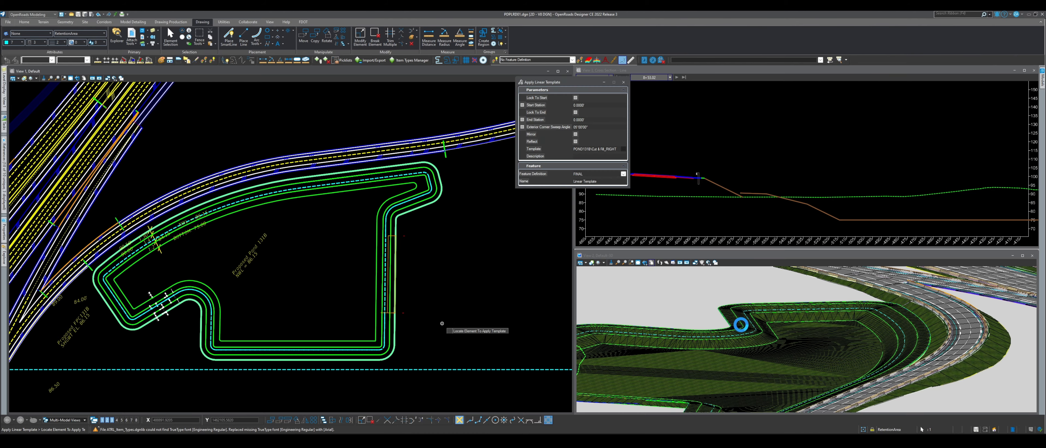
Close the cross-section view and enlarge the 3D view into the freed space.
scroll(745, 305, "down", 2)
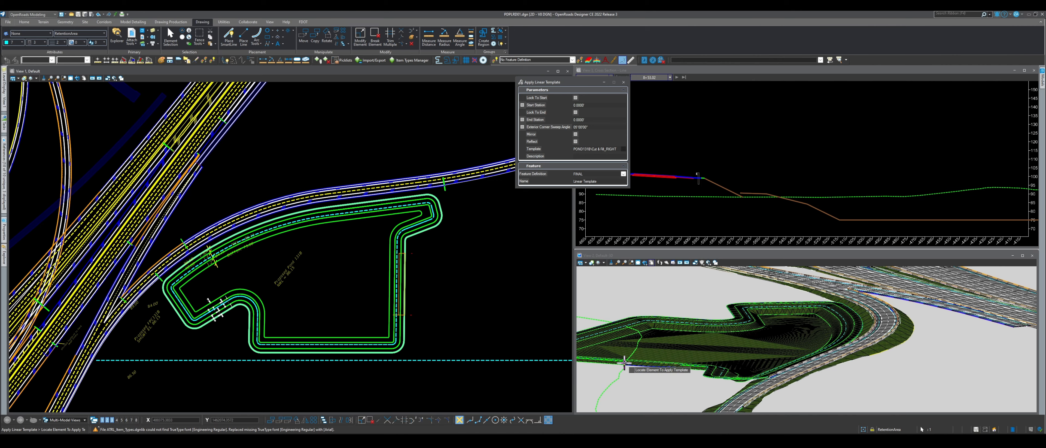
scroll(625, 364, "up", 3)
left_click(1033, 70)
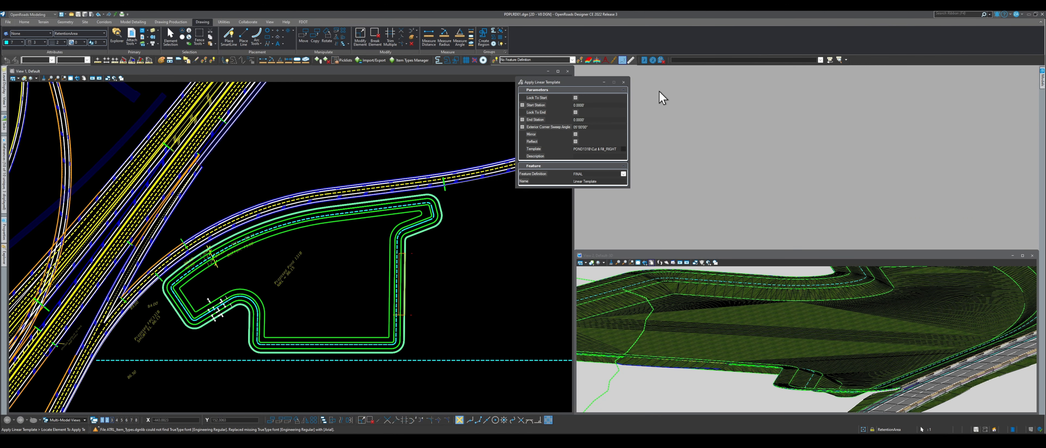
left_click_drag(562, 83, 365, 69)
left_click(426, 67)
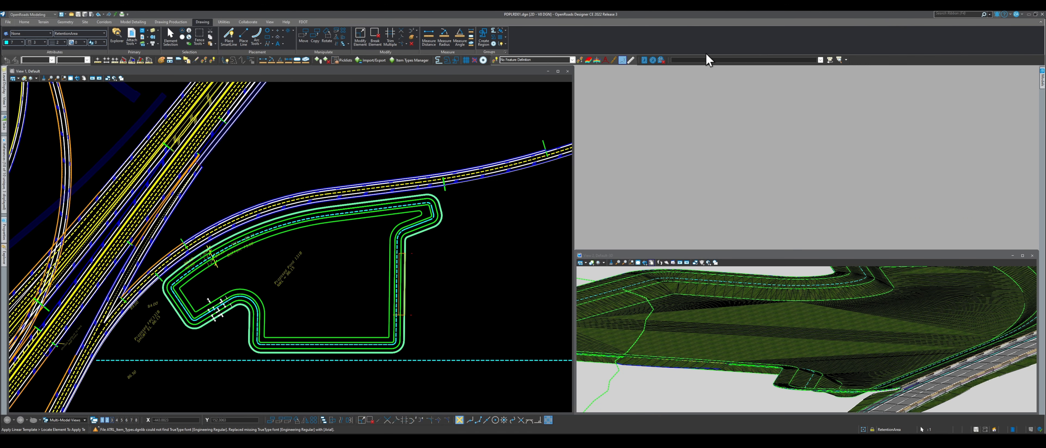
left_click_drag(798, 249, 782, 116)
Examine the new slope surface outside the pond berm in the 3D view and its extent in plan.
left_click(645, 128)
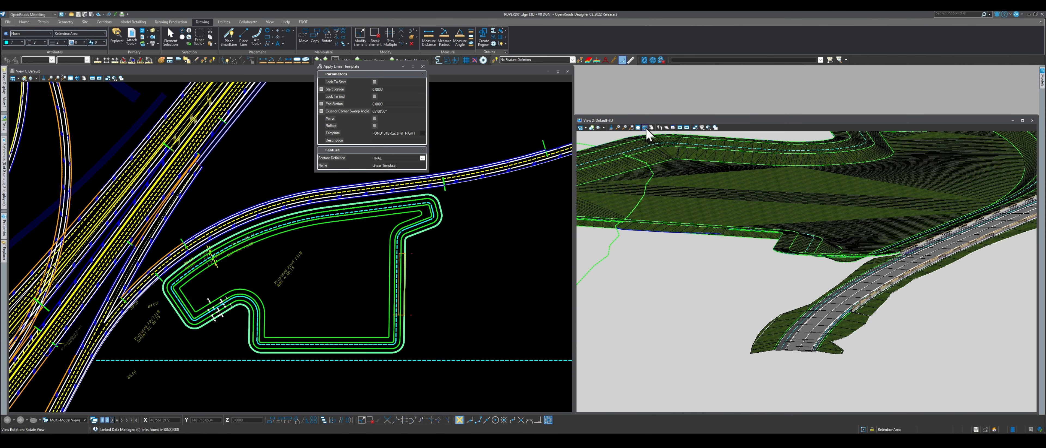
left_click(806, 274)
left_click_drag(684, 277, 629, 249)
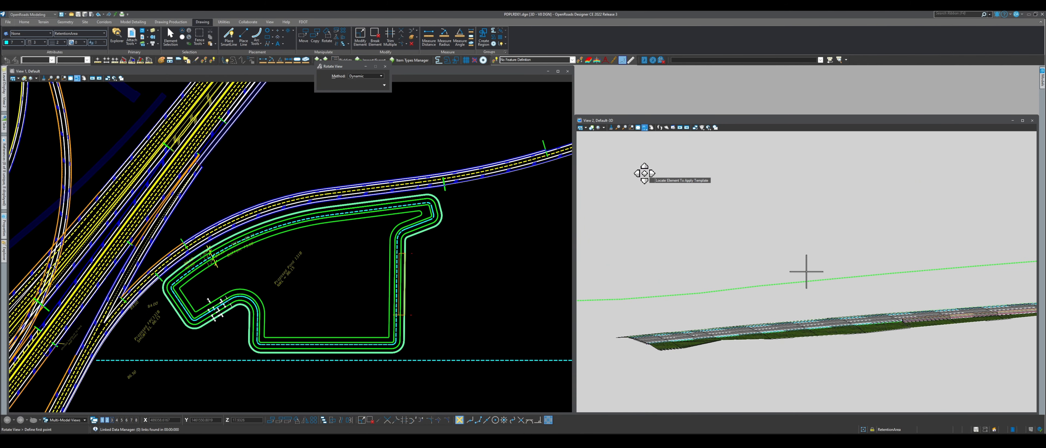
left_click(651, 127)
left_click_drag(894, 217, 927, 244)
scroll(763, 273, "down", 5)
scroll(649, 281, "up", 4)
scroll(692, 299, "up", 4)
scroll(410, 287, "up", 2)
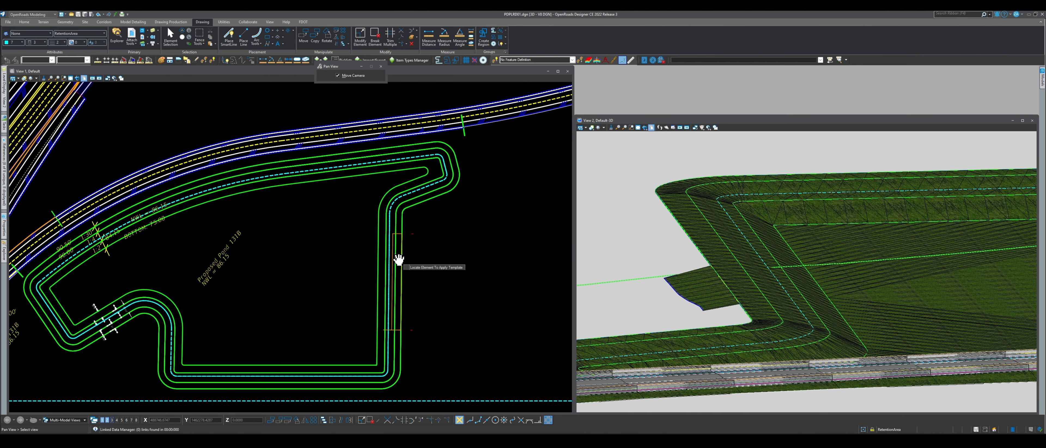
scroll(716, 285, "up", 5)
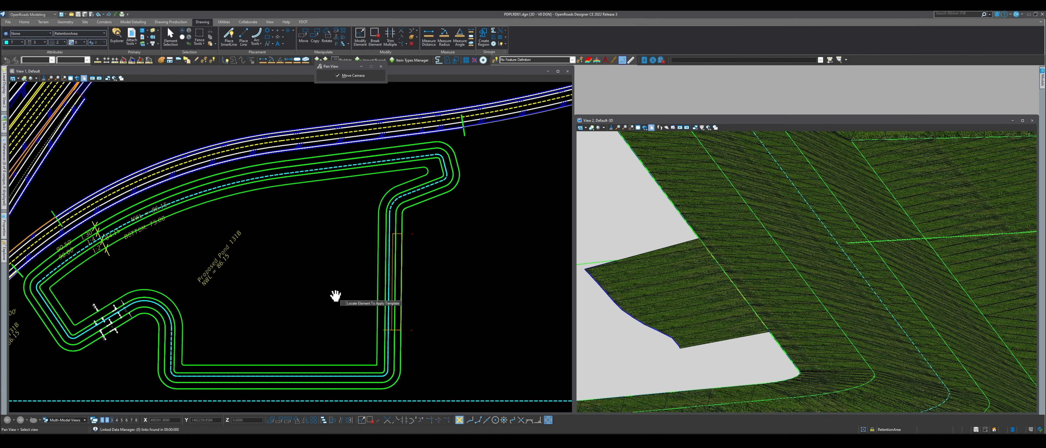
Select the new Cut & Fill_RIGHT linear template on the pond's east line and display its properties.
left_click(168, 35)
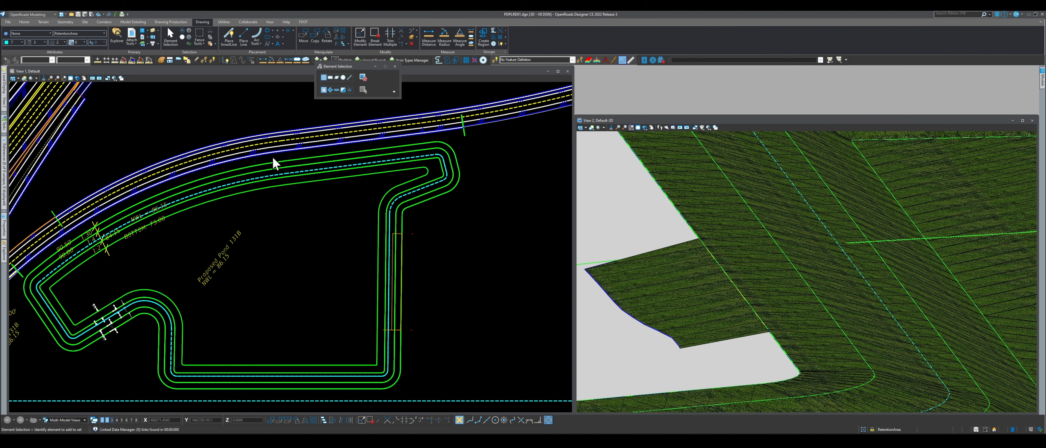
left_click(398, 234)
left_click(399, 233)
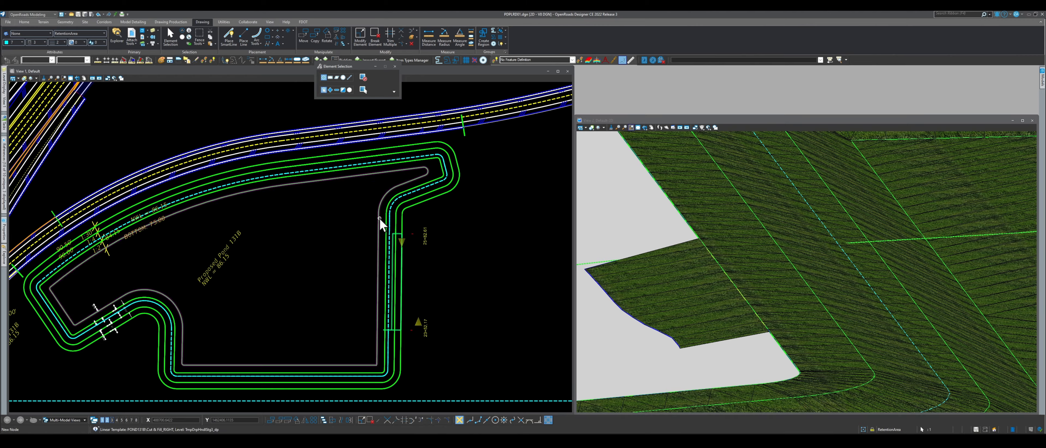
mouse_move(4, 230)
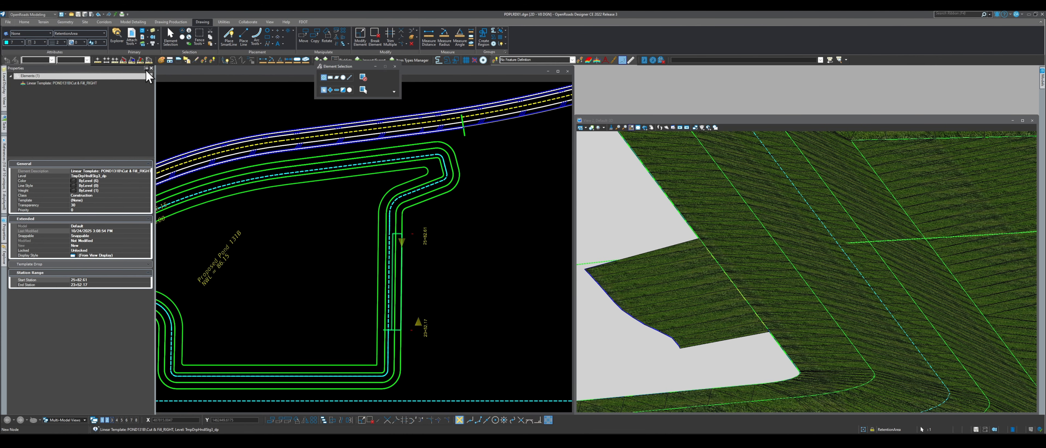
Keep the properties docked beside the plan view and examine the template choices for the Cut & Fill_RIGHT template drop.
left_click(146, 69)
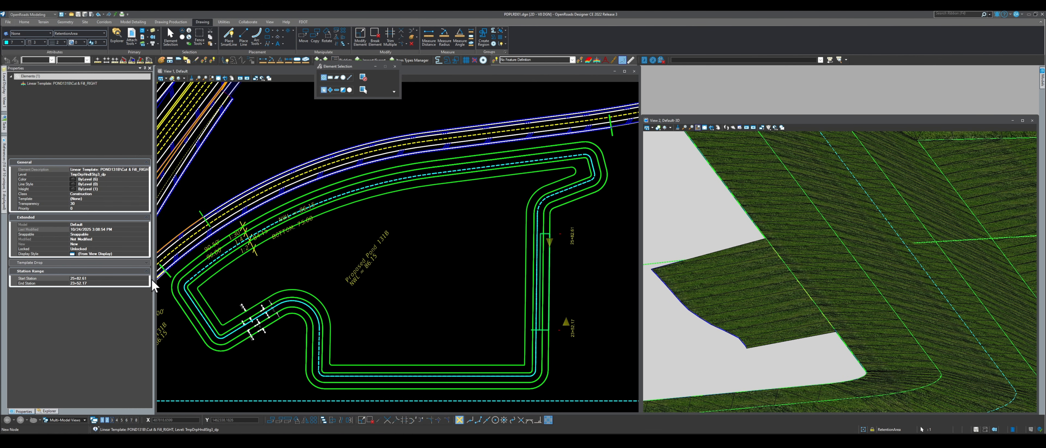
left_click(146, 262)
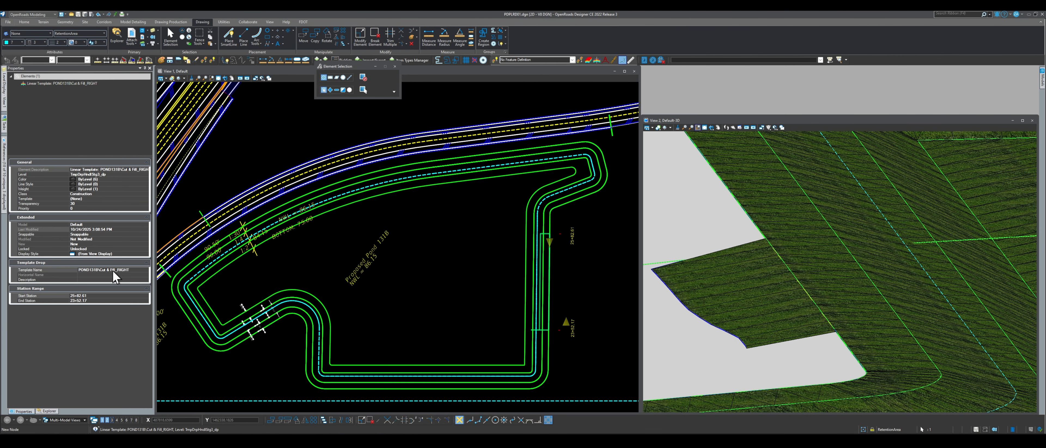
left_click(147, 272)
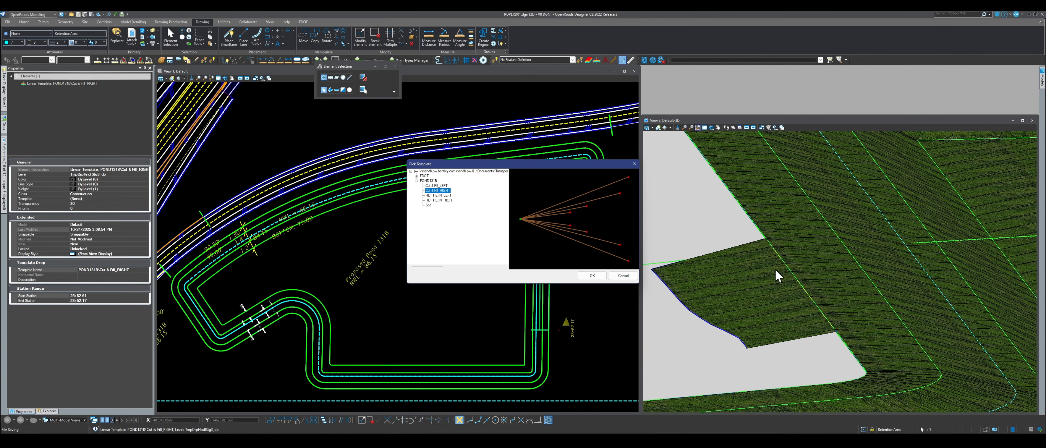
left_click(634, 164)
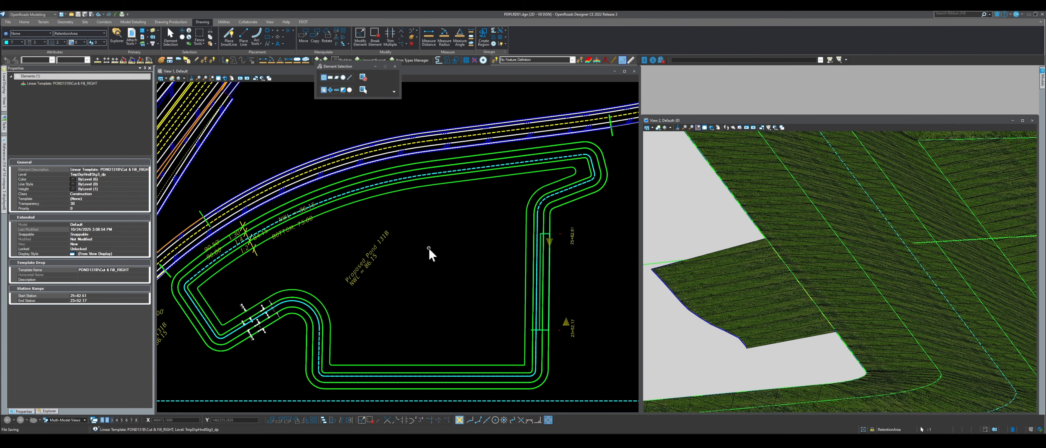
Extend the linear template around the pond outline, moving its end station to about 12+12 and on to about 0+16.
scroll(388, 259, "down", 2)
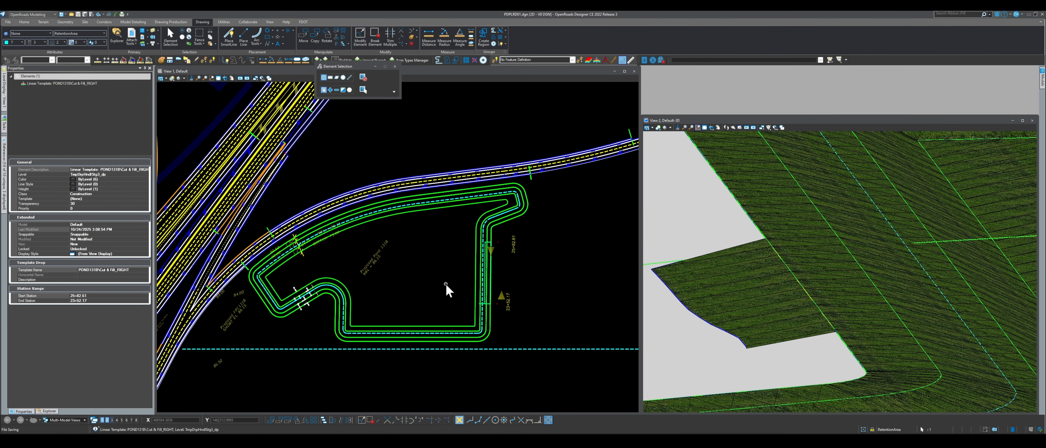
left_click(501, 299)
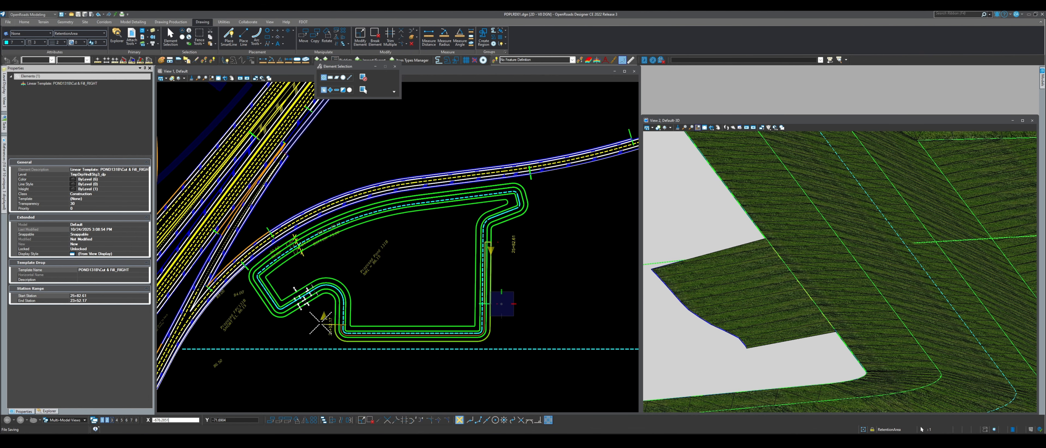
left_click(255, 315)
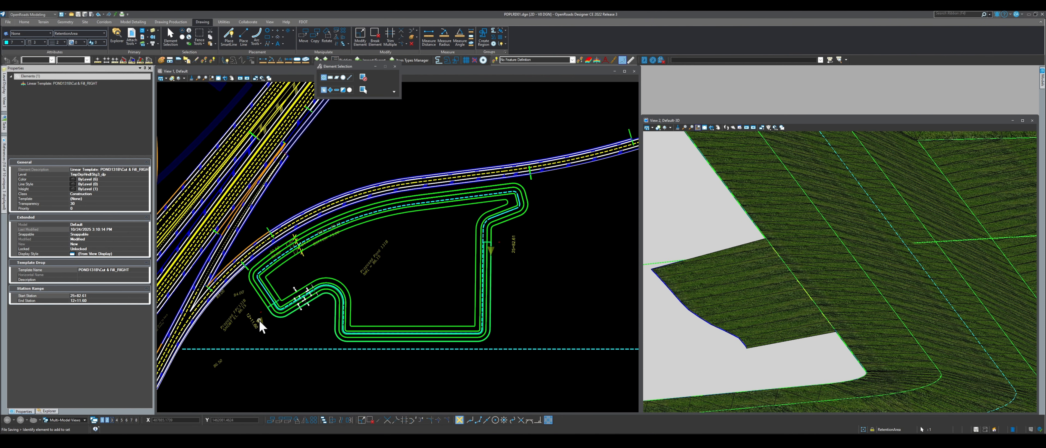
scroll(766, 255, "down", 6)
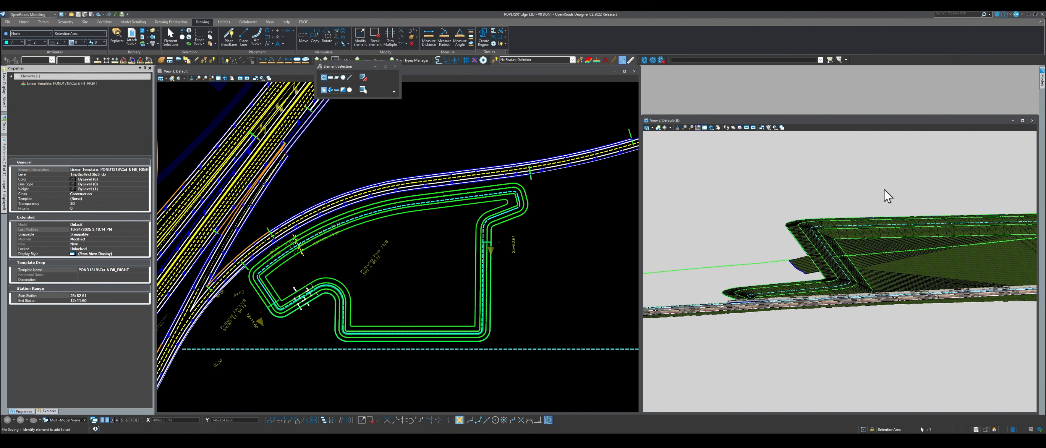
scroll(304, 309, "up", 3)
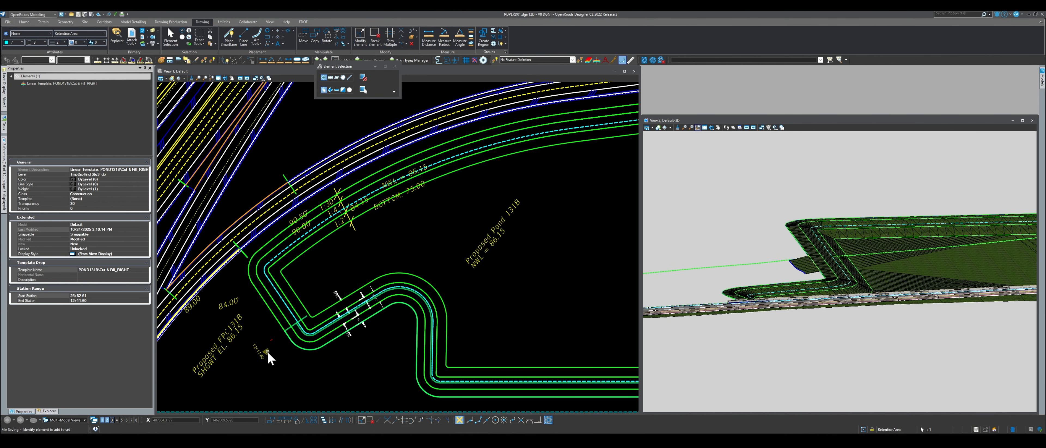
scroll(281, 243, "down", 3)
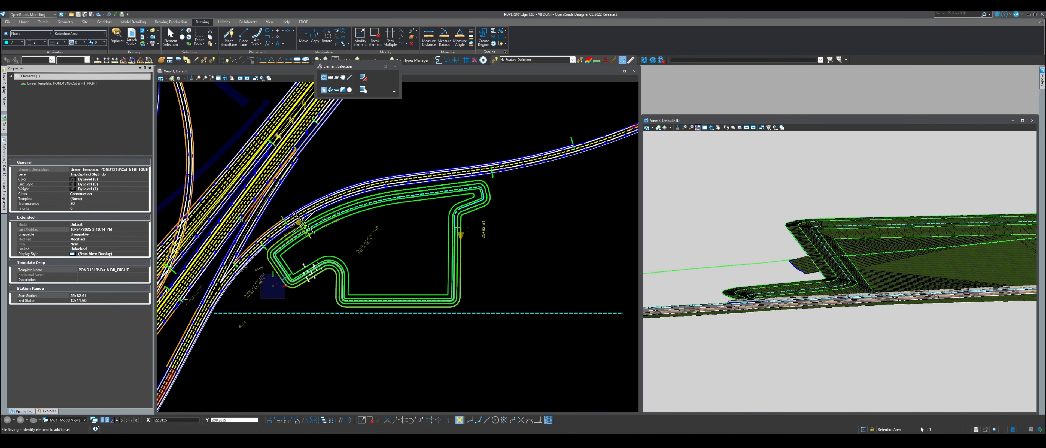
scroll(467, 175, "up", 4)
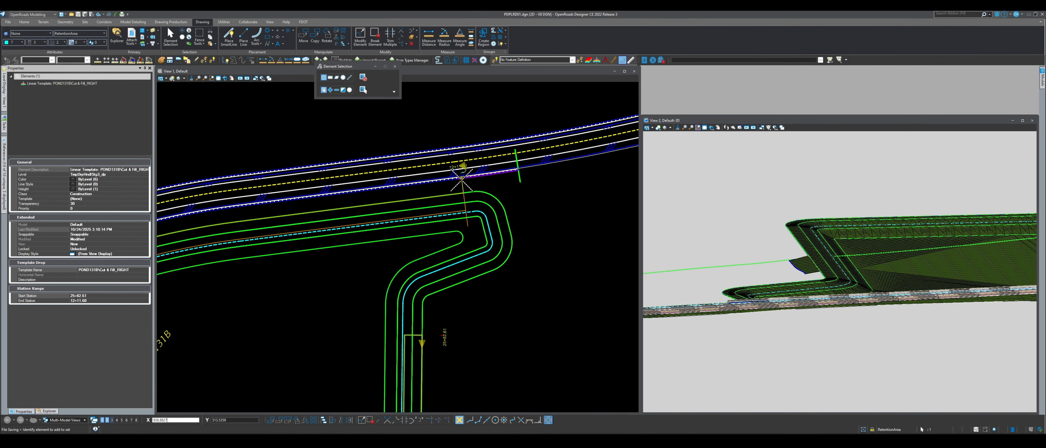
left_click(460, 178)
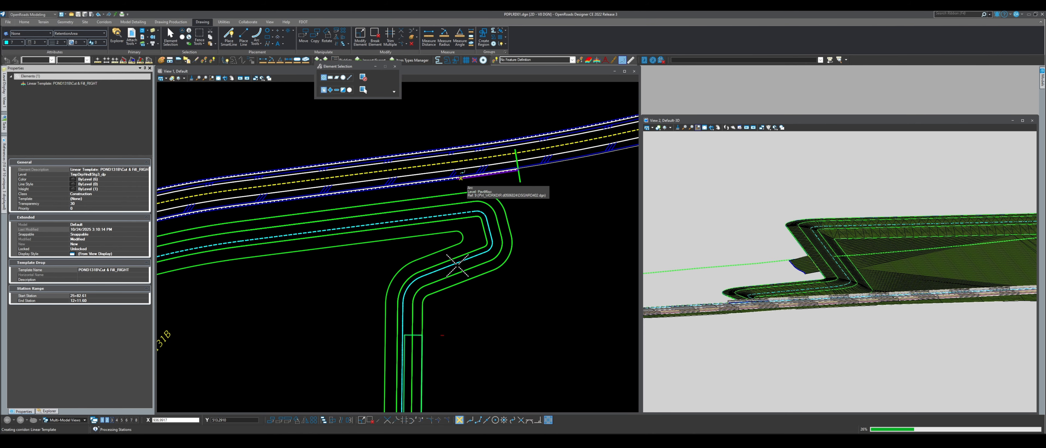
Examine the extended slope surface around the pond and beside the roadway in the 3D view, and clear the selection.
scroll(802, 266, "down", 2)
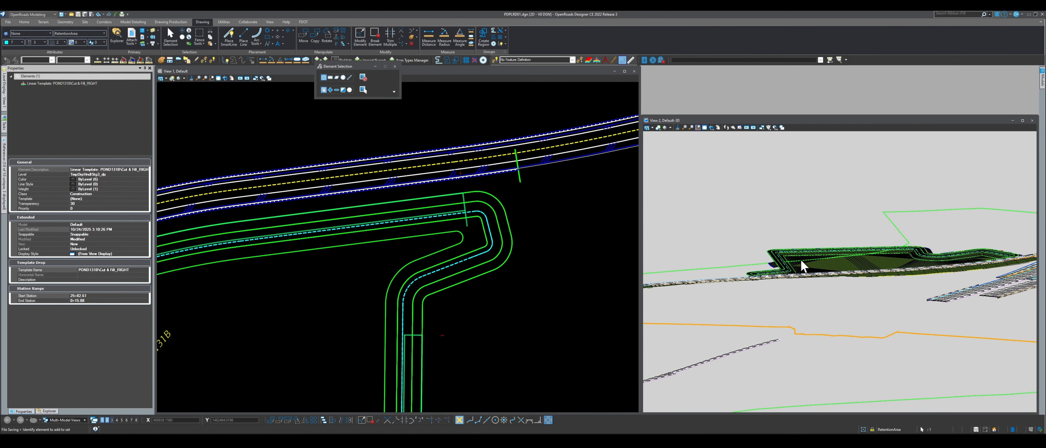
scroll(801, 266, "up", 5)
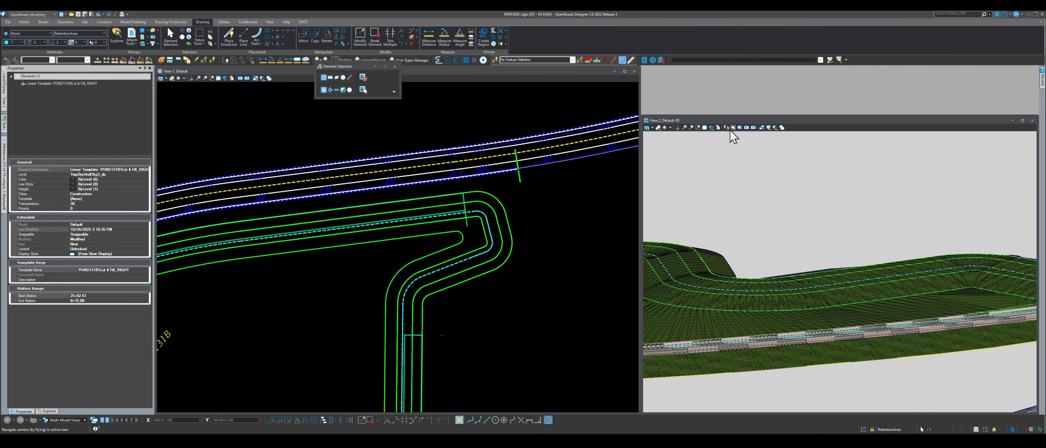
left_click(711, 128)
left_click_drag(812, 247, 709, 242)
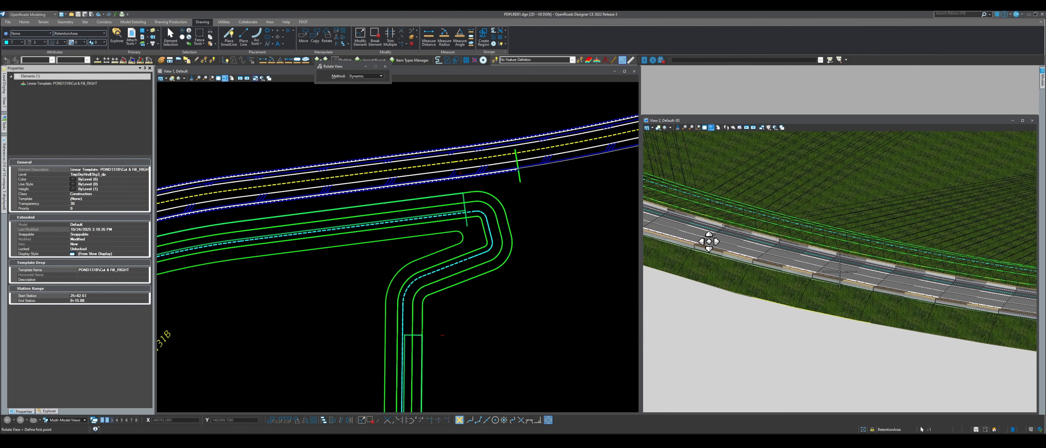
left_click(718, 128)
left_click_drag(854, 243, 808, 331)
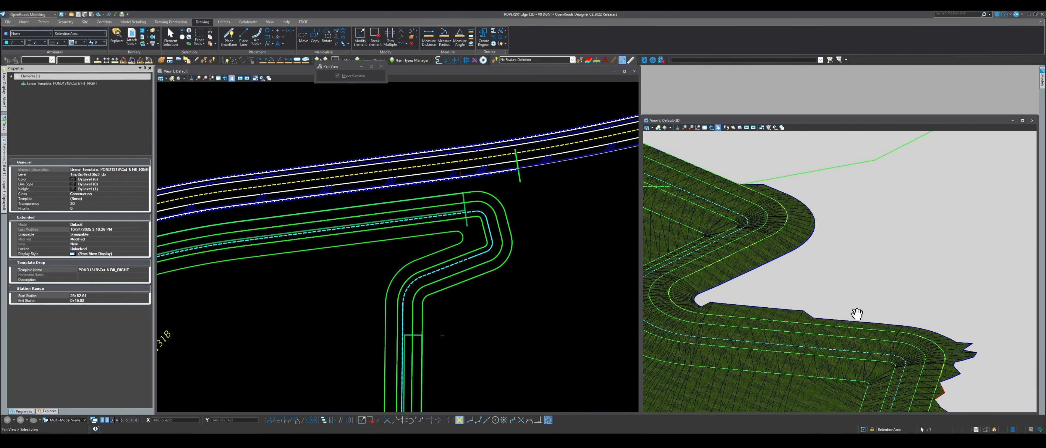
scroll(861, 303, "down", 2)
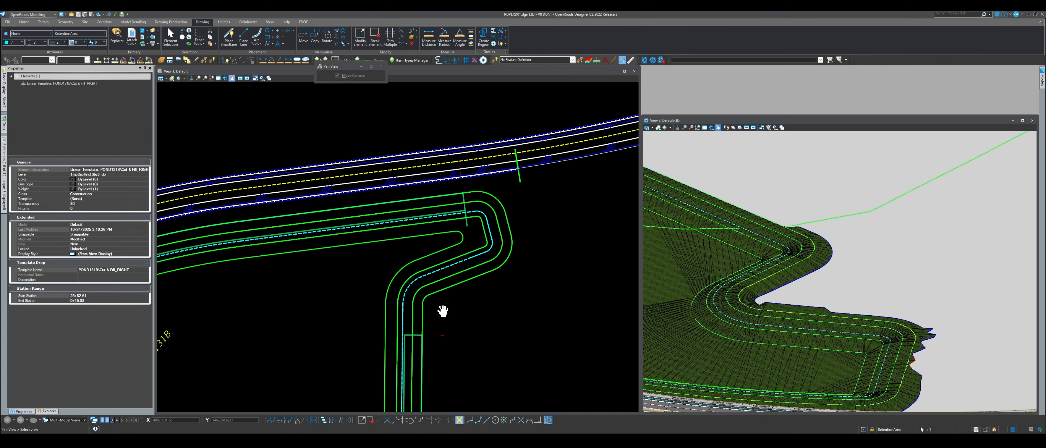
scroll(455, 233, "down", 2)
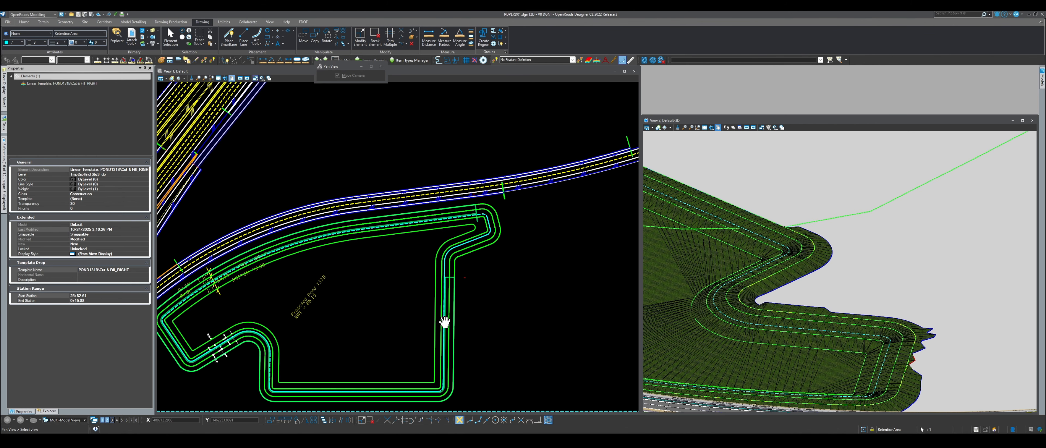
left_click(171, 39)
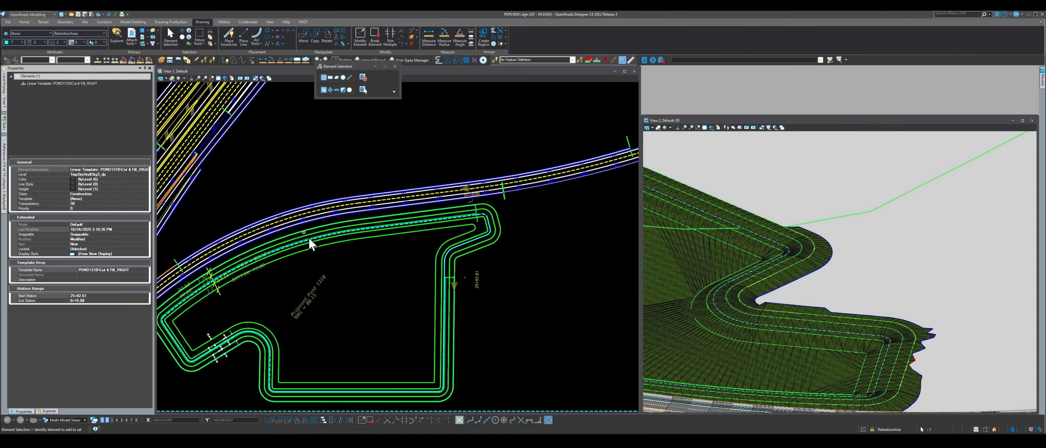
left_click(373, 291)
Select the linear template on the pond's east line, open its Corridor Objects and place them clear of the plan.
scroll(451, 284, "up", 3)
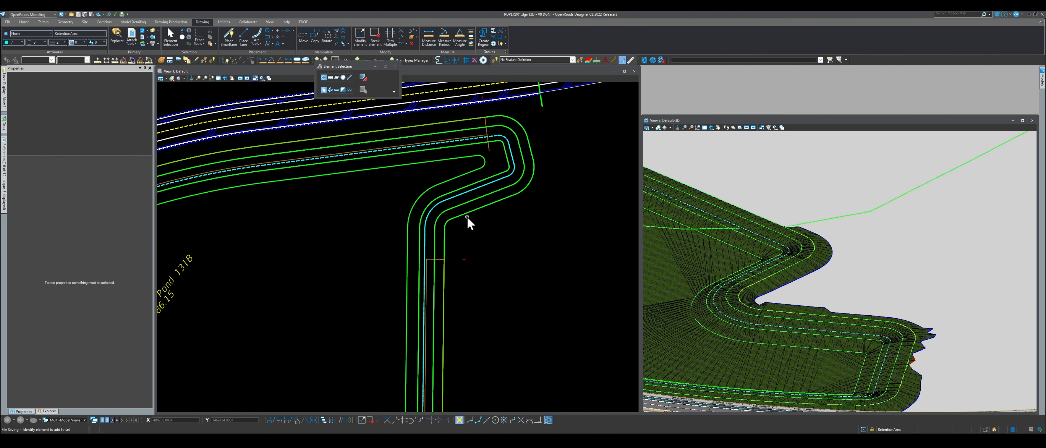
left_click(437, 260)
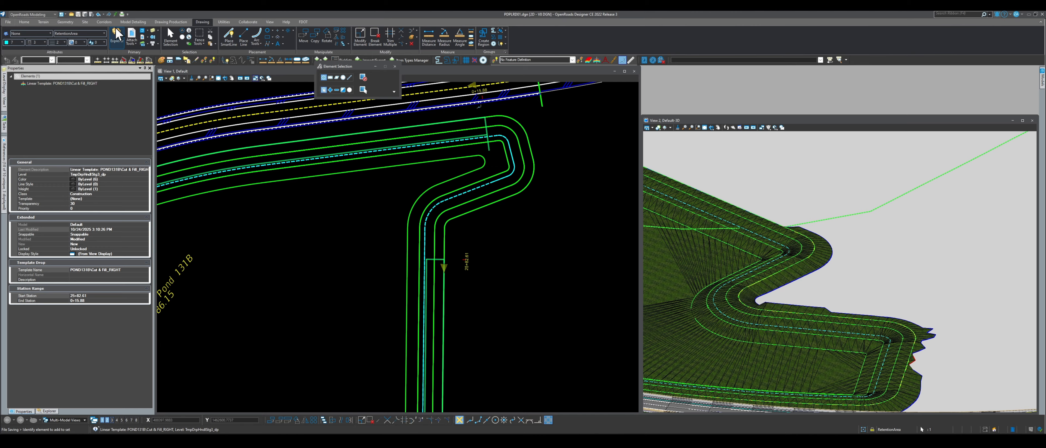
left_click(102, 22)
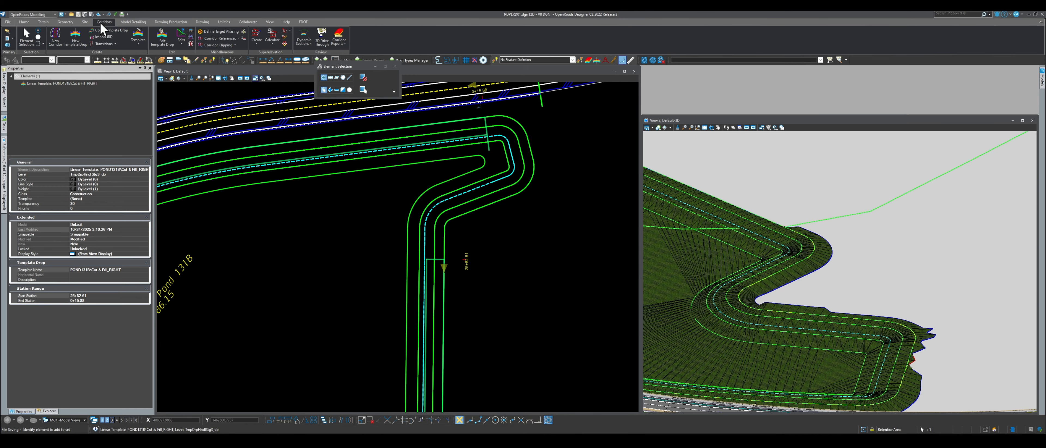
left_click(192, 31)
left_click(437, 258)
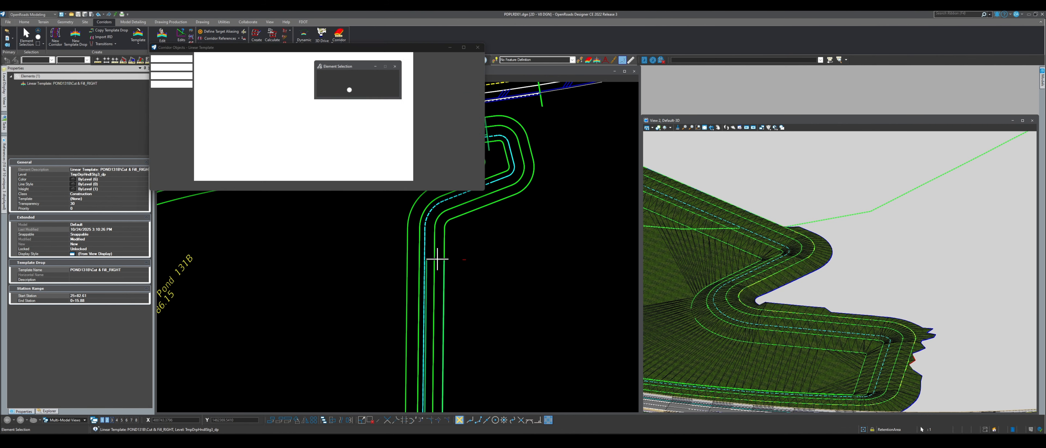
left_click_drag(263, 50, 730, 116)
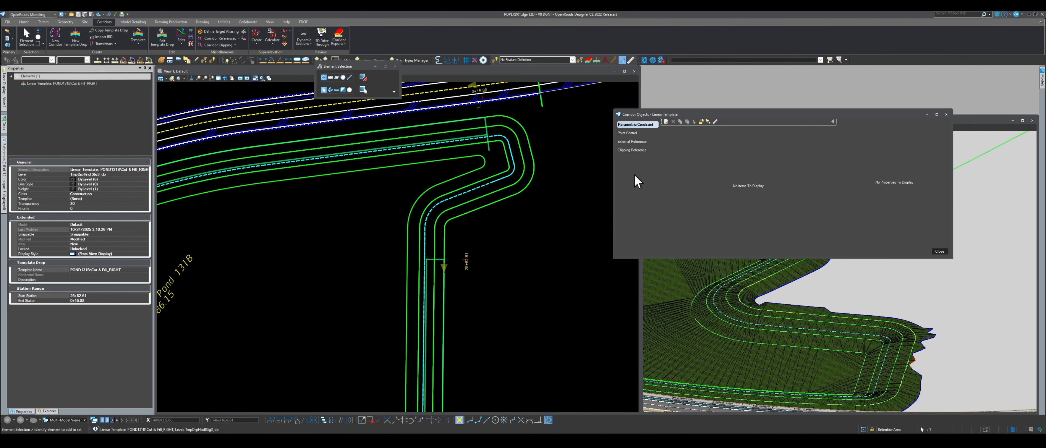
Review the linear template's point controls, external references and clipping references, and close the Corridor Objects.
left_click(634, 133)
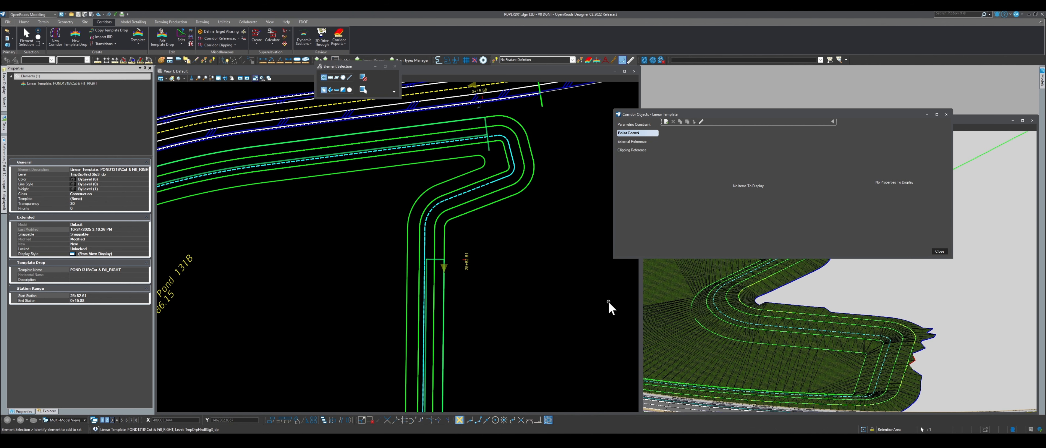
left_click(634, 141)
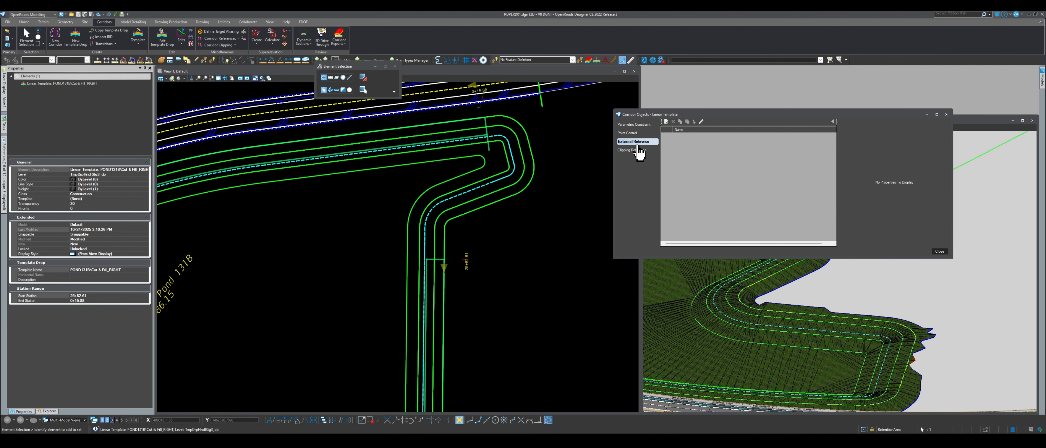
left_click(635, 151)
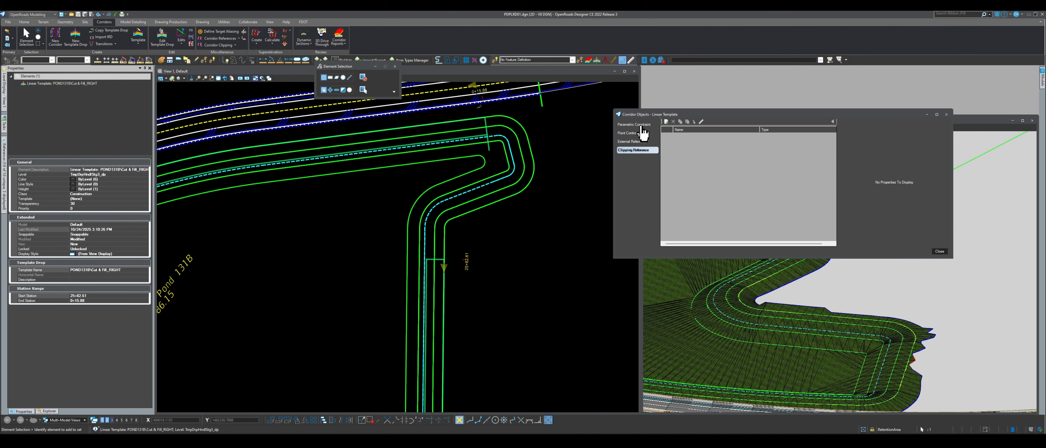
left_click(945, 114)
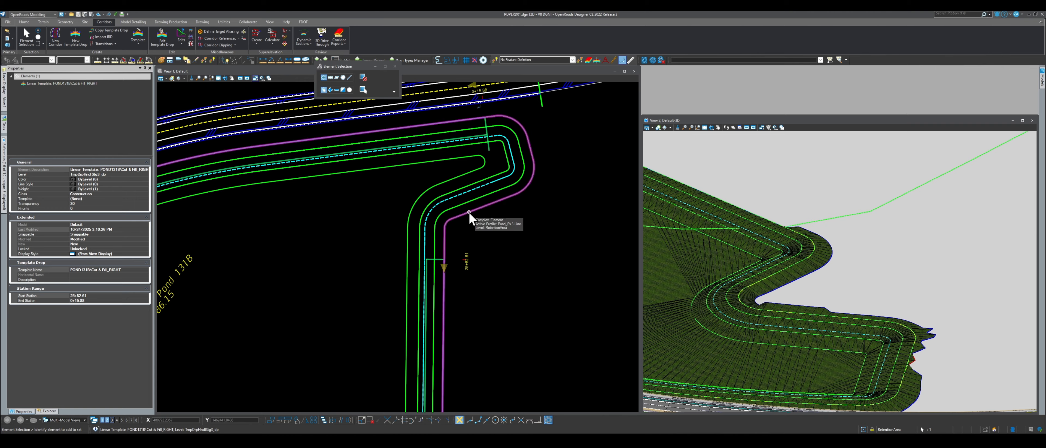
Inspect the properties of the pond's outer line and of the linear template corridor, including its name, and clear the selection.
left_click(469, 212)
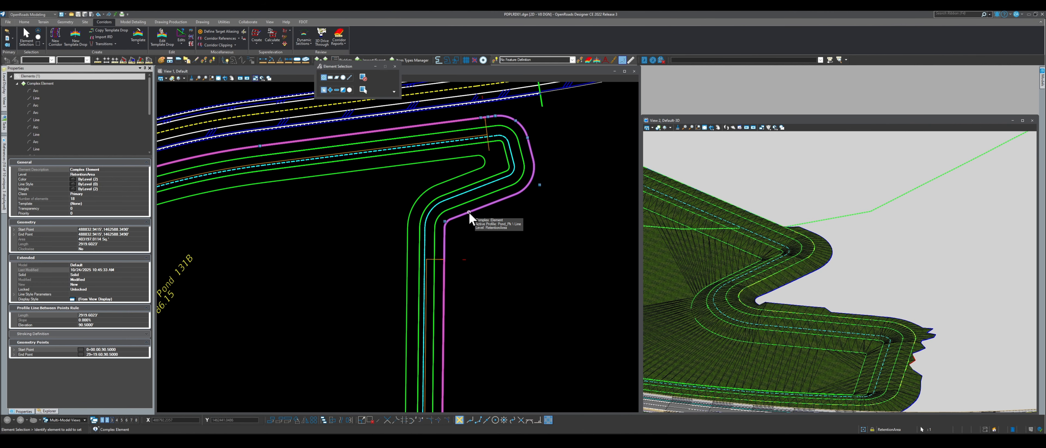
left_click(441, 260)
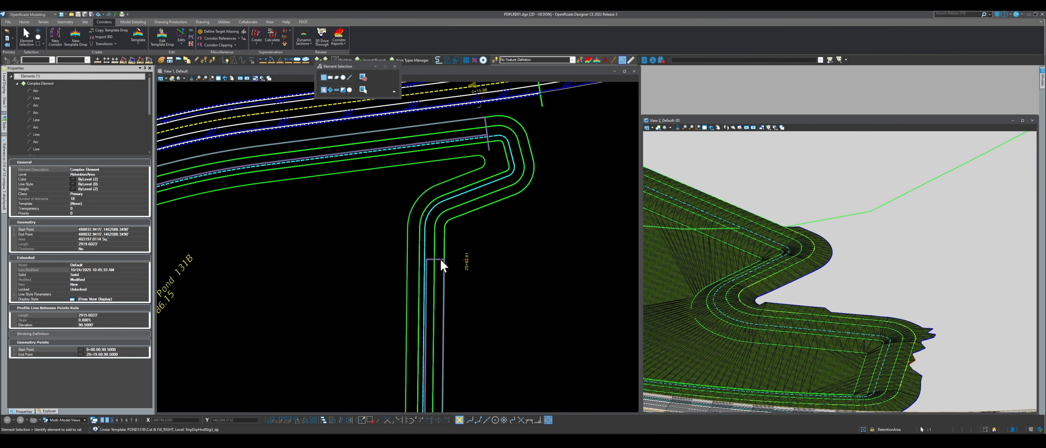
left_click(457, 261)
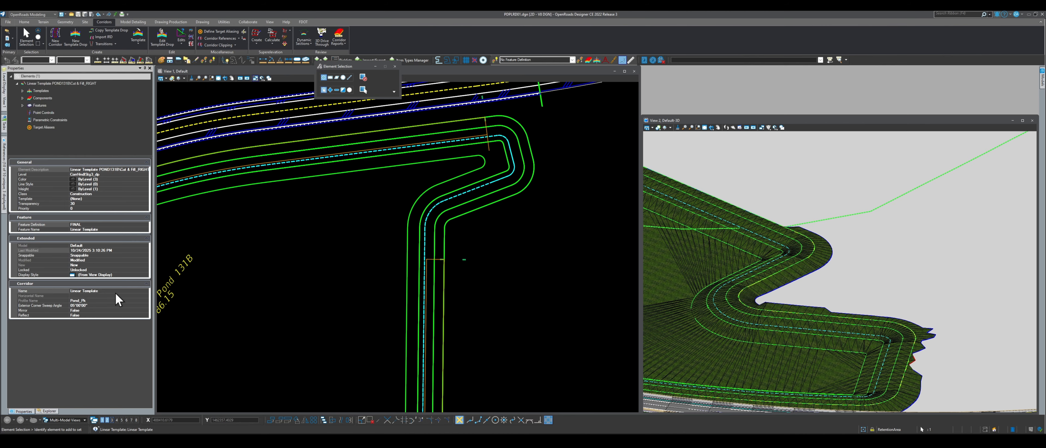
left_click(115, 293)
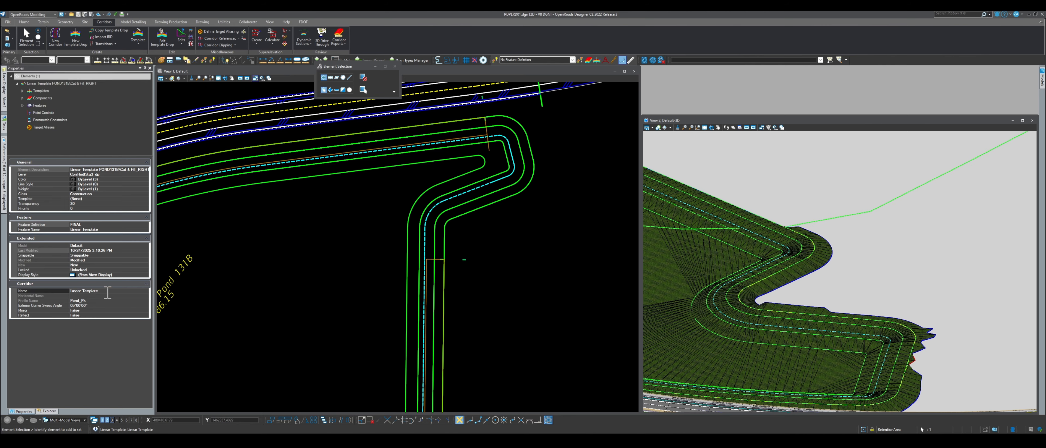
left_click_drag(91, 292, 56, 293)
left_click(220, 268)
Select the Cut & Fill_RIGHT template drop at its start on the pond's east line to show its station range handles.
scroll(480, 259, "down", 2)
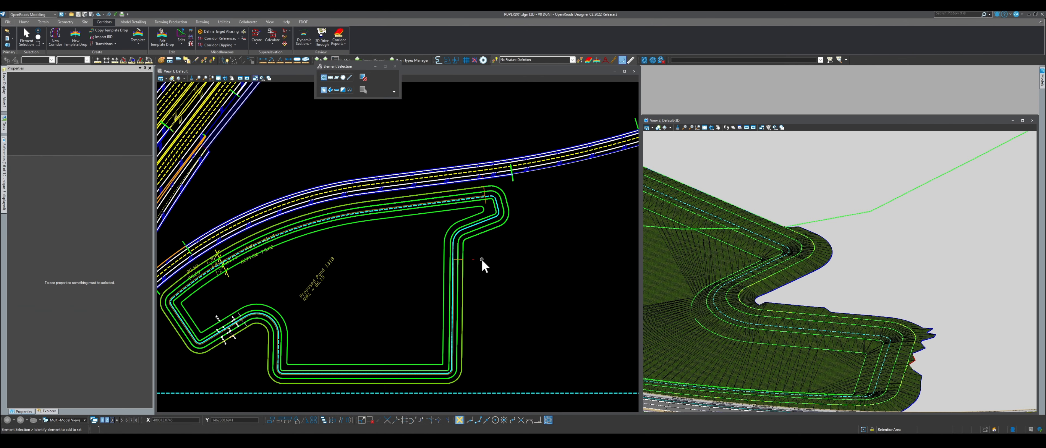
scroll(481, 260, "down", 1)
scroll(479, 258, "up", 4)
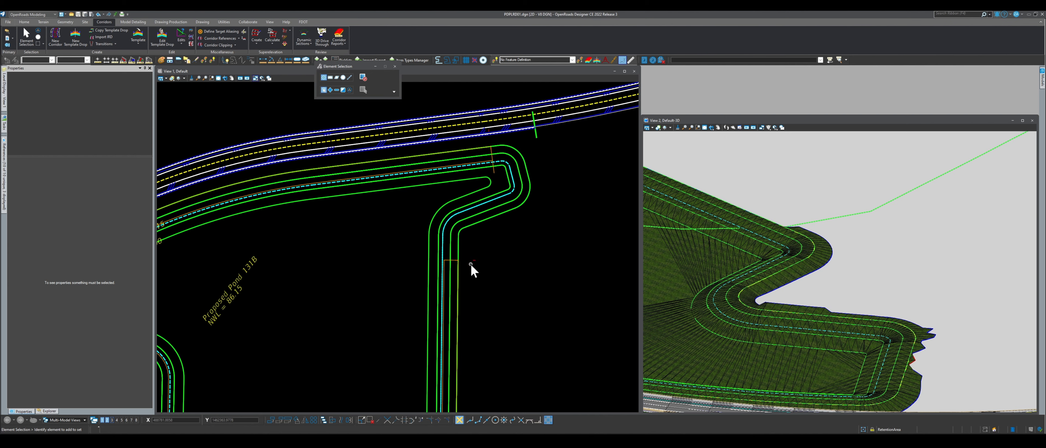
left_click(452, 259)
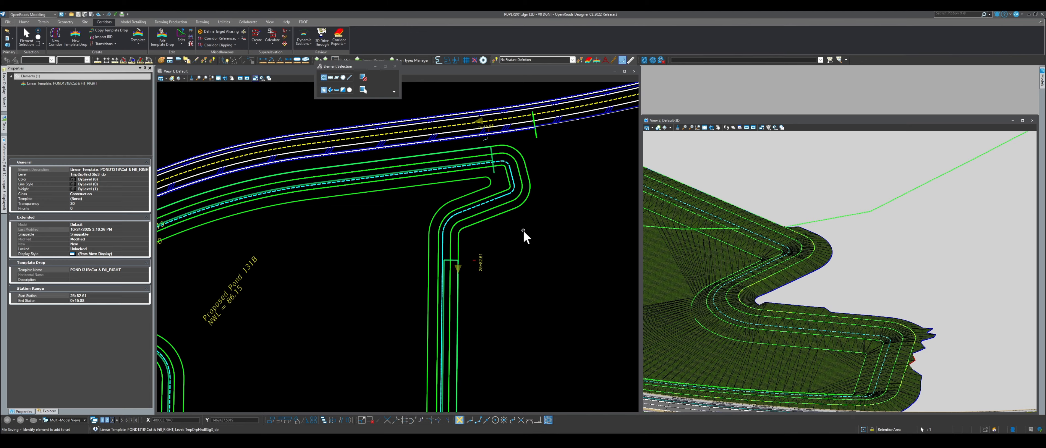
Clear the template drop selection and inspect the pond's tie-in slopes in the 3D model.
scroll(500, 232, "down", 1)
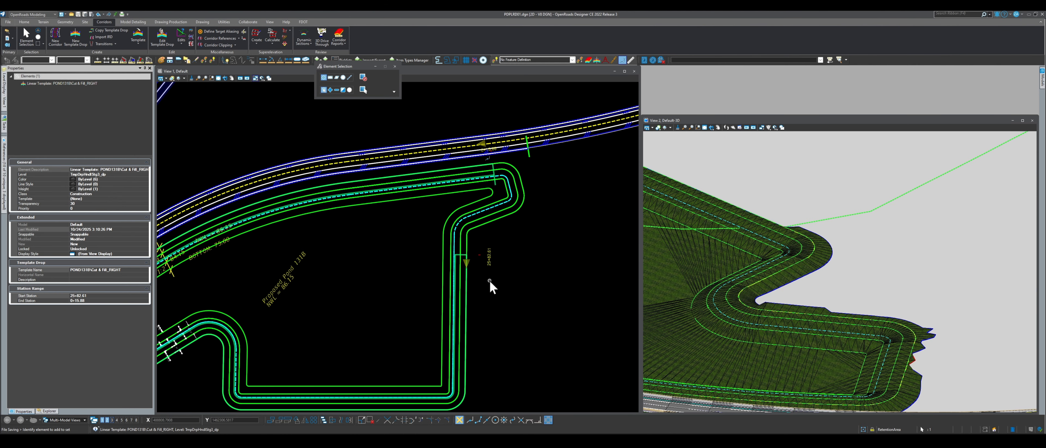
left_click(494, 286)
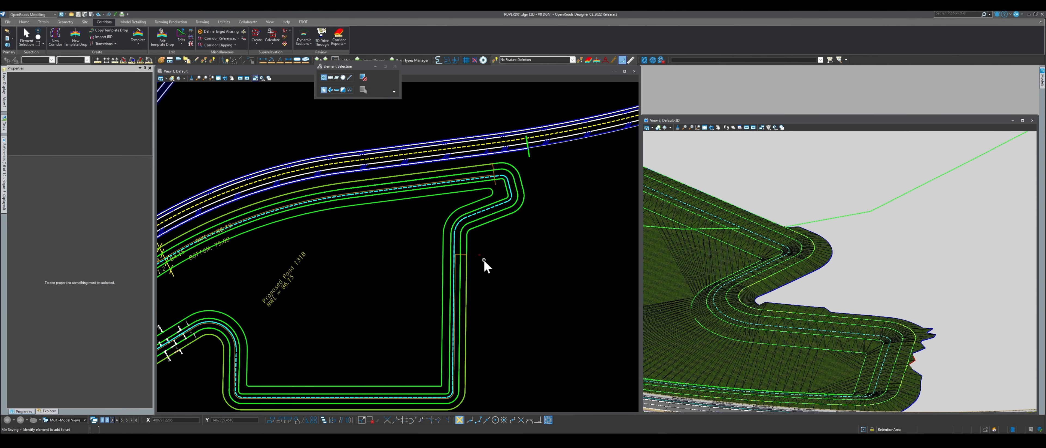
scroll(908, 250, "down", 1)
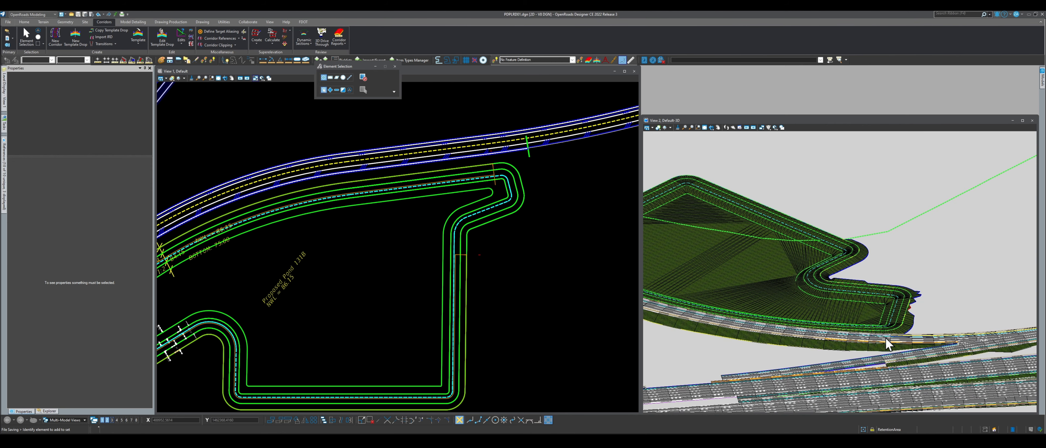
scroll(891, 335, "up", 2)
scroll(880, 332, "down", 2)
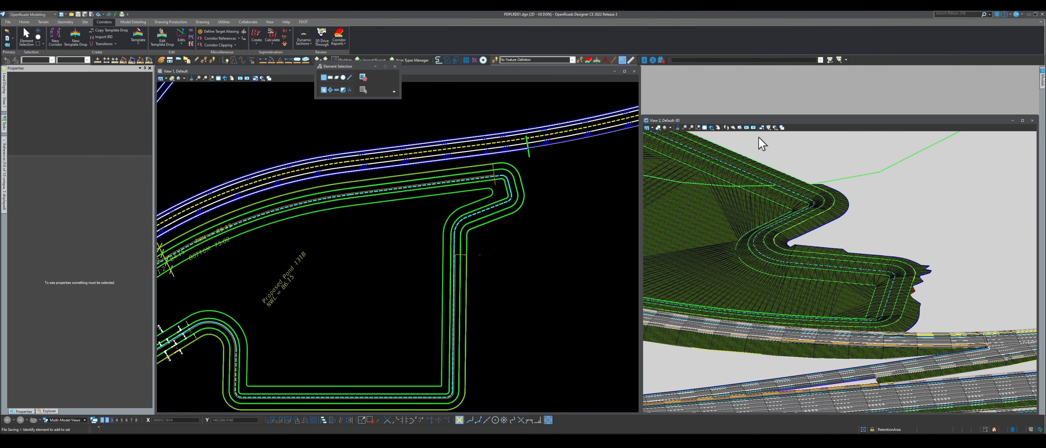
Rotate the 3D view to Top and compare the pond's grading in the model with the plan.
left_click(711, 128)
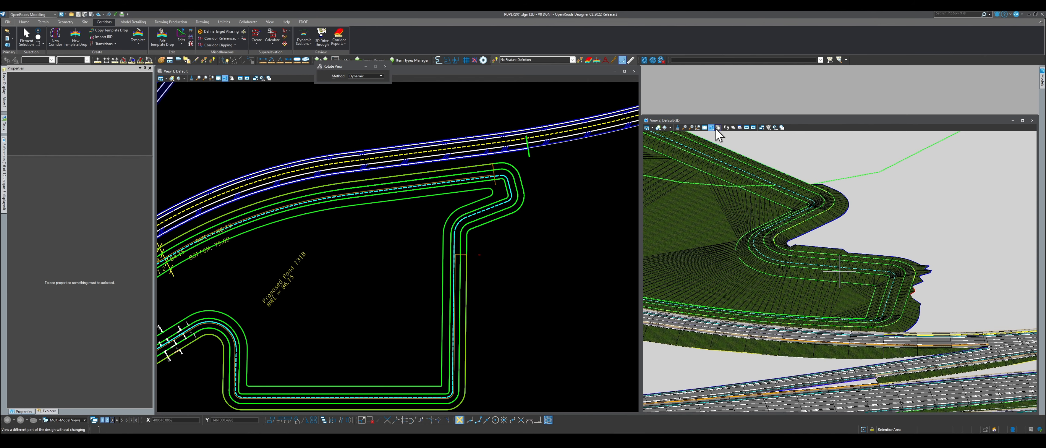
left_click(711, 128)
left_click(767, 181)
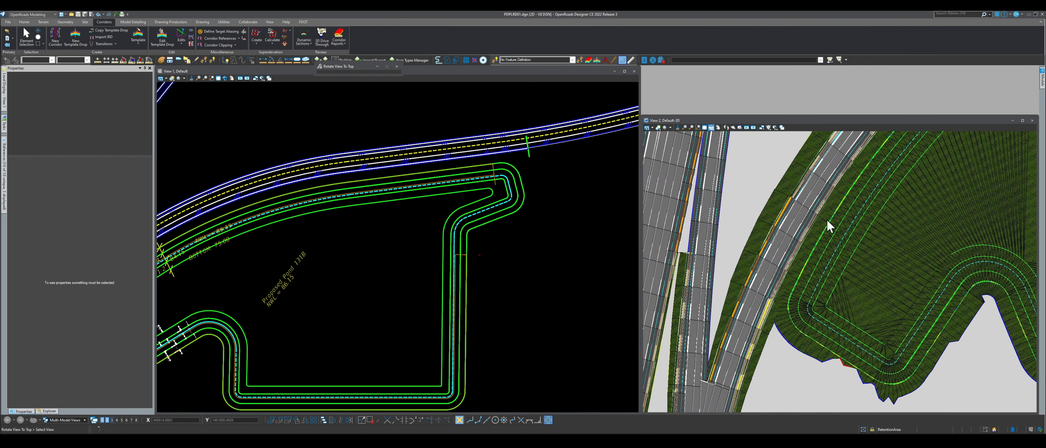
scroll(748, 287, "down", 3)
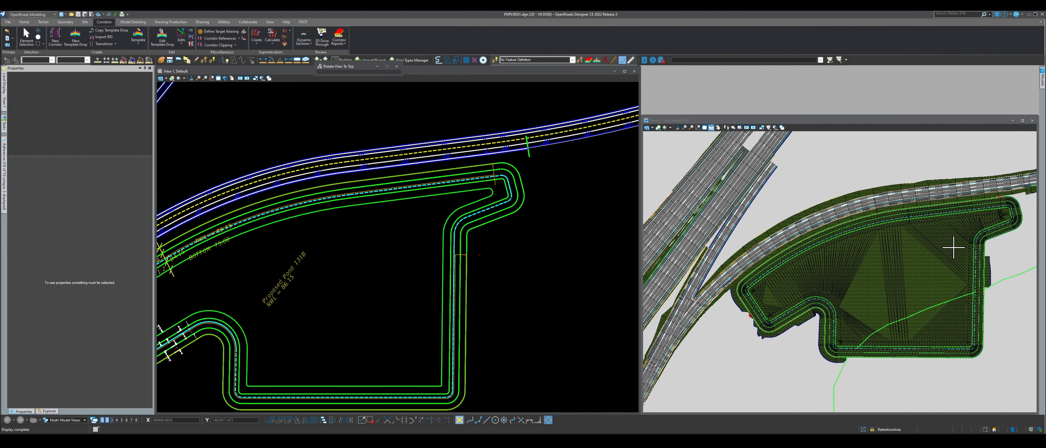
scroll(946, 256, "up", 3)
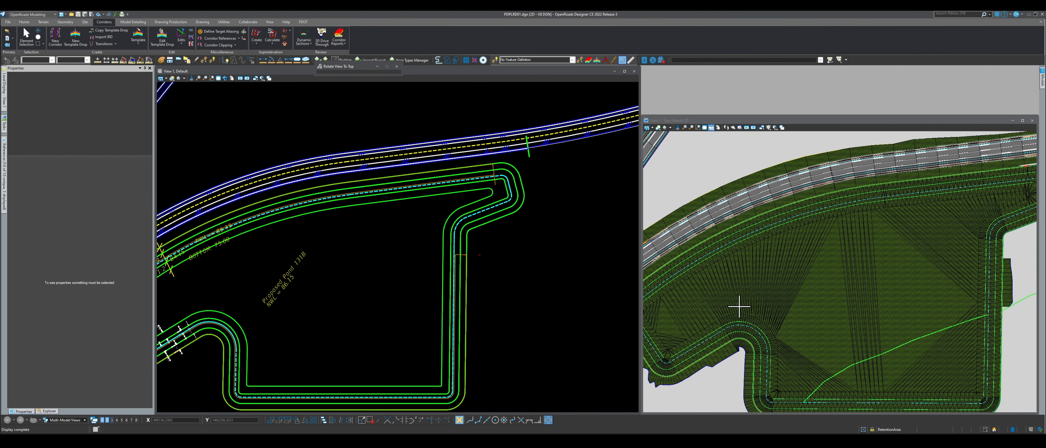
scroll(420, 316, "down", 1)
scroll(252, 248, "down", 1)
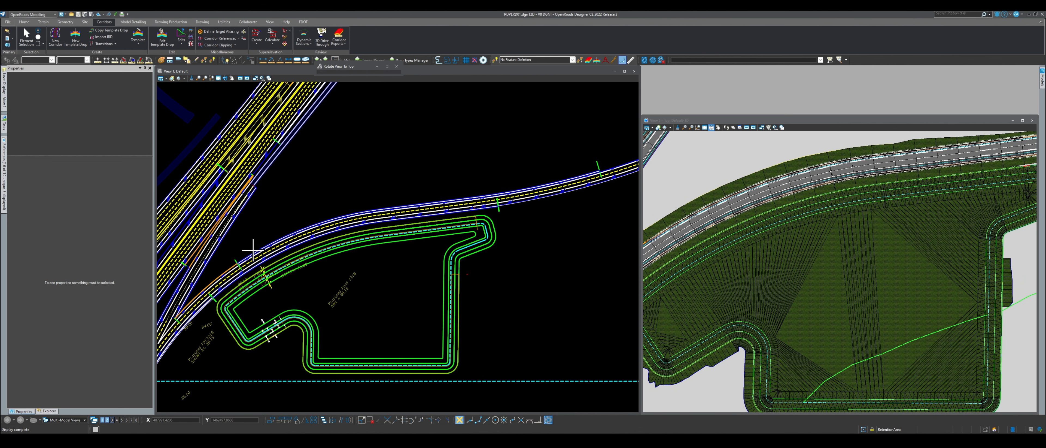
Delete the Cut & Fill_RIGHT template drop from the pond's linear template.
left_click(43, 40)
scroll(456, 279, "up", 2)
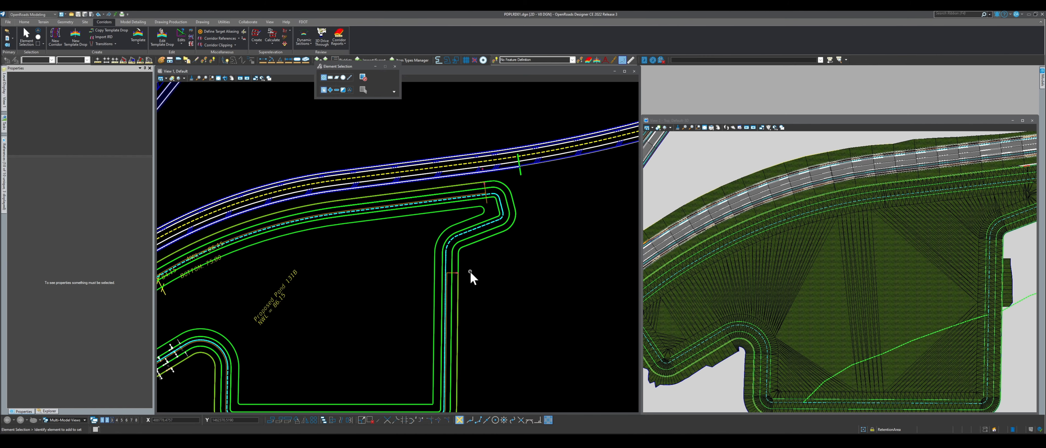
left_click(486, 202)
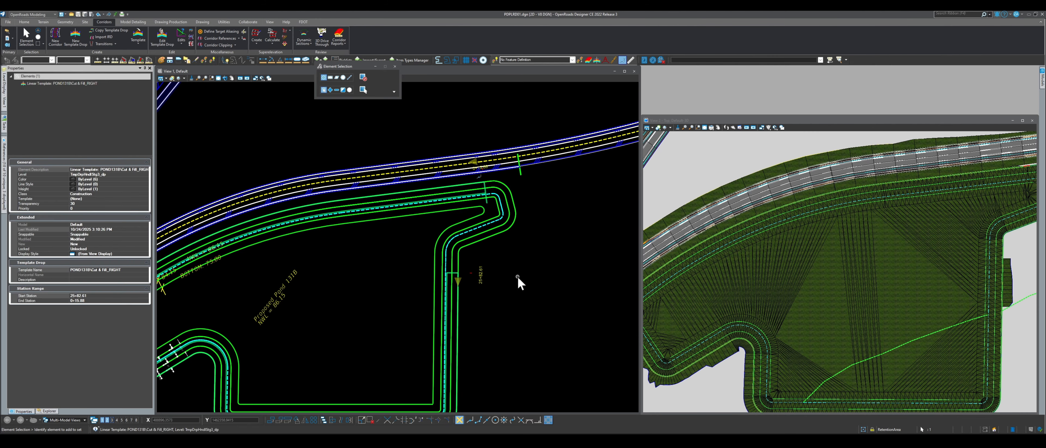
left_click(517, 276)
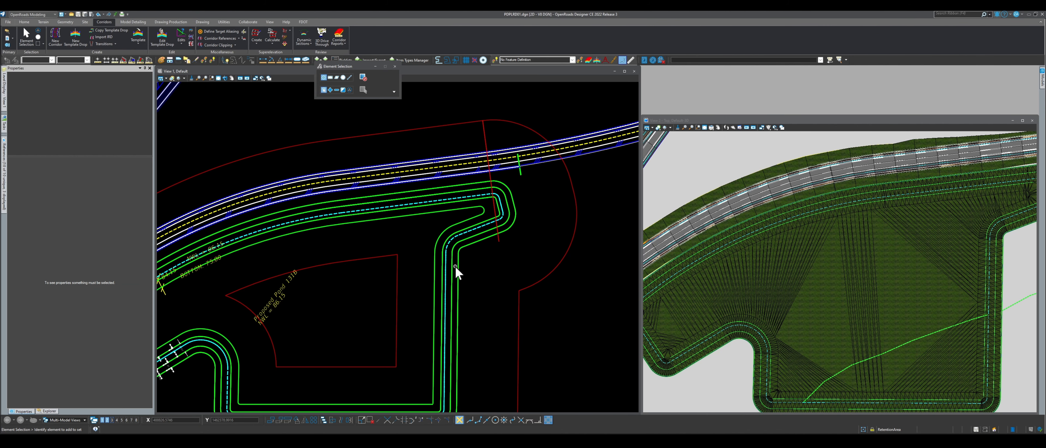
Delete the remaining pond linear template from the plan.
left_click(540, 276)
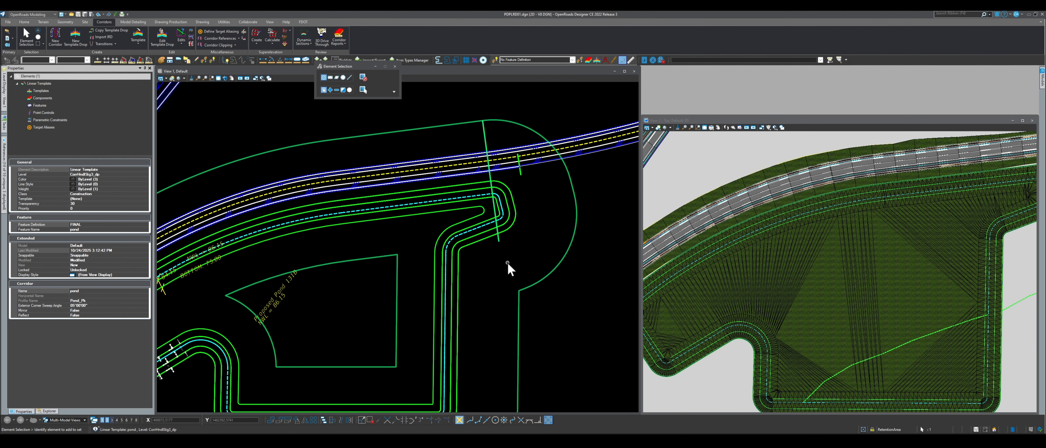
left_click(585, 306)
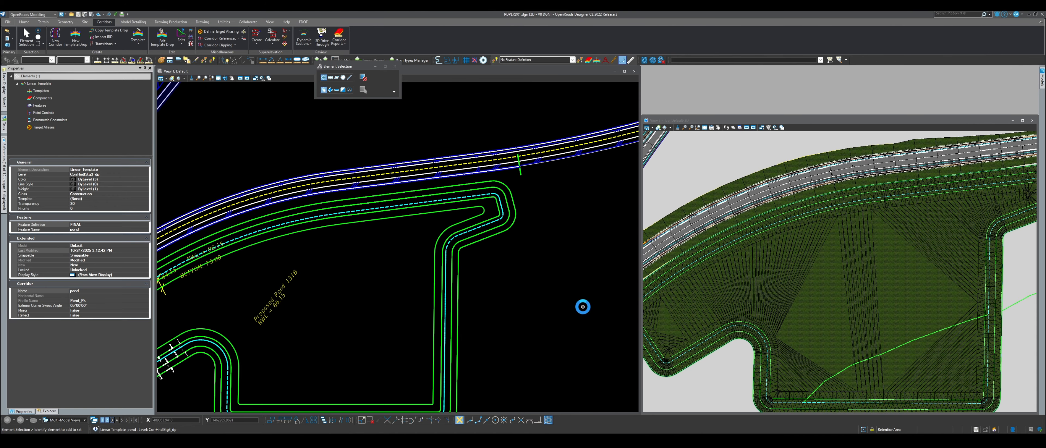
scroll(553, 284, "down", 3)
scroll(508, 273, "up", 3)
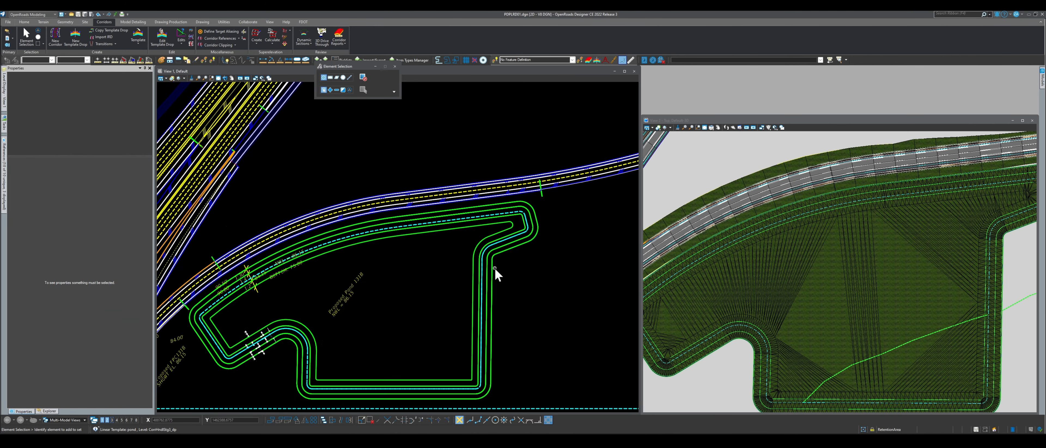
Create a 3 FINAL corridor along the pond's outer line using its active profile, without placing a template drop.
left_click(492, 266)
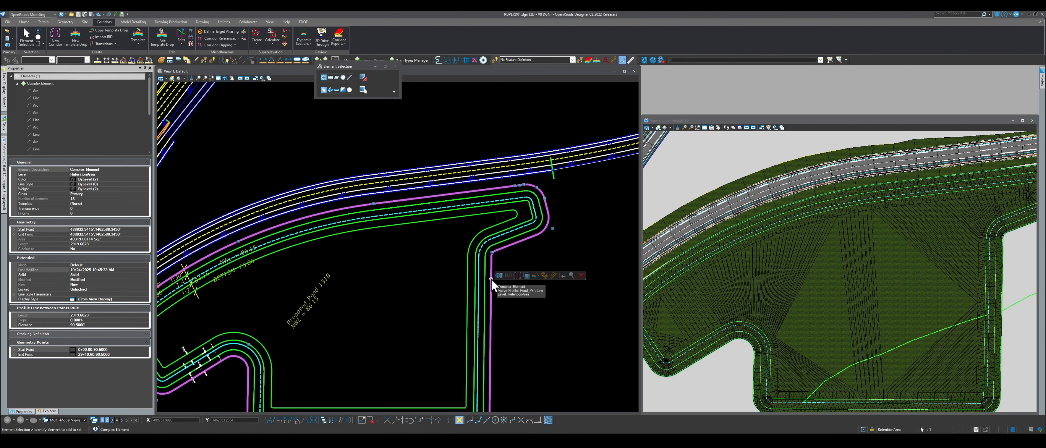
mouse_move(503, 283)
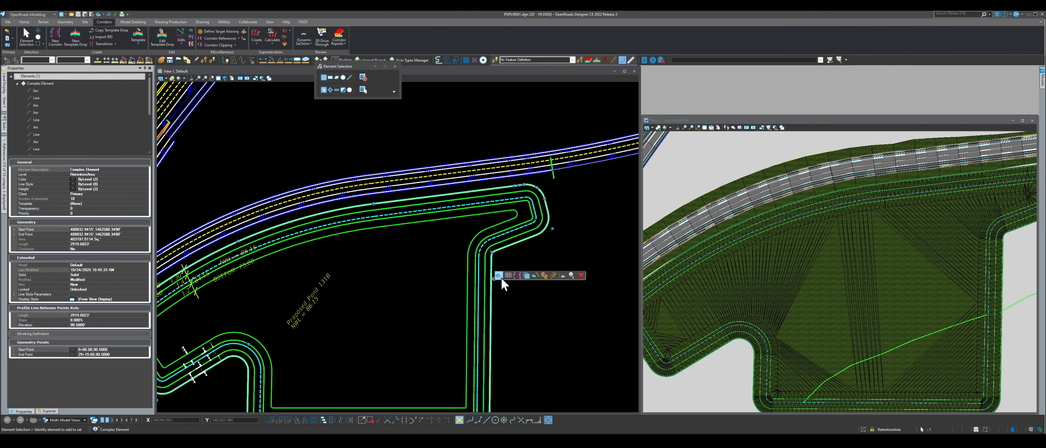
left_click(517, 275)
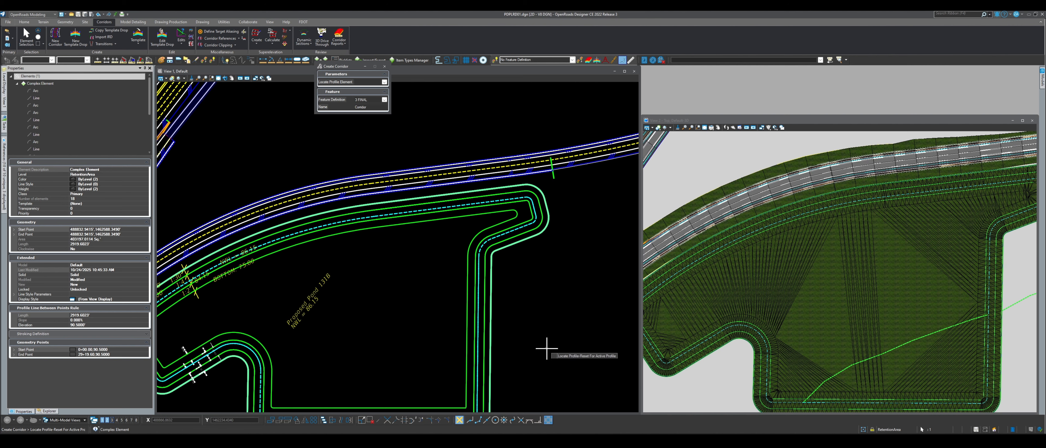
right_click(406, 143)
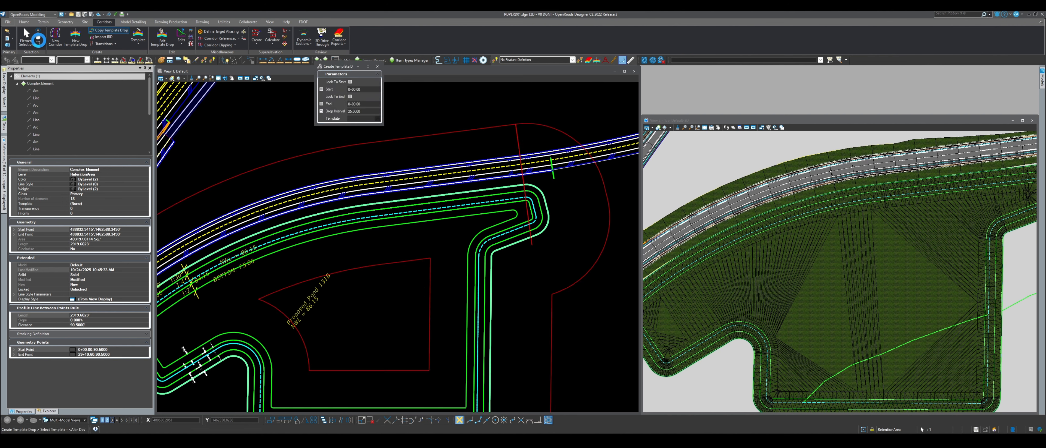
left_click(26, 39)
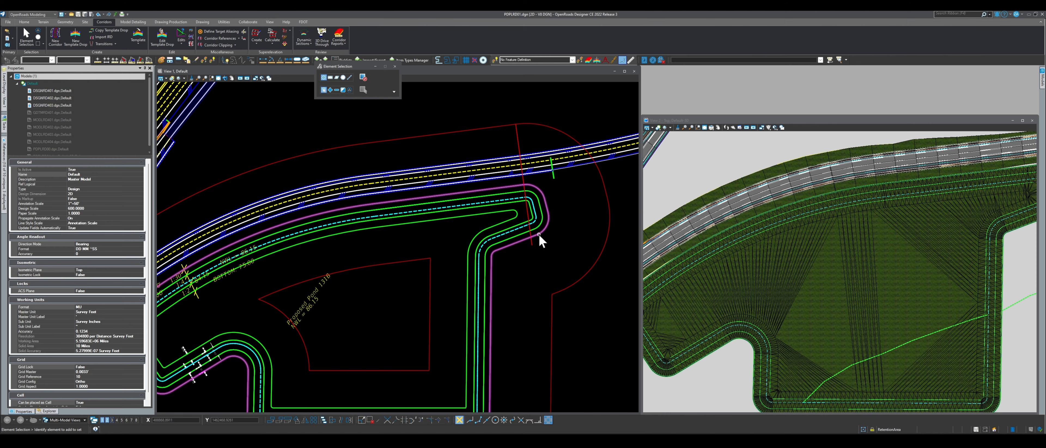
Rename the new corridor around the pond as POND 131B TIES and clear the selection.
scroll(540, 283, "down", 2)
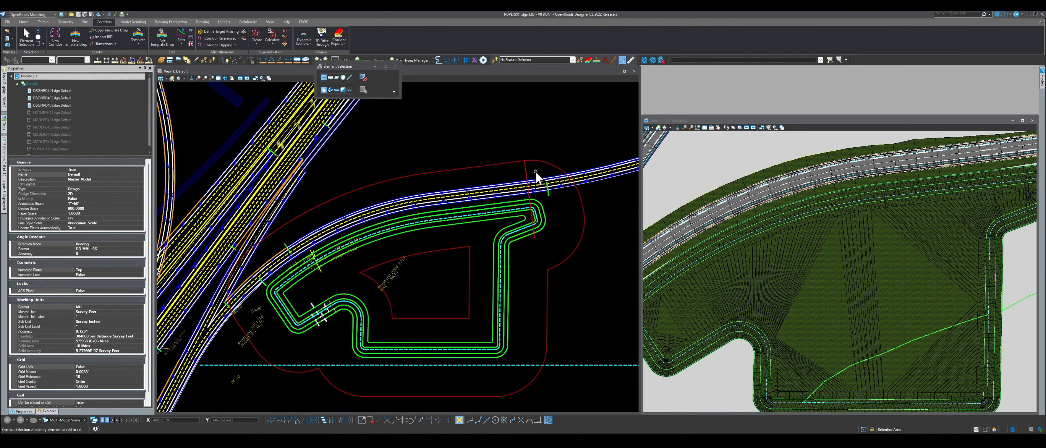
scroll(542, 170, "up", 3)
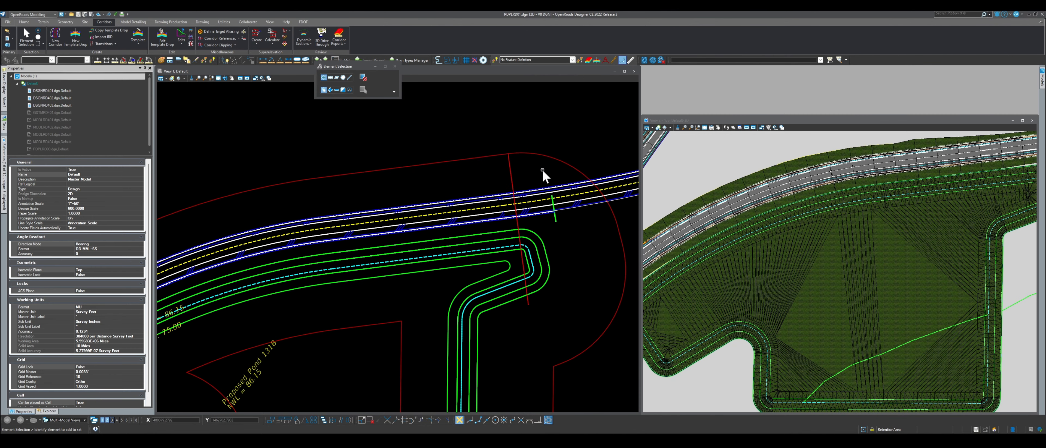
left_click(366, 170)
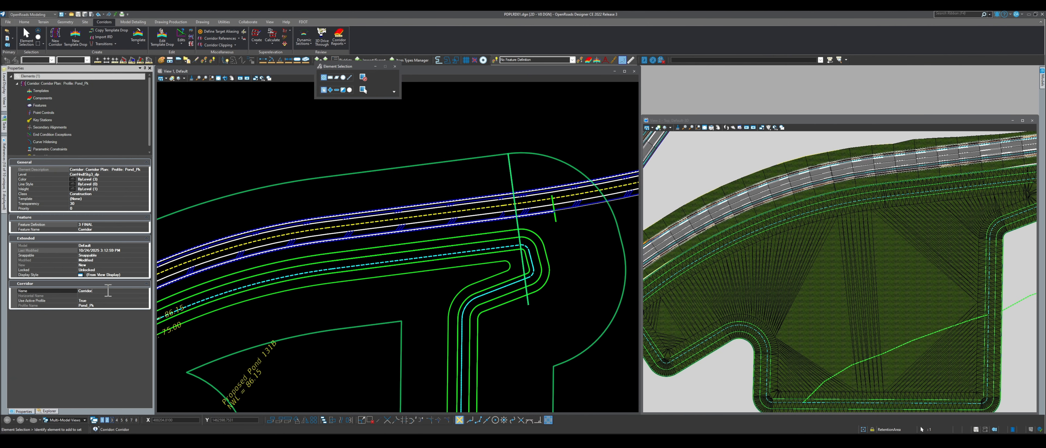
left_click(98, 291)
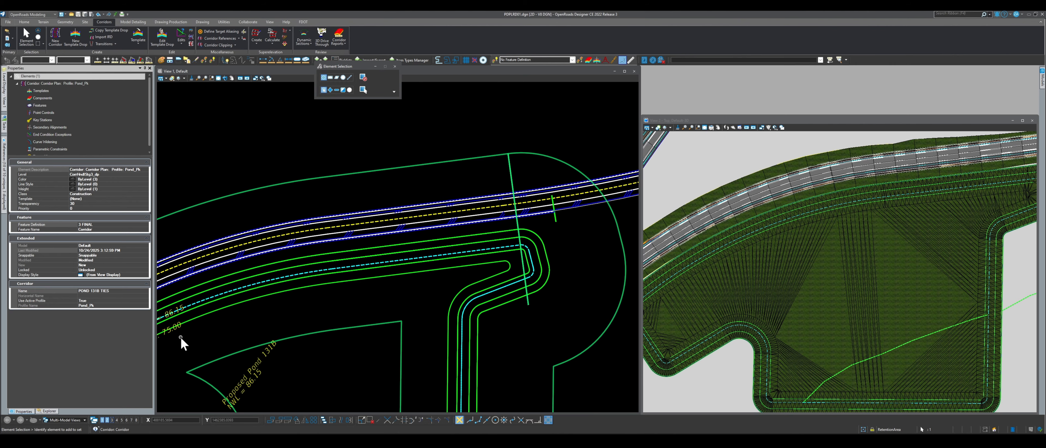
left_click(331, 318)
left_click(351, 328)
left_click(220, 142)
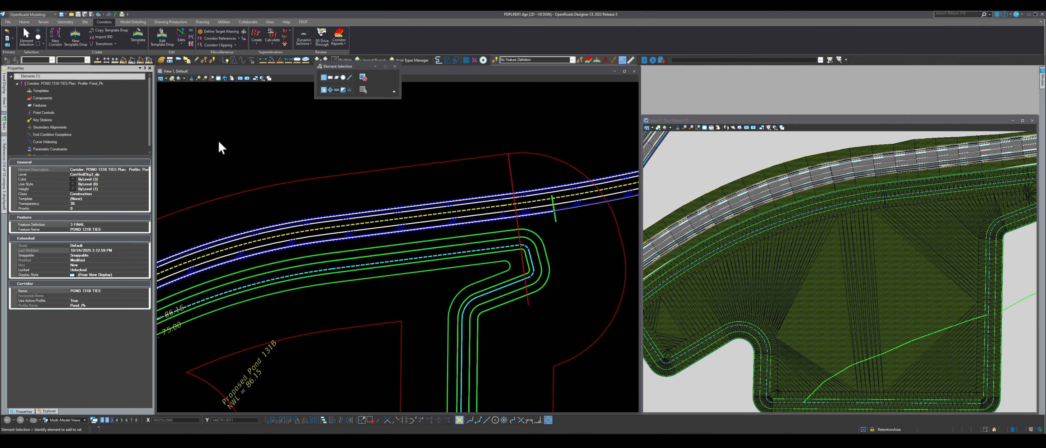
Open the Corridor Objects of POND 131B TIES and review its end condition exceptions and external references.
left_click(191, 36)
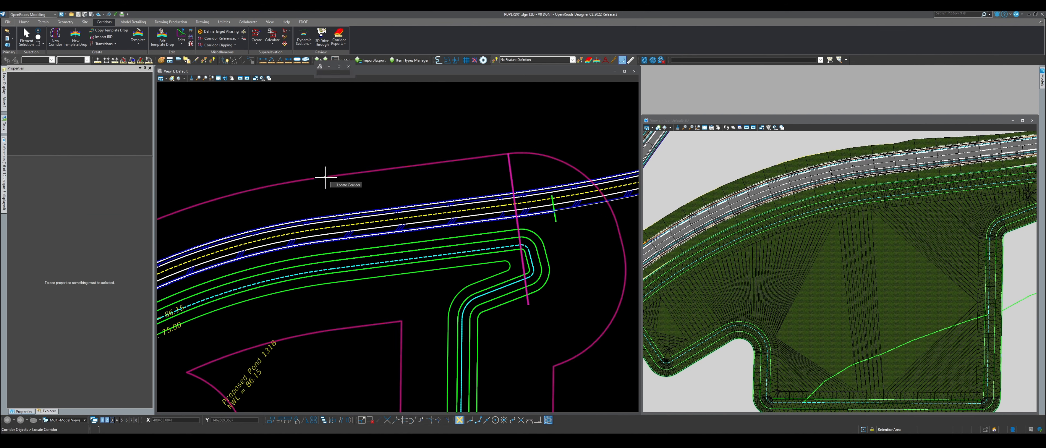
left_click(326, 178)
left_click_drag(773, 121, 487, 99)
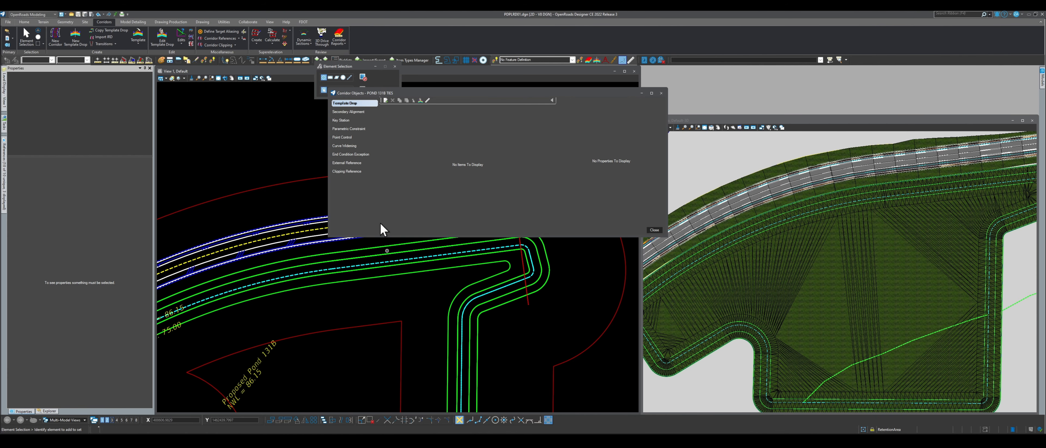
left_click(356, 155)
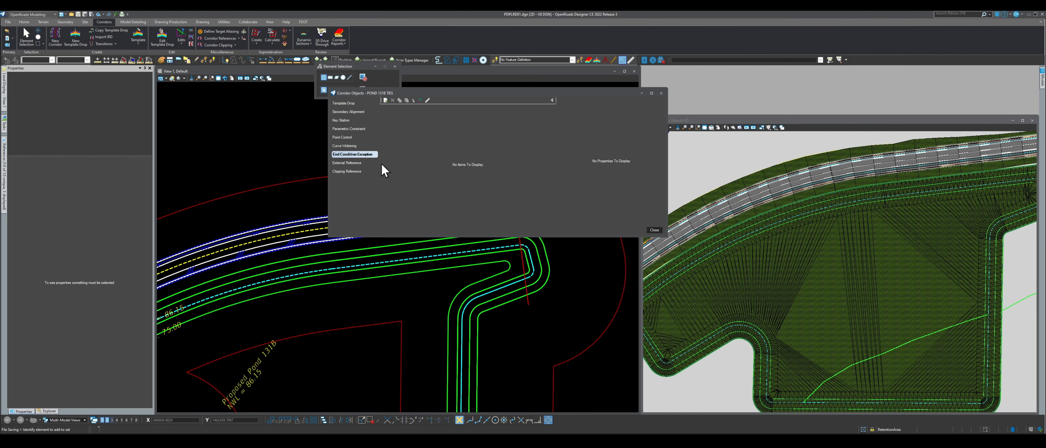
left_click(359, 164)
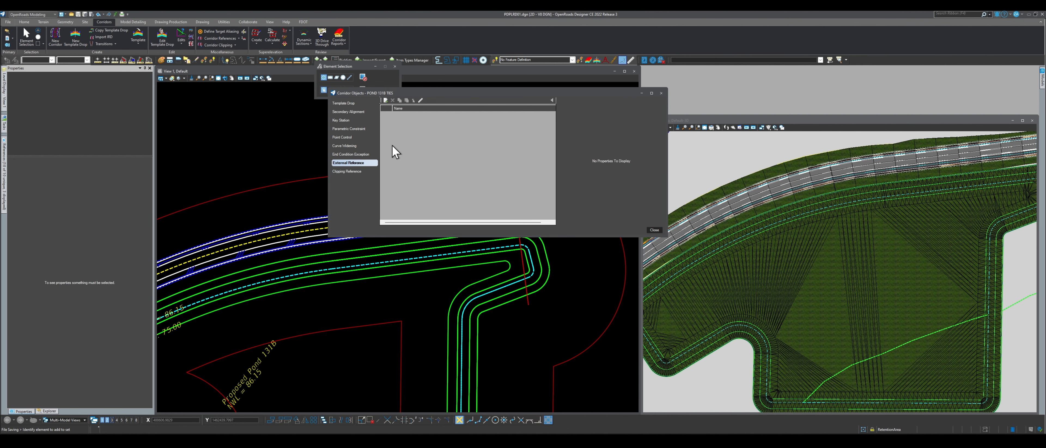
Examine the pond's edges beside the roadway in the 3D model, check the corridor's template drops and close Corridor Objects.
scroll(861, 259, "down", 2)
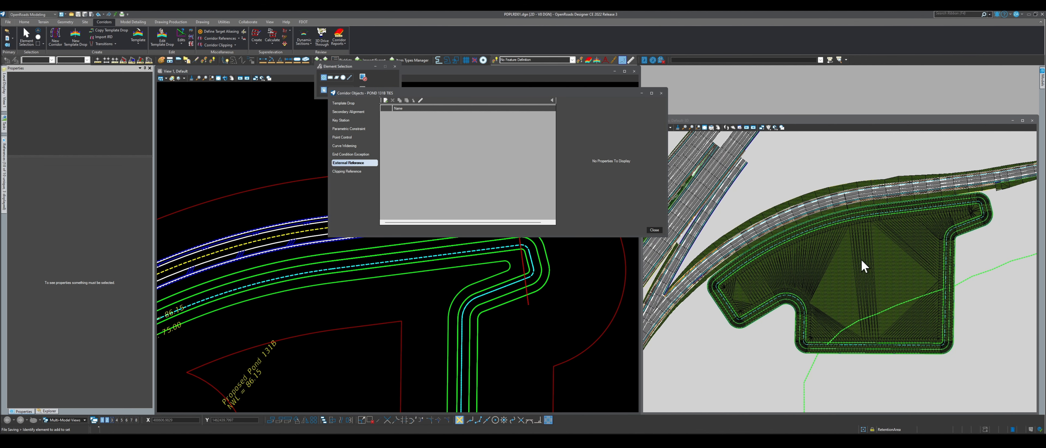
scroll(982, 223, "down", 1)
scroll(975, 207, "up", 3)
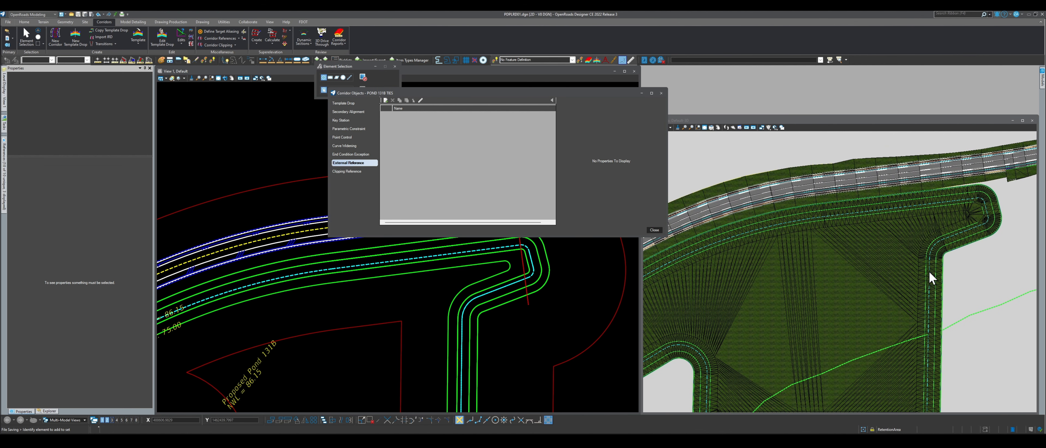
scroll(948, 264, "down", 2)
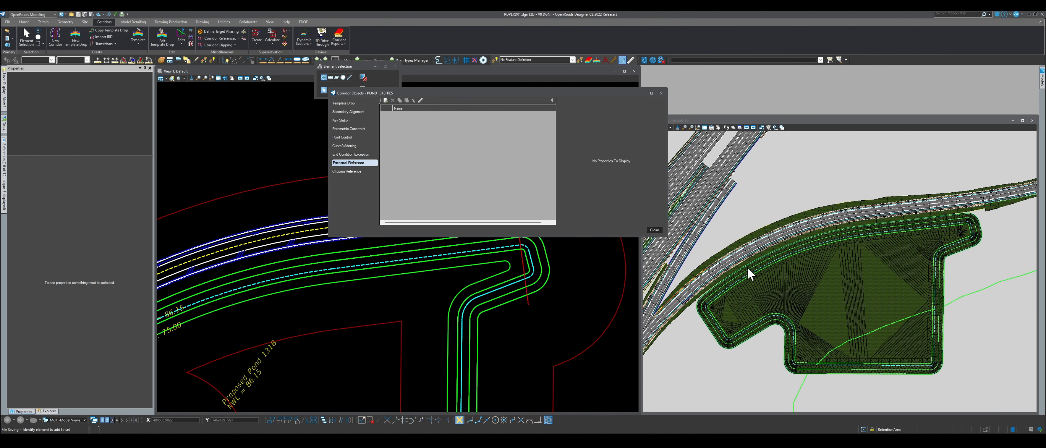
scroll(713, 297, "up", 2)
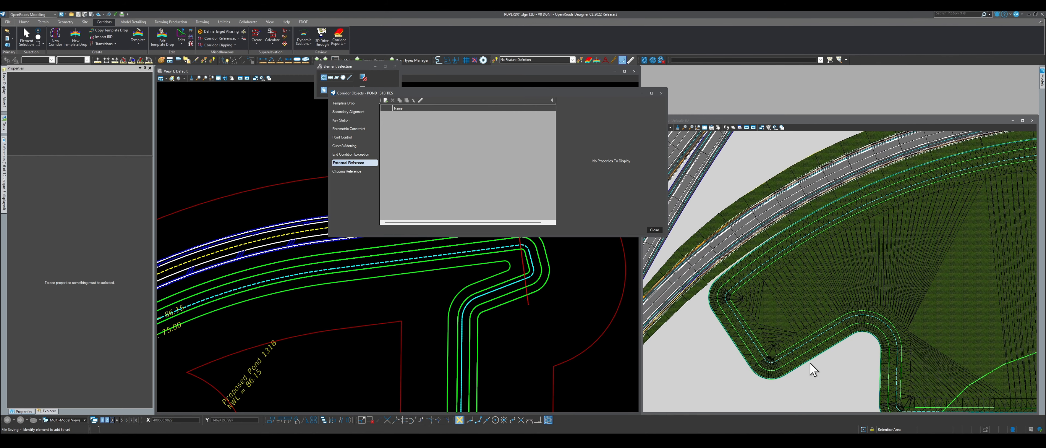
left_click(345, 103)
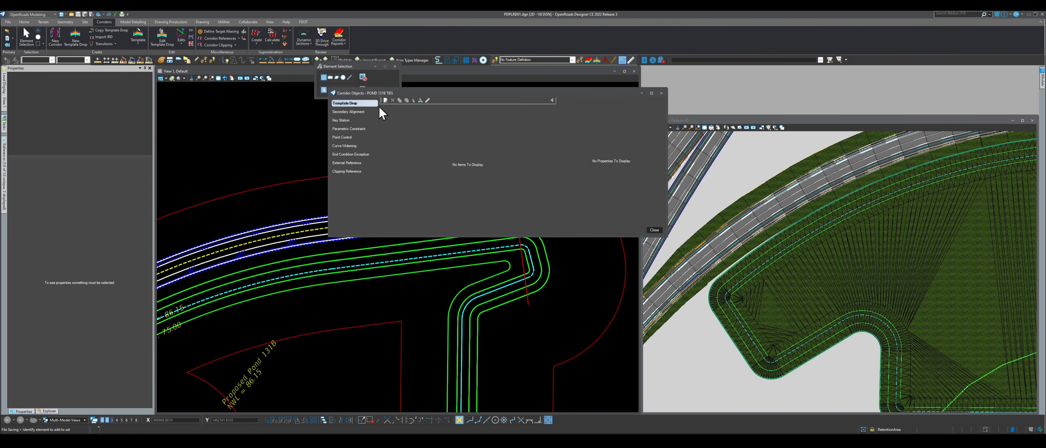
left_click(661, 93)
scroll(536, 204, "down", 4)
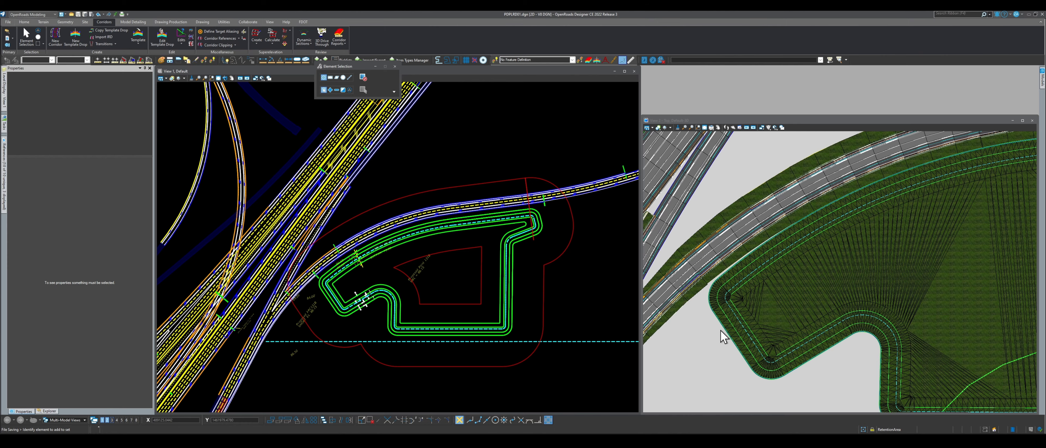
Open the Corridor Objects of POND 131B TIES and move the dialogs clear of the pond's plan view.
scroll(719, 331, "up", 4)
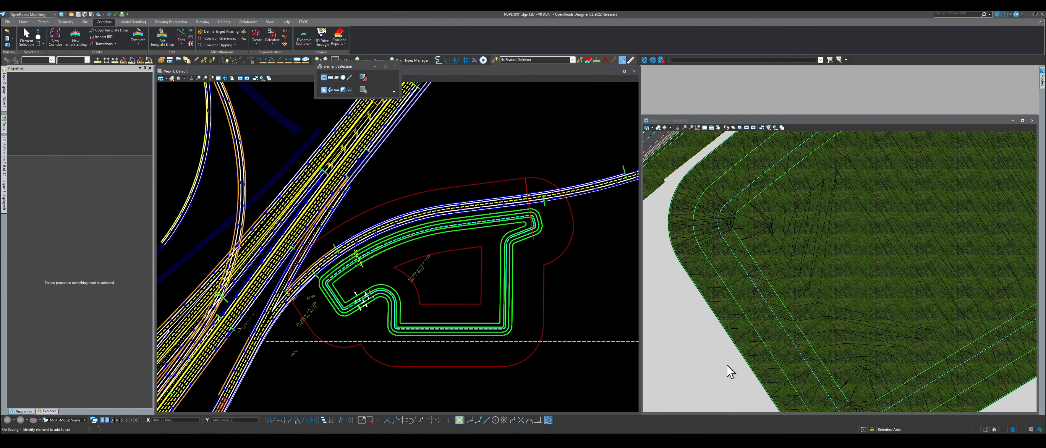
scroll(727, 364, "down", 5)
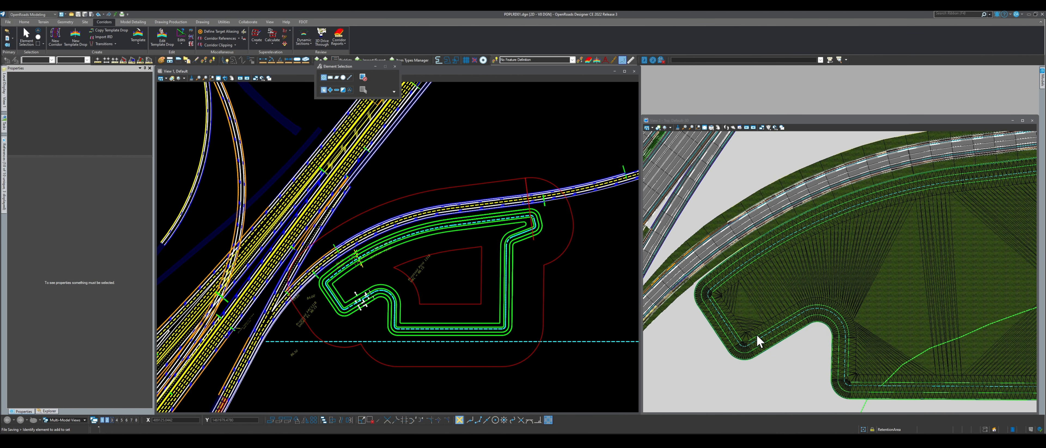
left_click(263, 59)
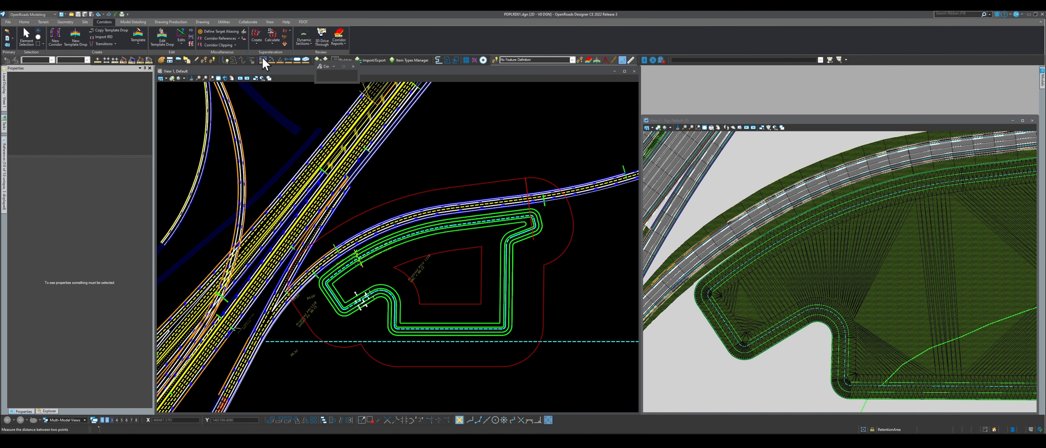
left_click(466, 185)
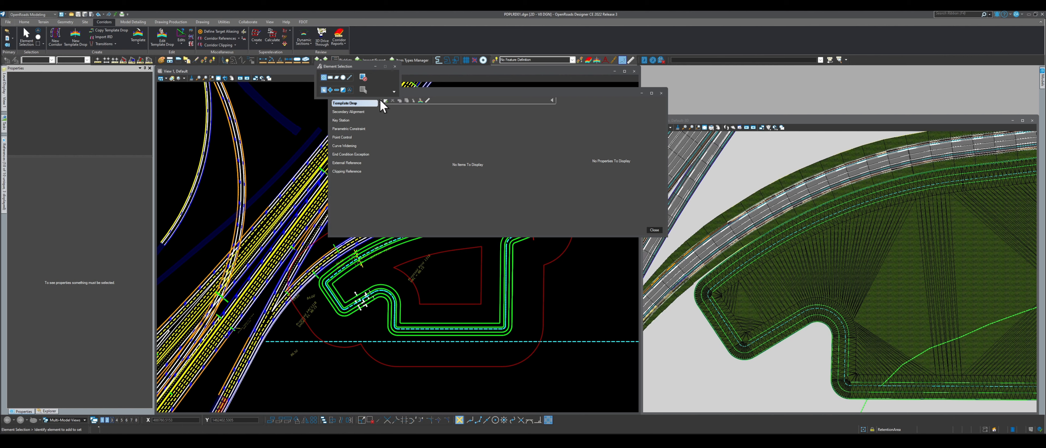
left_click_drag(346, 64, 242, 42)
left_click_drag(420, 92, 689, 46)
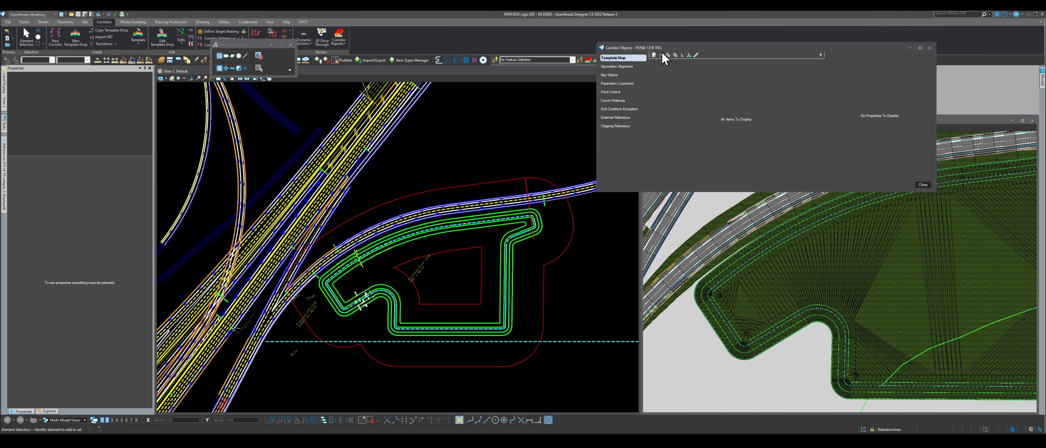
Start a new template drop for the corridor and choose the Cut & Fill_RIGHT template from the POND131B folder.
left_click(654, 55)
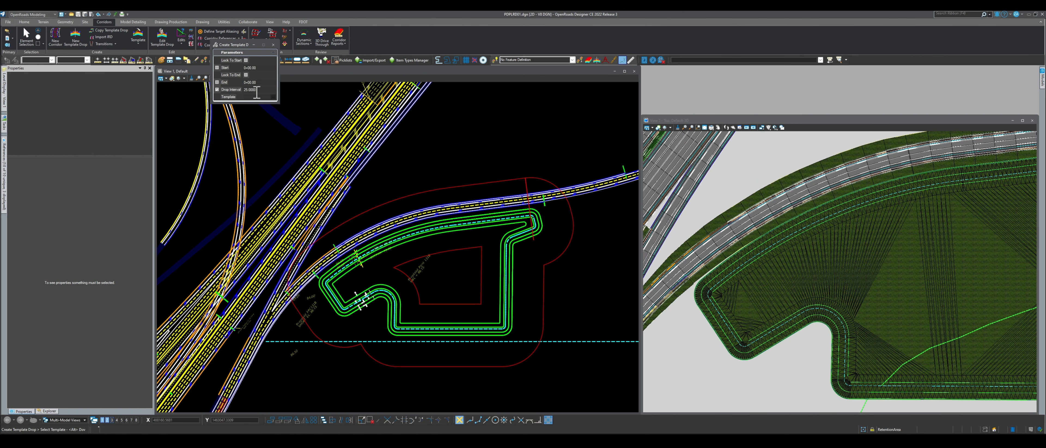
left_click(274, 100)
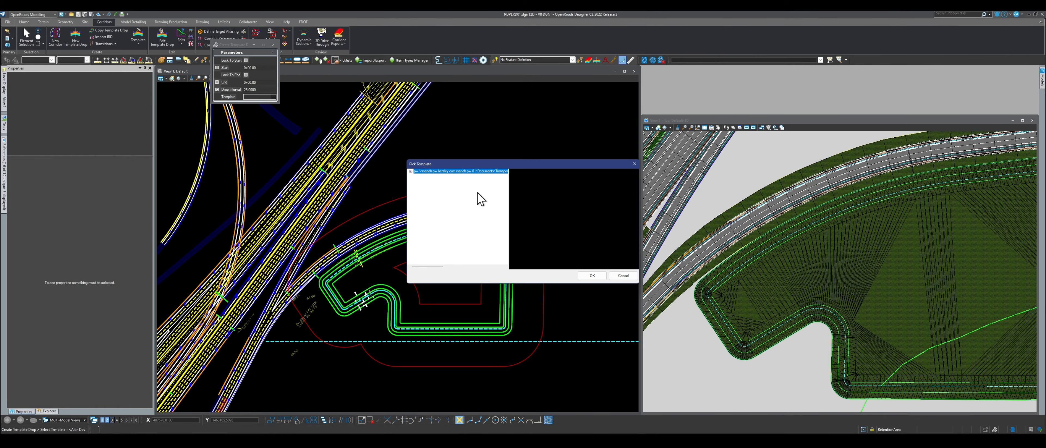
left_click_drag(478, 168, 420, 46)
left_click(356, 51)
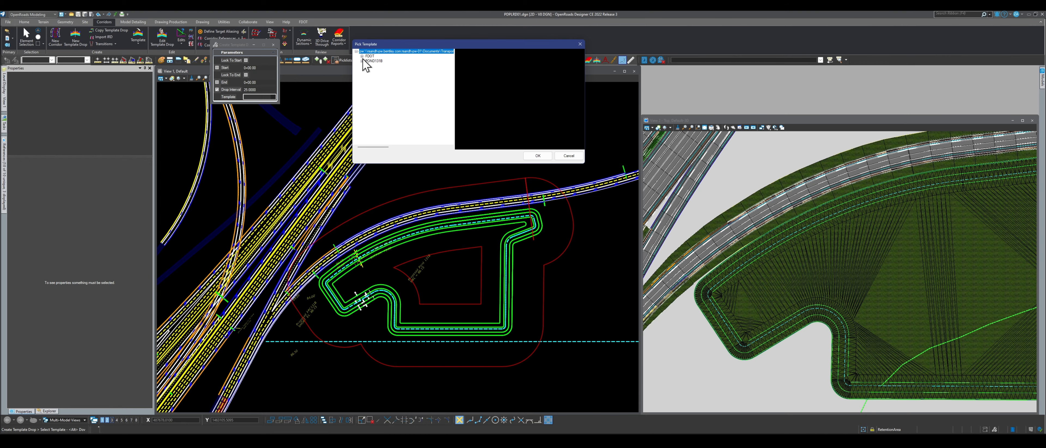
left_click(362, 60)
left_click(382, 65)
left_click(384, 70)
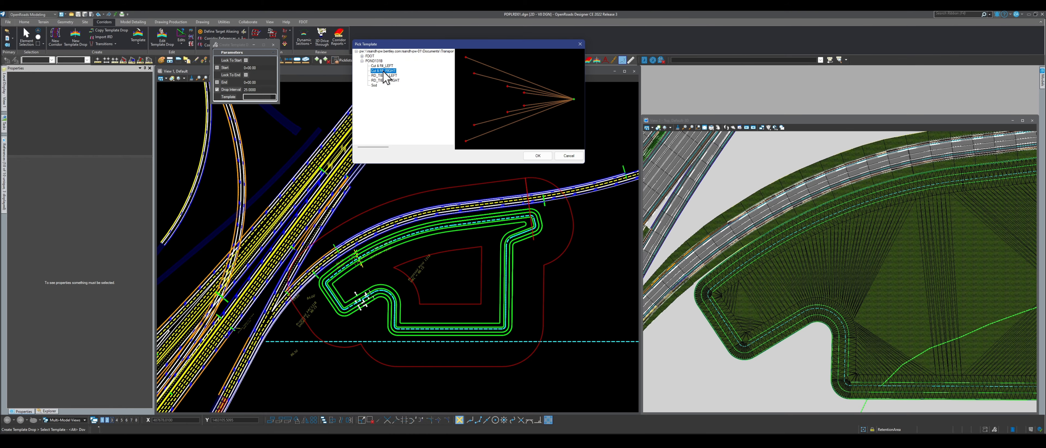
left_click(538, 156)
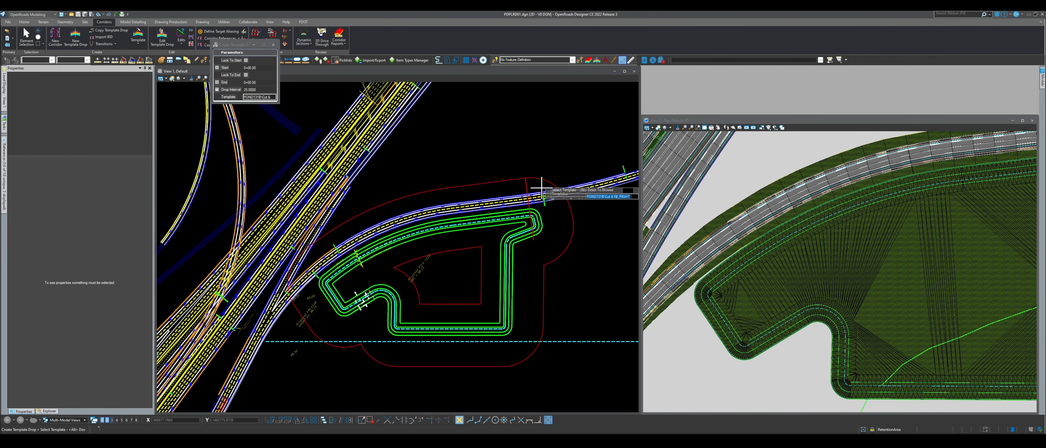
left_click(558, 215)
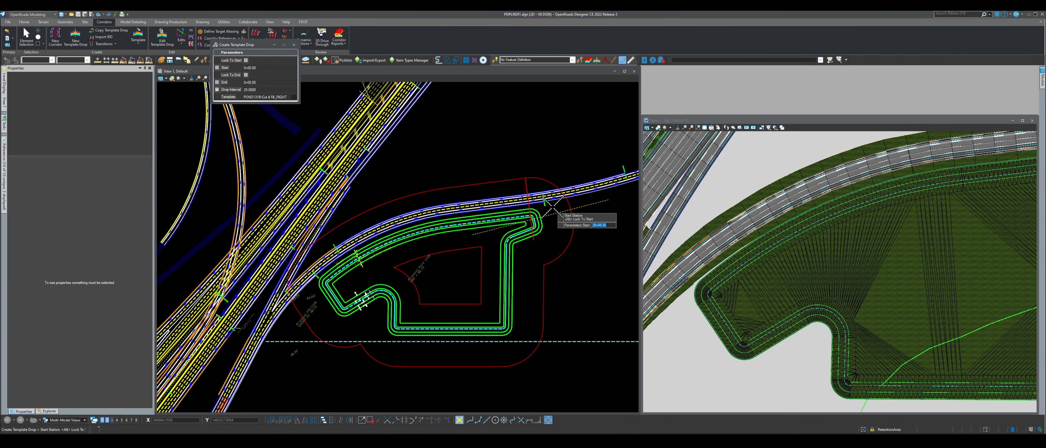
scroll(550, 210, "up", 4)
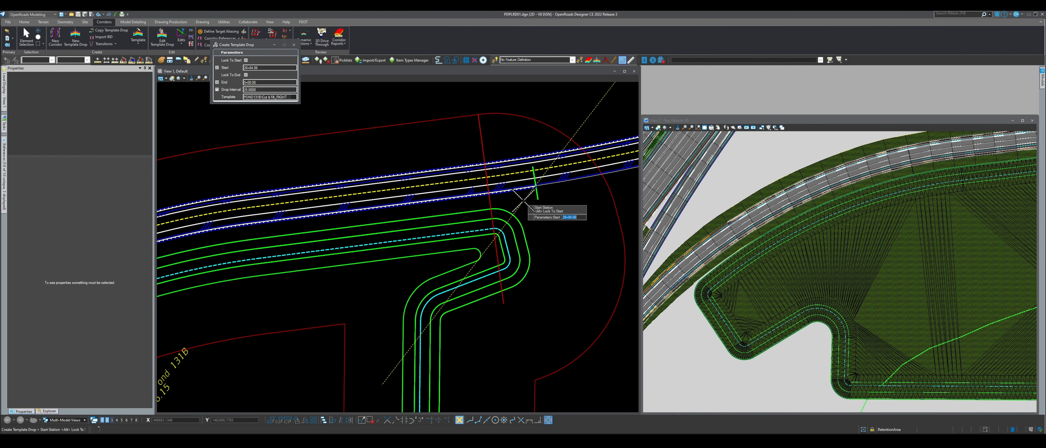
scroll(523, 199, "down", 4)
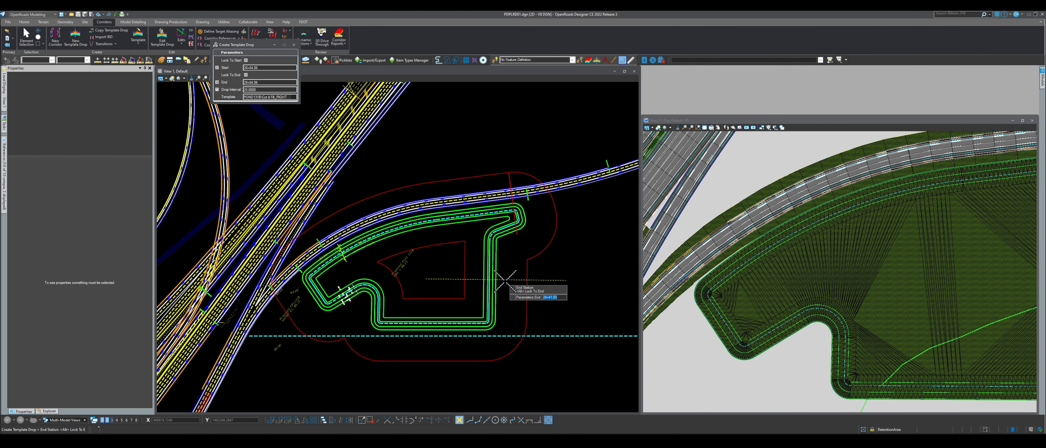
scroll(331, 294, "up", 5)
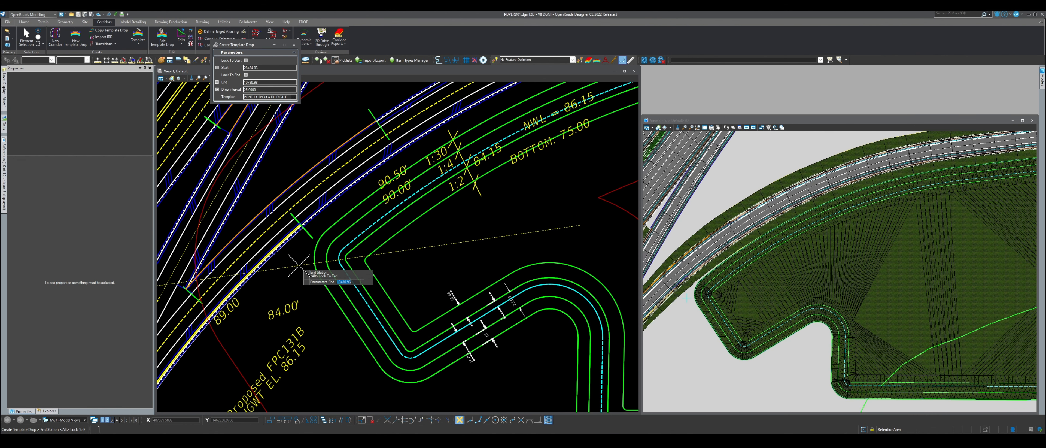
scroll(298, 264, "down", 2)
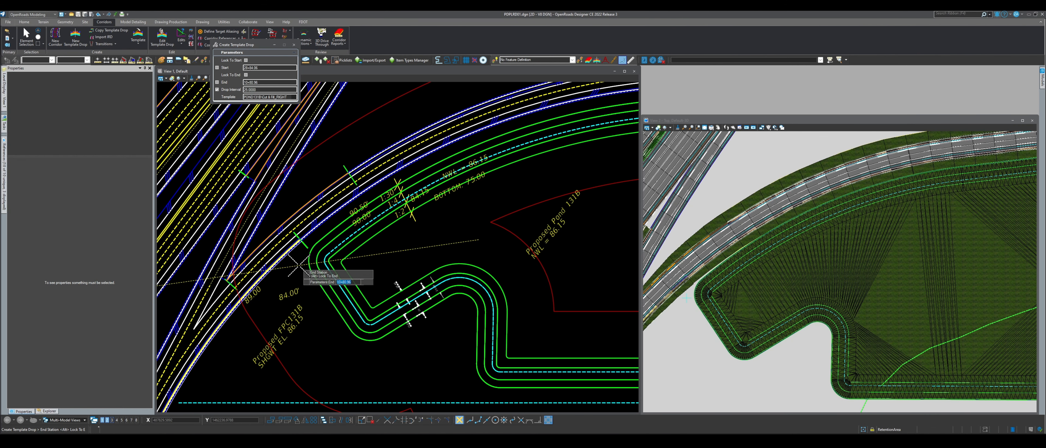
scroll(298, 265, "down", 2)
scroll(568, 312, "down", 2)
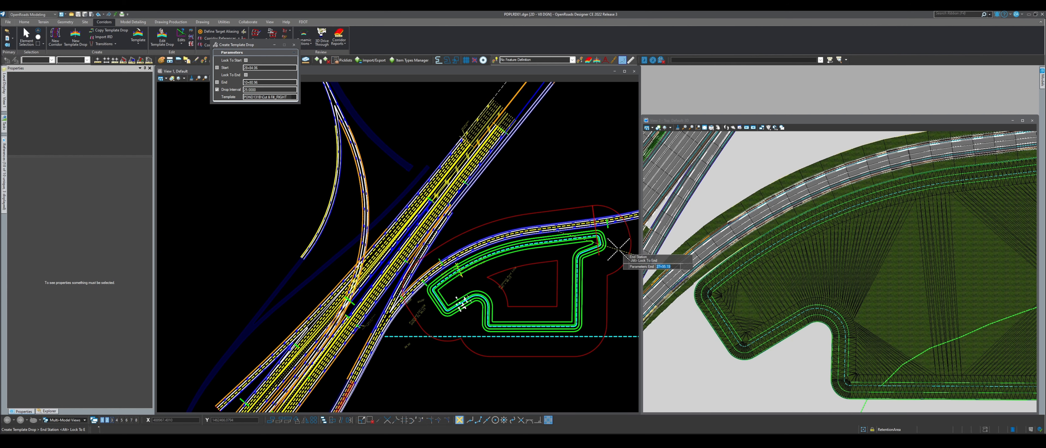
scroll(598, 234, "up", 1)
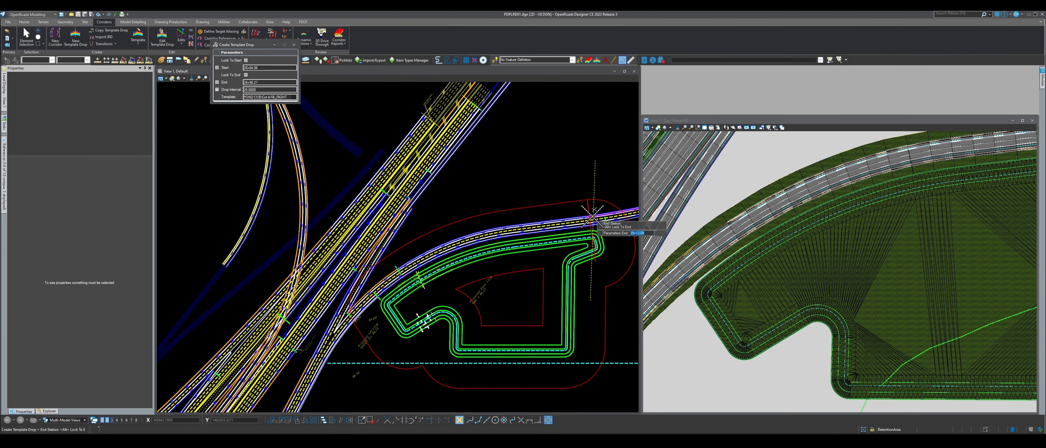
scroll(586, 215, "up", 3)
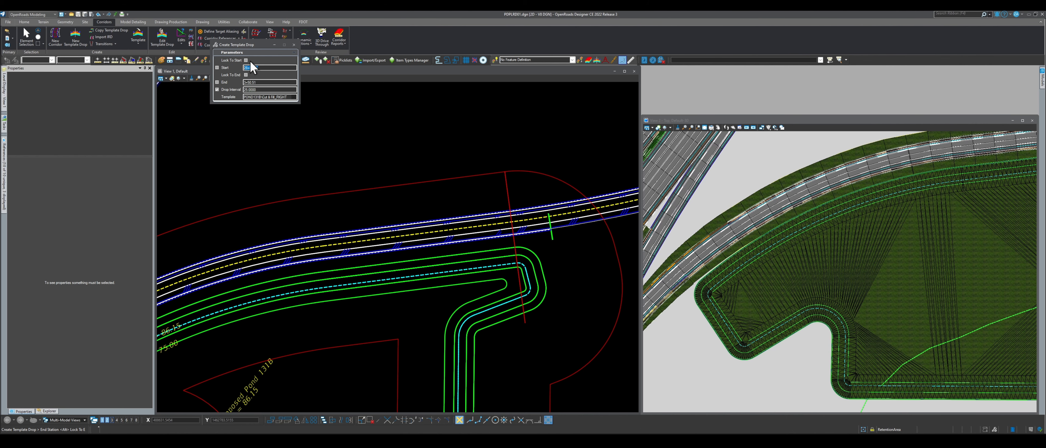
scroll(578, 252, "down", 4)
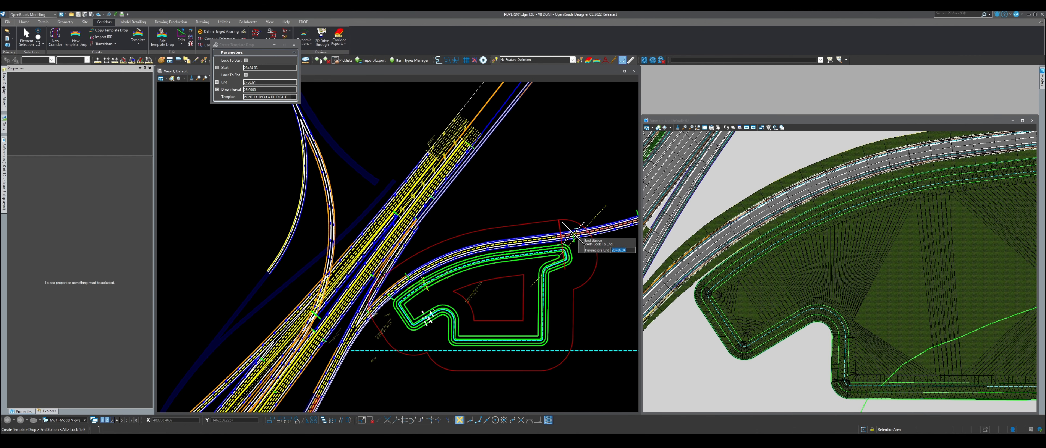
scroll(383, 305, "up", 5)
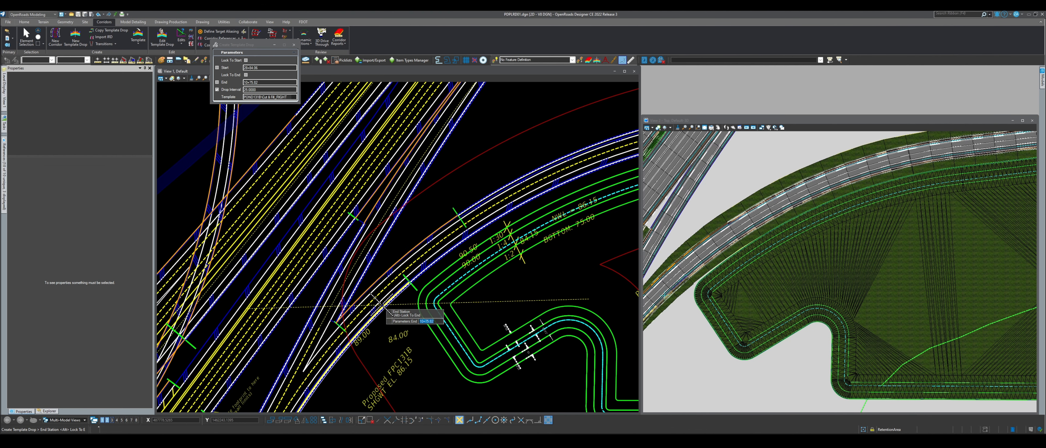
right_click(393, 309)
Place the template drop from the pond's west corner by the roadway around to its northeast corner, with a 25-foot drop interval.
scroll(405, 317, "up", 2)
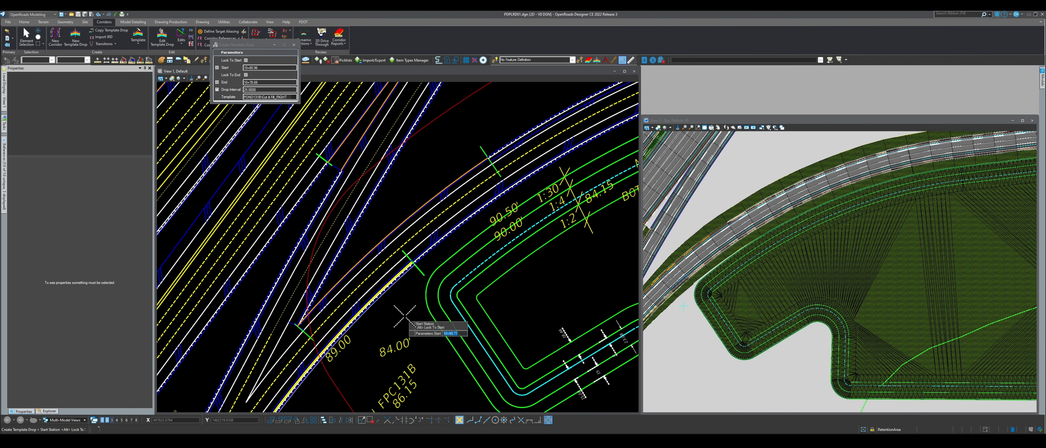
left_click(406, 299)
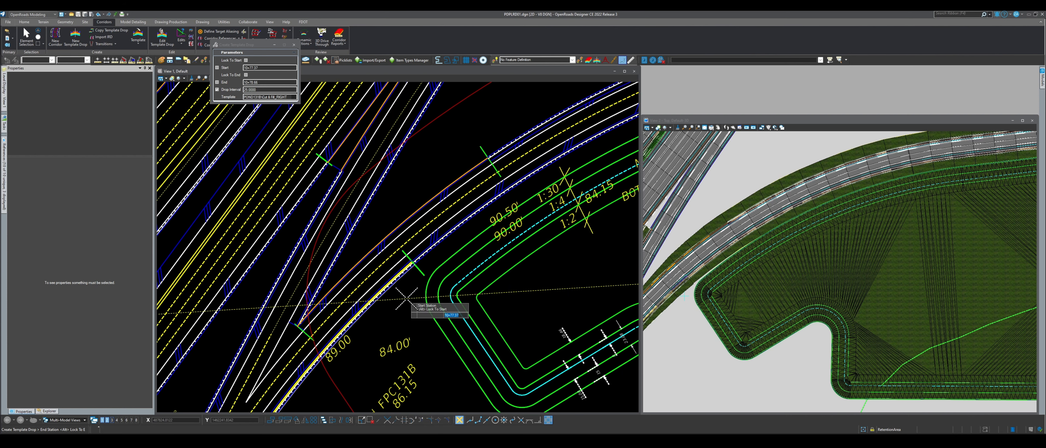
scroll(406, 299, "down", 3)
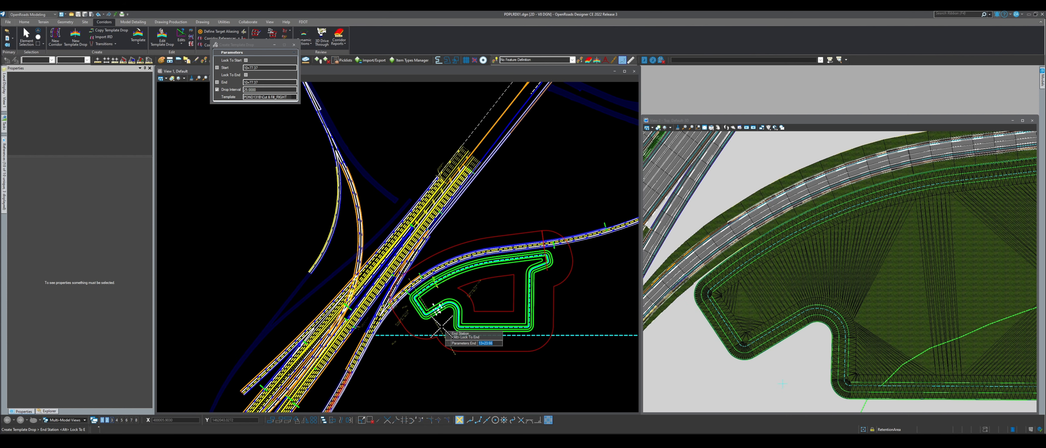
scroll(571, 264, "up", 3)
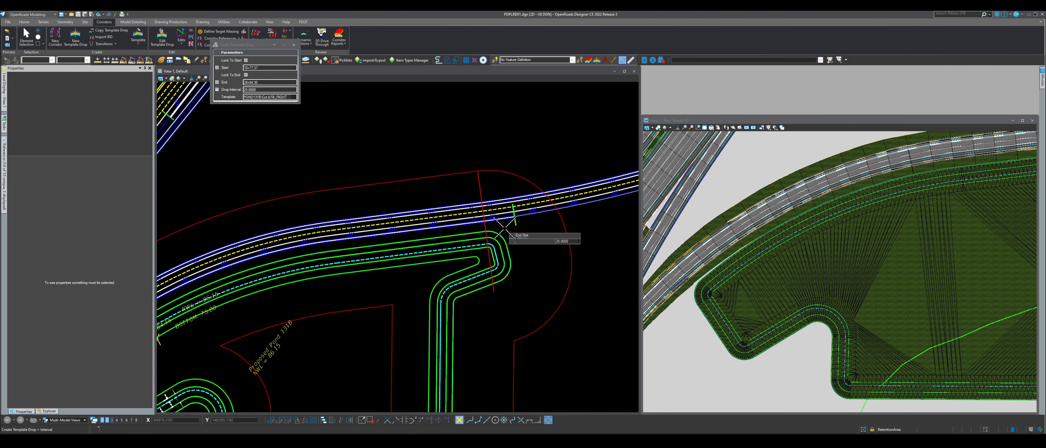
left_click(505, 227)
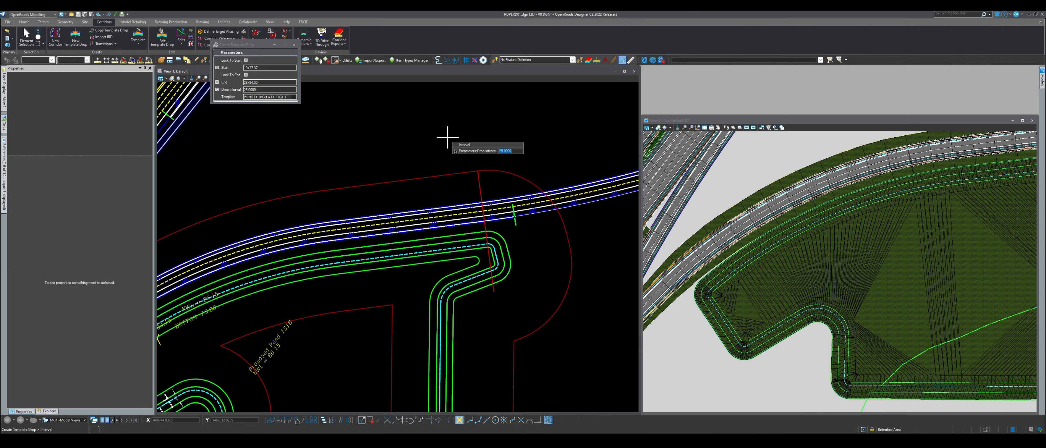
left_click(447, 137)
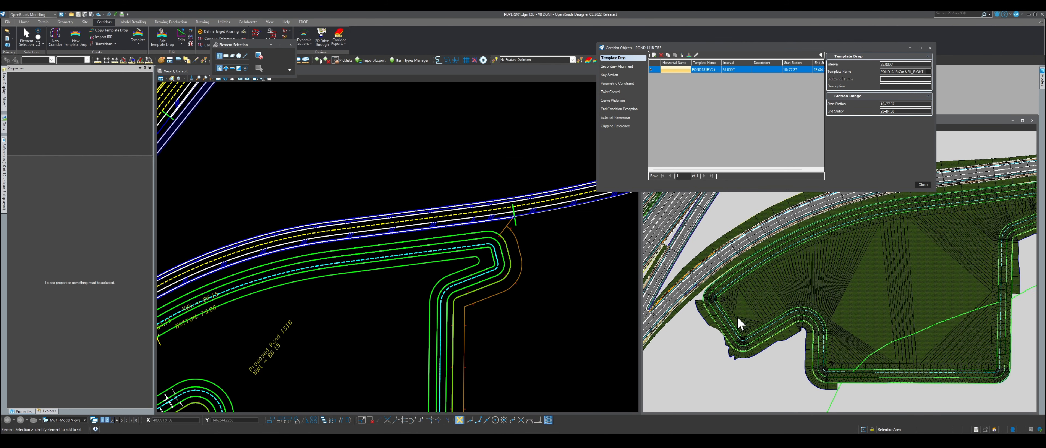
Examine the ties around the pond's outer edge in the 3D model and rotate that view to top.
scroll(743, 328, "down", 3)
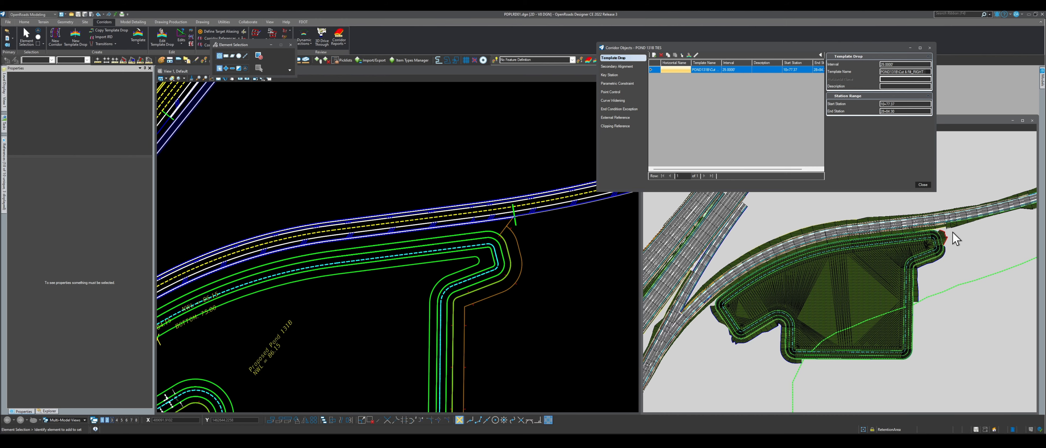
scroll(941, 231, "up", 2)
scroll(944, 233, "up", 2)
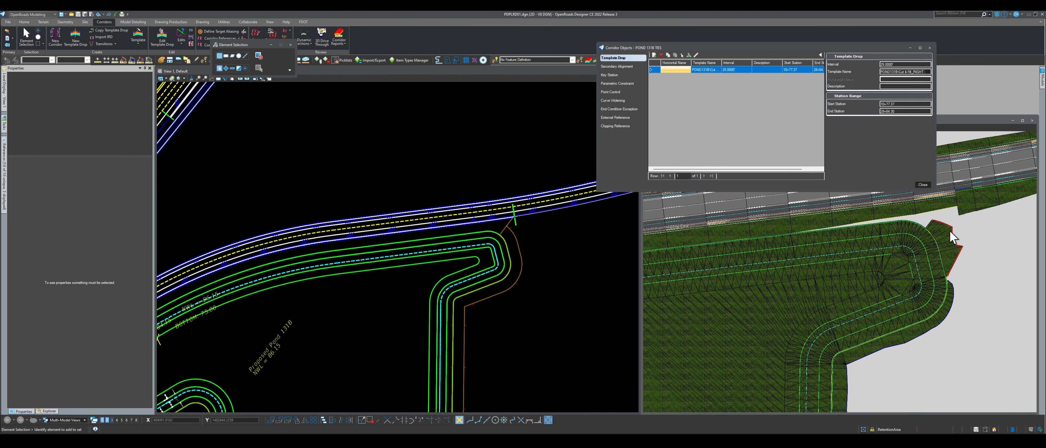
scroll(933, 262, "down", 1)
scroll(861, 353, "down", 2)
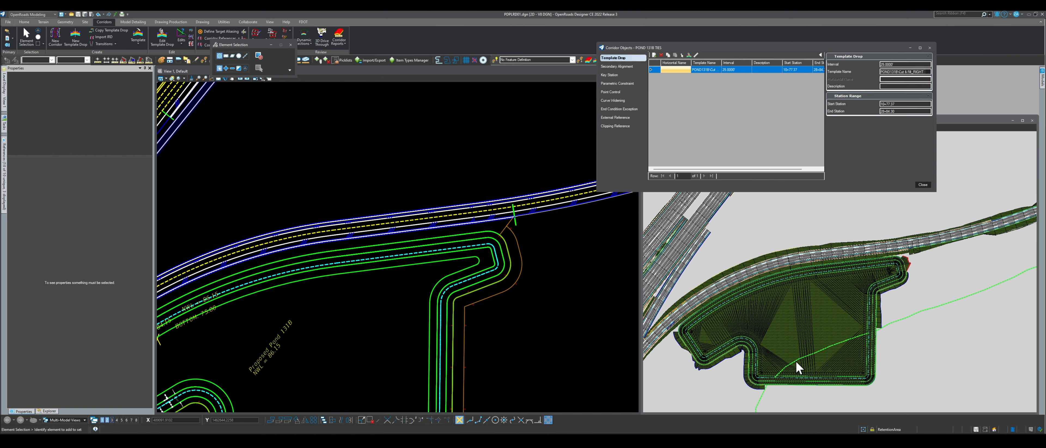
scroll(783, 281, "down", 2)
scroll(786, 364, "up", 2)
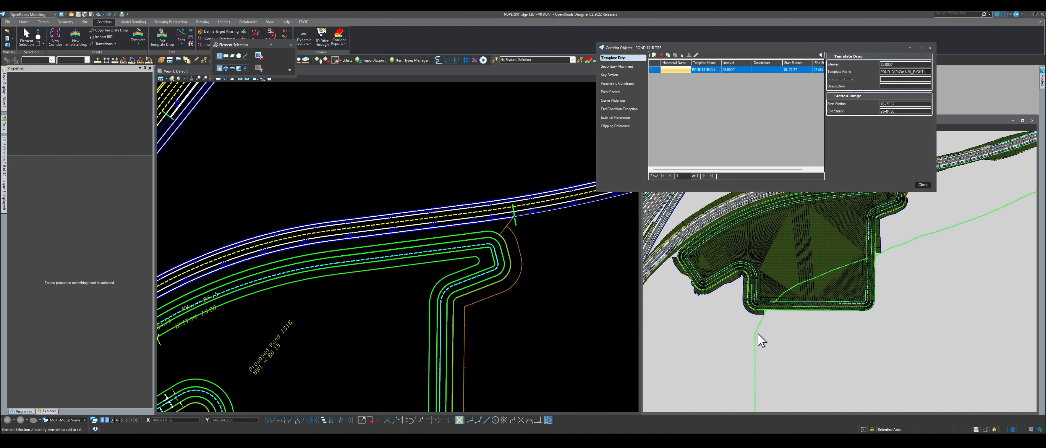
scroll(893, 254, "up", 5)
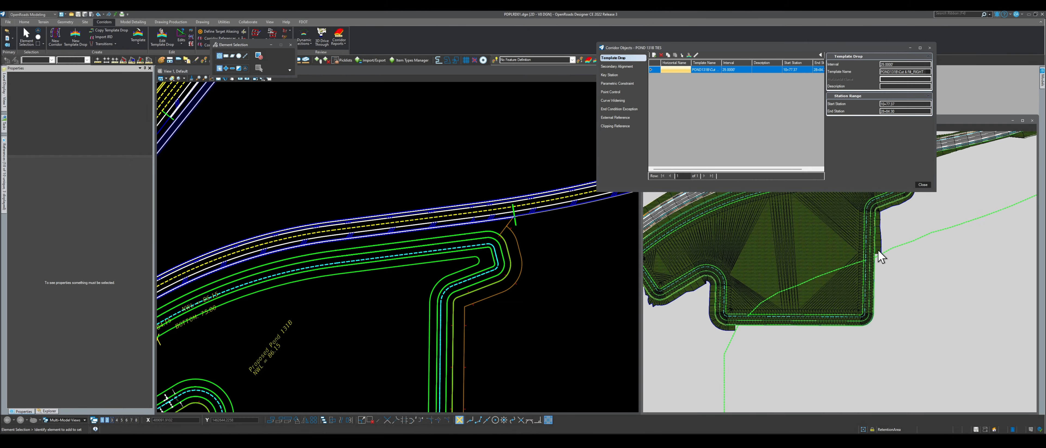
scroll(885, 268, "down", 4)
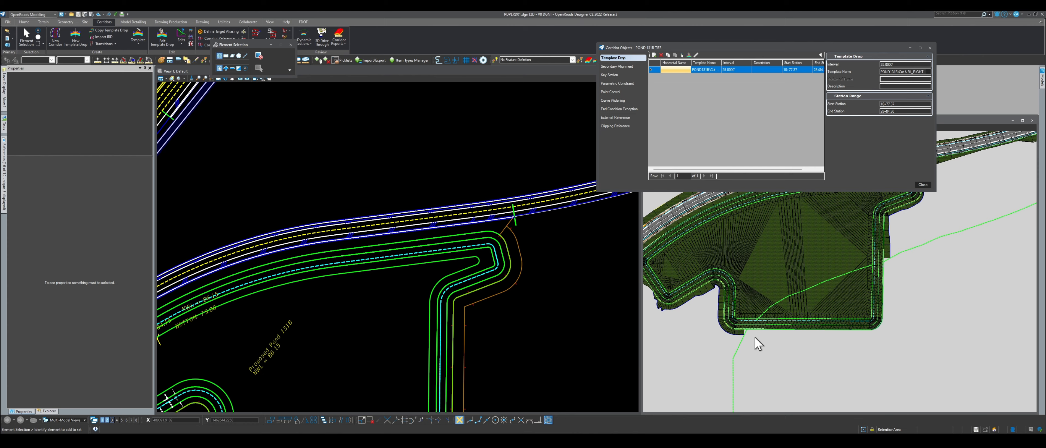
scroll(754, 299, "down", 3)
scroll(722, 289, "up", 2)
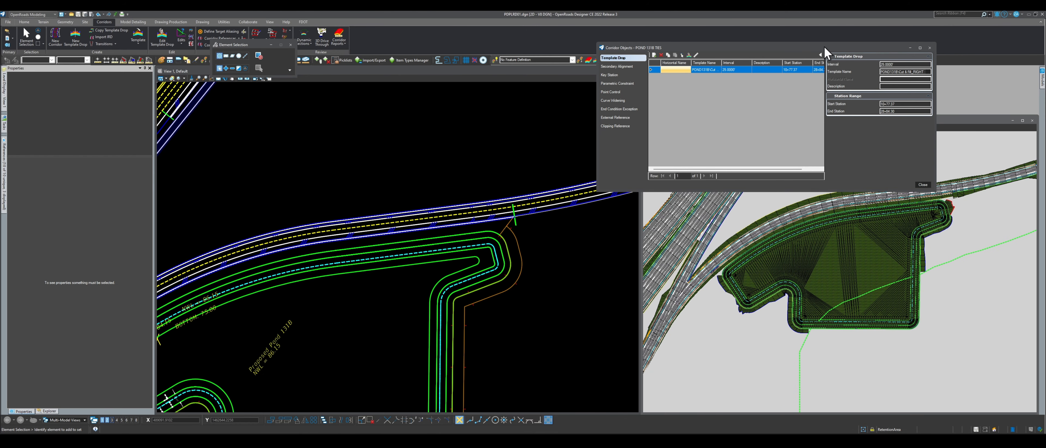
left_click_drag(824, 49, 482, 38)
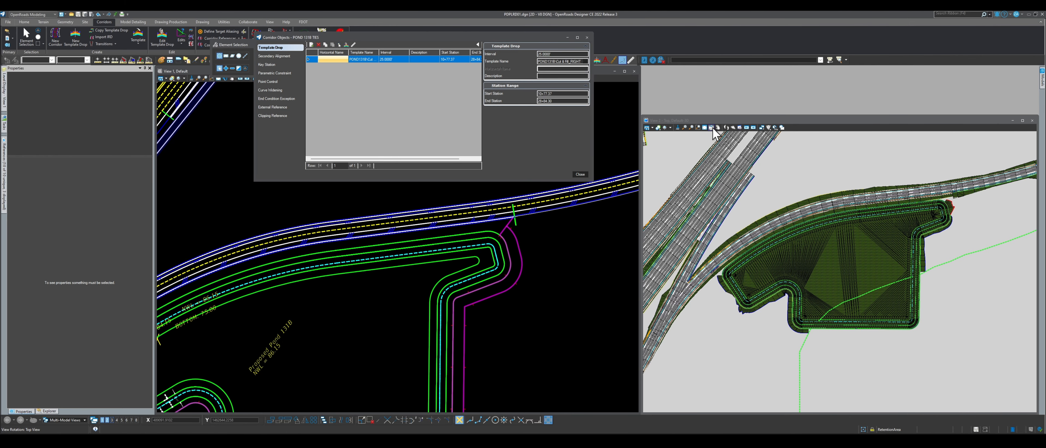
left_click(710, 127)
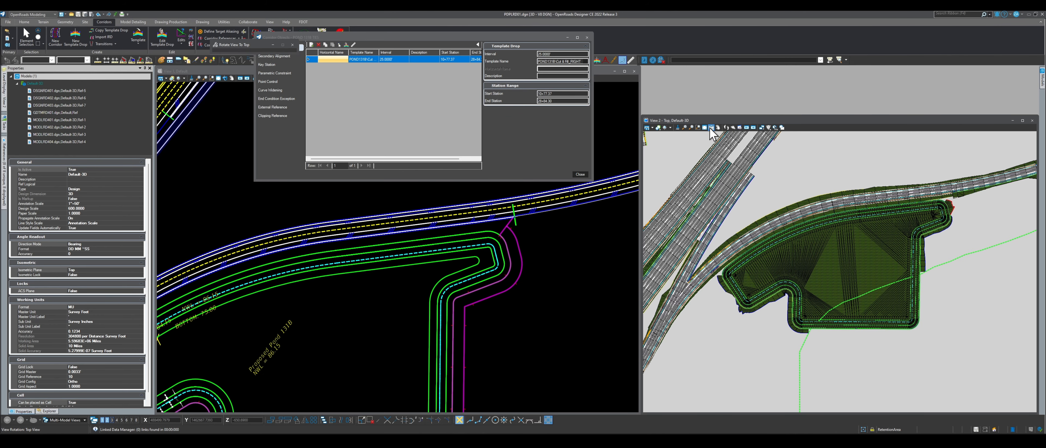
Rotate the 3D view into an angled perspective and examine the ties along the pond's southern and western edges.
left_click(710, 126)
left_click(743, 140)
left_click(752, 321)
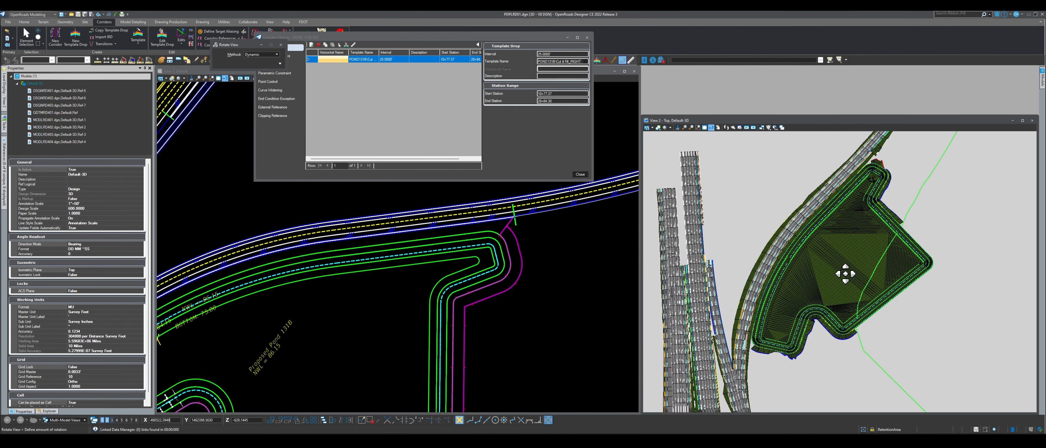
left_click(811, 324)
scroll(814, 327, "up", 4)
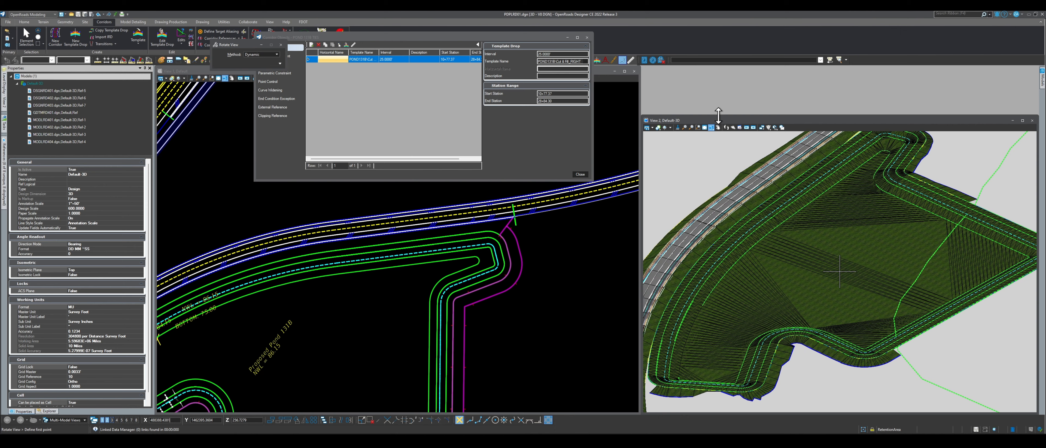
left_click(717, 127)
left_click_drag(831, 266, 805, 249)
scroll(852, 164, "up", 3)
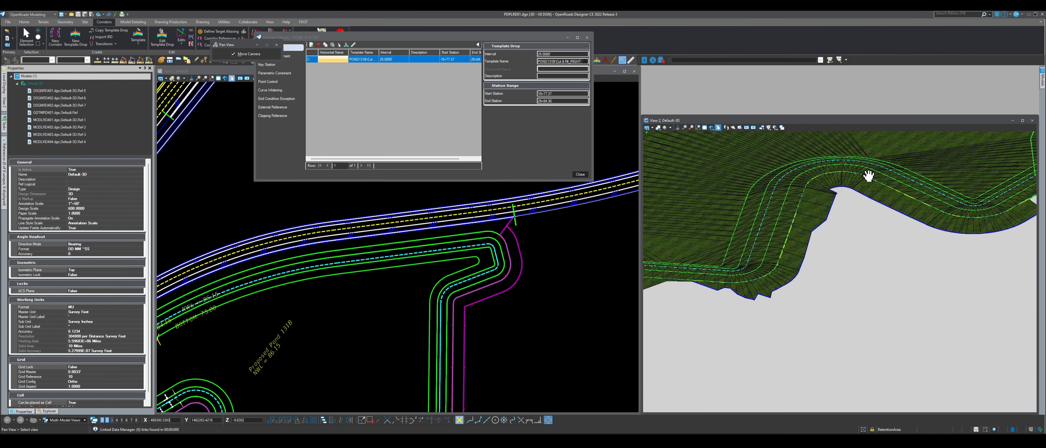
scroll(904, 184, "down", 5)
scroll(695, 246, "up", 2)
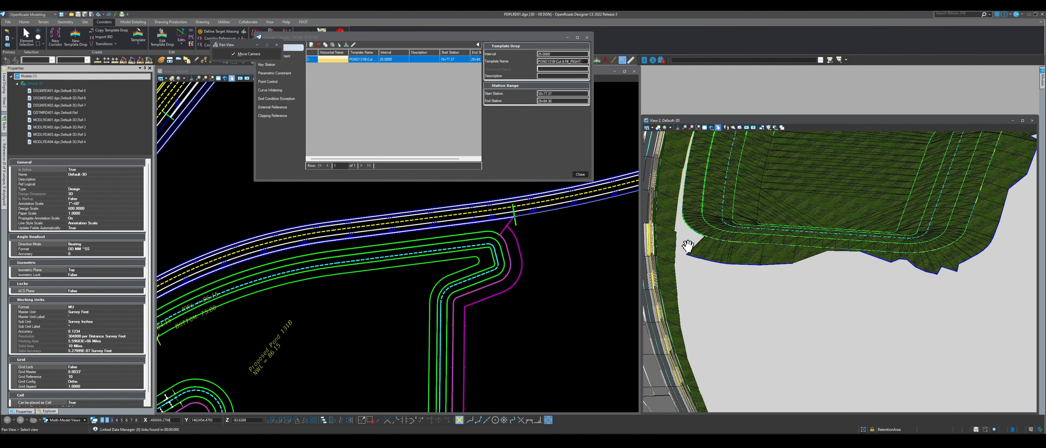
scroll(721, 256, "down", 4)
left_click_drag(889, 212, 796, 279)
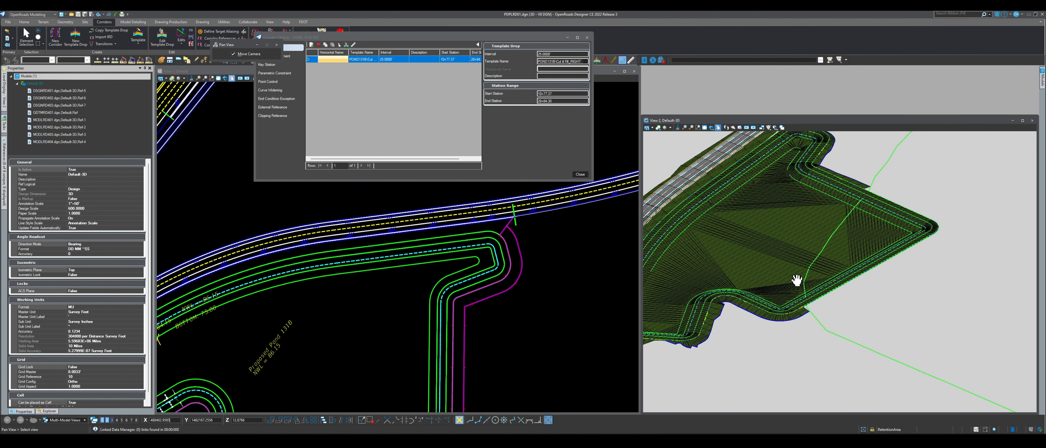
left_click_drag(860, 174, 861, 260)
Examine the ties at the pond's northeast corner in the 3D model, where they approach the roadway.
scroll(802, 201, "up", 3)
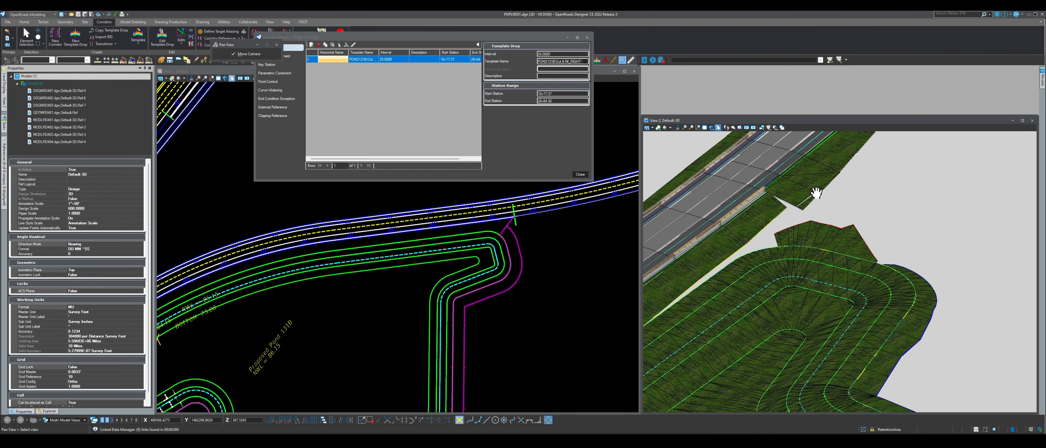
scroll(816, 192, "up", 1)
scroll(816, 193, "down", 3)
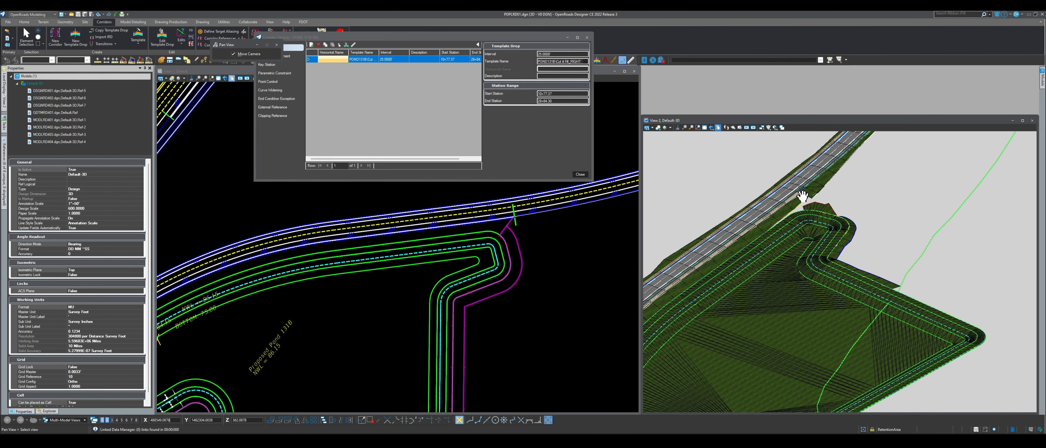
left_click_drag(805, 172, 851, 143)
scroll(861, 163, "down", 1)
scroll(883, 175, "up", 3)
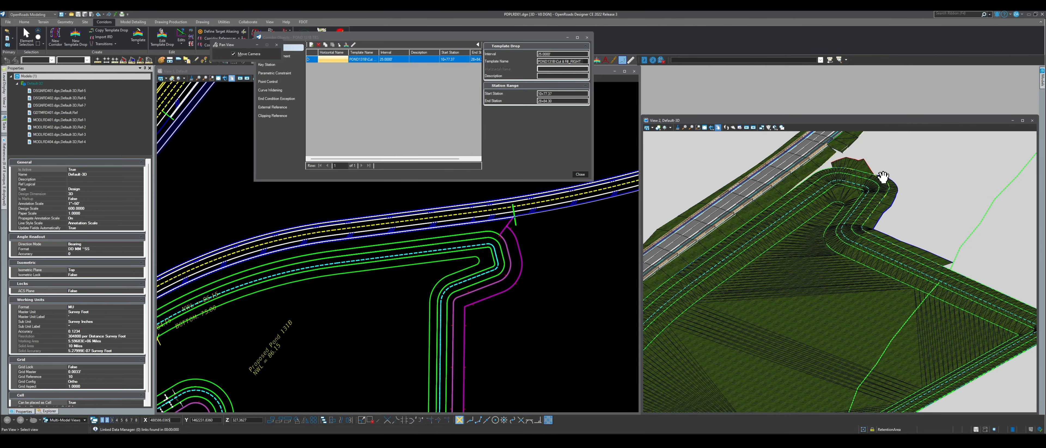
scroll(872, 166, "up", 2)
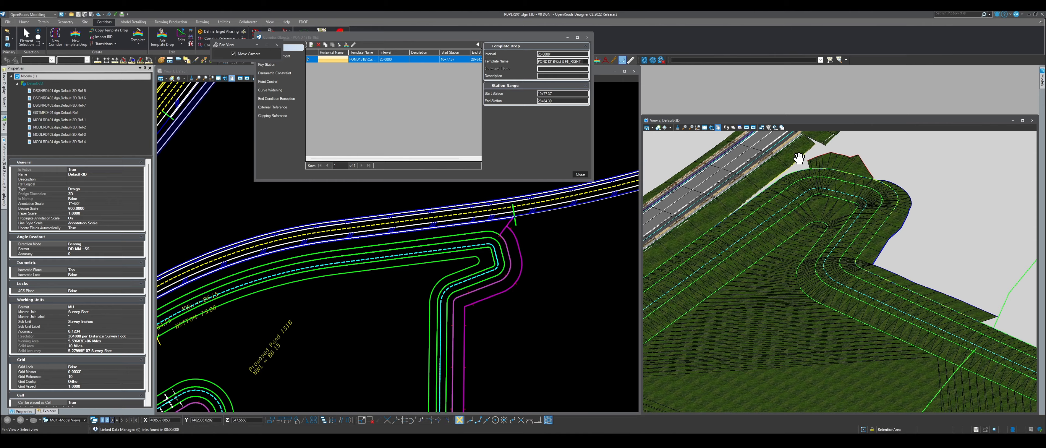
Tilt the 3D view to a low angle and examine the pond's northeast end against the roadway slope.
left_click(711, 128)
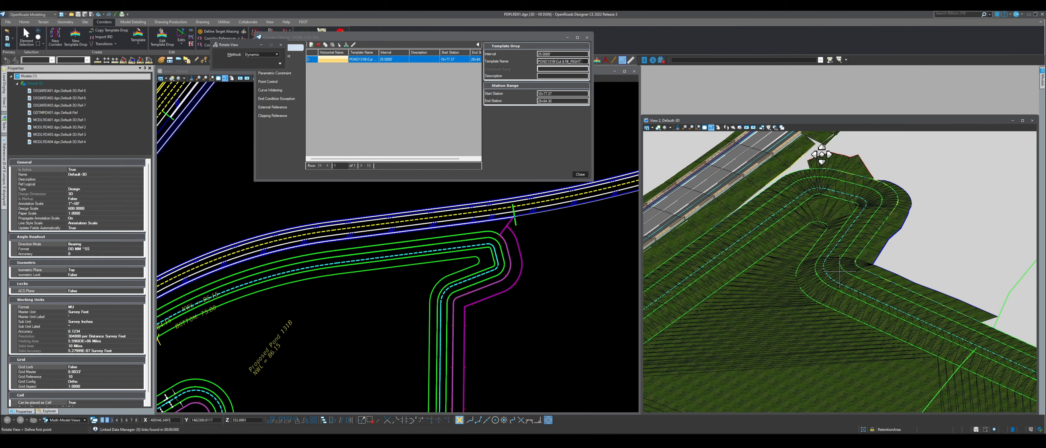
left_click(907, 173)
left_click(787, 159)
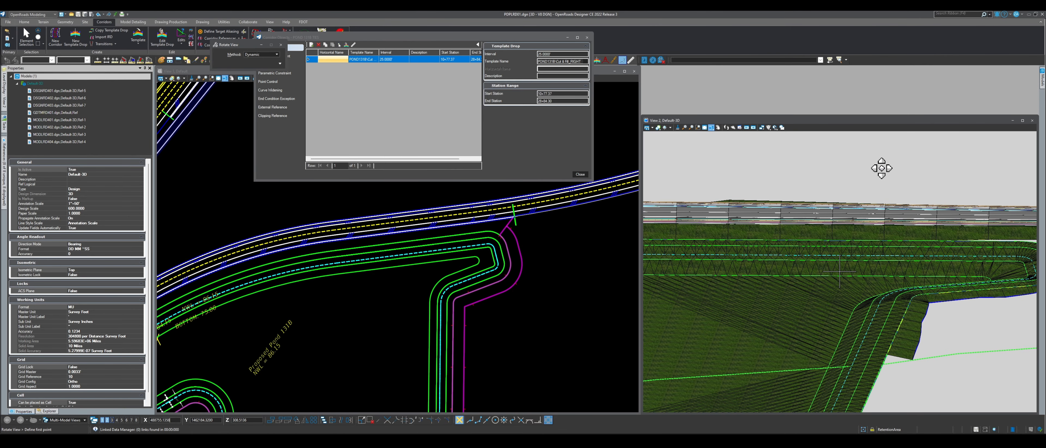
left_click(717, 127)
left_click_drag(971, 247, 760, 245)
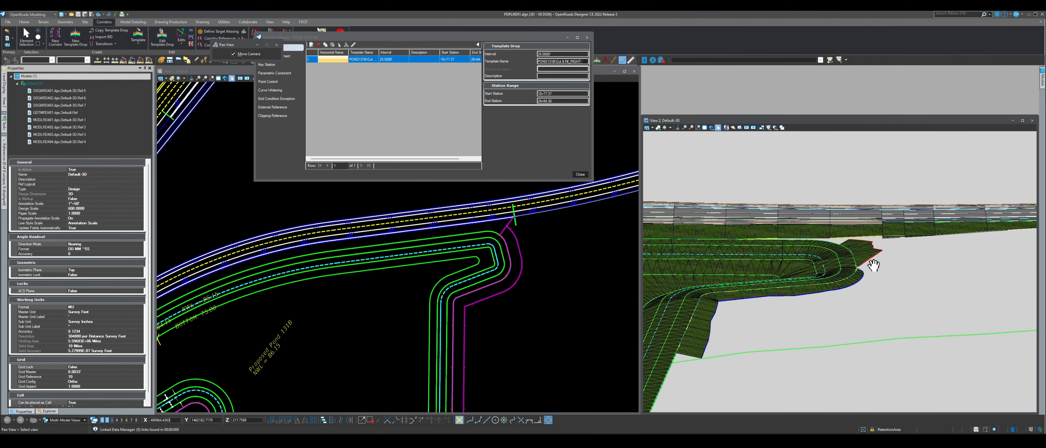
scroll(869, 255, "up", 1)
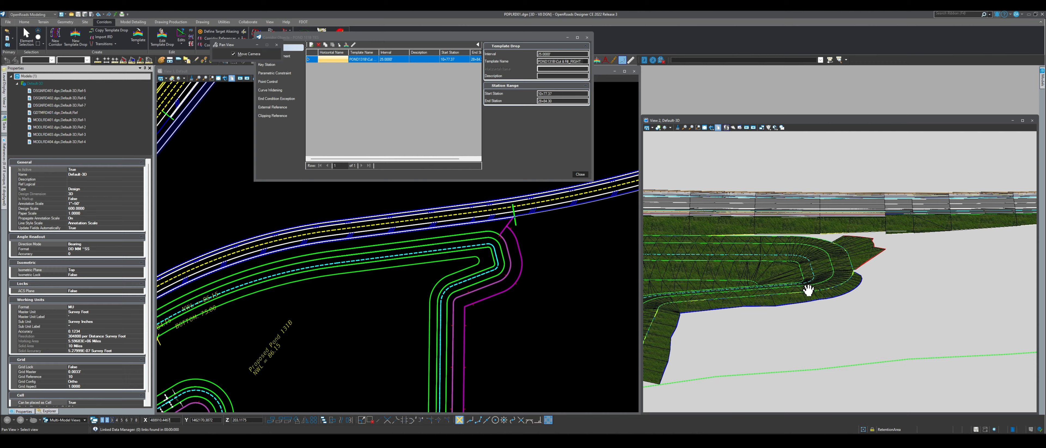
left_click_drag(808, 289, 924, 286)
scroll(874, 297, "down", 3)
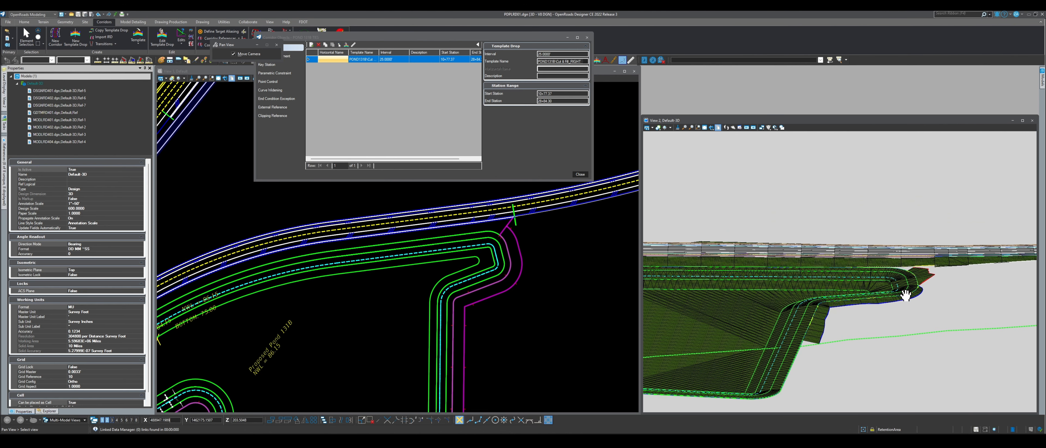
scroll(824, 329, "up", 4)
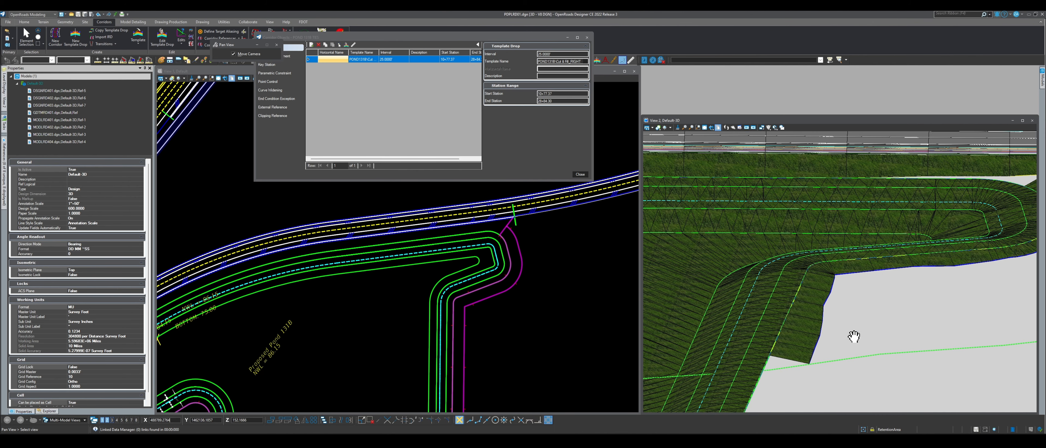
scroll(863, 280, "down", 5)
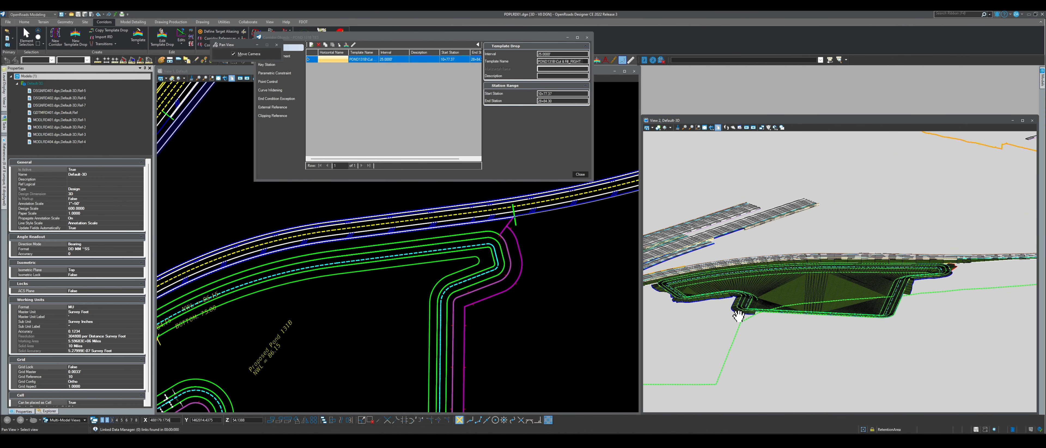
Examine the gap between the pond and the roadway from the west corner to the northeast corner in 3D.
scroll(685, 302, "up", 6)
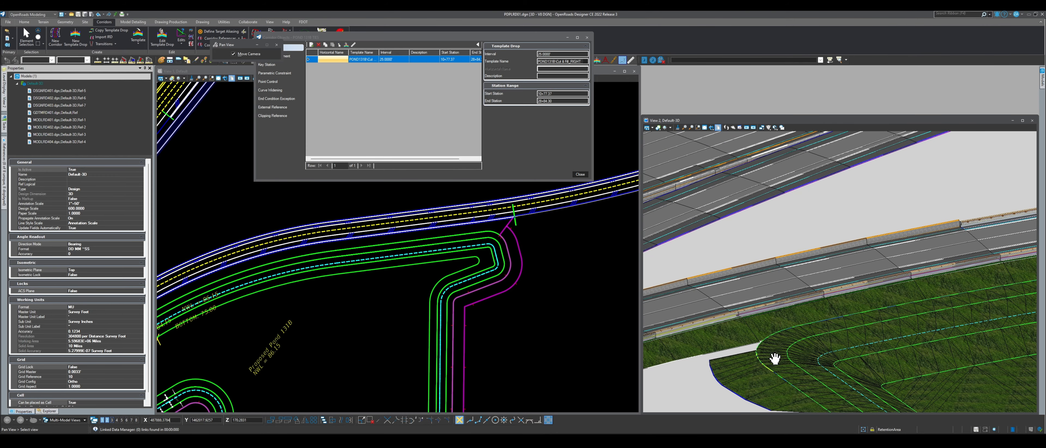
scroll(751, 367, "down", 6)
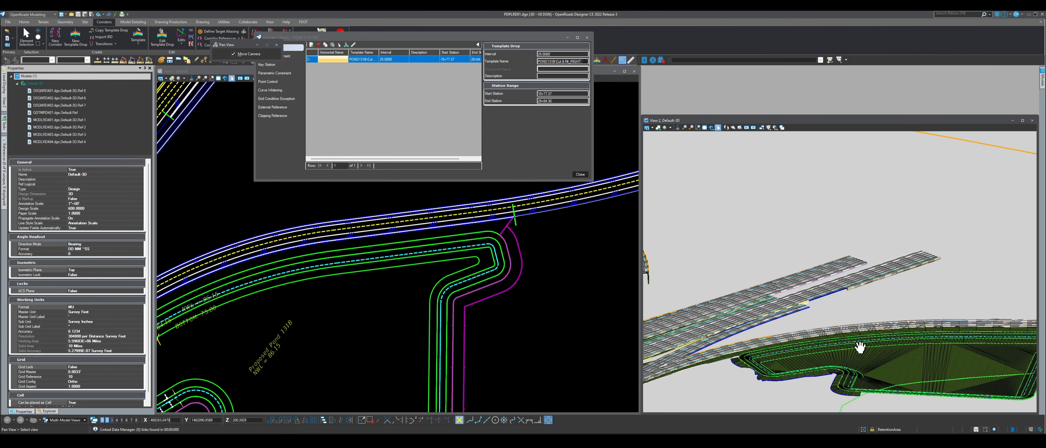
scroll(859, 348, "down", 5)
scroll(950, 333, "up", 5)
scroll(854, 356, "up", 3)
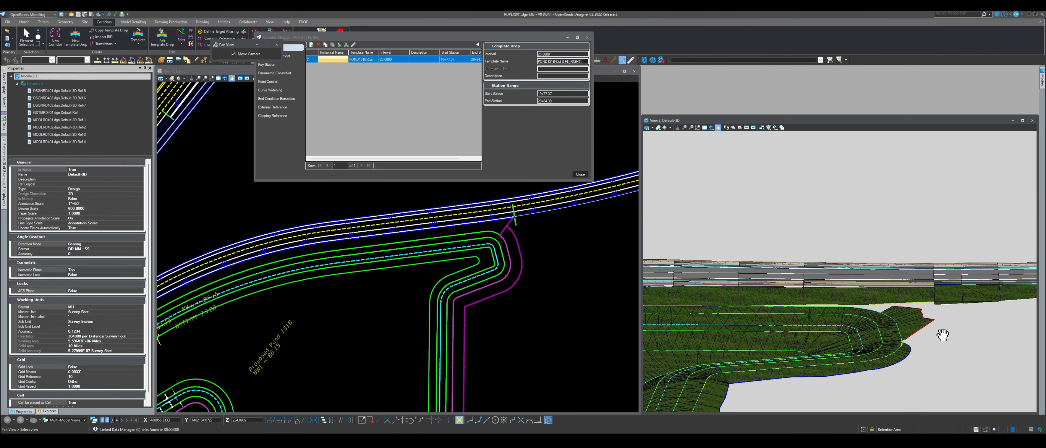
scroll(471, 239, "down", 4)
scroll(352, 290, "up", 3)
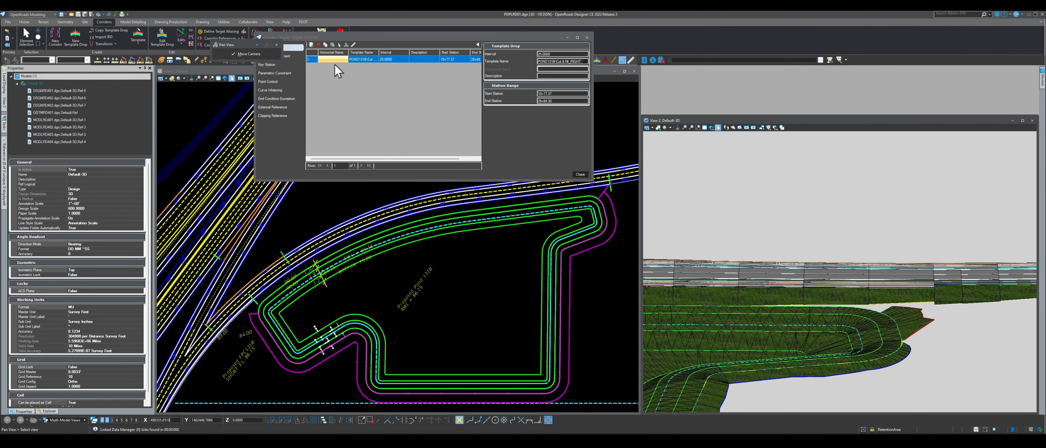
Start another template drop for the POND 131B TIES corridor and choose the RD_TIE IN_LEFT template from the POND131B folder.
left_click(311, 44)
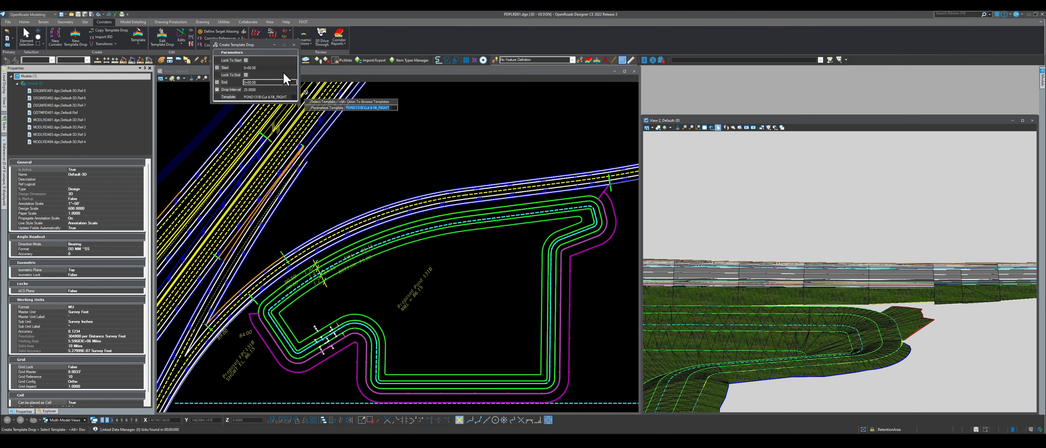
left_click(293, 96)
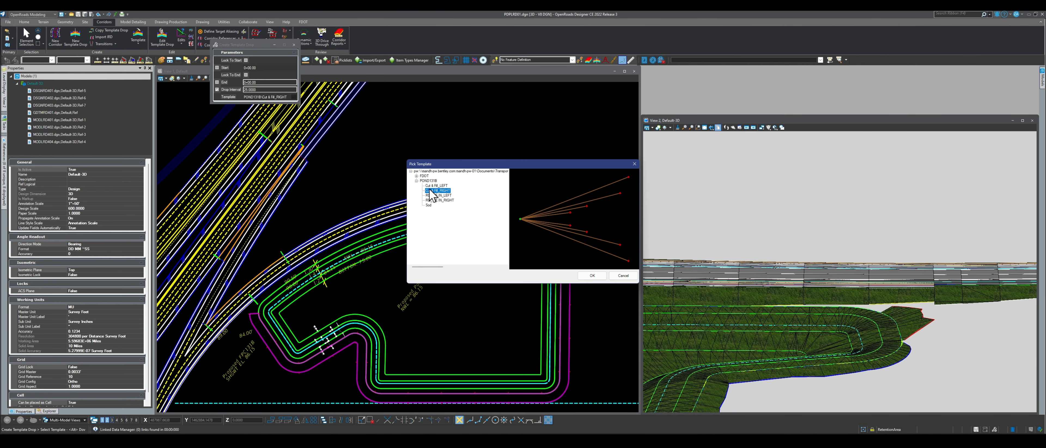
left_click(436, 195)
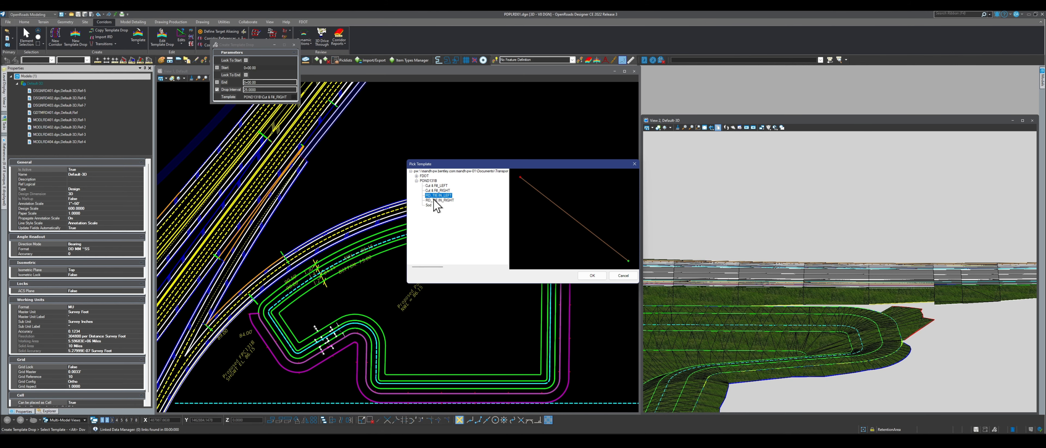
left_click(436, 200)
left_click(591, 275)
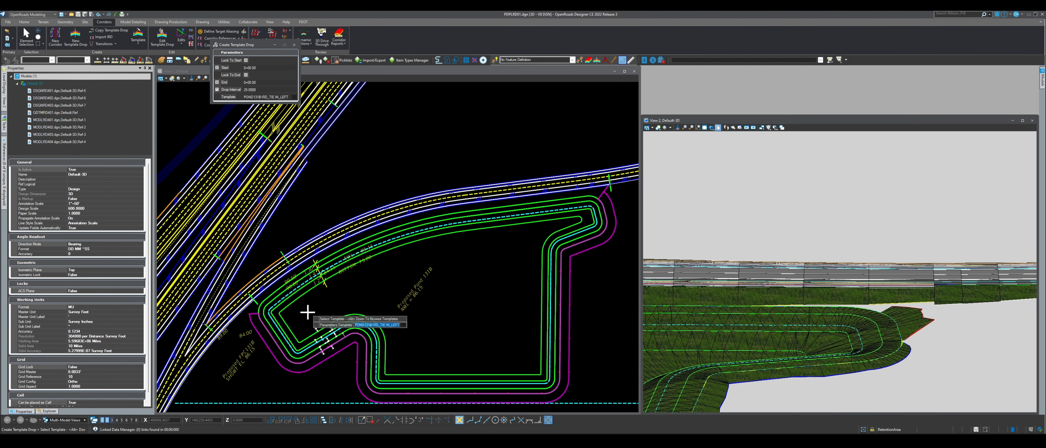
Place the template drop along the pond's roadway edge from station 0+00.00 to the tie at the west corner, with a 25-foot drop interval.
left_click(299, 313)
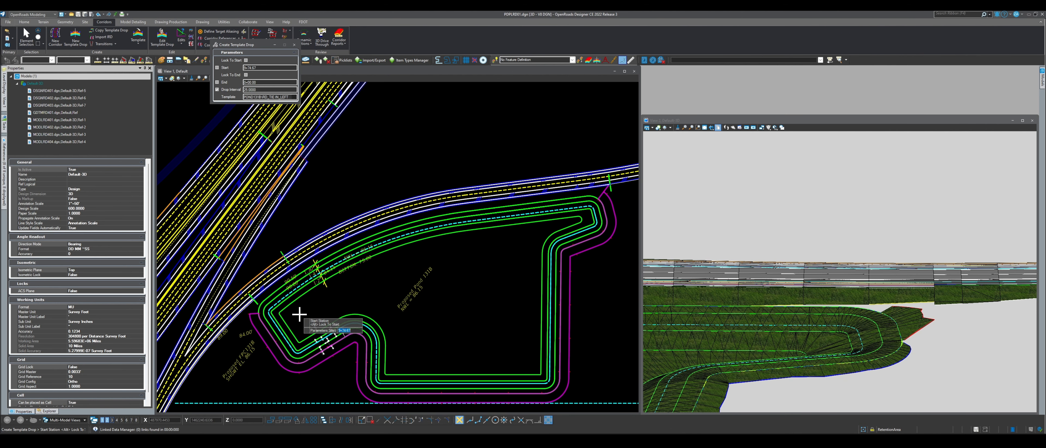
scroll(298, 310, "down", 1)
scroll(260, 307, "up", 2)
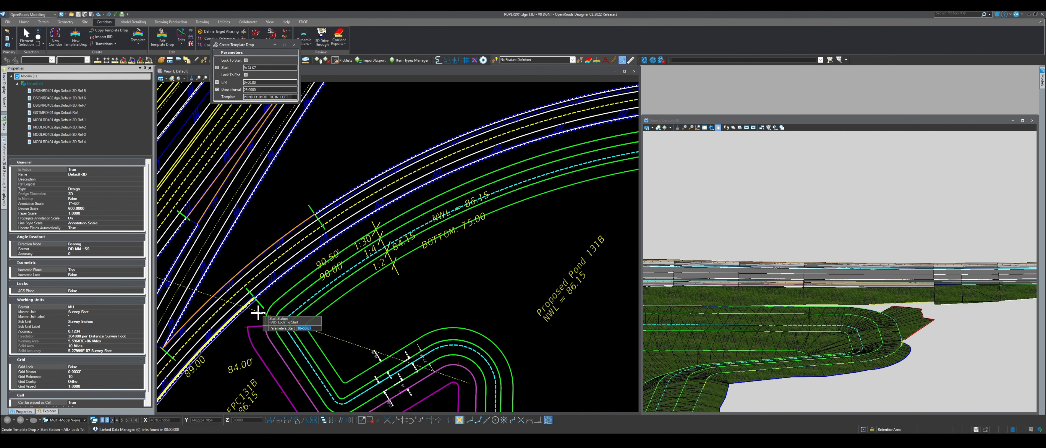
scroll(252, 313, "down", 1)
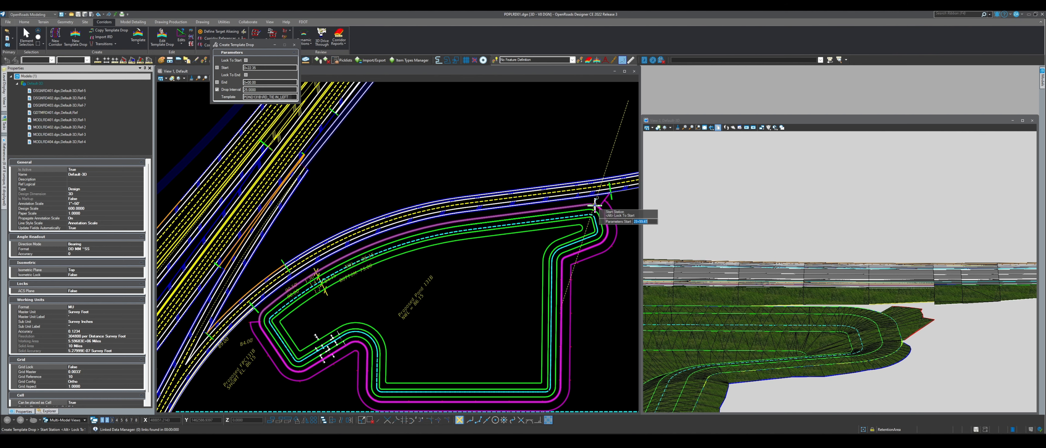
scroll(599, 205, "up", 3)
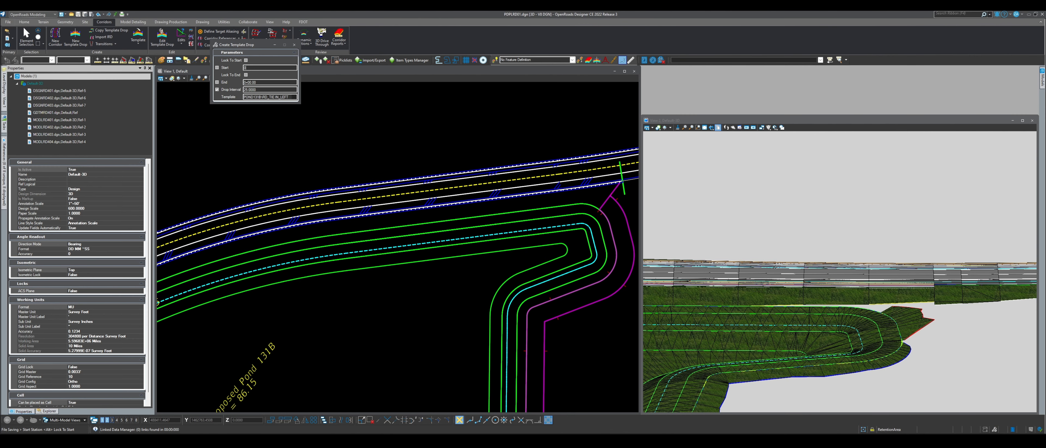
left_click(532, 243)
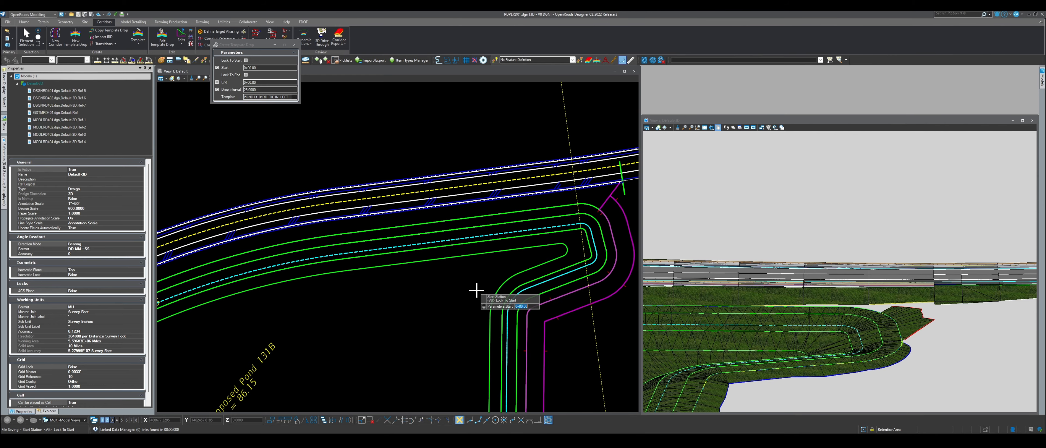
scroll(574, 229, "down", 3)
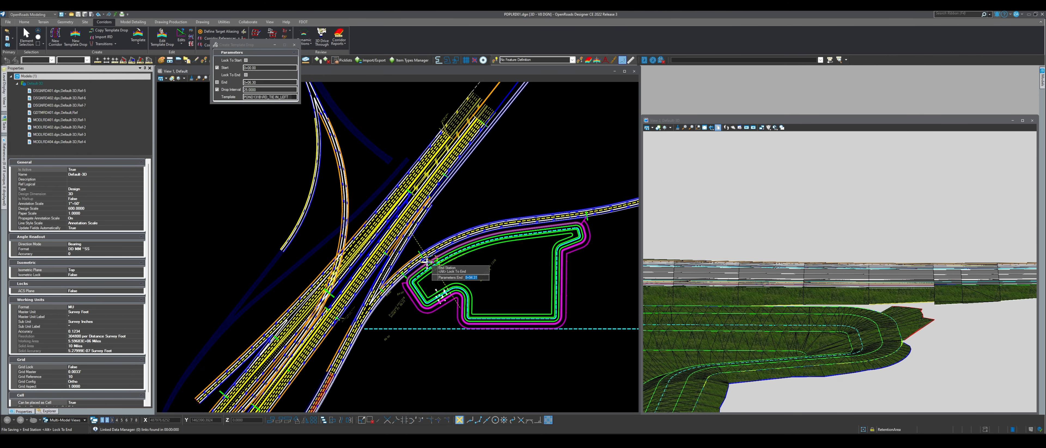
scroll(409, 281, "up", 3)
scroll(408, 281, "up", 2)
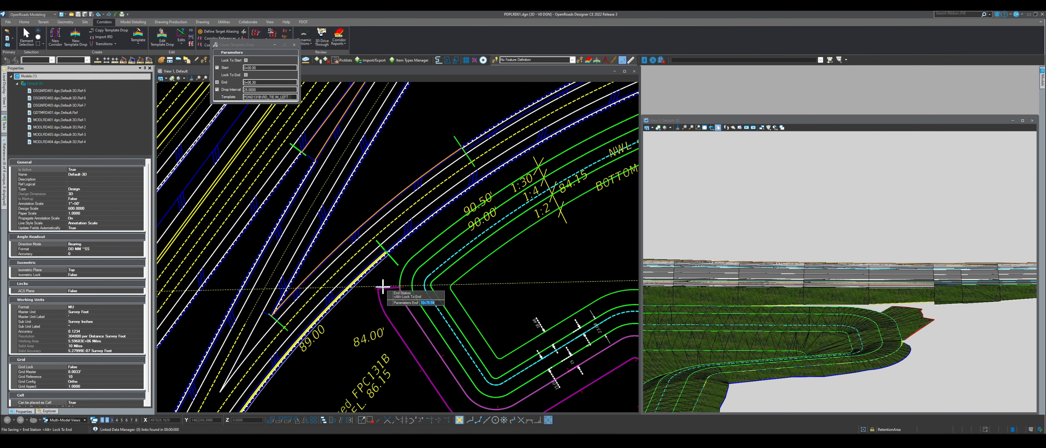
scroll(380, 287, "up", 2)
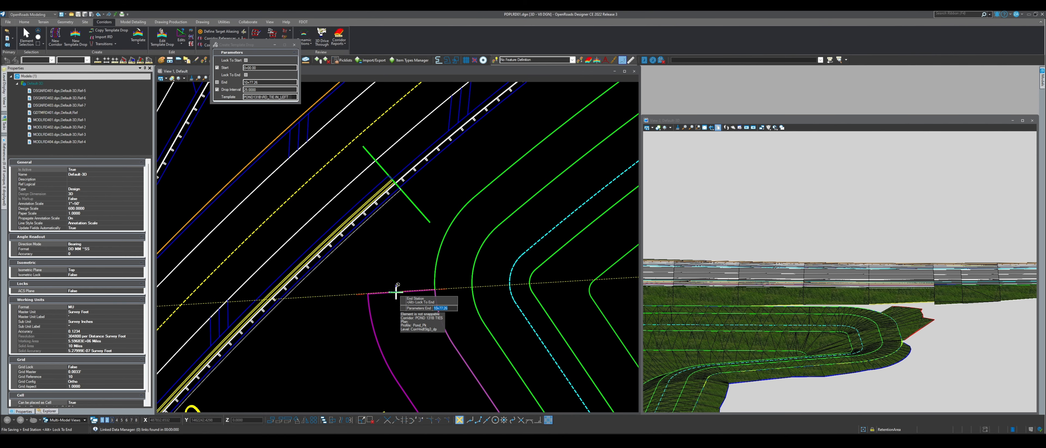
left_click(396, 291)
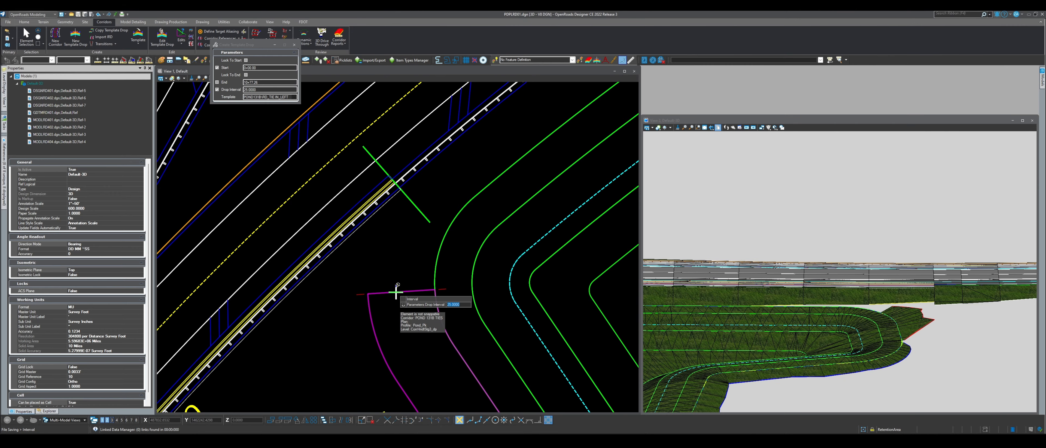
left_click(398, 280)
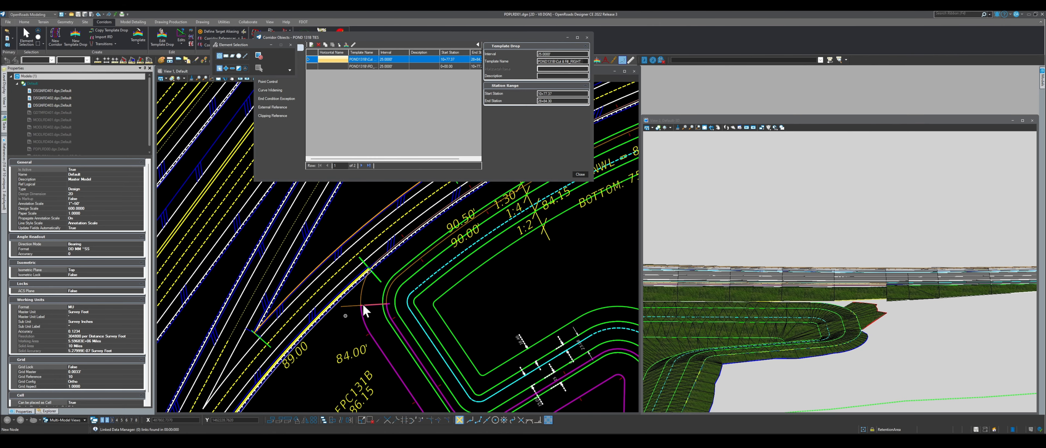
scroll(485, 251, "down", 2)
scroll(578, 229, "up", 6)
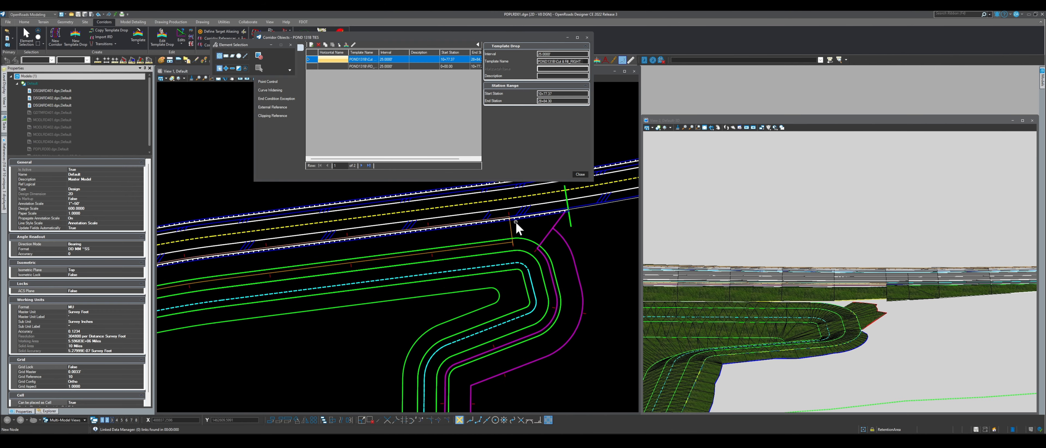
Move the end of the Cut & Fill_RIGHT template drop to the roadway-edge tie at the pond's northeast corner, station 29+17.25.
left_click(508, 232)
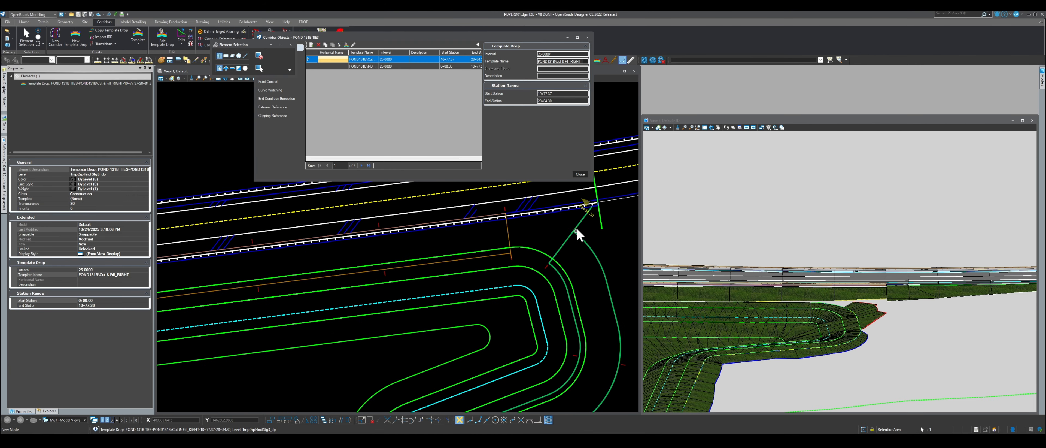
left_click(586, 203)
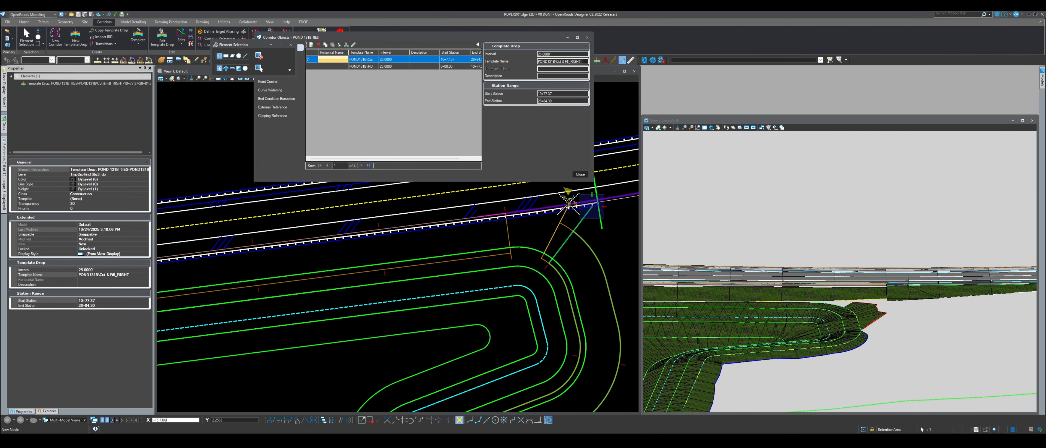
scroll(512, 217, "up", 2)
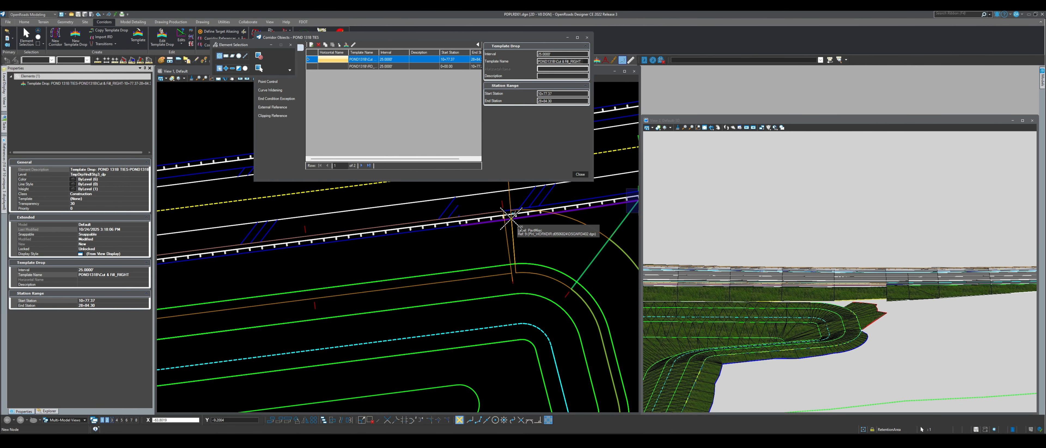
left_click(510, 217)
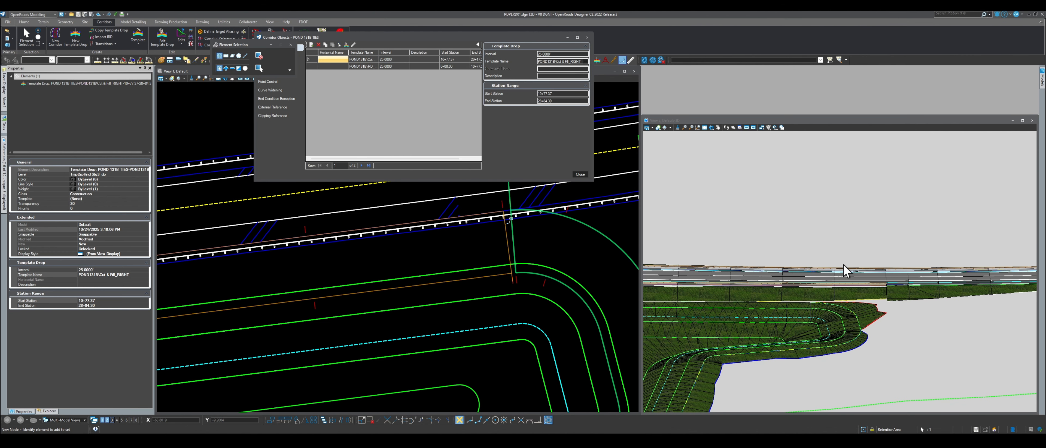
scroll(836, 296, "up", 3)
scroll(837, 321, "down", 1)
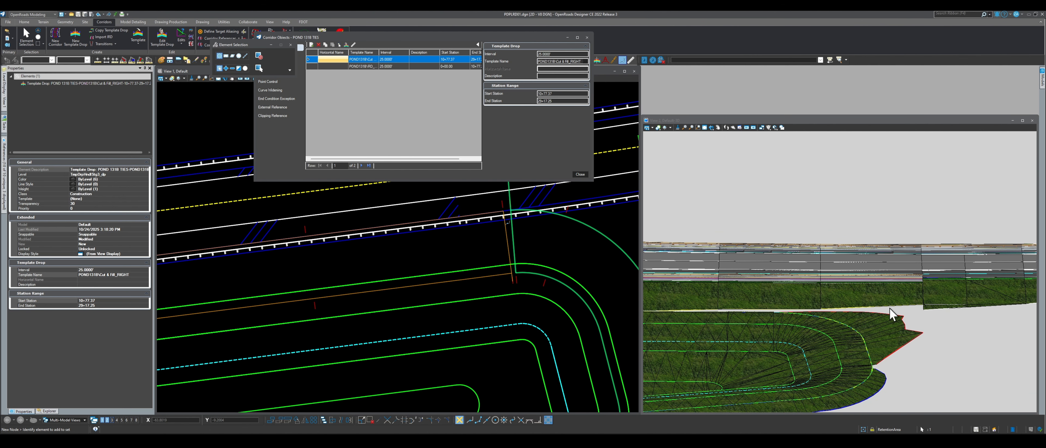
scroll(475, 246, "down", 6)
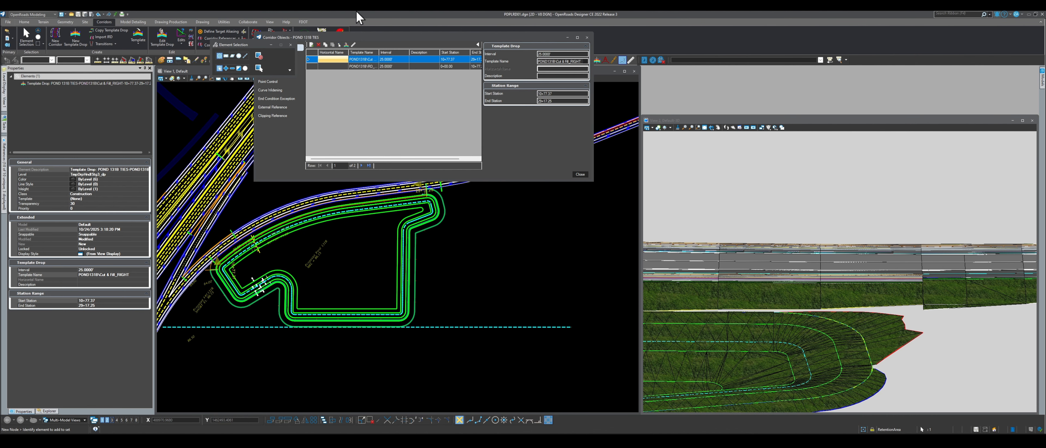
Open a cross section view cut from the dashed alignment south of the pond, with offsets spanning the pond and the adjacent roadway.
left_click_drag(495, 37, 827, 52)
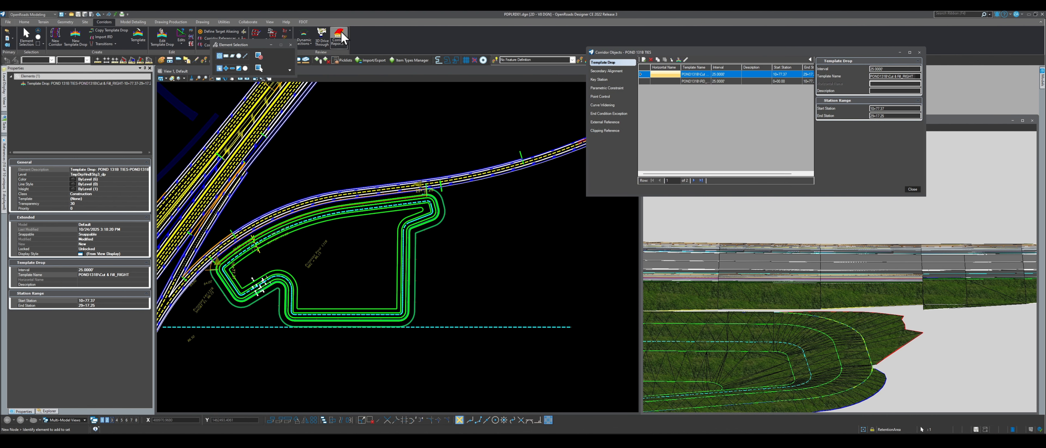
left_click(303, 34)
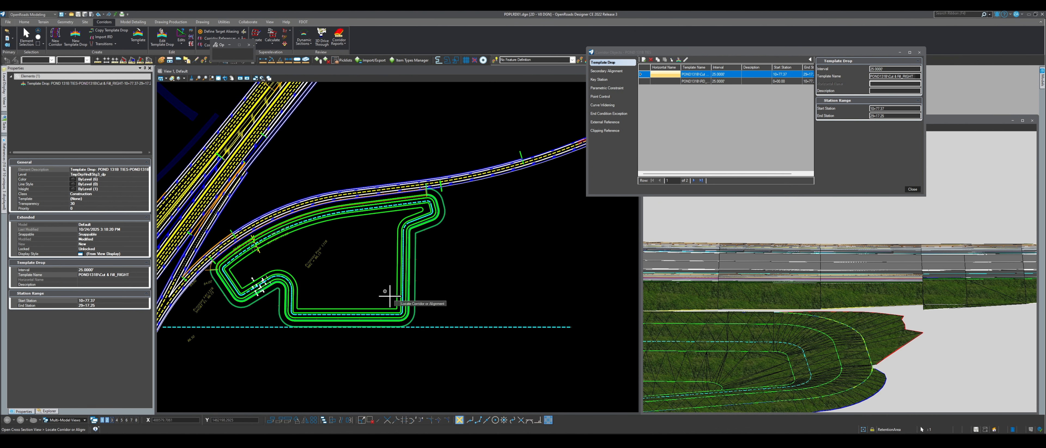
left_click(270, 326)
left_click(350, 155)
left_click(350, 370)
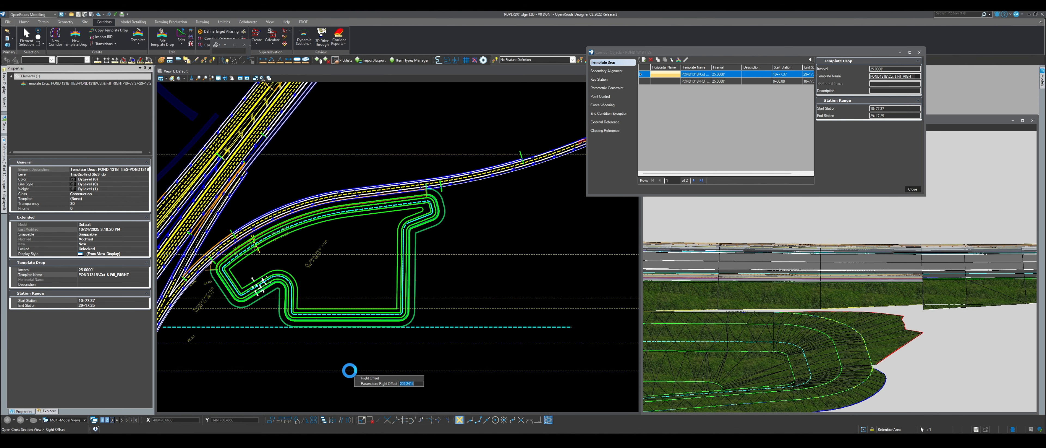
left_click(329, 347)
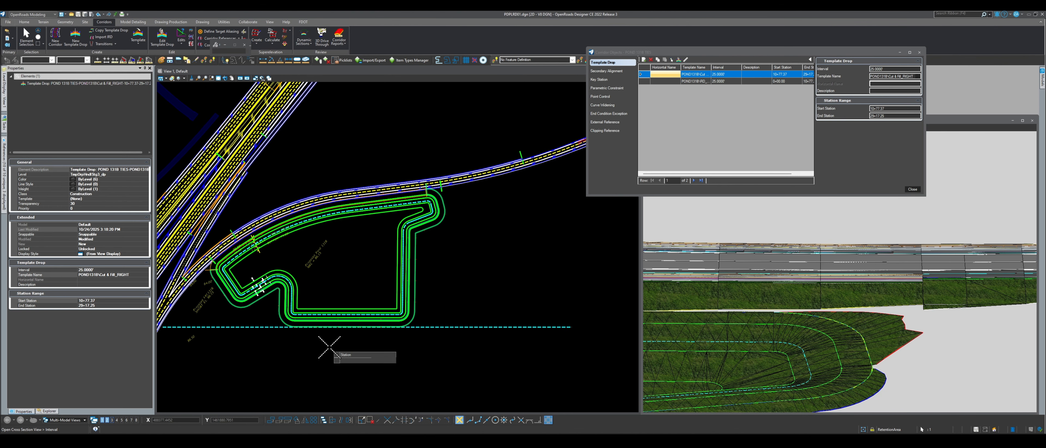
left_click(117, 419)
scroll(394, 124, "down", 4)
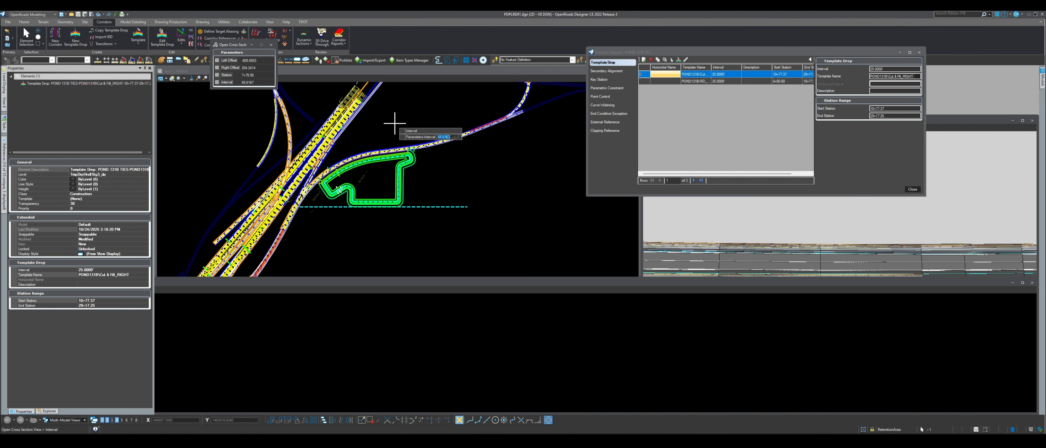
scroll(390, 147, "up", 2)
left_click(378, 351)
left_click(392, 346)
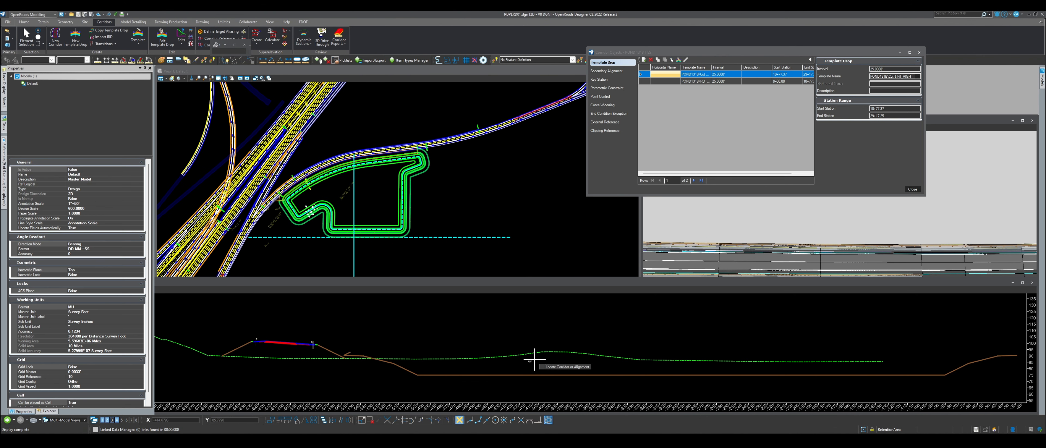
Switch the roadway-edge template drop to the RD_TIE IN_RIGHT template from the POND131B folder and display the corridor's point controls.
scroll(343, 357, "up", 6)
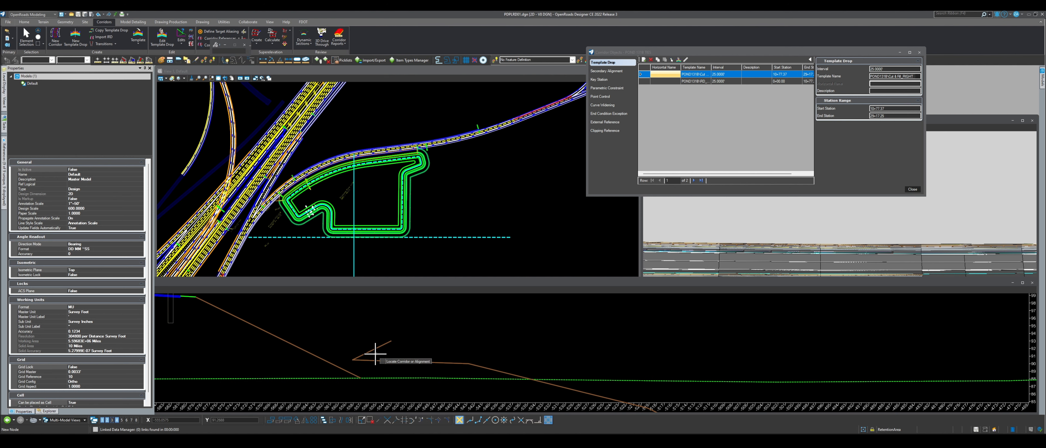
left_click(648, 80)
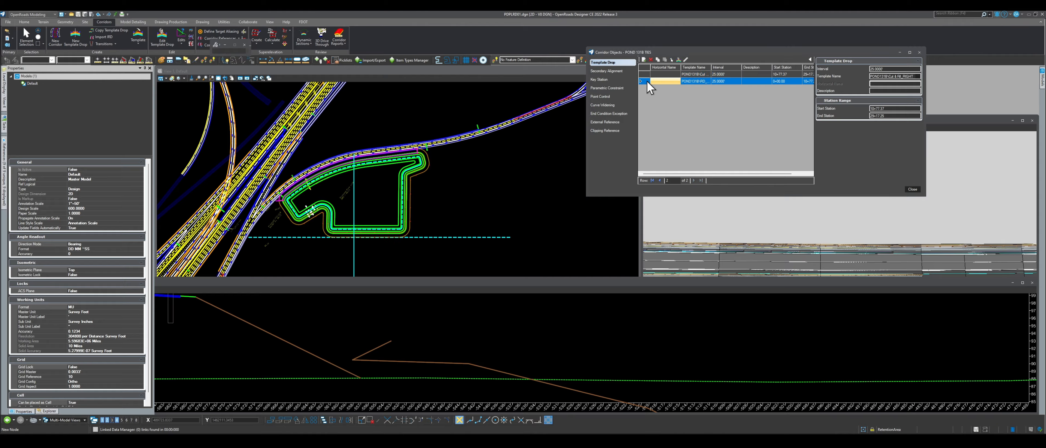
left_click(918, 76)
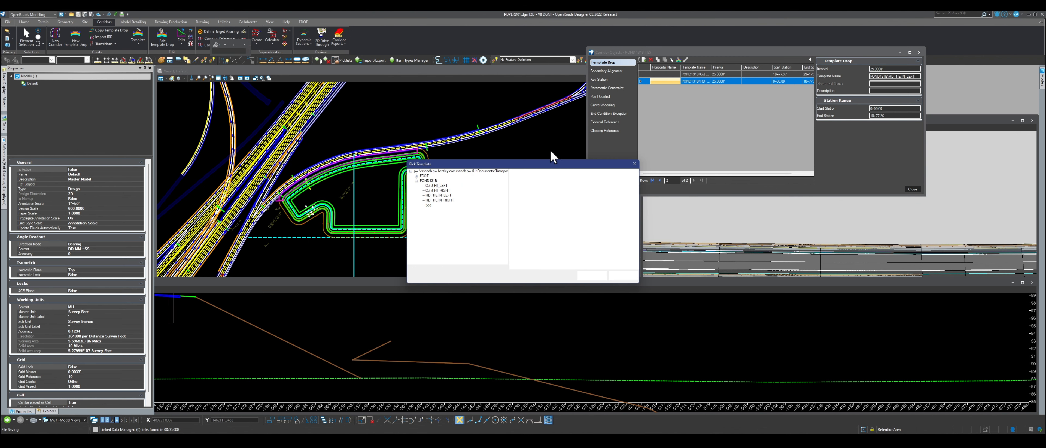
left_click(635, 164)
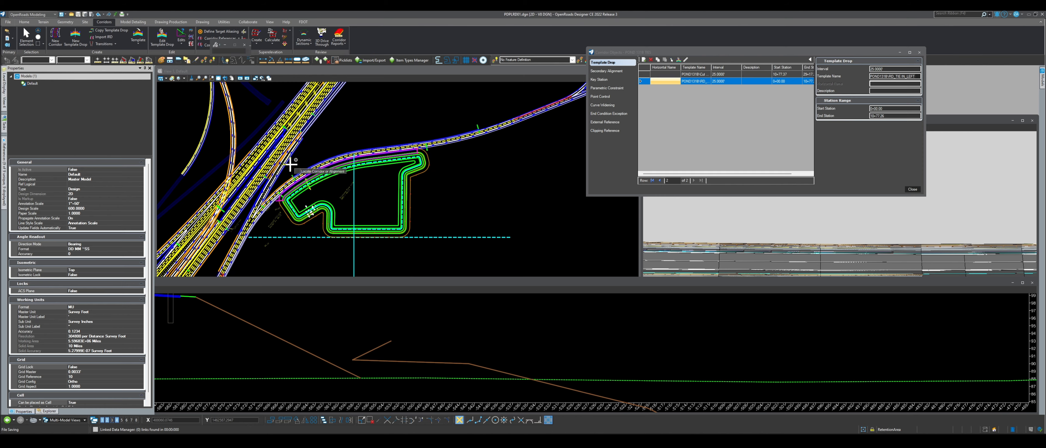
left_click(918, 76)
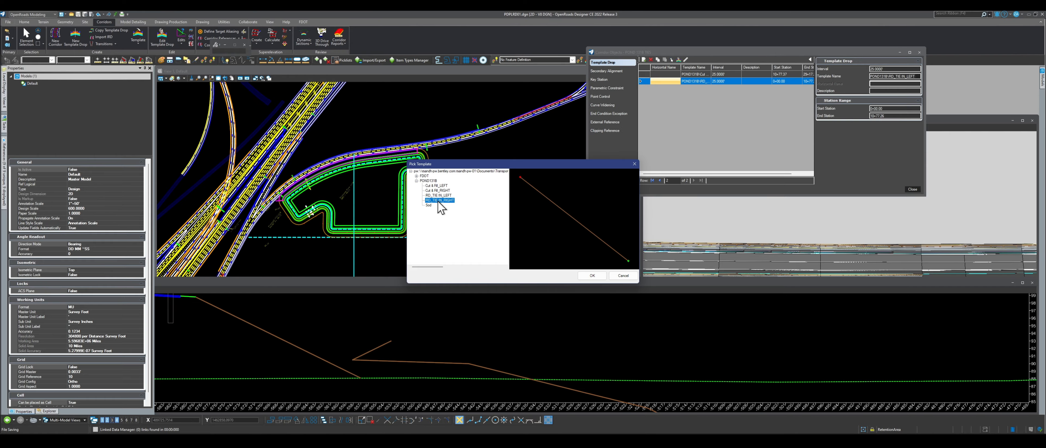
left_click(600, 275)
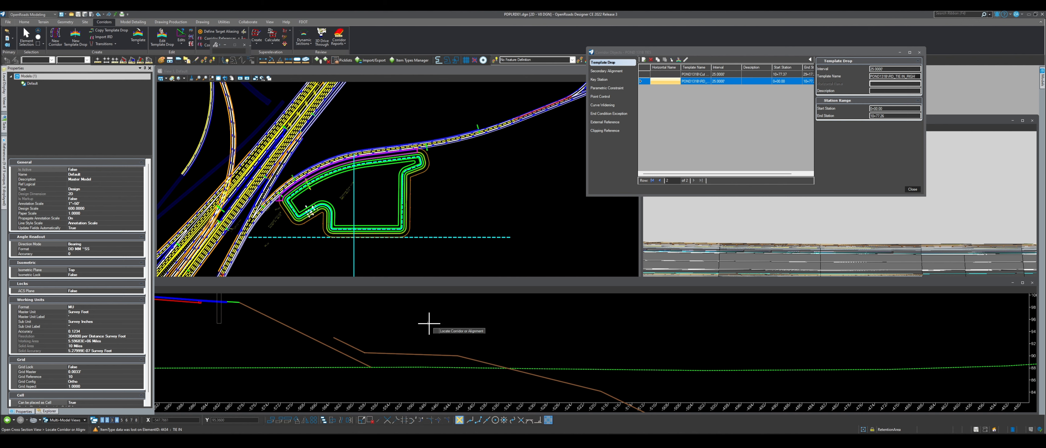
scroll(359, 345, "up", 2)
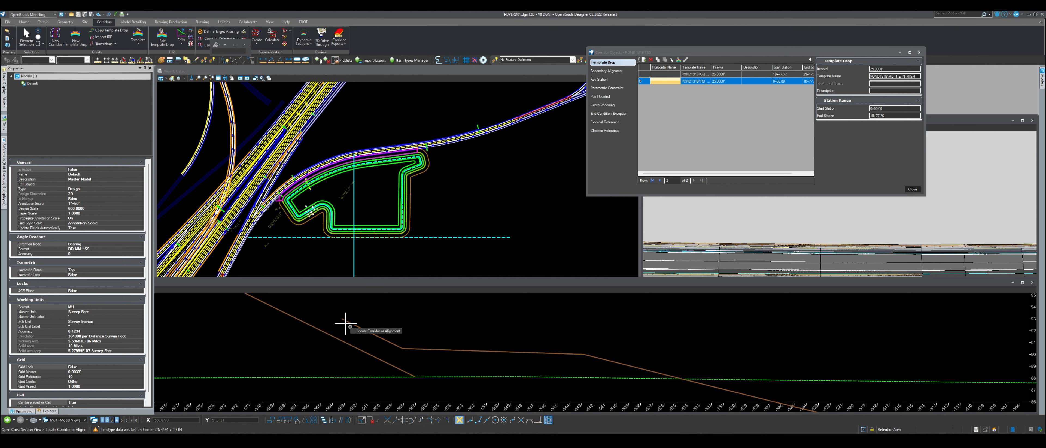
scroll(423, 348, "down", 2)
scroll(307, 167, "up", 4)
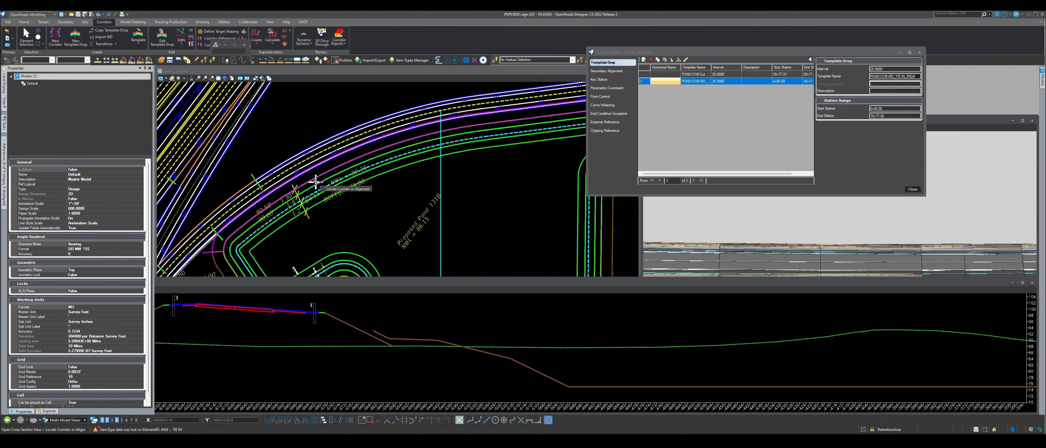
scroll(325, 171, "down", 2)
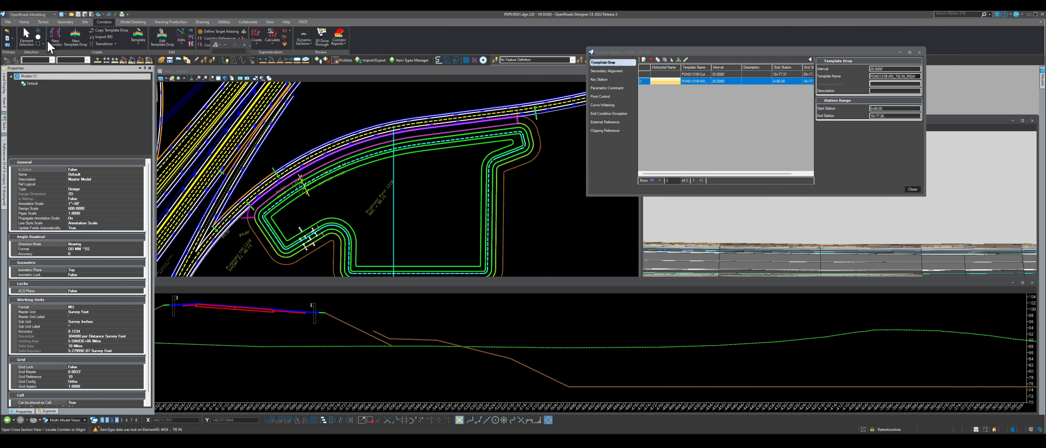
left_click(612, 97)
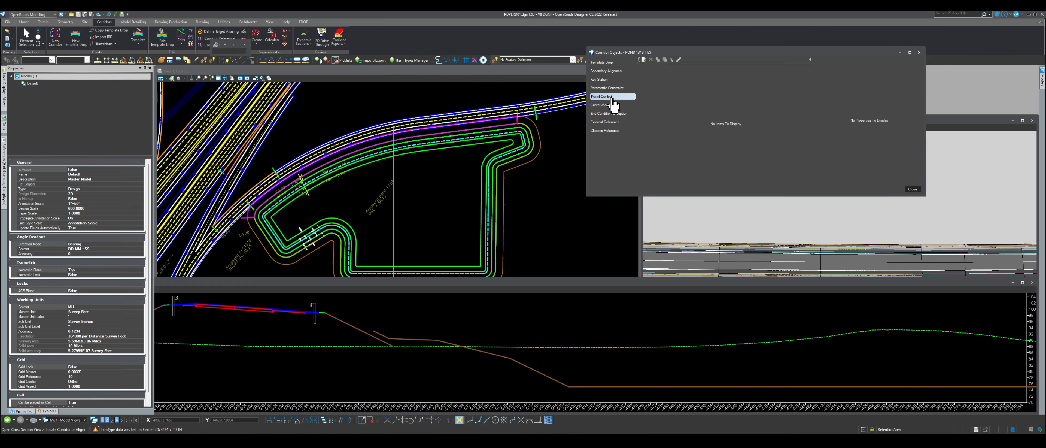
left_click(644, 60)
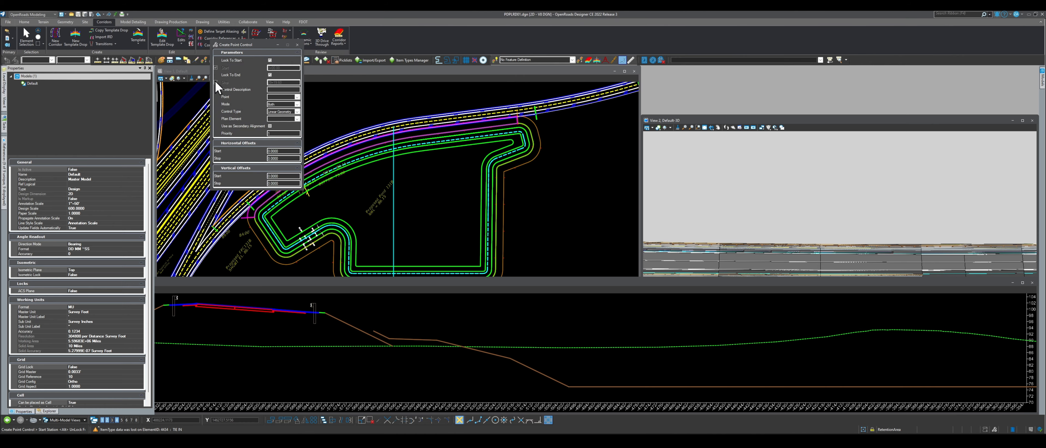
left_click(269, 75)
left_click(270, 60)
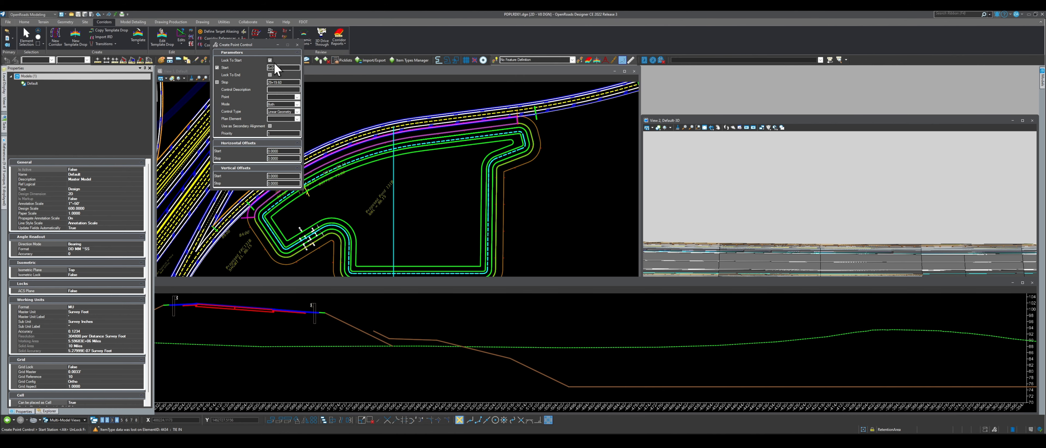
left_click(529, 191)
scroll(477, 144, "down", 2)
scroll(350, 178, "up", 3)
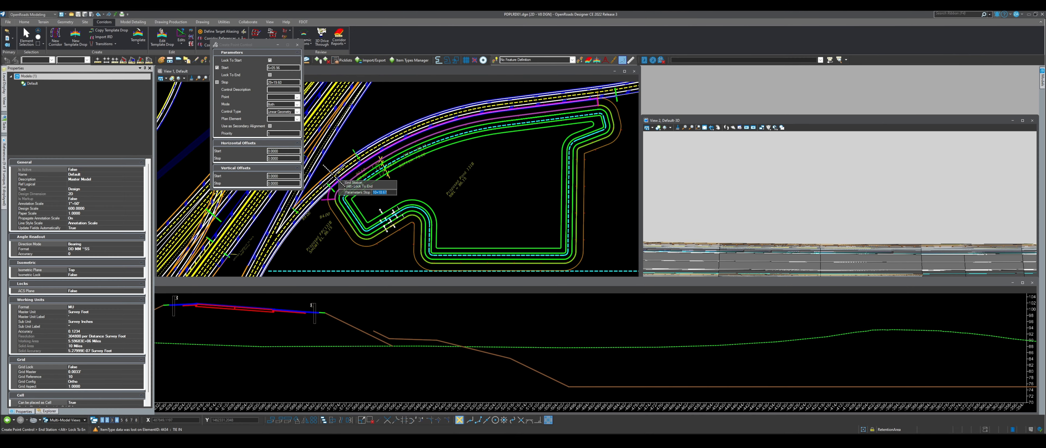
scroll(329, 222, "up", 2)
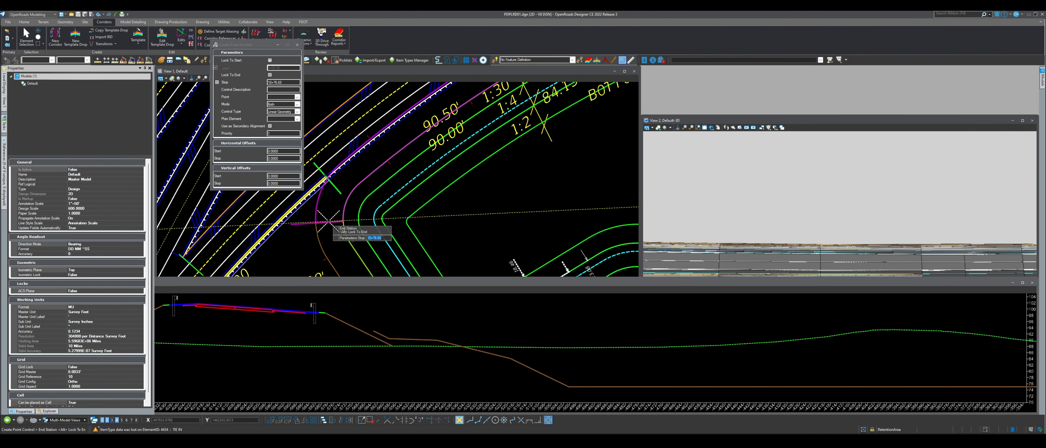
left_click(327, 221)
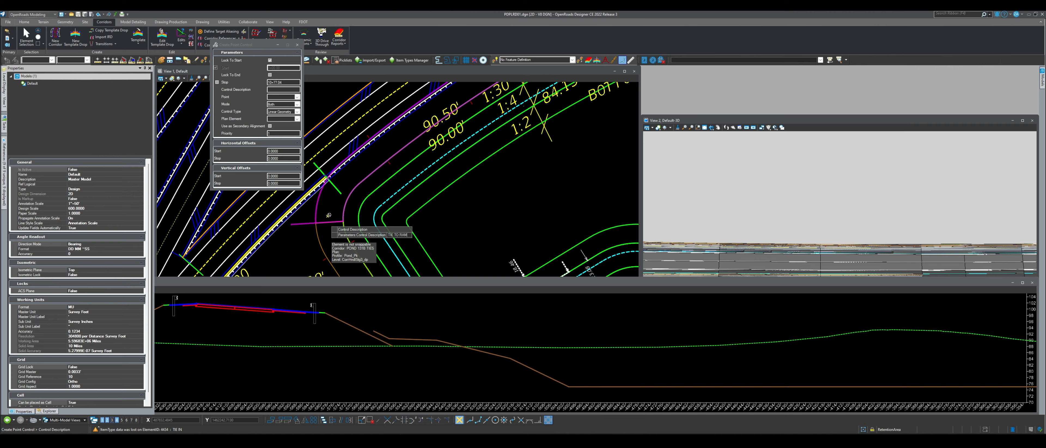
key("Return")
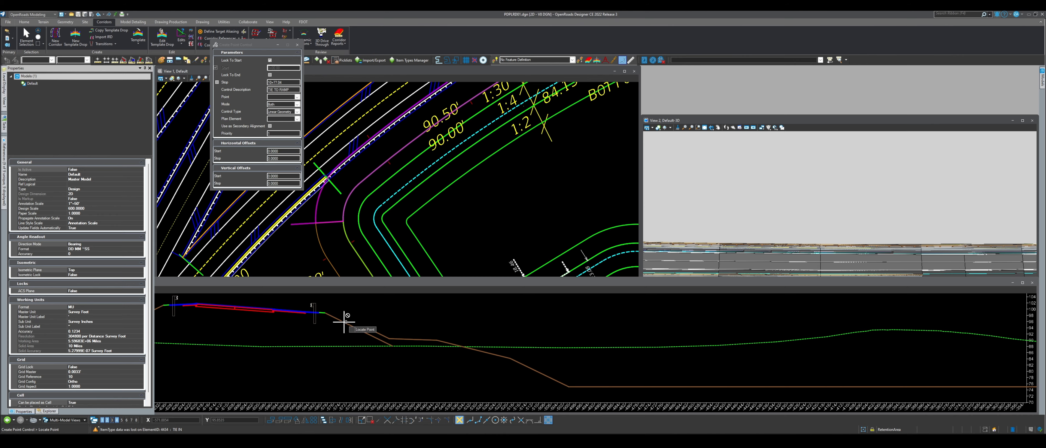
scroll(328, 312, "up", 2)
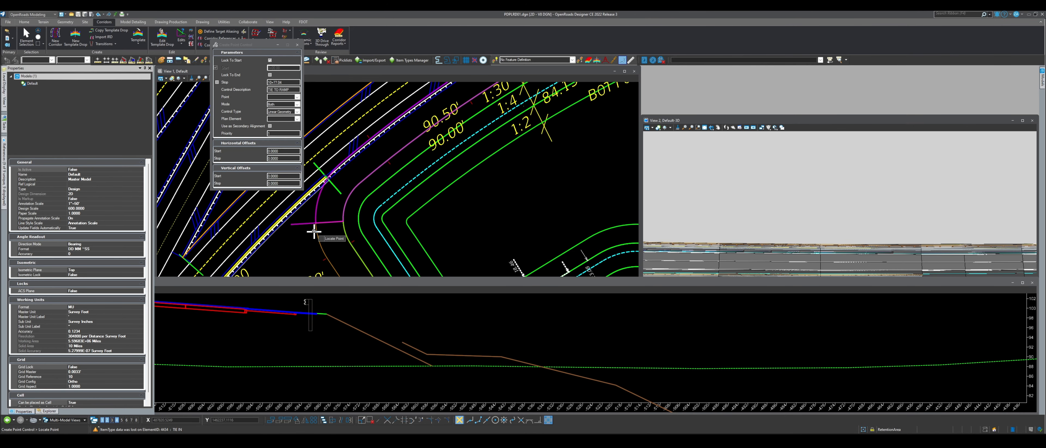
scroll(362, 206, "down", 4)
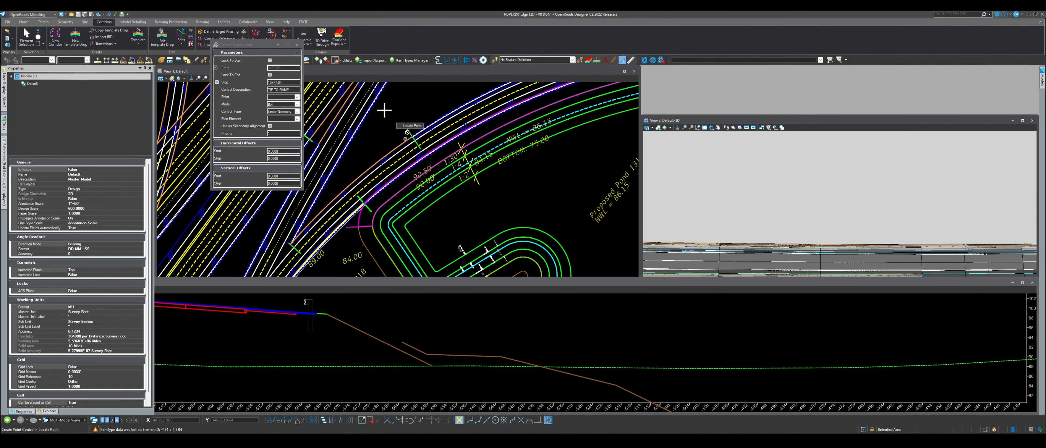
left_click(297, 45)
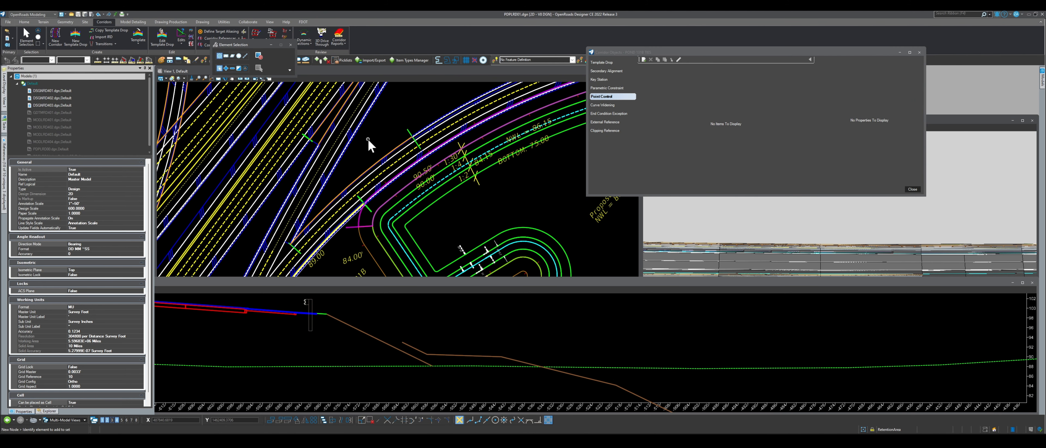
Turn on the display of the four MODLRD reference files.
scroll(354, 242, "up", 2)
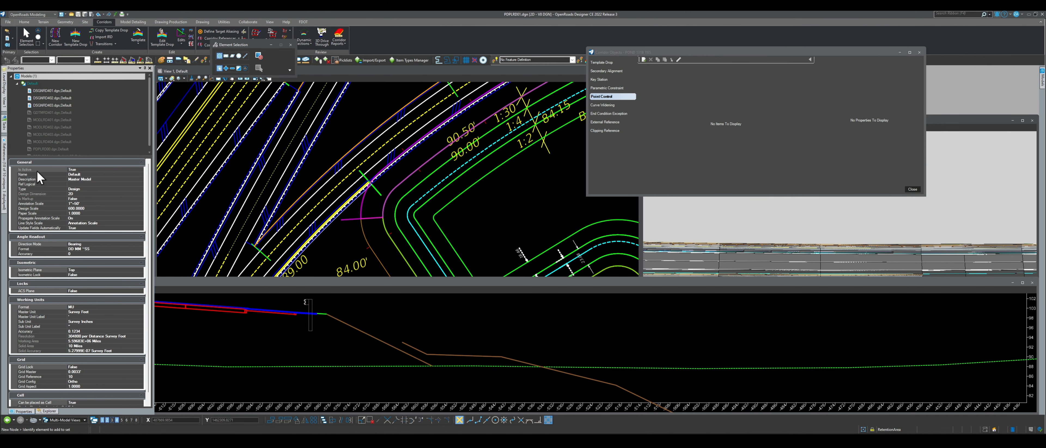
mouse_move(4, 151)
left_click_drag(207, 129, 212, 109)
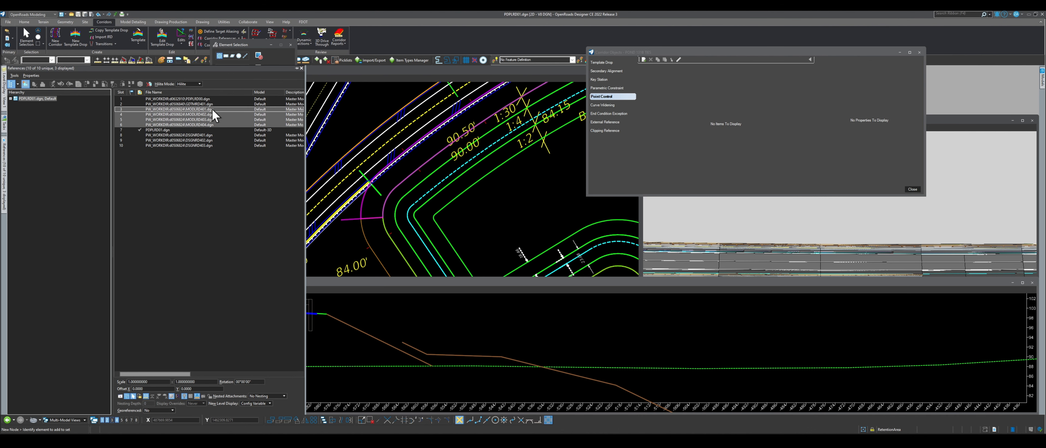
left_click(120, 396)
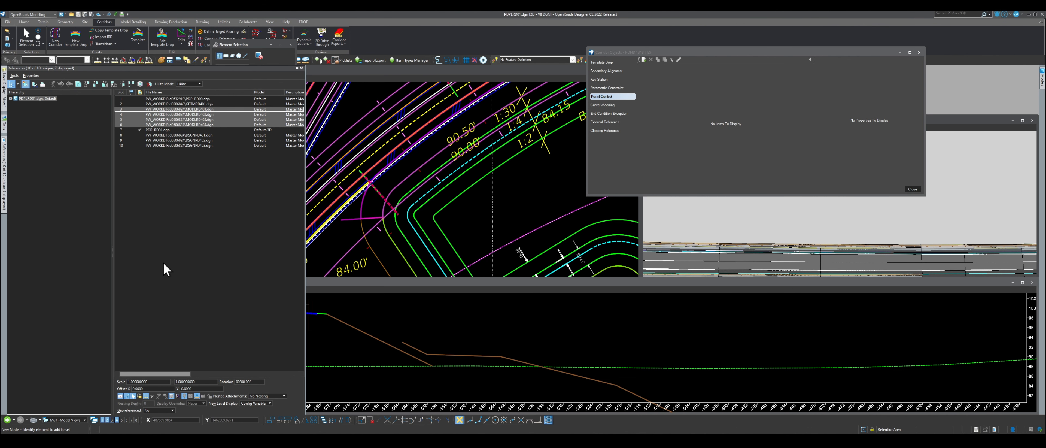
scroll(468, 225, "down", 1)
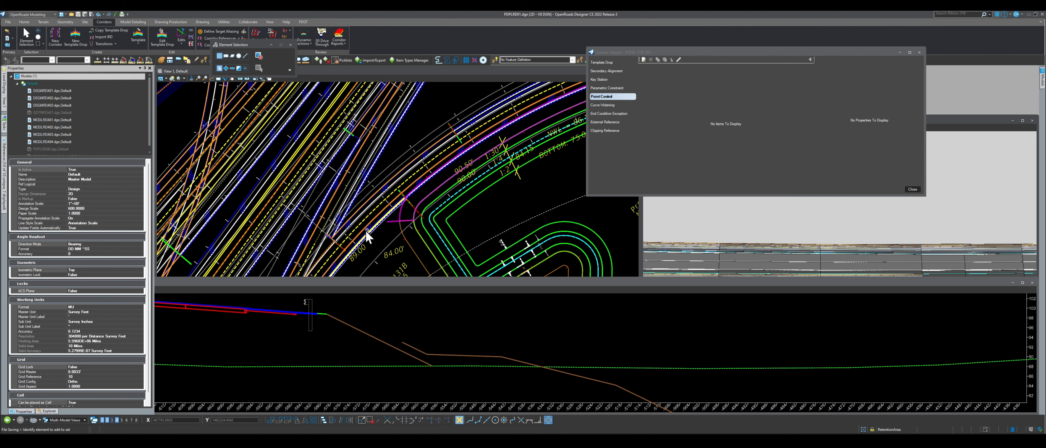
Start a point control described as TIE TO RAMP, locked to the corridor start and ending at the magenta tie by the pond's roadside corner.
scroll(357, 232, "down", 1)
left_click(463, 325)
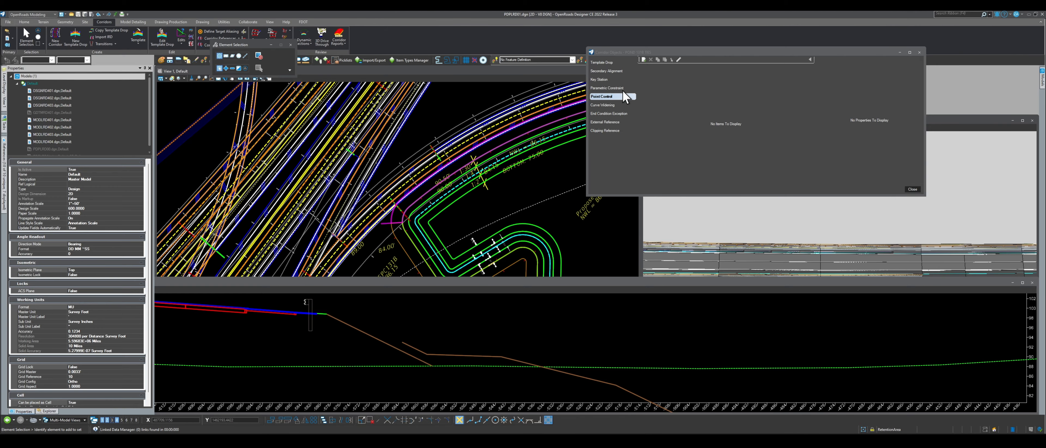
left_click(645, 61)
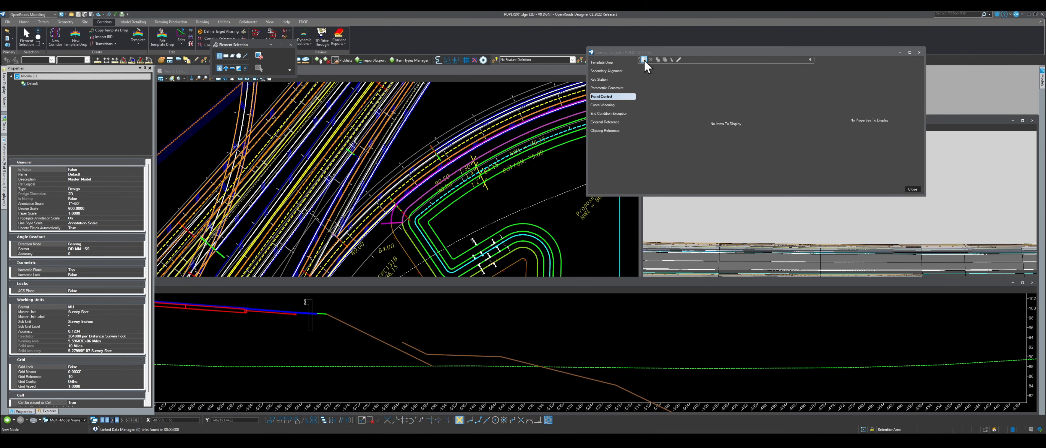
left_click(644, 59)
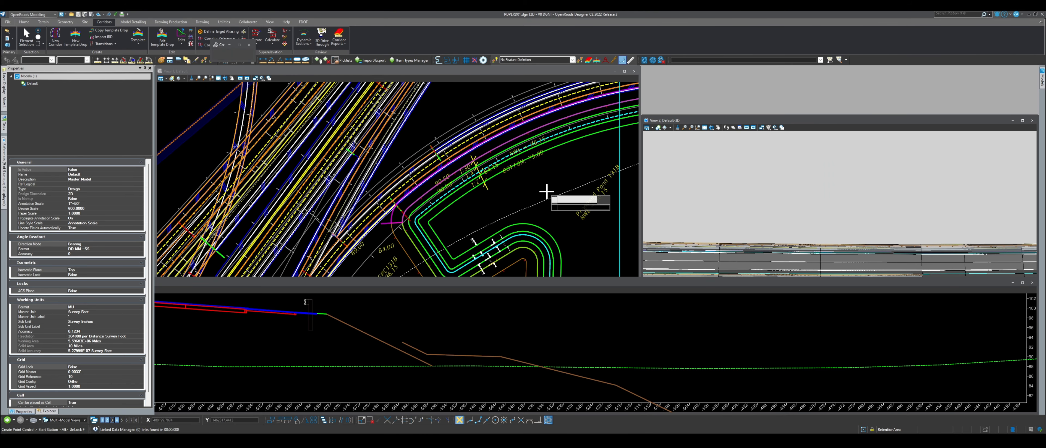
scroll(406, 209, "down", 2)
left_click(406, 208)
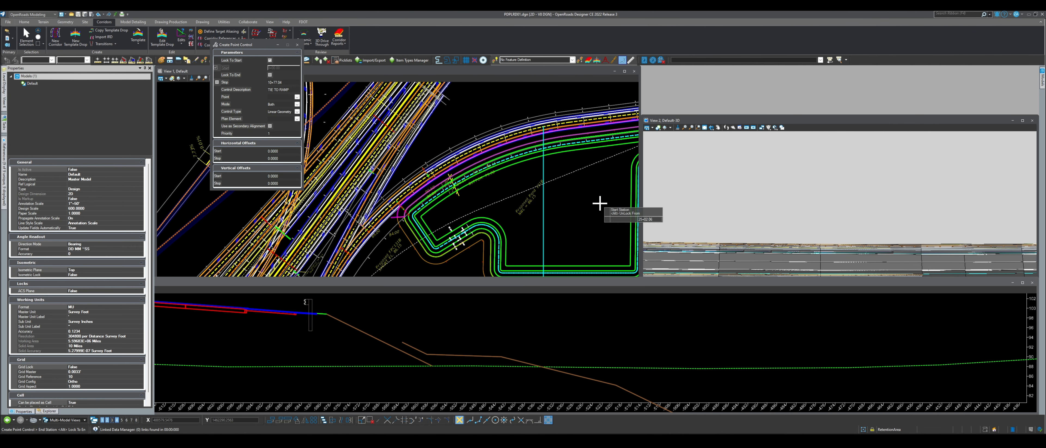
scroll(397, 222, "up", 2)
scroll(397, 221, "up", 2)
left_click(396, 220)
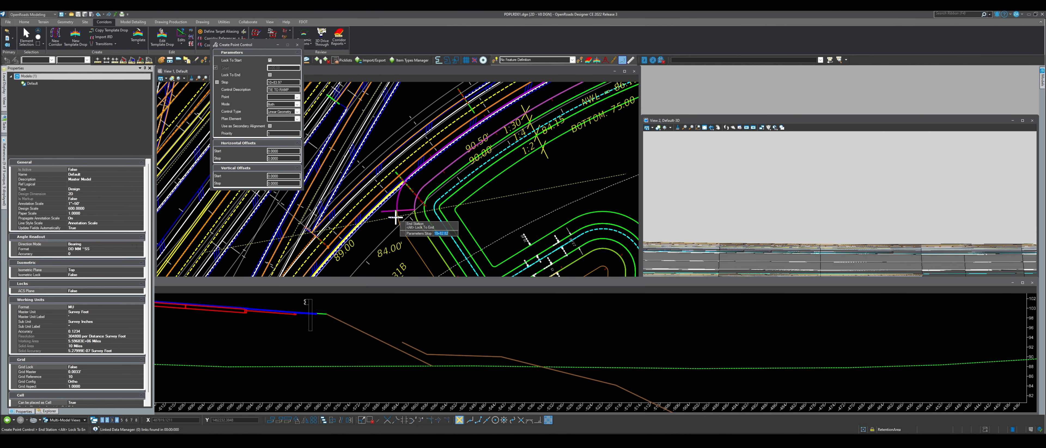
left_click(395, 218)
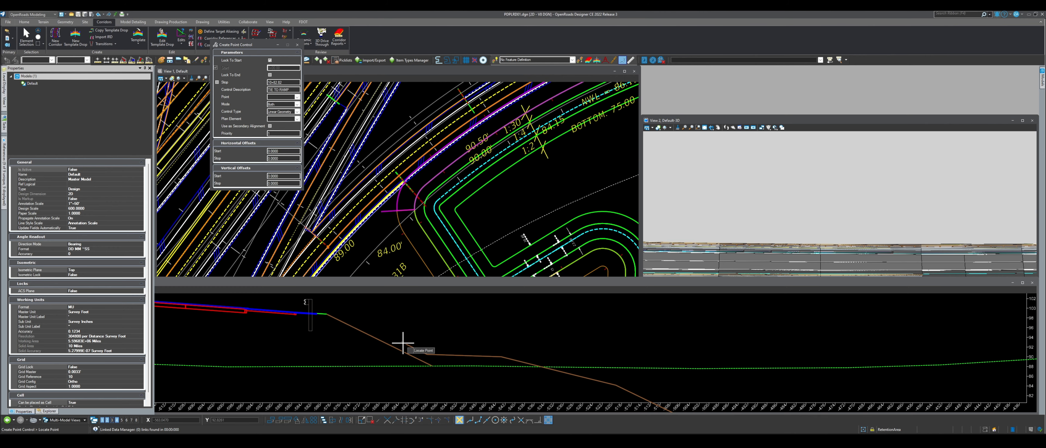
Choose RT_RD_TIE IN on the POND 131B TIES corridor in the 3D model as the point controlled by TIE TO RAMP.
scroll(401, 343, "up", 3)
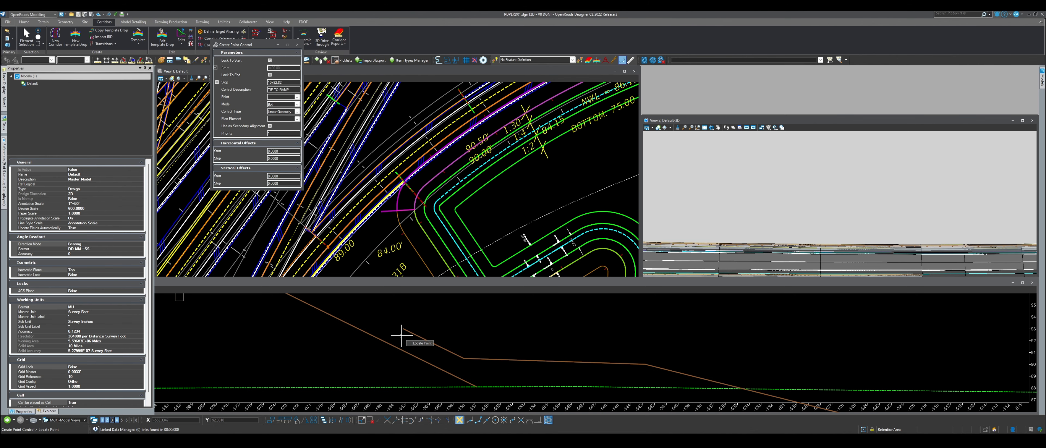
scroll(735, 172, "up", 5)
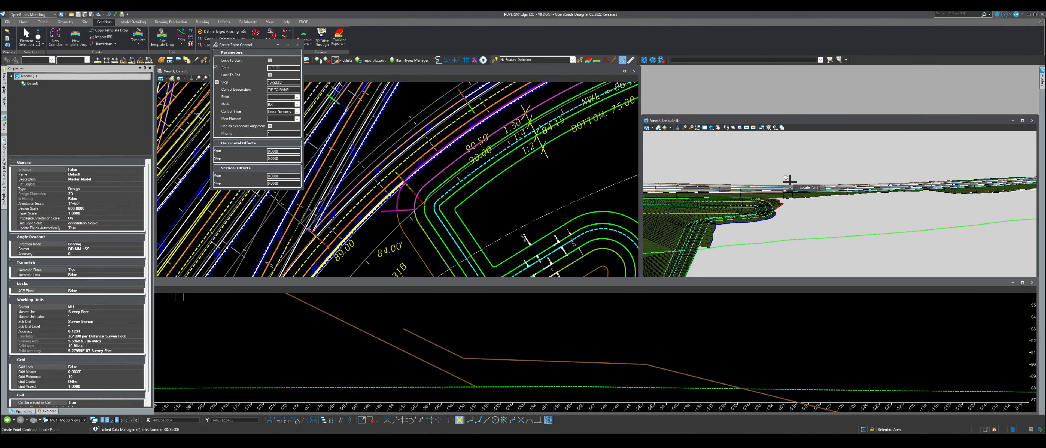
scroll(735, 207, "up", 5)
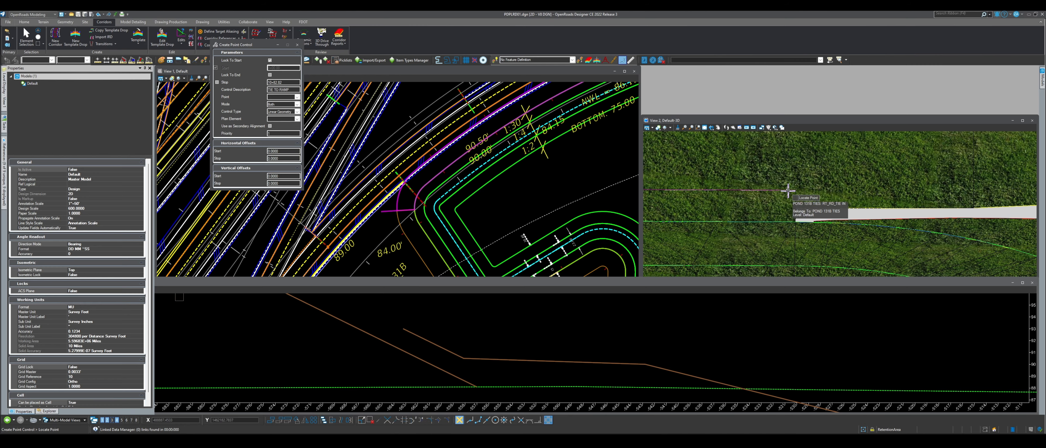
left_click(787, 189)
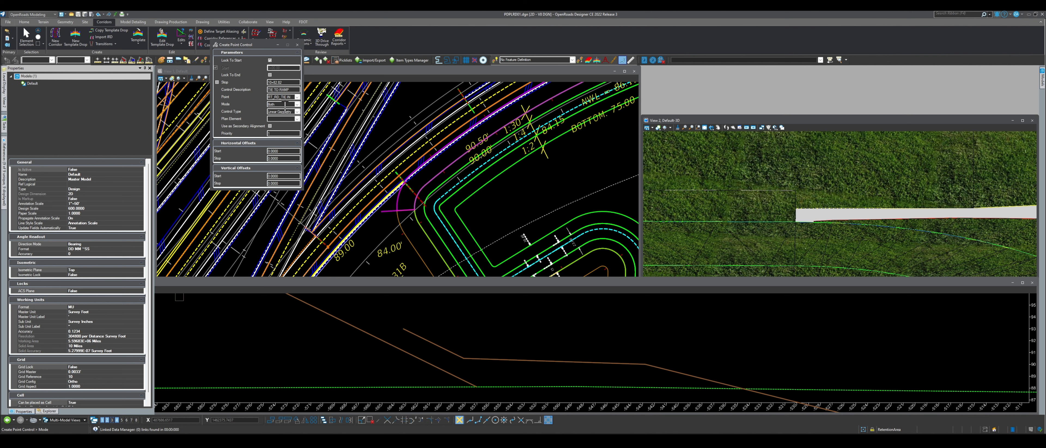
Set the point control's mode to Both and its control type to Corridor Feature.
scroll(416, 344, "down", 3)
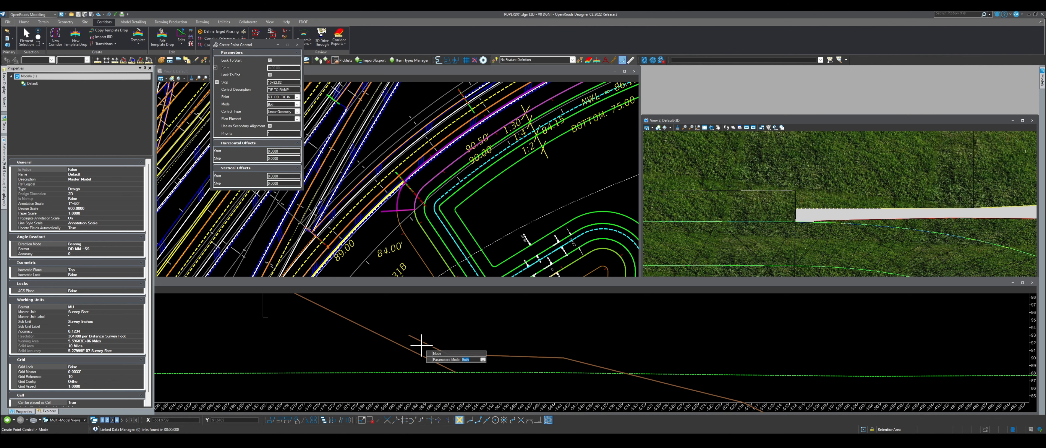
scroll(415, 339, "down", 2)
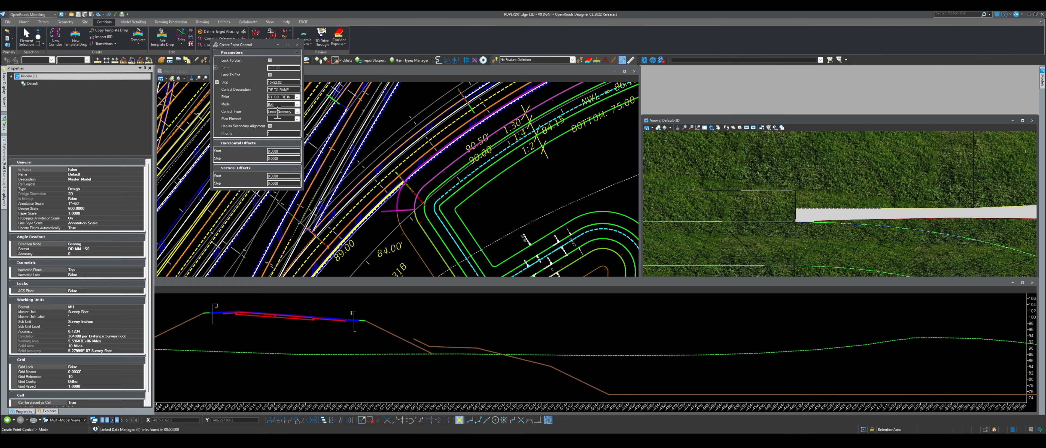
left_click(297, 112)
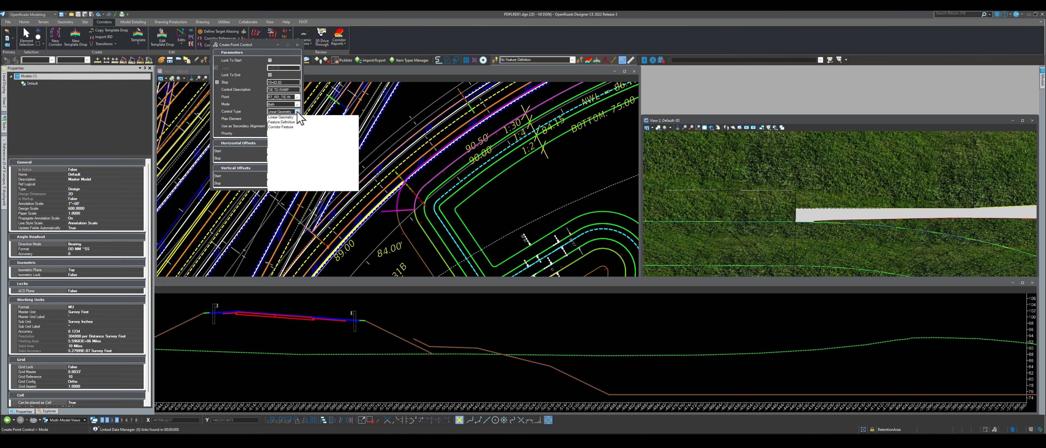
left_click(280, 128)
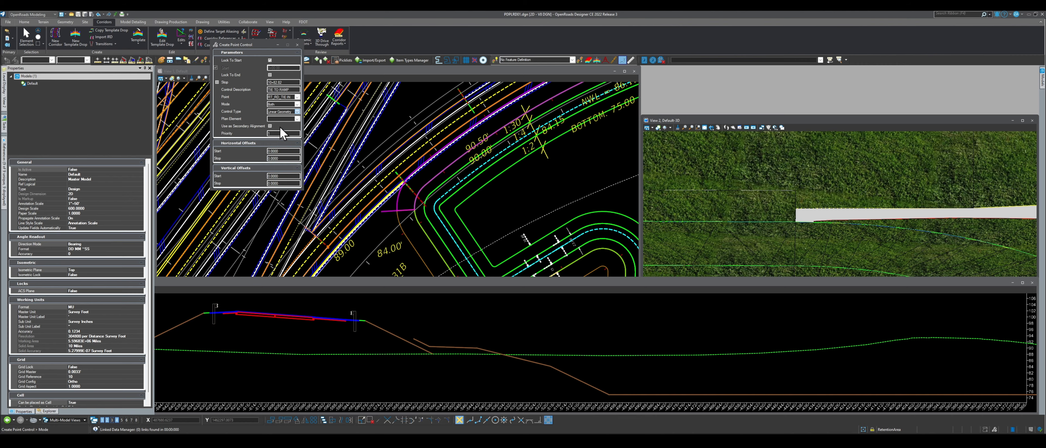
scroll(414, 182, "down", 2)
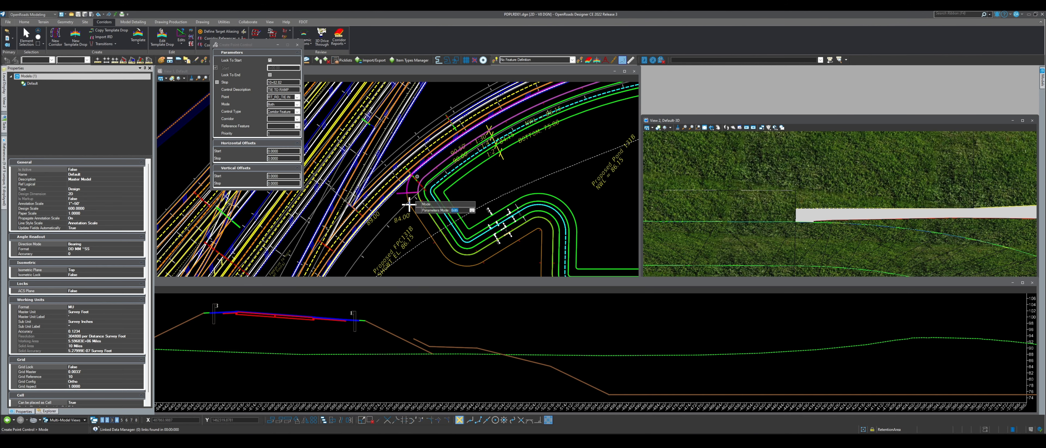
scroll(392, 233, "up", 2)
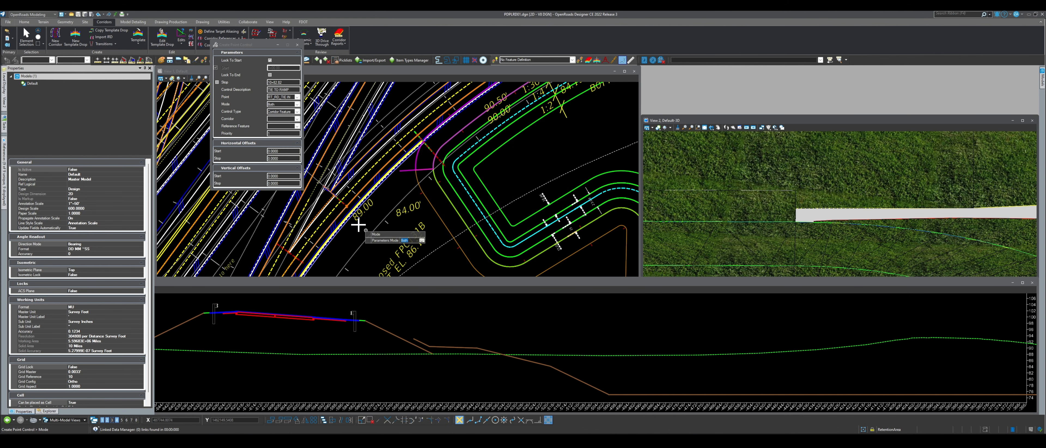
left_click(386, 221)
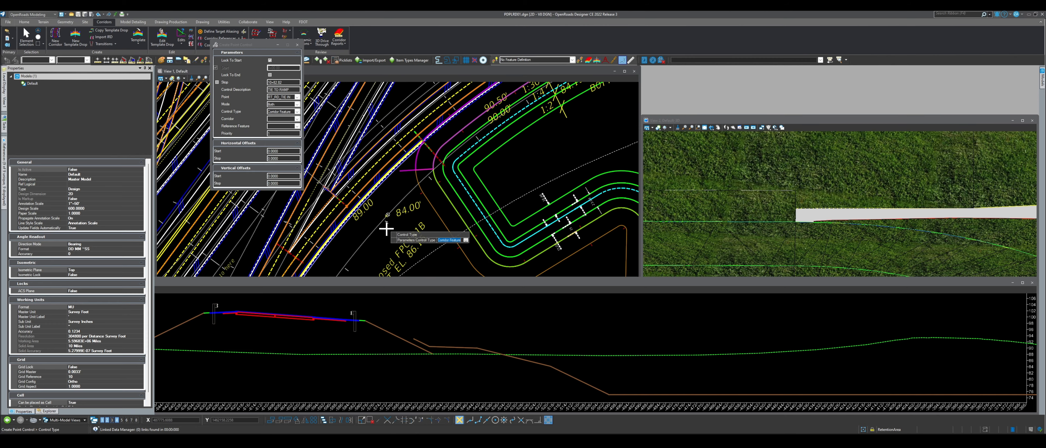
left_click(387, 227)
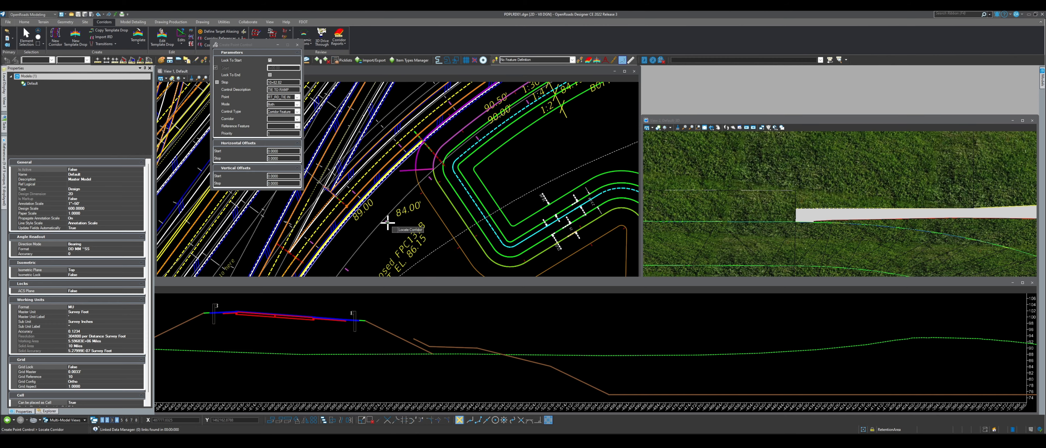
Assign the adjacent RAMP B1-2_RT corridor to the point control, with RT_SLOPE_START_GR as its reference feature.
mouse_move(388, 222)
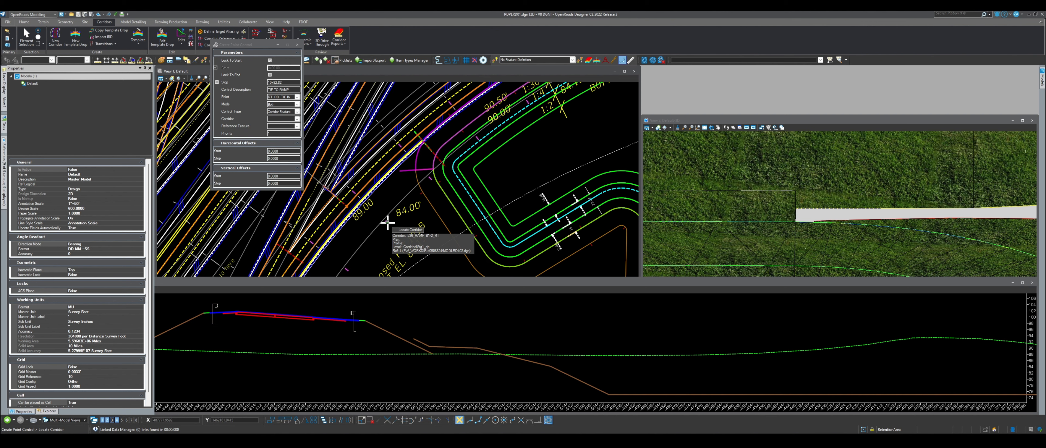
left_click(388, 223)
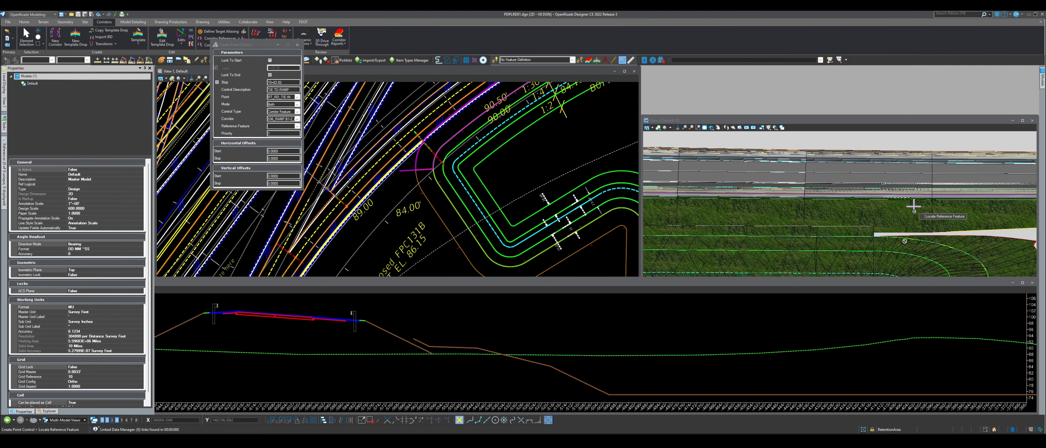
mouse_move(880, 221)
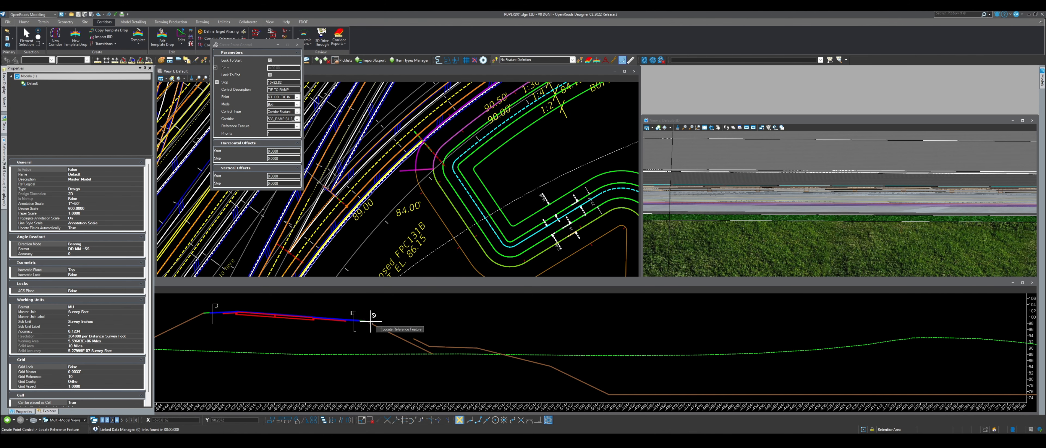
mouse_move(364, 319)
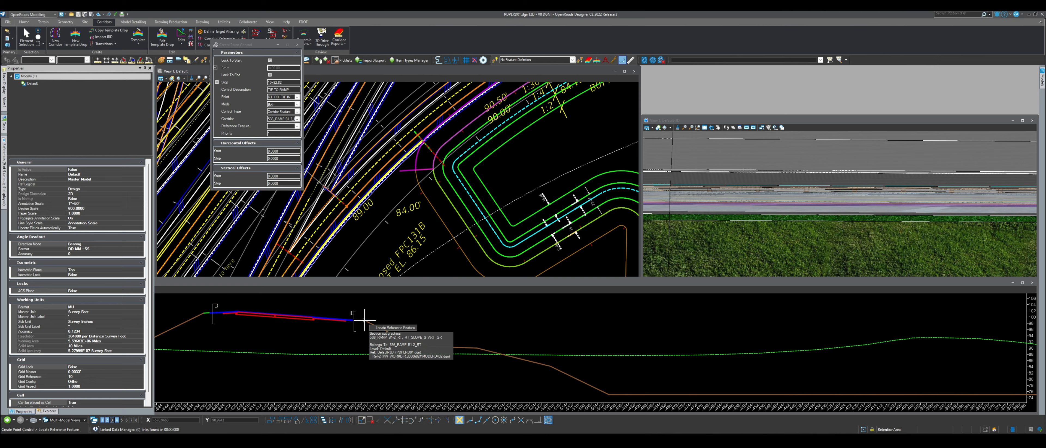
left_click(842, 220)
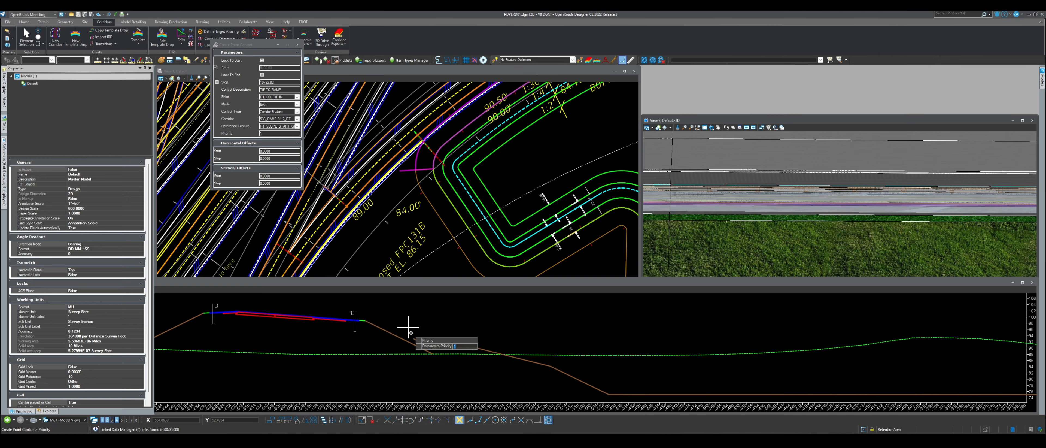
Finish the TIE TO RAMP point control with priority 1 and zero horizontal and vertical offsets.
left_click(551, 324)
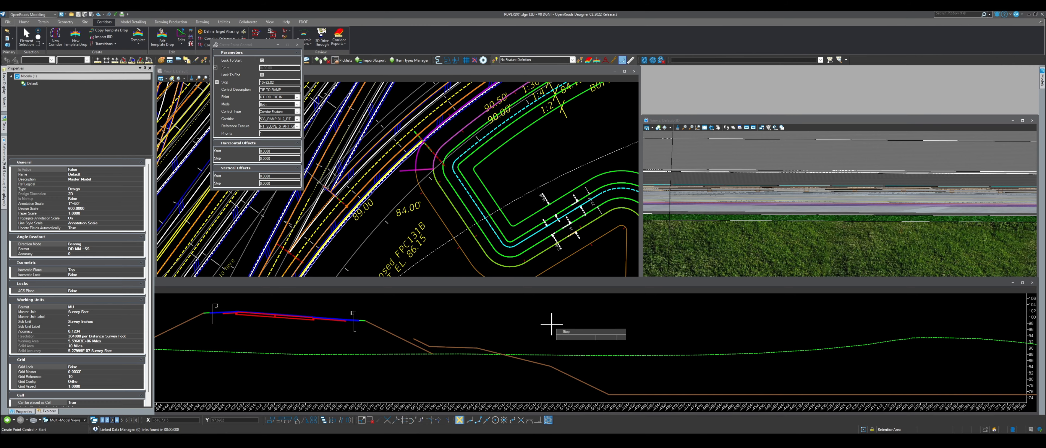
left_click(551, 323)
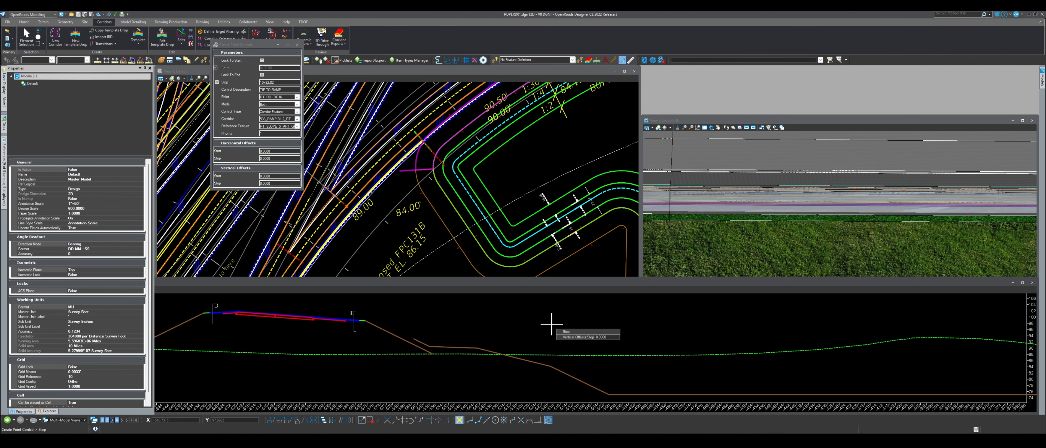
left_click(551, 323)
scroll(551, 324, "down", 1)
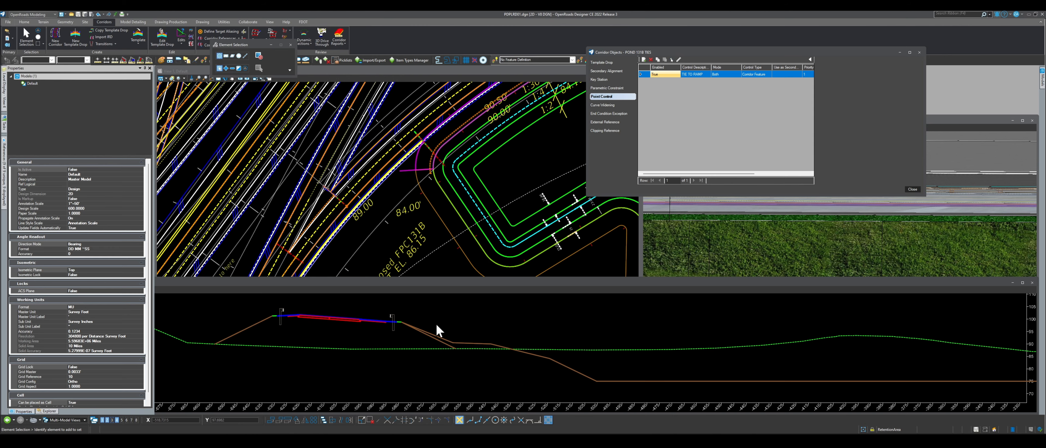
scroll(424, 335, "up", 1)
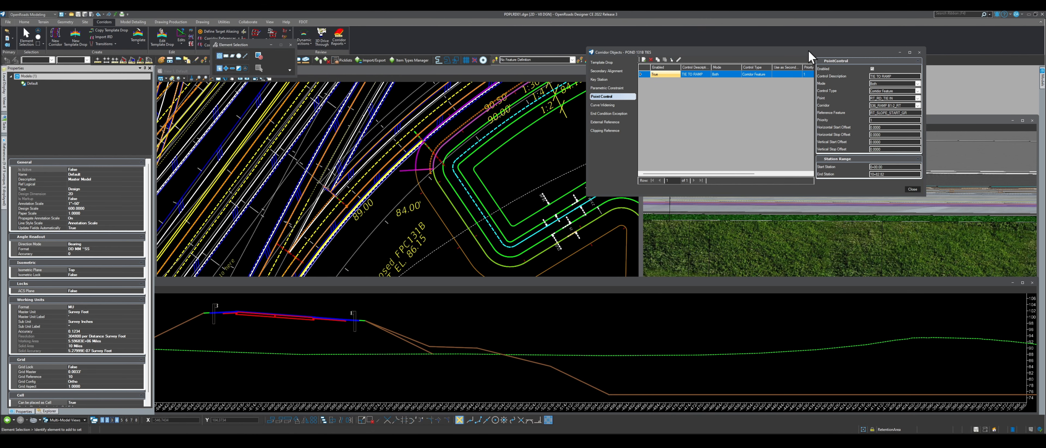
Inspect the tie between the pond grading and the ramp edge from several angles in the 3D model.
left_click_drag(807, 50, 477, 30)
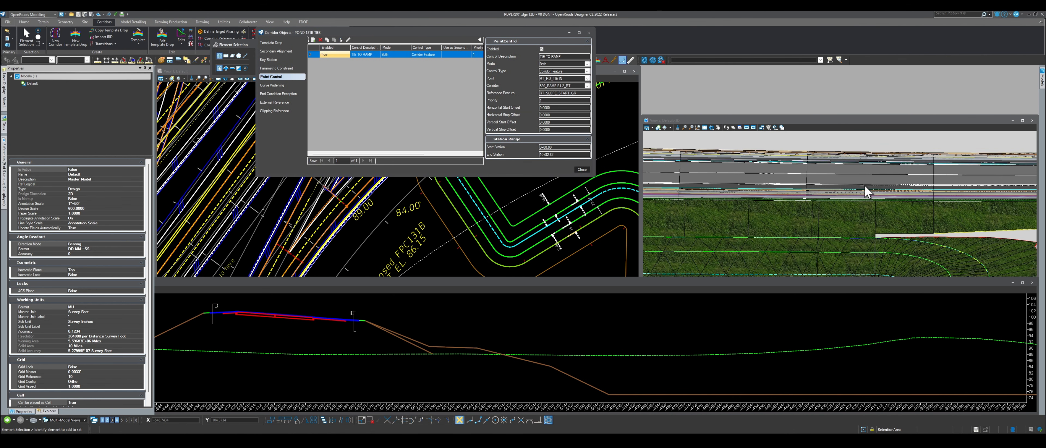
scroll(959, 198, "down", 3)
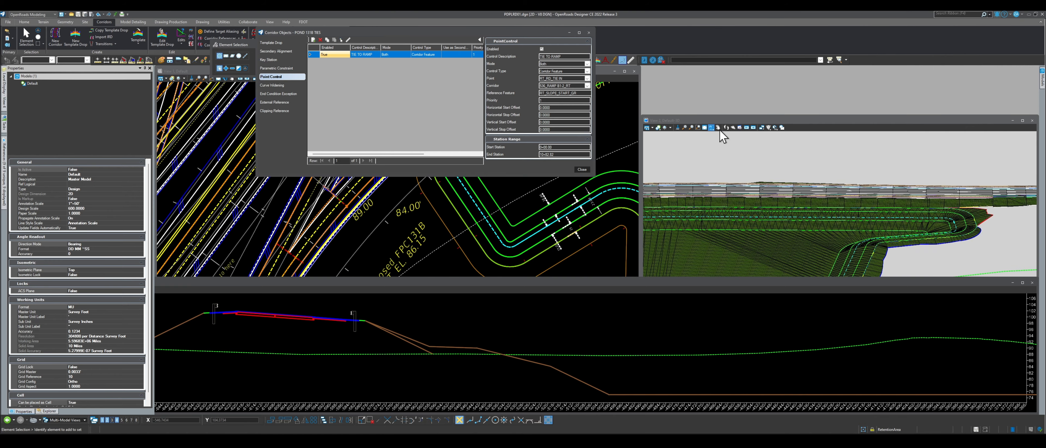
left_click(710, 127)
left_click(962, 222)
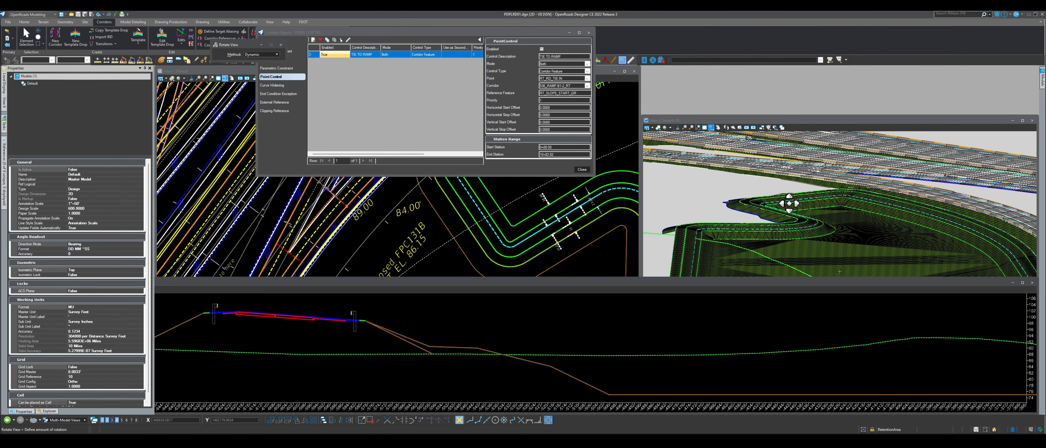
left_click(718, 126)
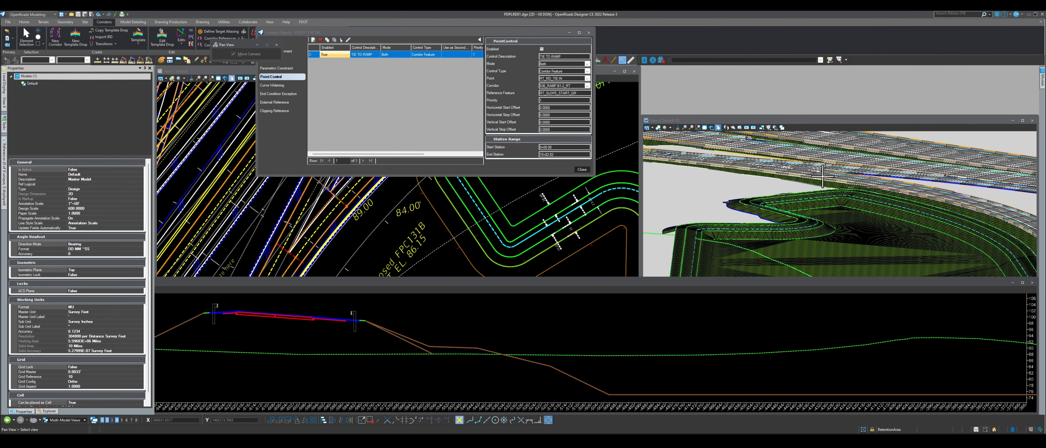
scroll(822, 233, "up", 6)
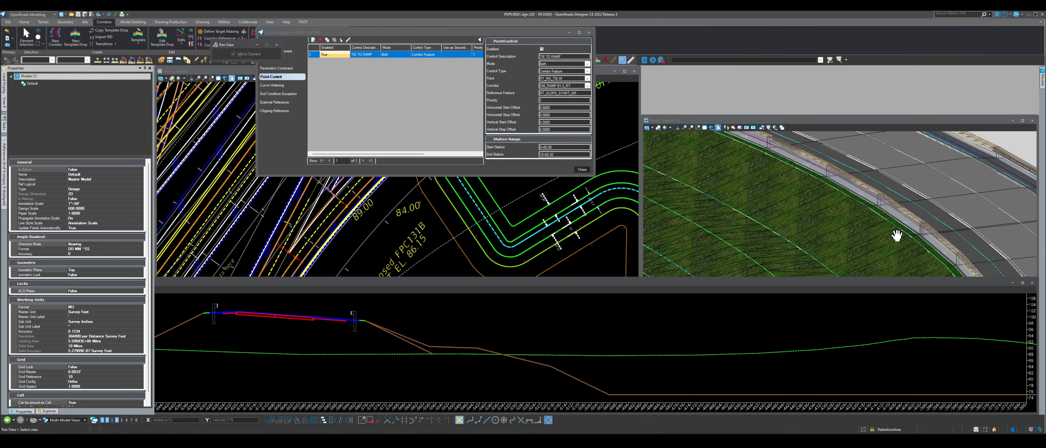
left_click(710, 127)
left_click(800, 198)
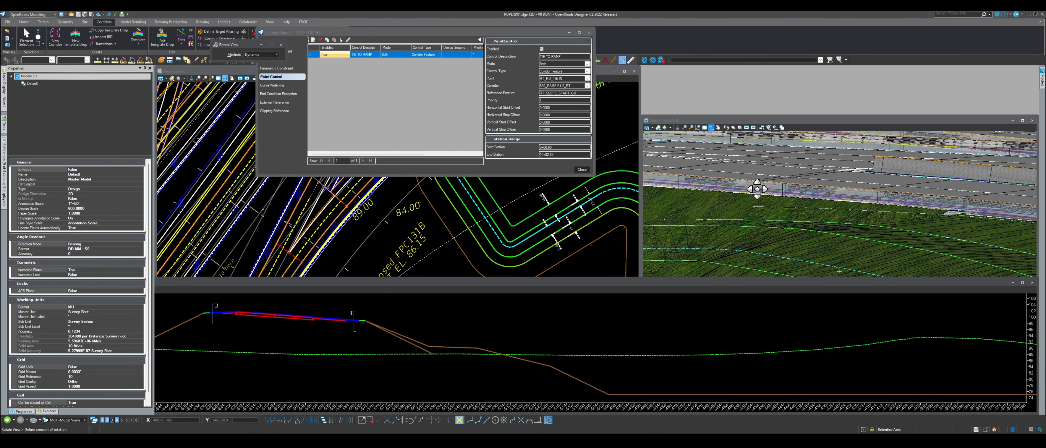
left_click(756, 188)
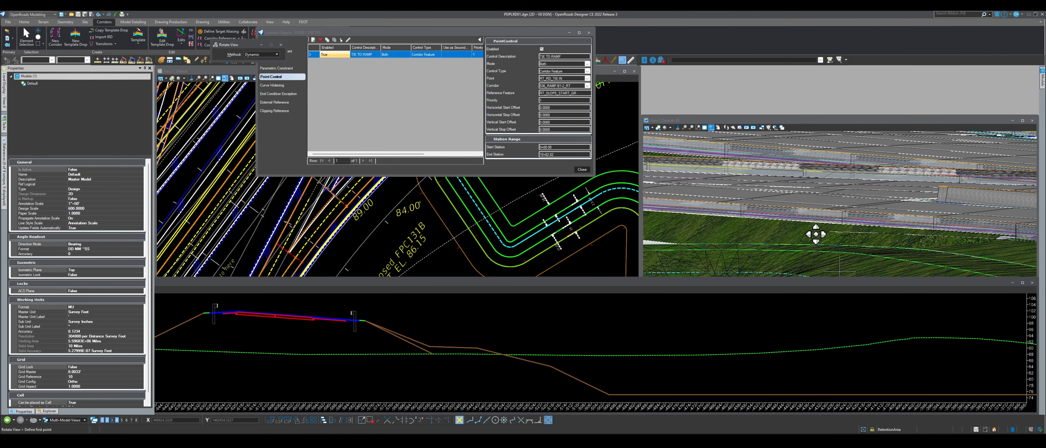
left_click(794, 234)
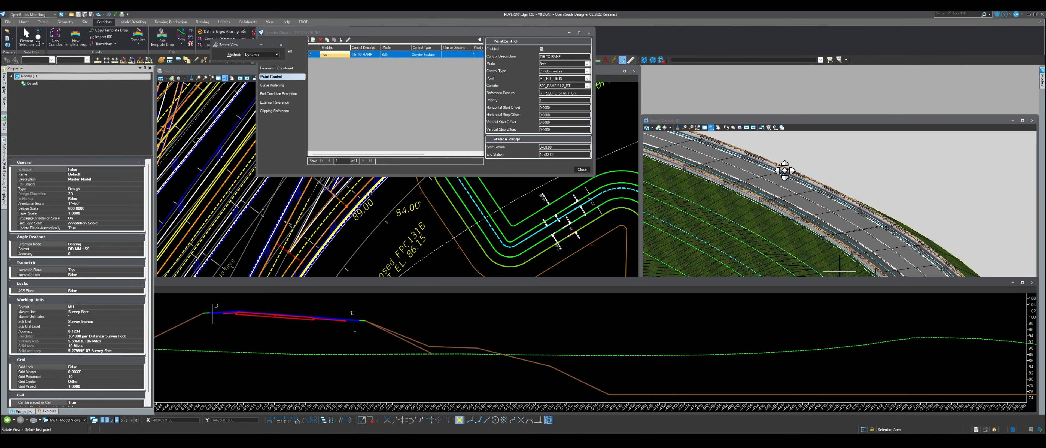
Examine where the pond grading meets the ramp edge, both in the 3D model and in the cross section.
left_click(784, 169)
left_click(717, 127)
left_click_drag(846, 241, 830, 153)
left_click_drag(887, 243, 824, 200)
left_click_drag(863, 251, 824, 192)
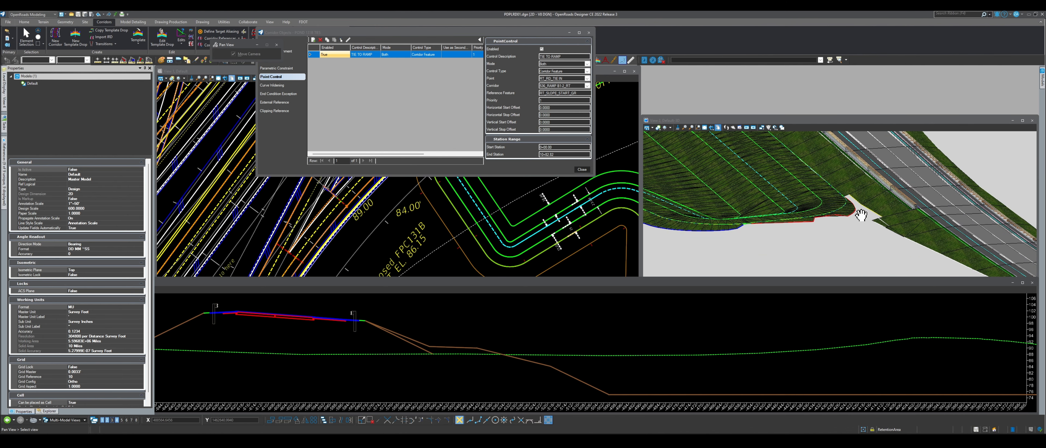
scroll(866, 206, "up", 3)
scroll(852, 240, "down", 3)
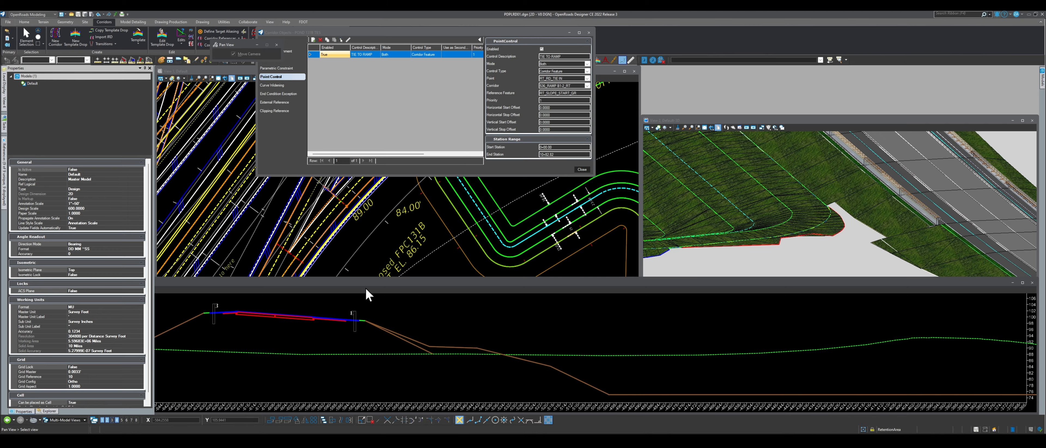
scroll(407, 342, "down", 2)
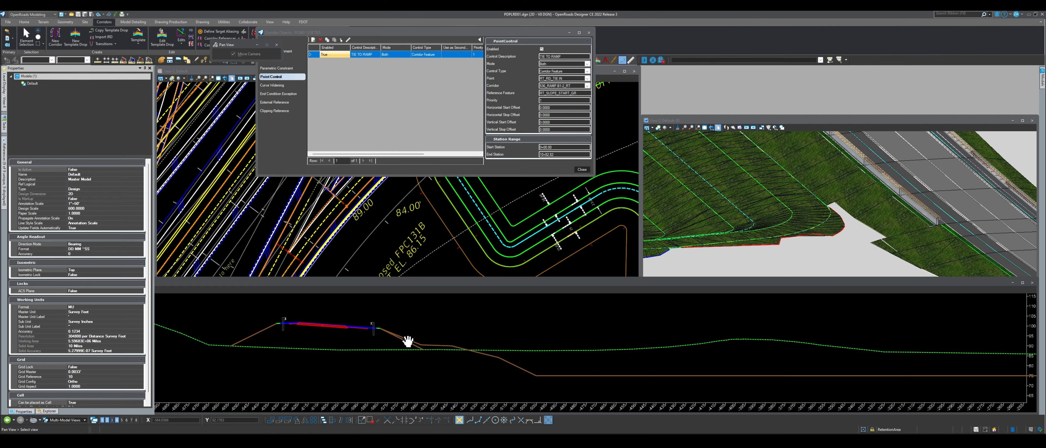
scroll(407, 341, "up", 2)
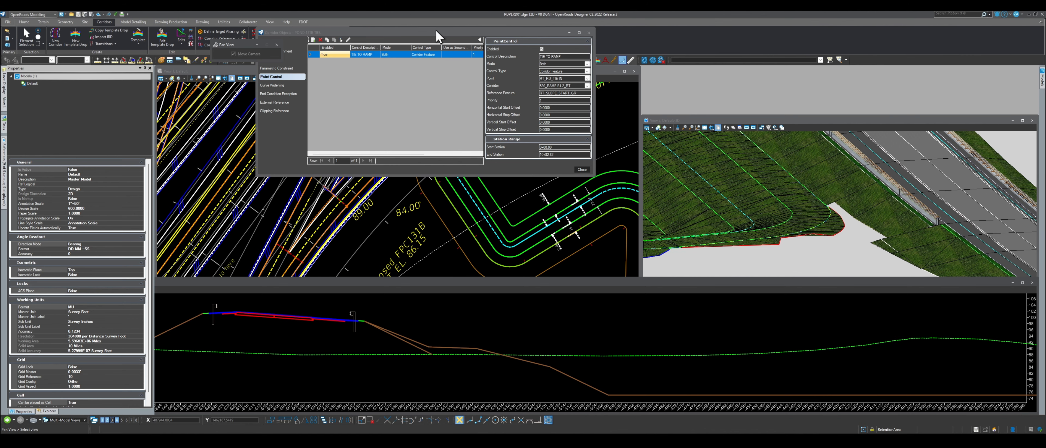
Delete the TIE TO RAMP point control and the roadway-side tie-in template drop from the POND 131B TIES corridor.
left_click_drag(438, 36, 749, 95)
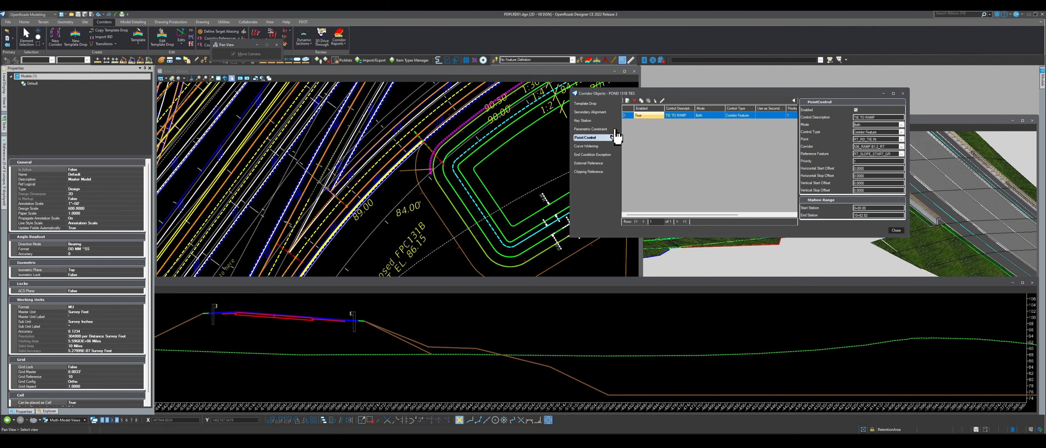
left_click(634, 100)
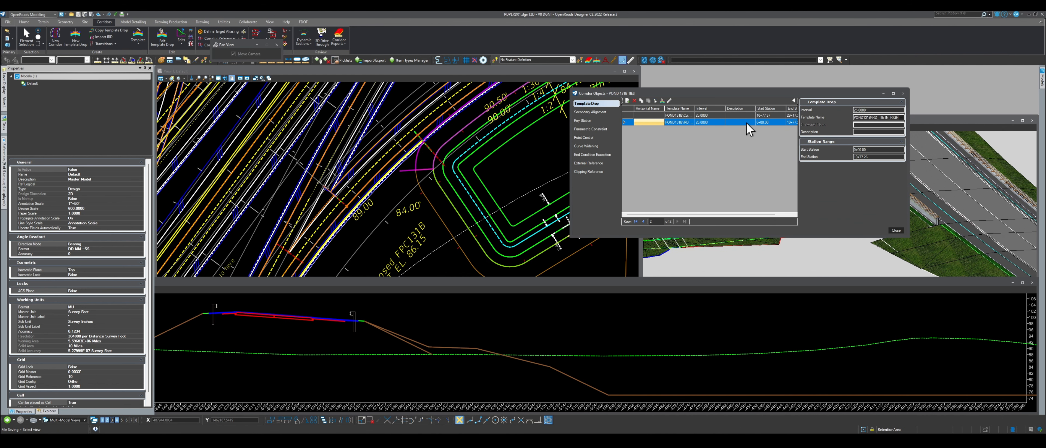
left_click(634, 101)
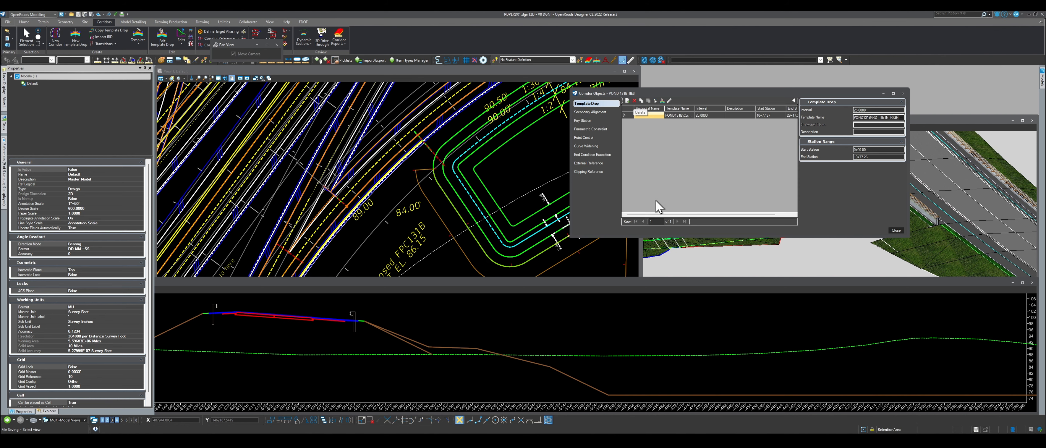
Examine the gap between the pond berm's outer edge and the ramp side slope in plan and cross section.
scroll(467, 345, "down", 2)
scroll(458, 344, "up", 2)
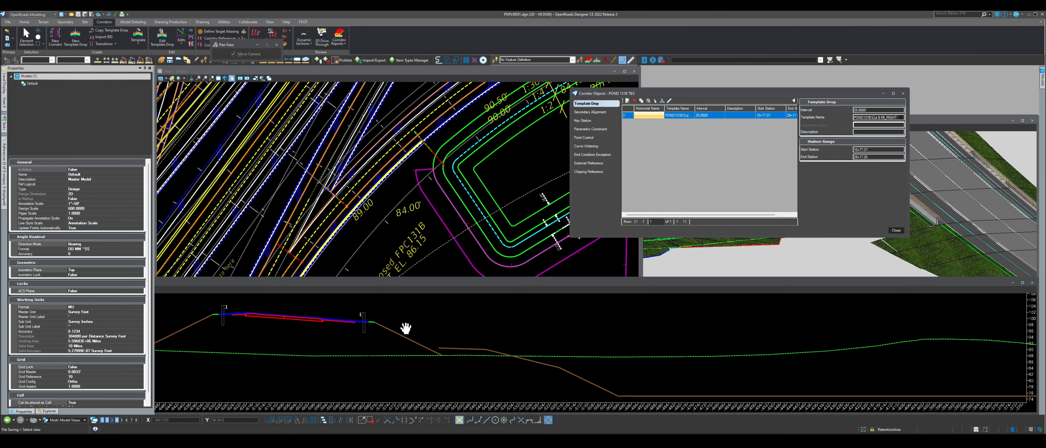
scroll(384, 248, "down", 3)
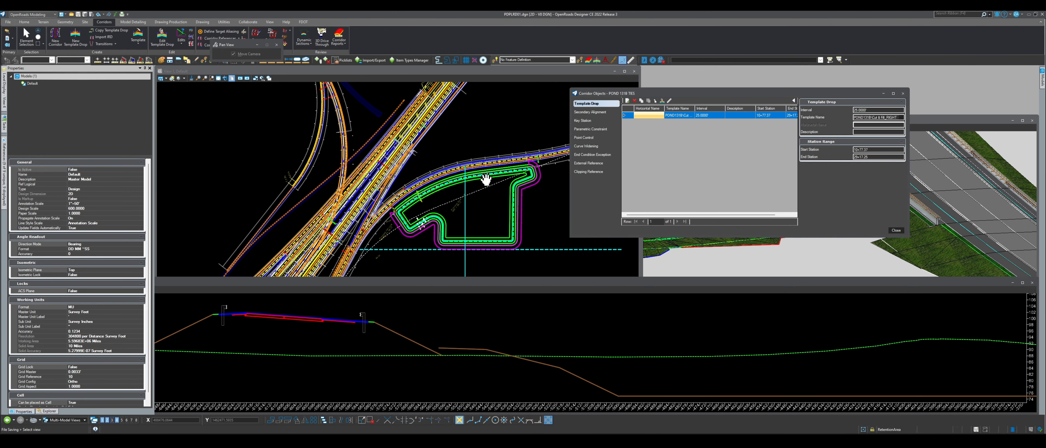
scroll(450, 177, "up", 3)
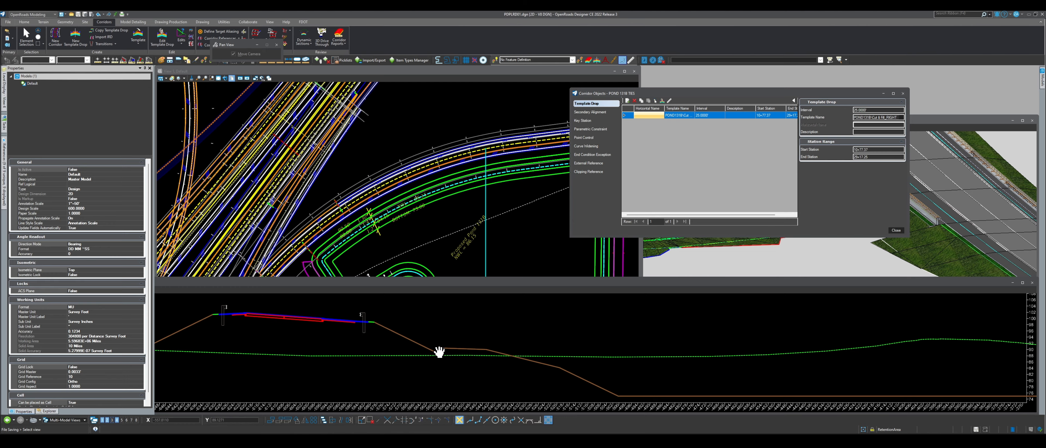
scroll(451, 205, "down", 1)
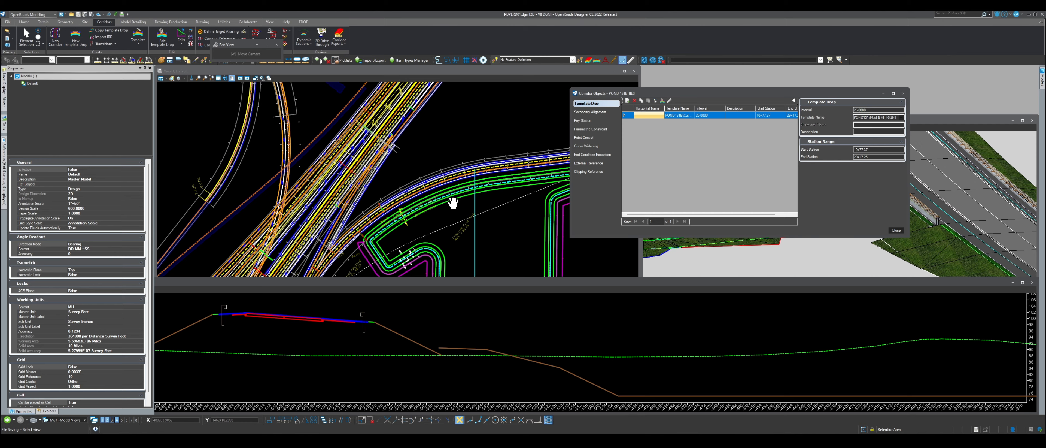
scroll(352, 259, "down", 1)
scroll(351, 259, "up", 2)
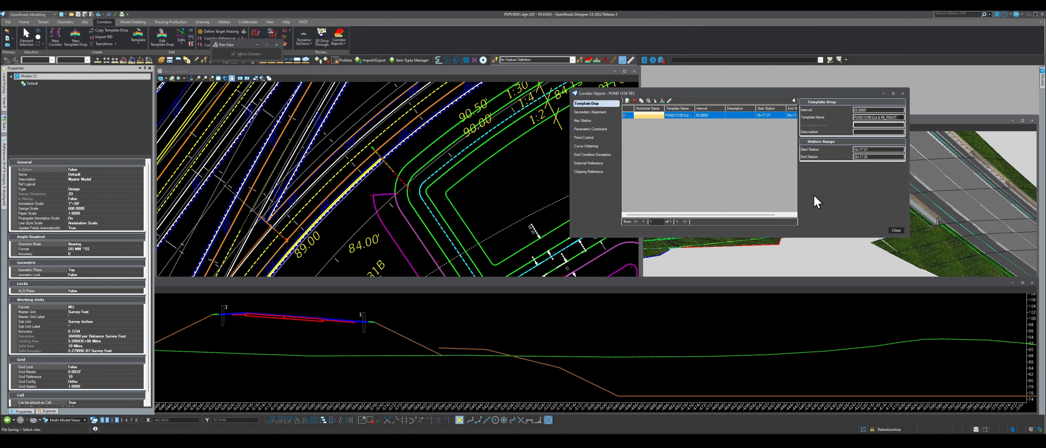
left_click(26, 36)
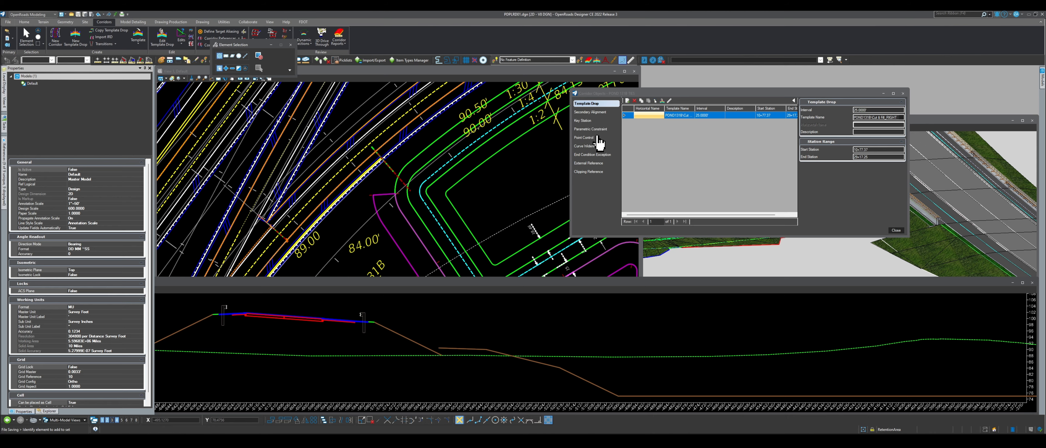
scroll(416, 213, "down", 2)
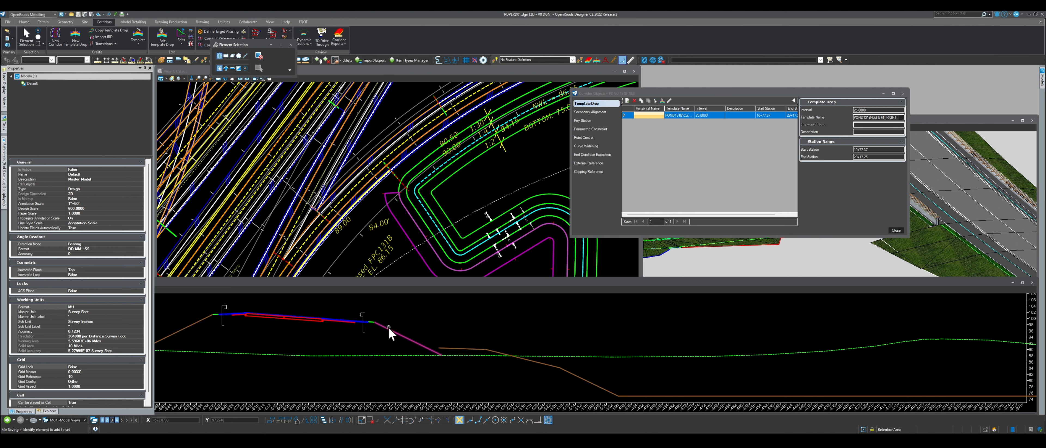
scroll(442, 356, "up", 2)
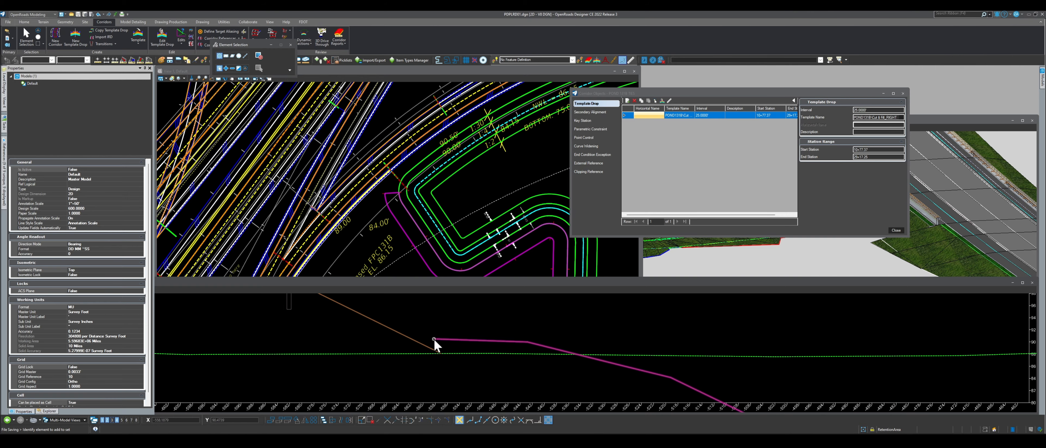
scroll(434, 339, "down", 2)
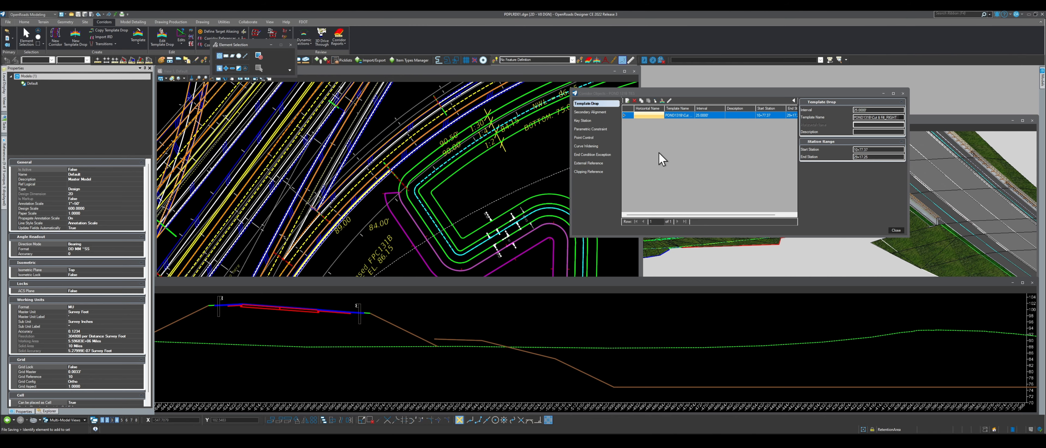
Review both ends of the pond's ramp-side edge in plan and 3D, closing the corridor's object settings.
scroll(350, 213, "down", 1)
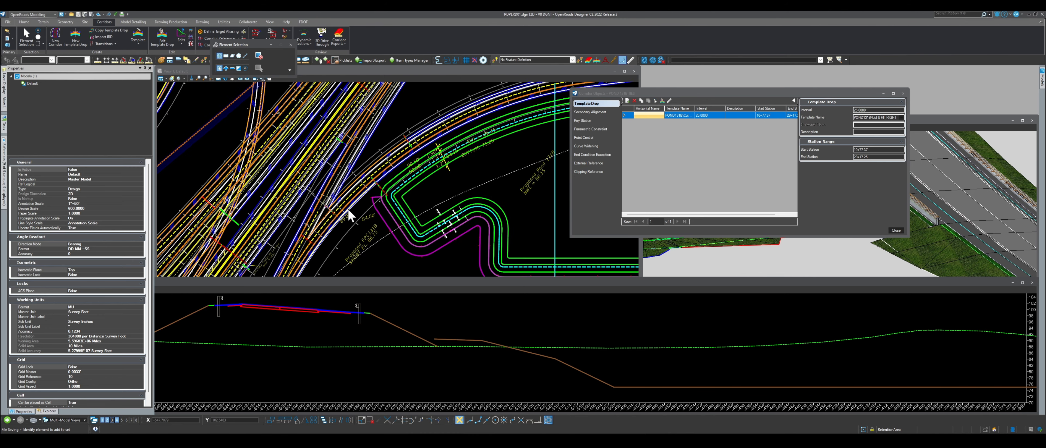
scroll(350, 214, "down", 2)
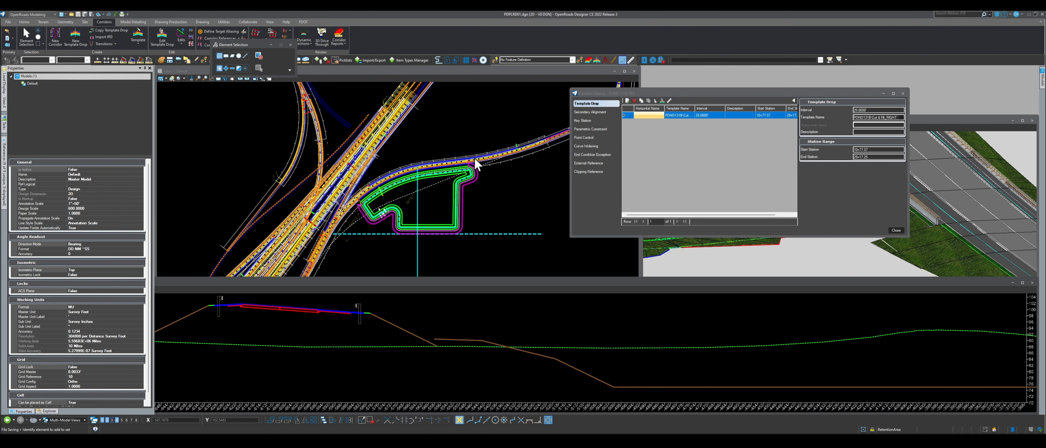
scroll(474, 163, "up", 3)
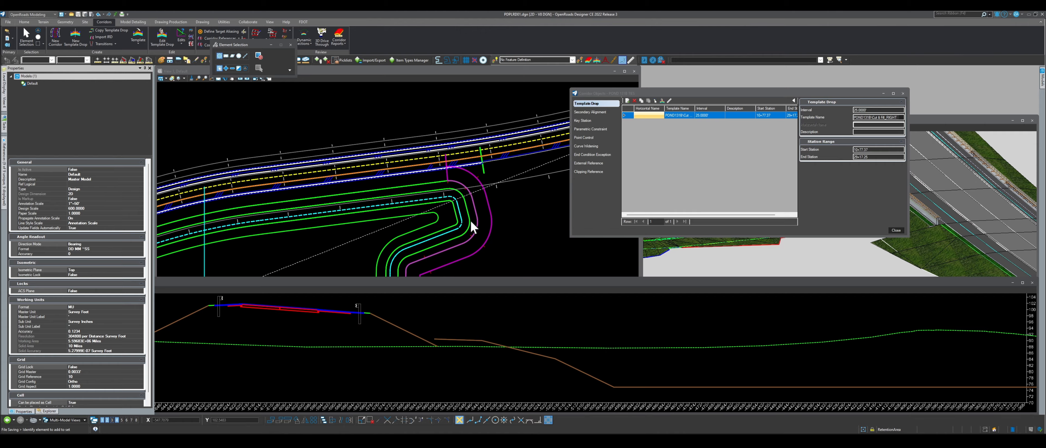
left_click(902, 93)
scroll(853, 221, "down", 10)
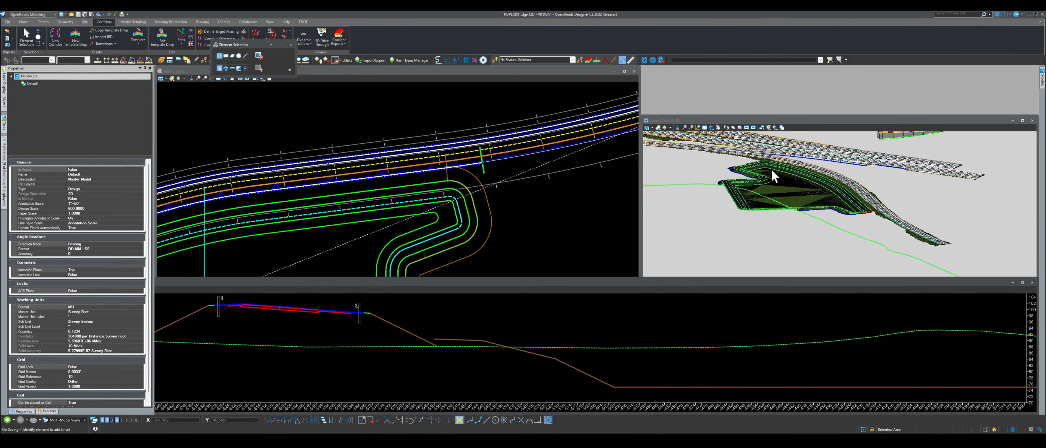
scroll(772, 170, "up", 5)
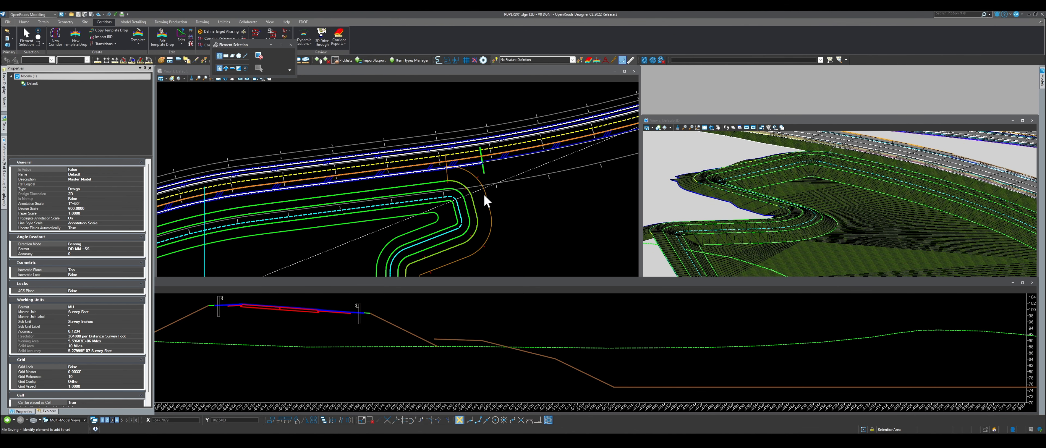
scroll(457, 140, "down", 5)
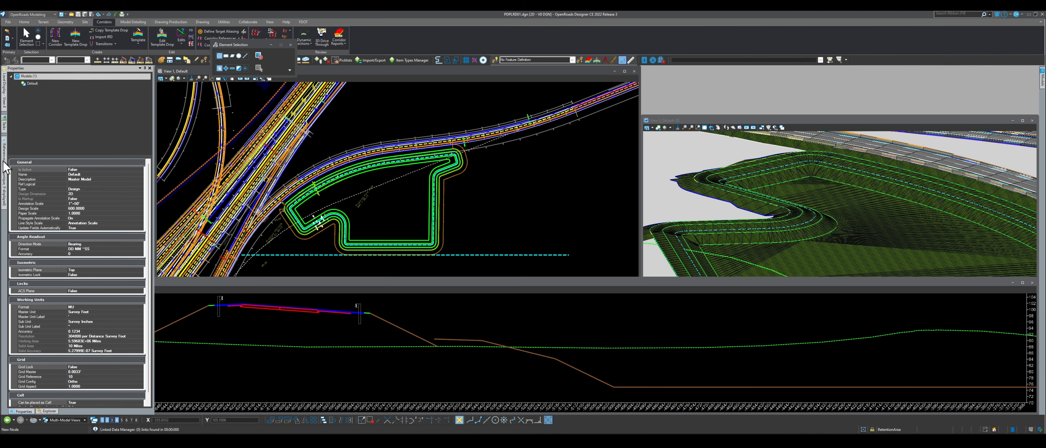
Turn off the display of the MODLRD401 through MODLRD404 reference files in the plan view.
mouse_move(6, 164)
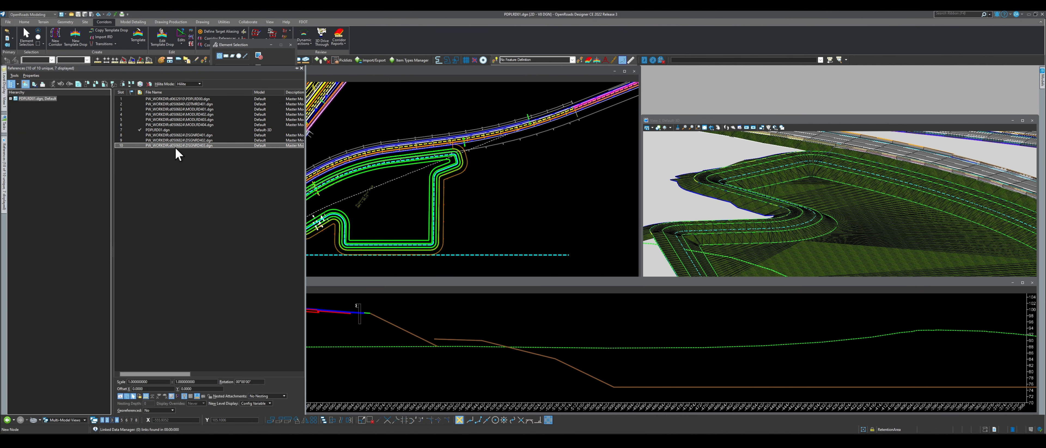
left_click(203, 124)
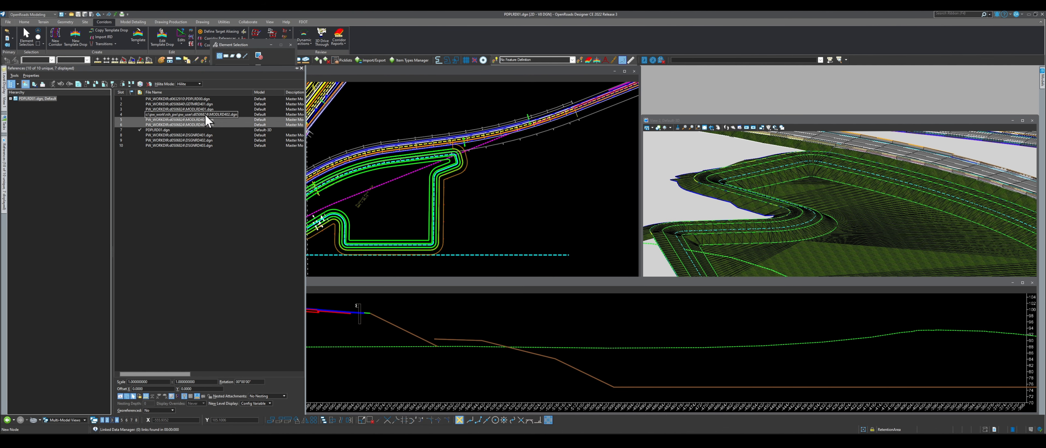
left_click(206, 110, "shift")
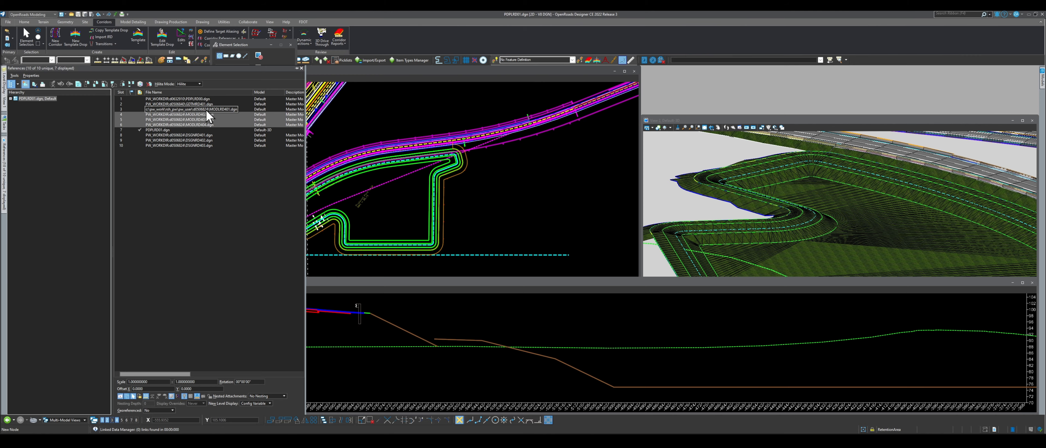
left_click(121, 396)
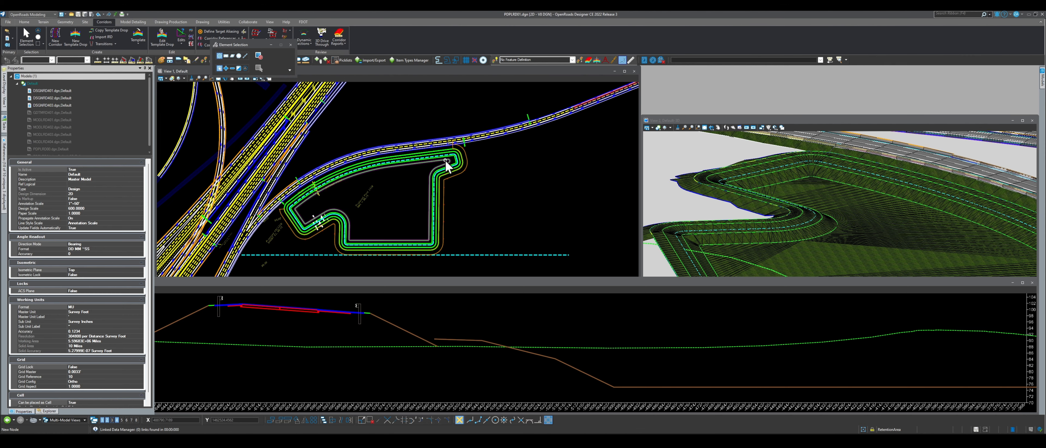
Delete the Cut & Fill_RIGHT template drop around the pond and the POND 131B TIES corridor itself.
scroll(446, 179, "up", 3)
left_click(446, 190)
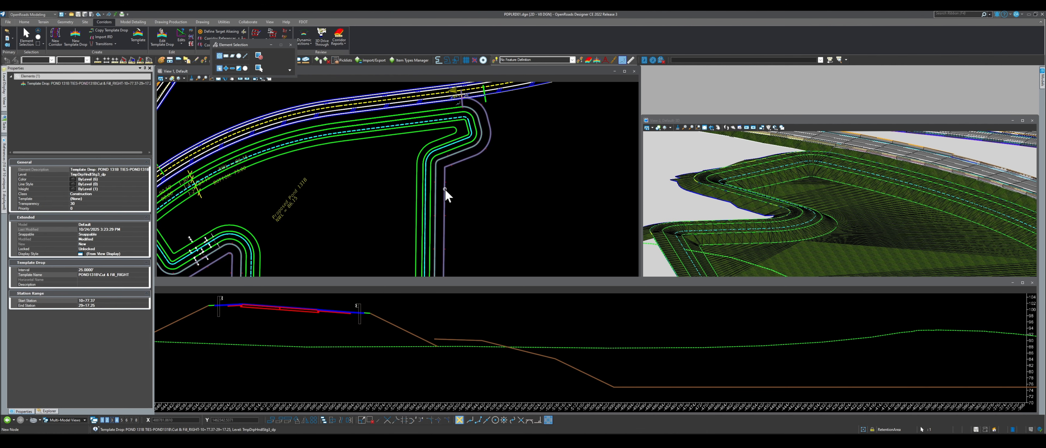
key("Delete")
left_click(486, 186)
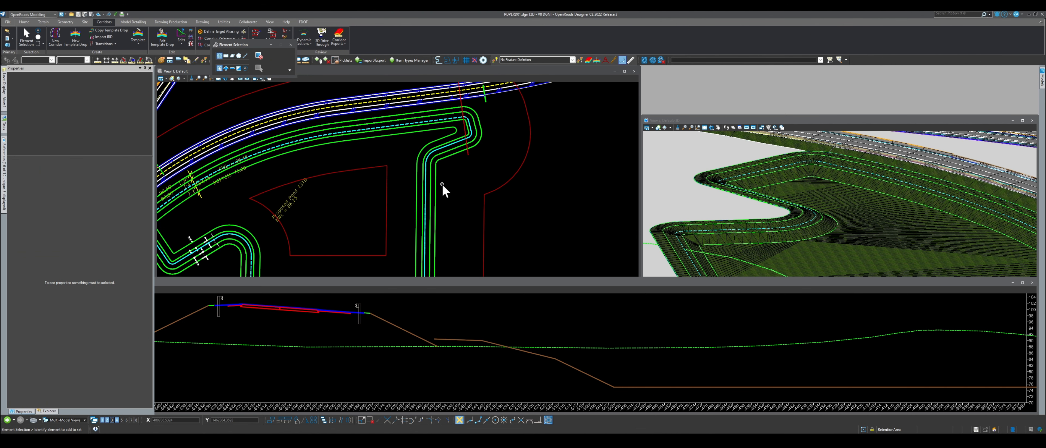
scroll(446, 187, "up", 3)
left_click(544, 195)
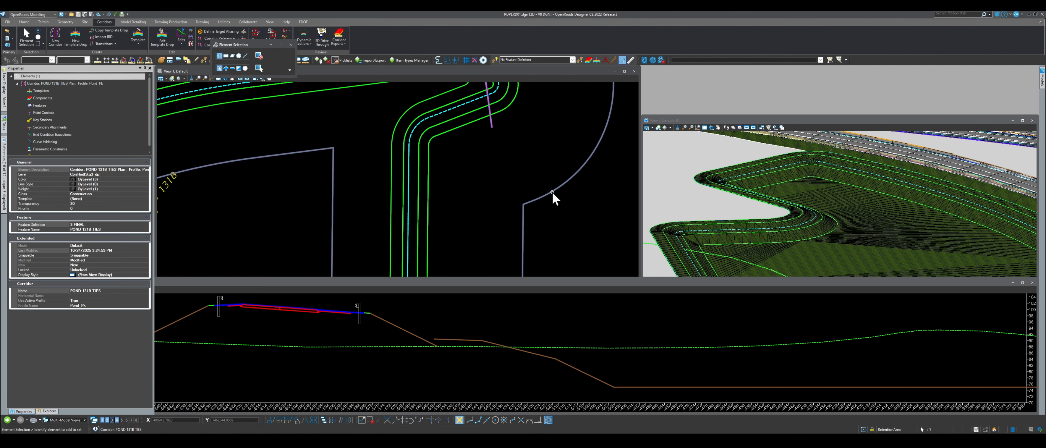
left_click(658, 190)
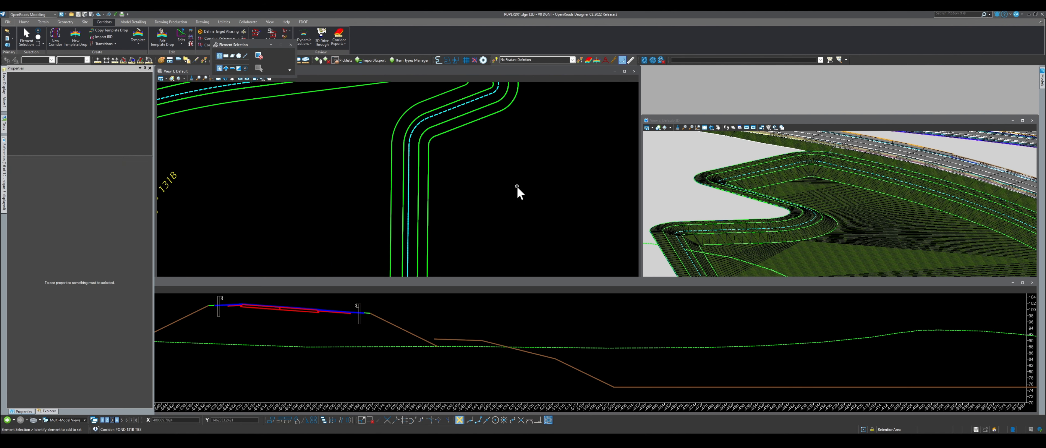
Remove the POND 131B surface template from the pond in the 3D model.
scroll(517, 185, "down", 6)
scroll(873, 216, "up", 1)
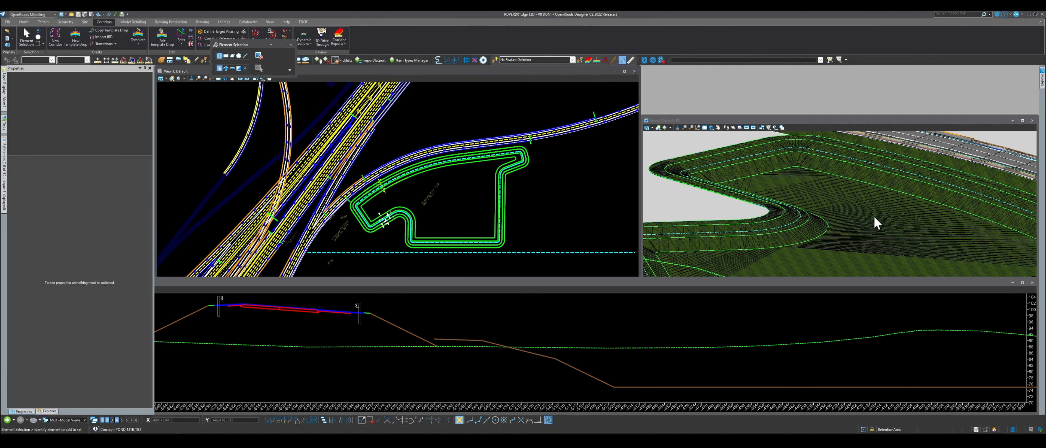
left_click(852, 207)
left_click(861, 210)
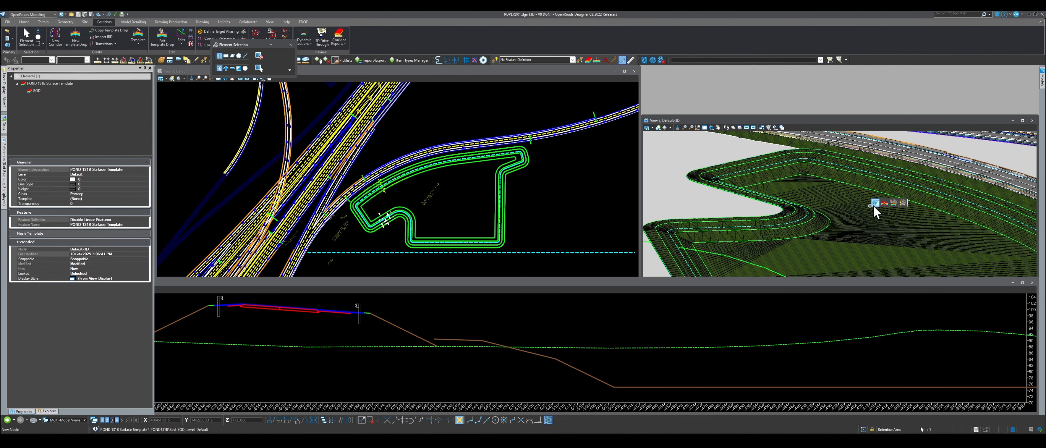
left_click(885, 203)
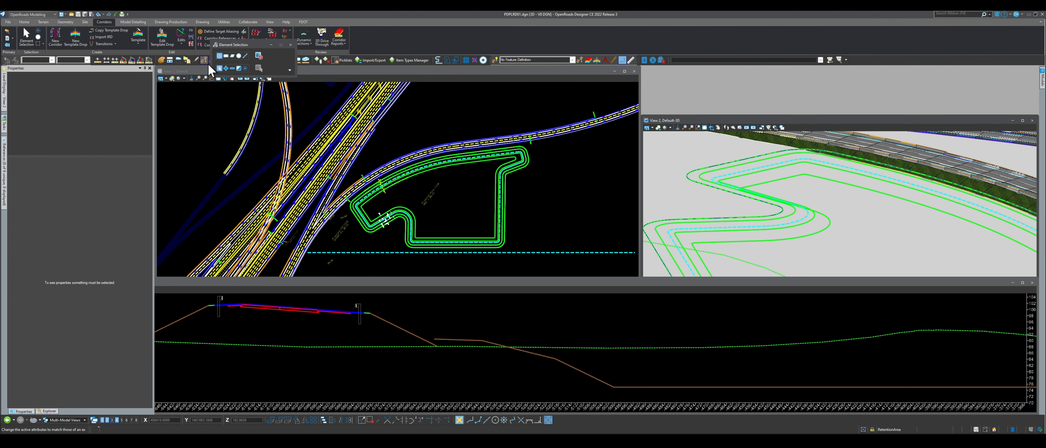
Turn on the level that displays the pond's terrain surface in the 3D view.
left_click(4, 88)
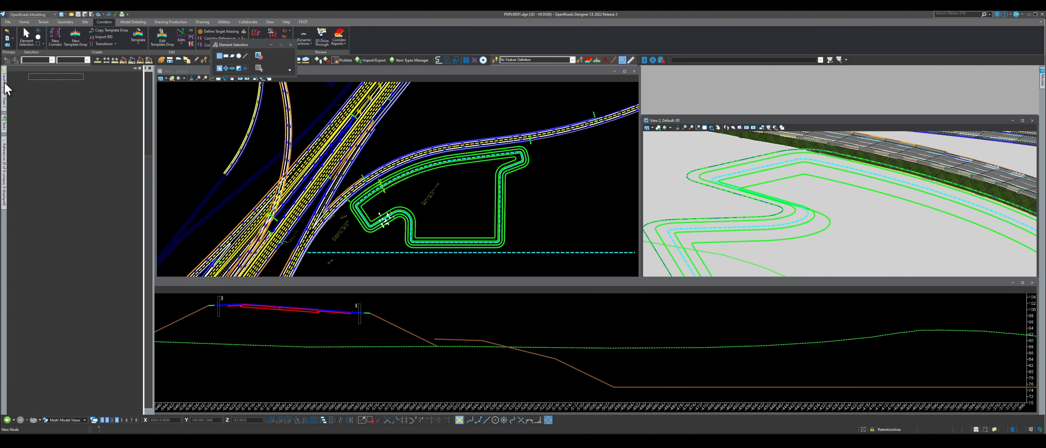
left_click(32, 233)
left_click(31, 238)
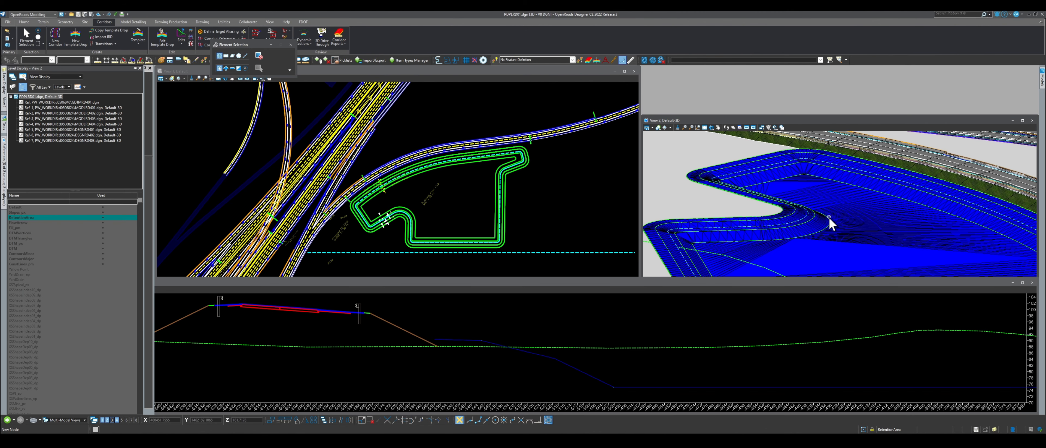
Delete the POND 131B terrain model from the 3D view.
left_click(851, 211)
mouse_move(850, 211)
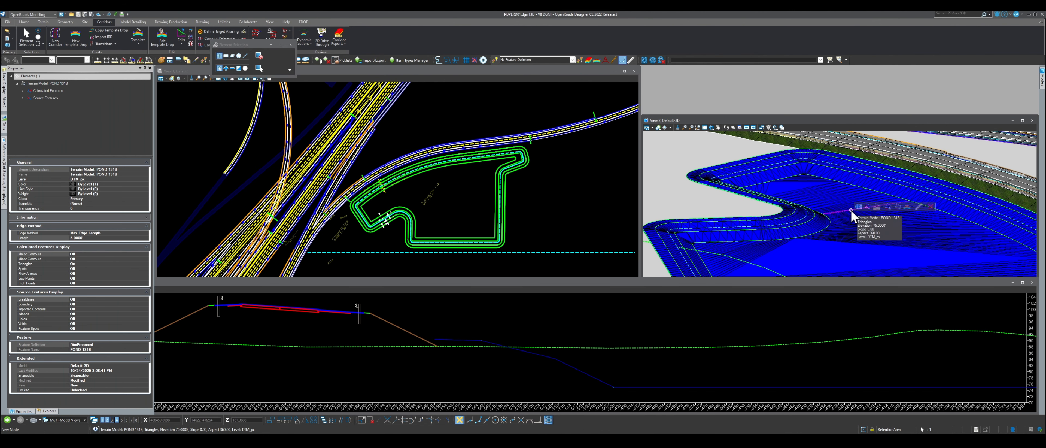
left_click(930, 208)
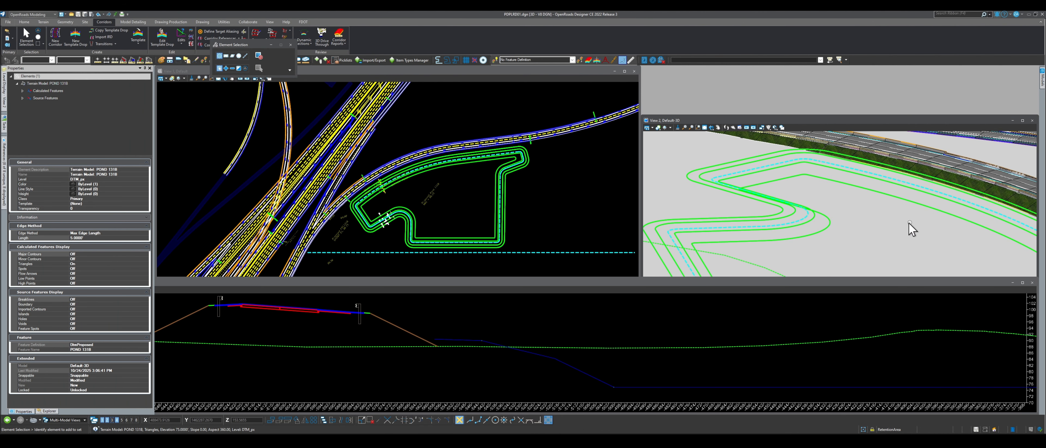
Set the 3D view to the Top orientation.
left_click(710, 128)
left_click(732, 142)
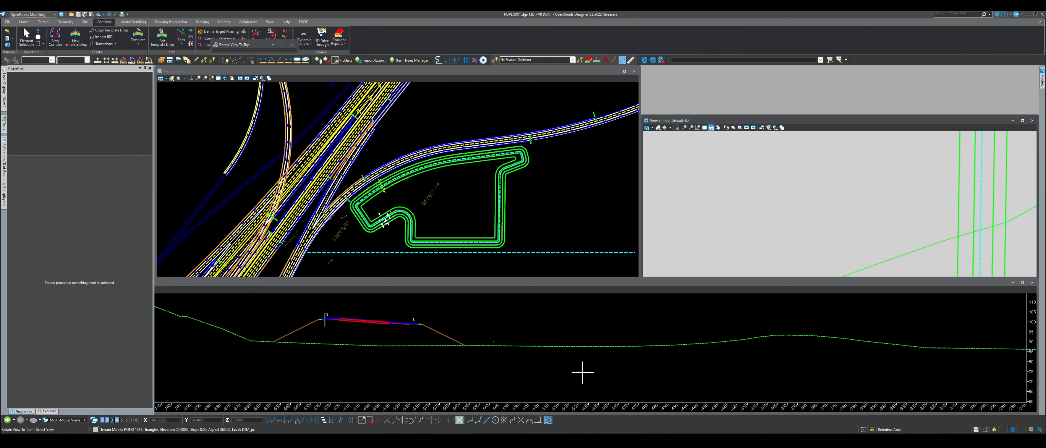
scroll(581, 368, "down", 3)
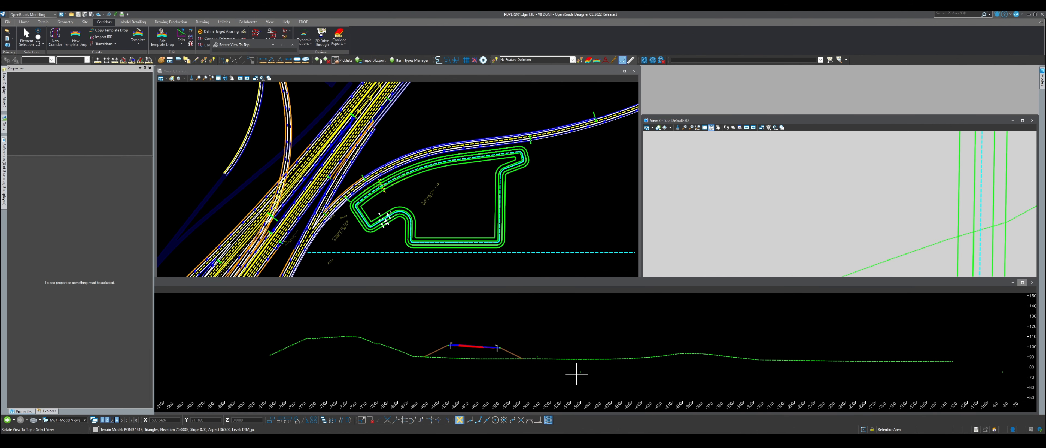
scroll(584, 370, "up", 3)
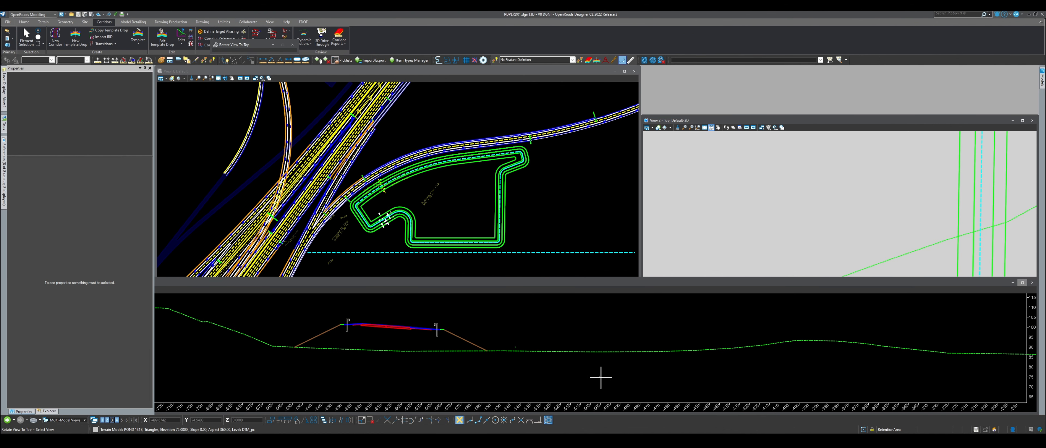
scroll(496, 185, "up", 3)
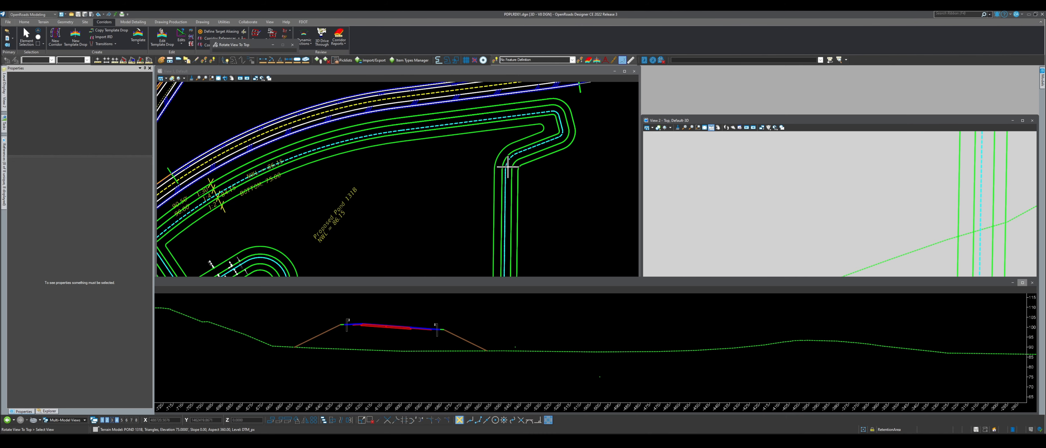
scroll(518, 350, "down", 2)
scroll(690, 386, "down", 3)
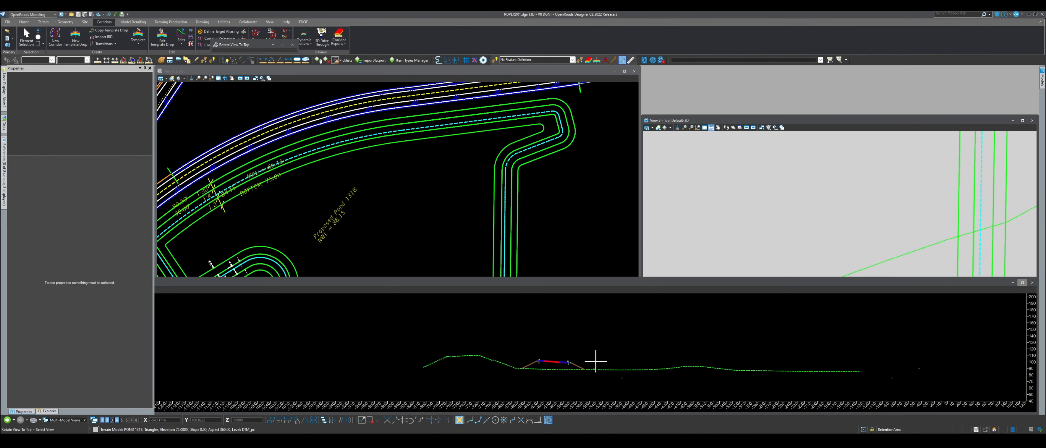
Close the cross-section view and enlarge the 3D view to match the height of the plan view.
left_click(833, 203)
left_click(1032, 282)
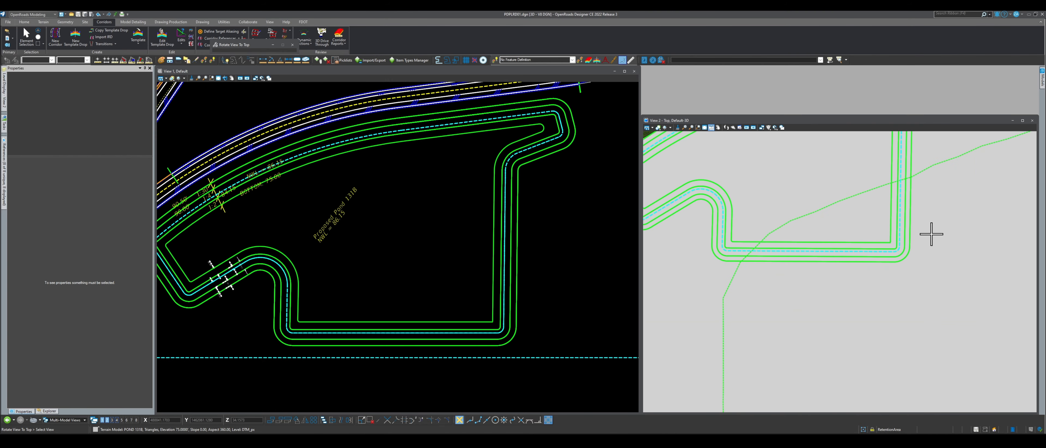
left_click_drag(1002, 115, 994, 66)
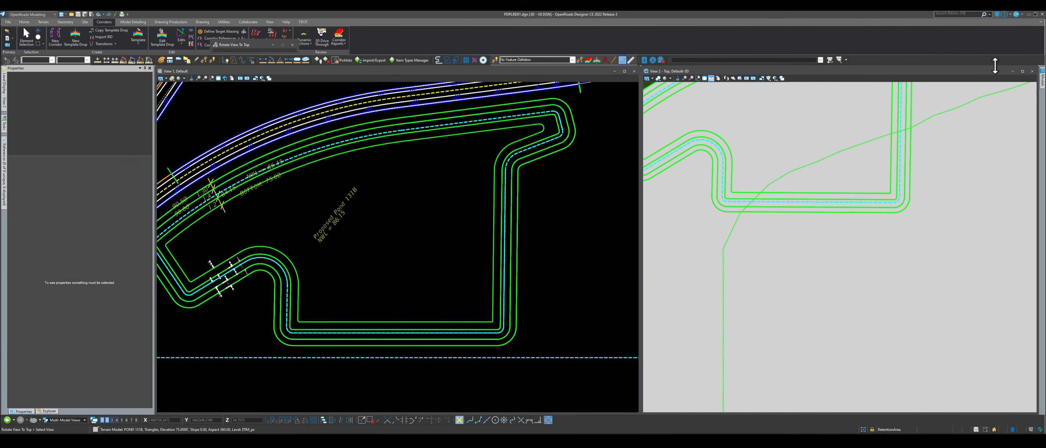
Examine the pond outline and its slope and elevation labels beside the ramp in the plan view.
scroll(845, 224, "down", 3)
scroll(348, 210, "up", 1)
scroll(348, 210, "down", 3)
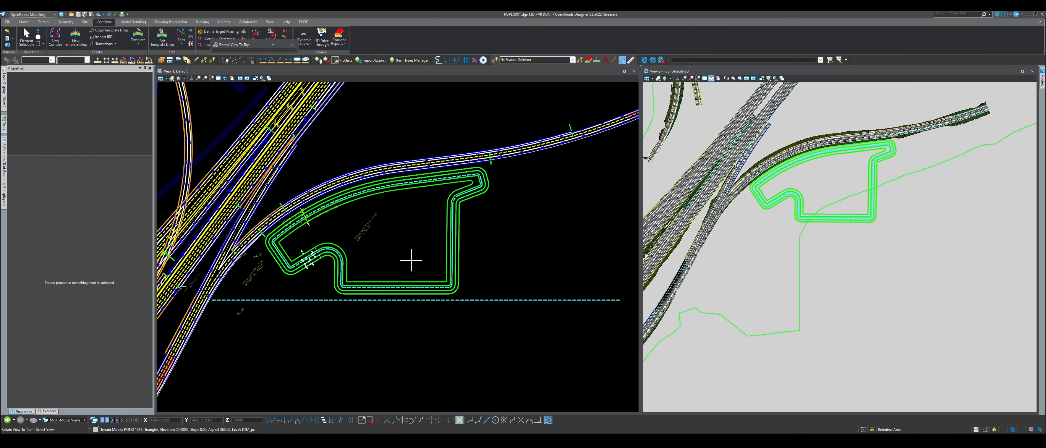
scroll(270, 240, "up", 2)
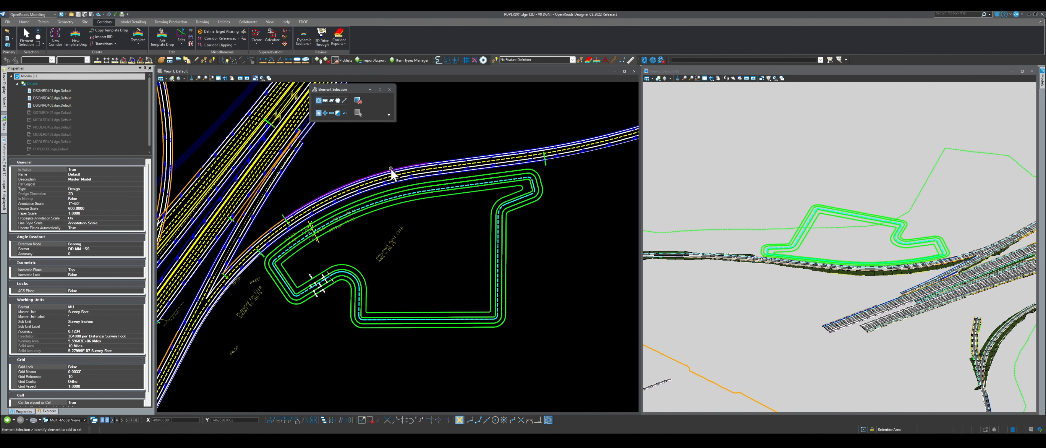
scroll(820, 234, "up", 5)
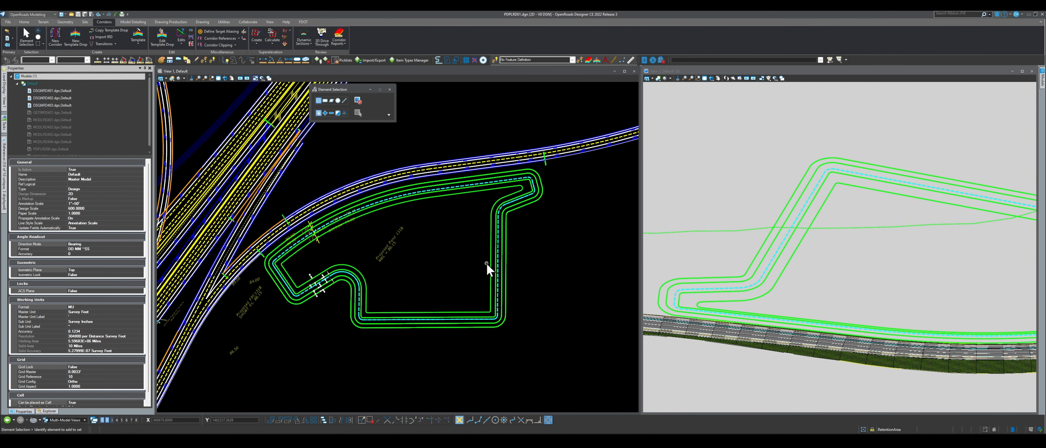
scroll(285, 280, "up", 3)
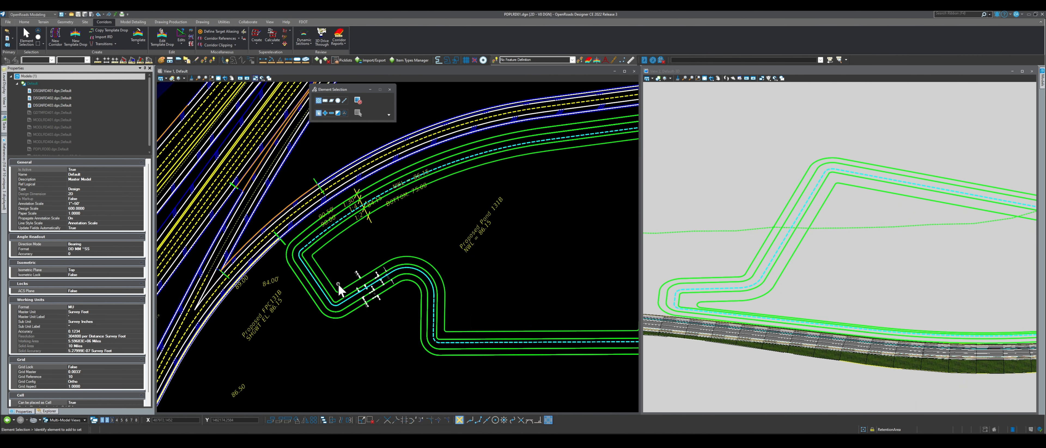
left_click_drag(337, 88, 352, 55)
scroll(347, 224, "up", 3)
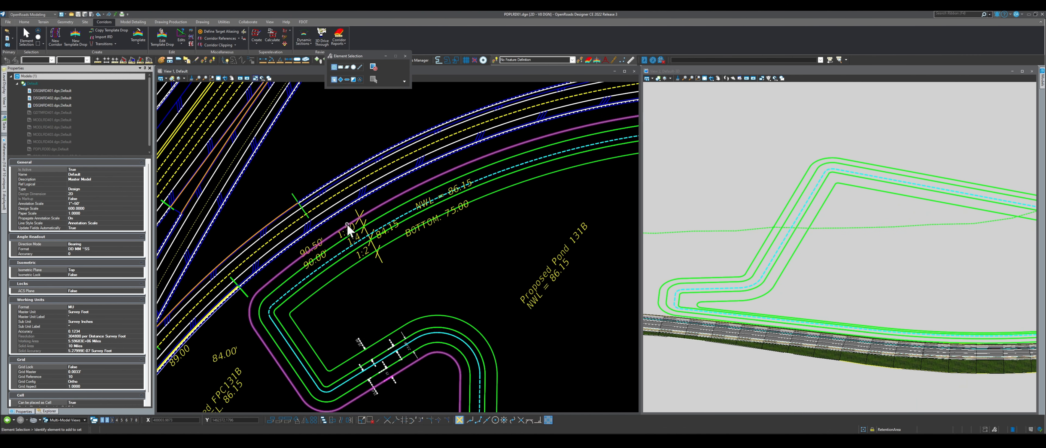
scroll(294, 241, "down", 3)
scroll(278, 352, "up", 2)
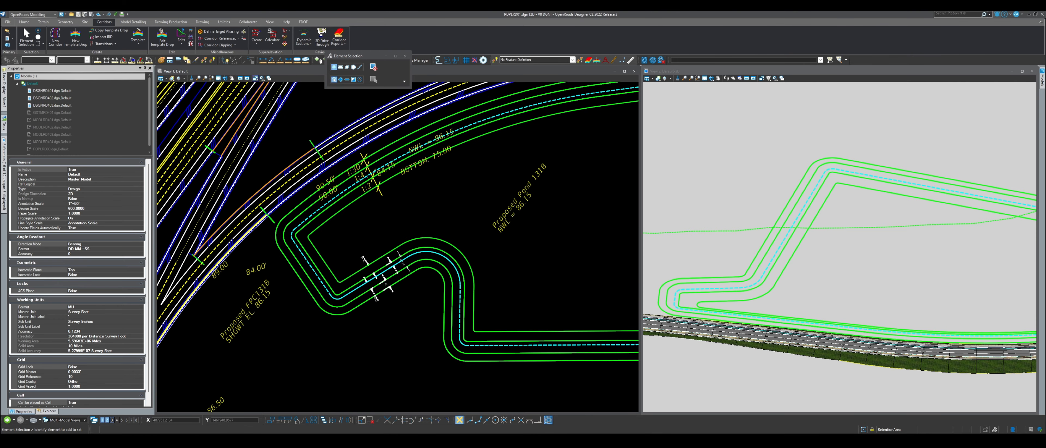
left_click(532, 29)
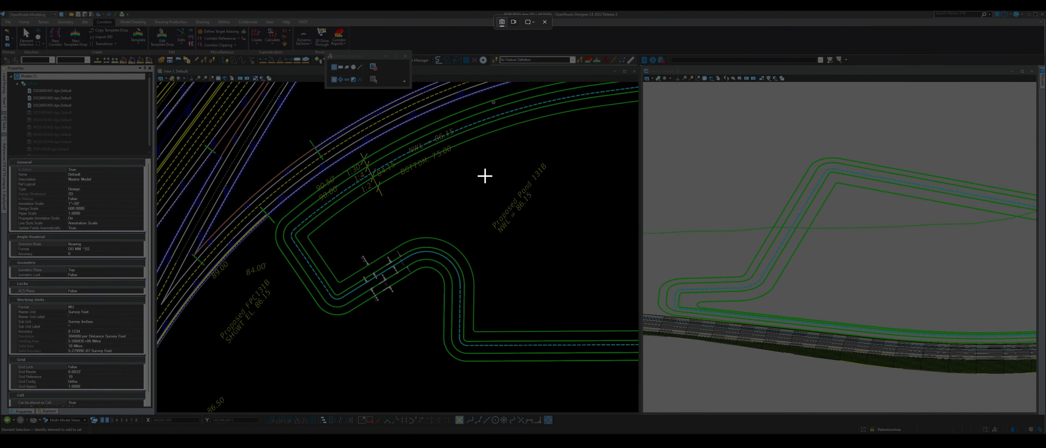
key("Escape")
left_click(226, 72)
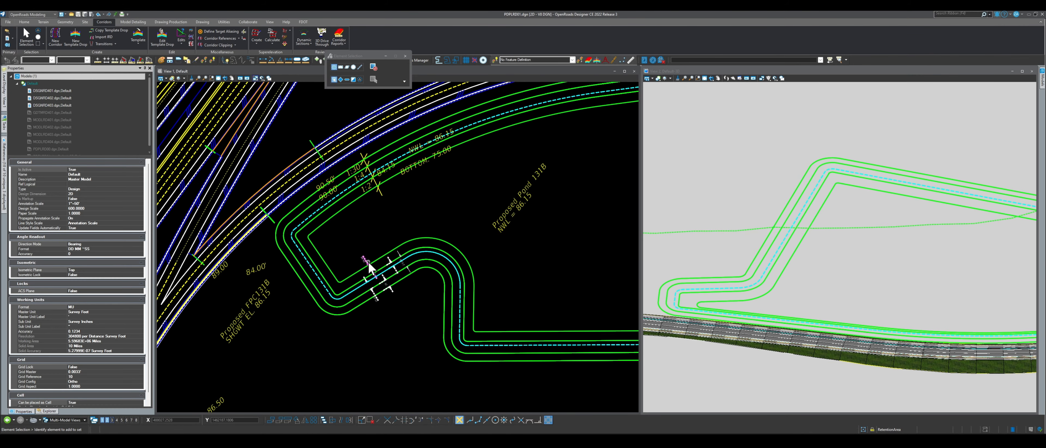
left_click(225, 78)
left_click(365, 270)
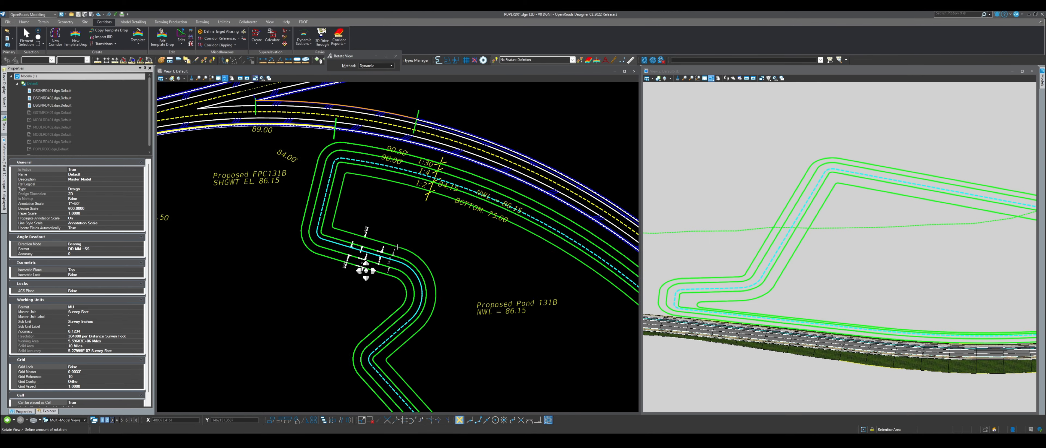
left_click(379, 274)
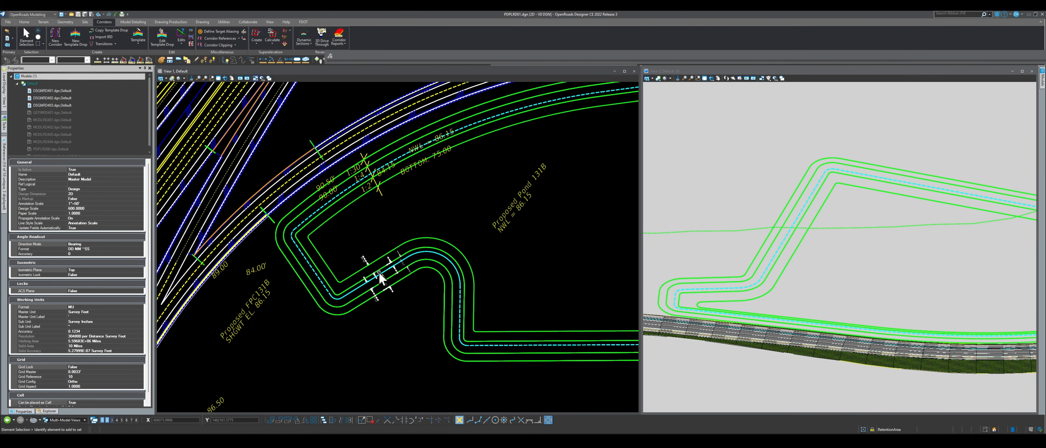
Rotate the plan view dynamically so the pond's short end beside the ramp stands upright.
left_click(225, 78)
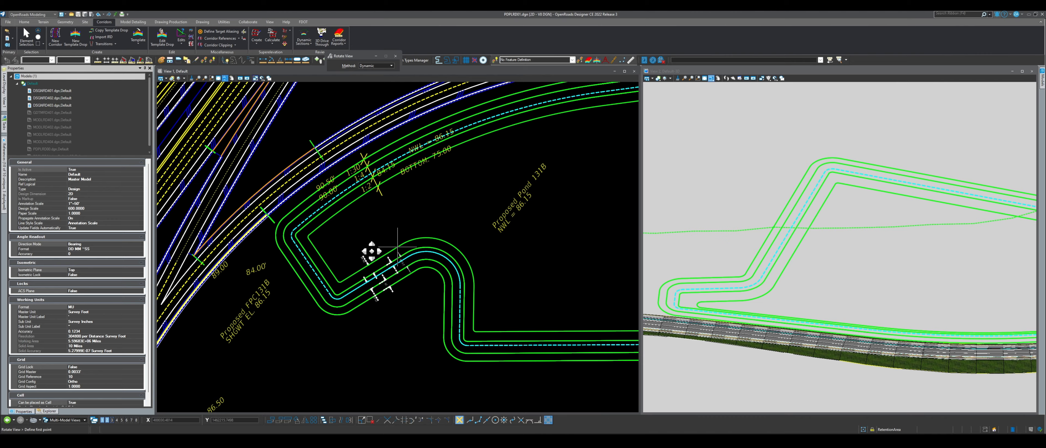
left_click(372, 251)
left_click(350, 224)
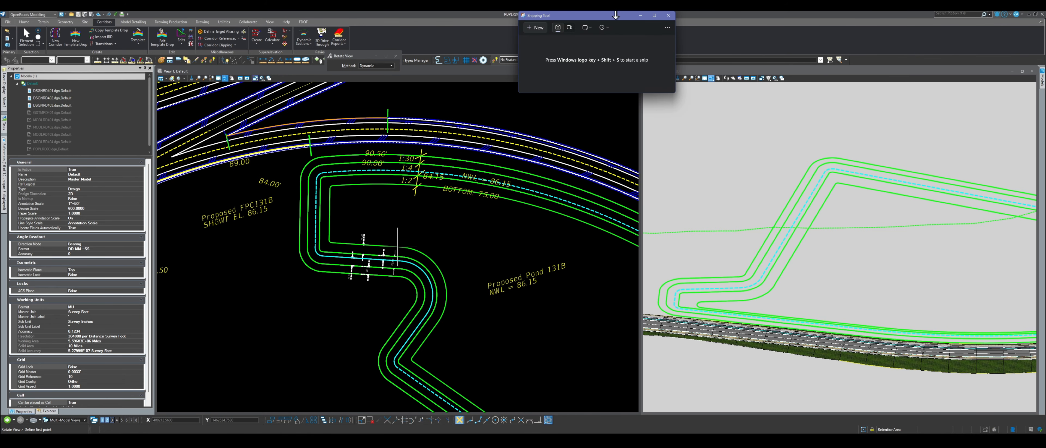
key("super+shift+s")
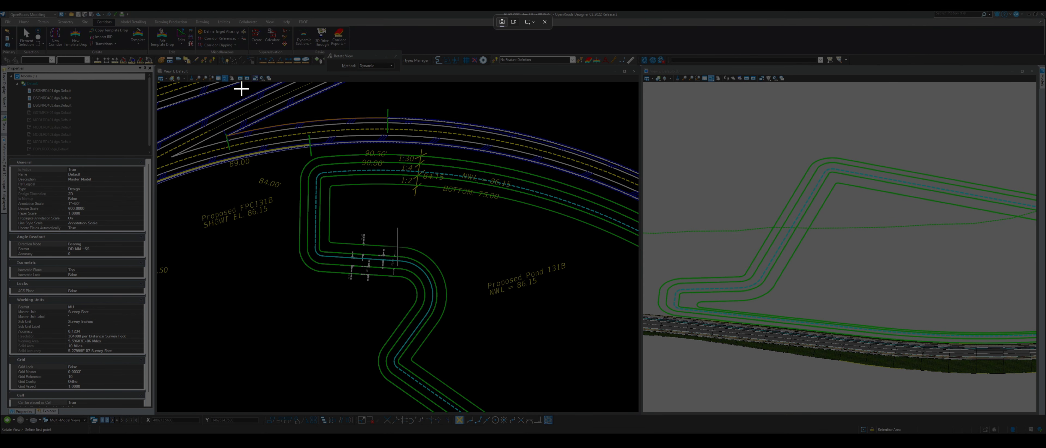
left_click_drag(241, 88, 592, 344)
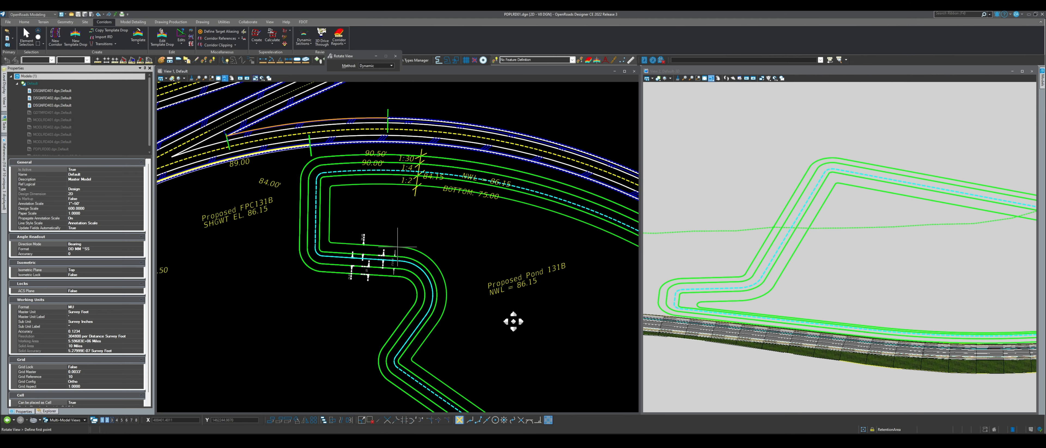
left_click(868, 16)
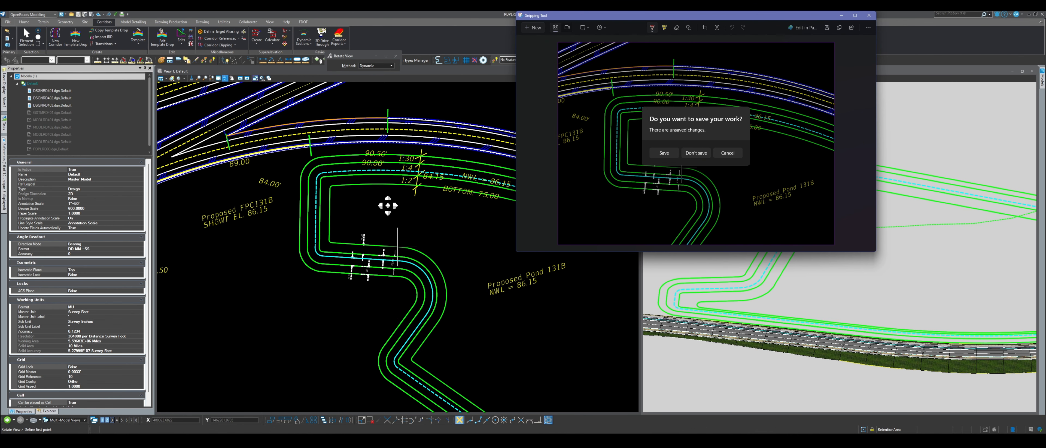
left_click(696, 153)
Refine the plan view's rotation and framing around the pond's slope labels, elevations and white offset dimensions.
scroll(355, 222, "up", 4)
scroll(369, 249, "up", 1)
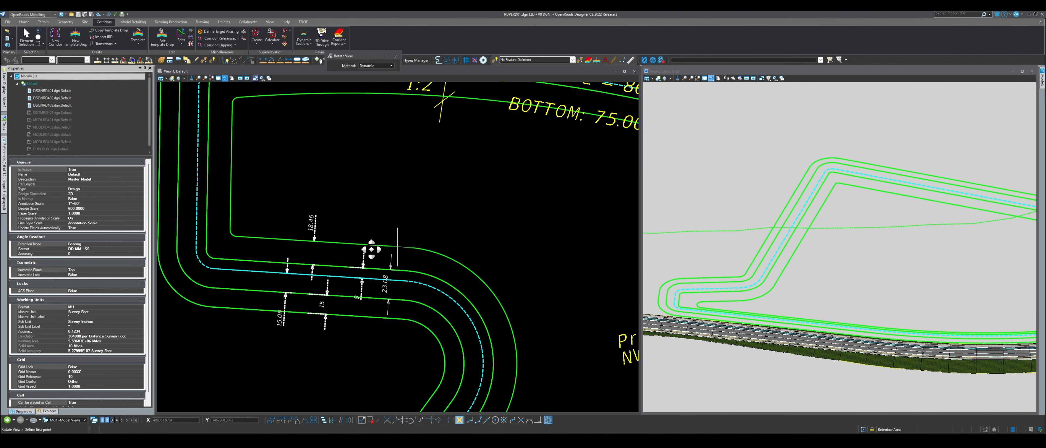
scroll(427, 276, "down", 1)
left_click(225, 79)
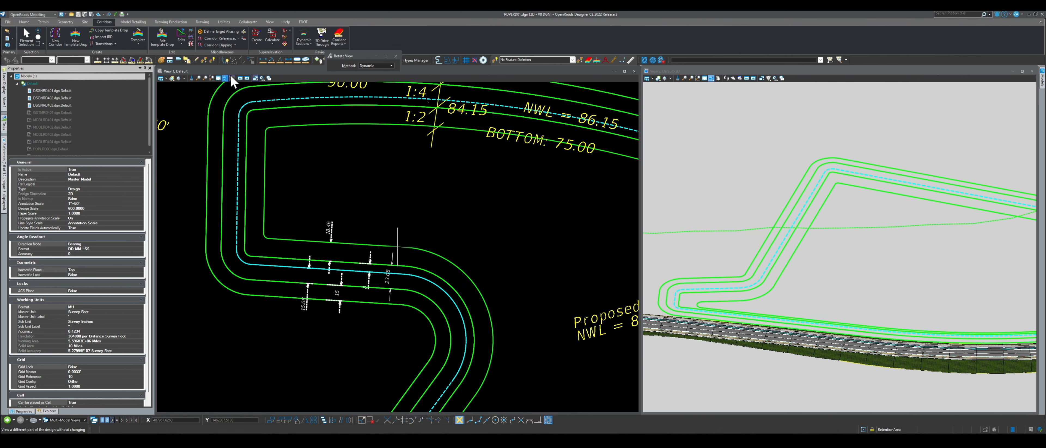
left_click(377, 162)
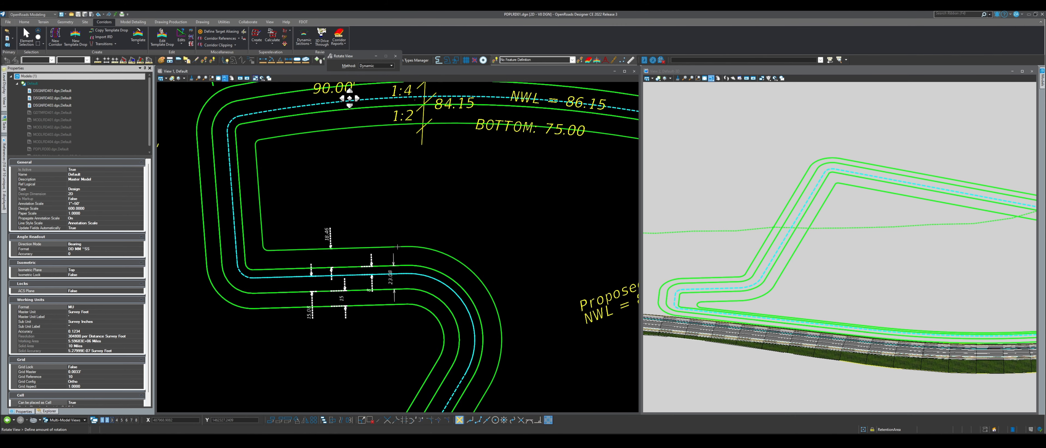
left_click(345, 98)
left_click(232, 79)
left_click_drag(416, 148, 429, 210)
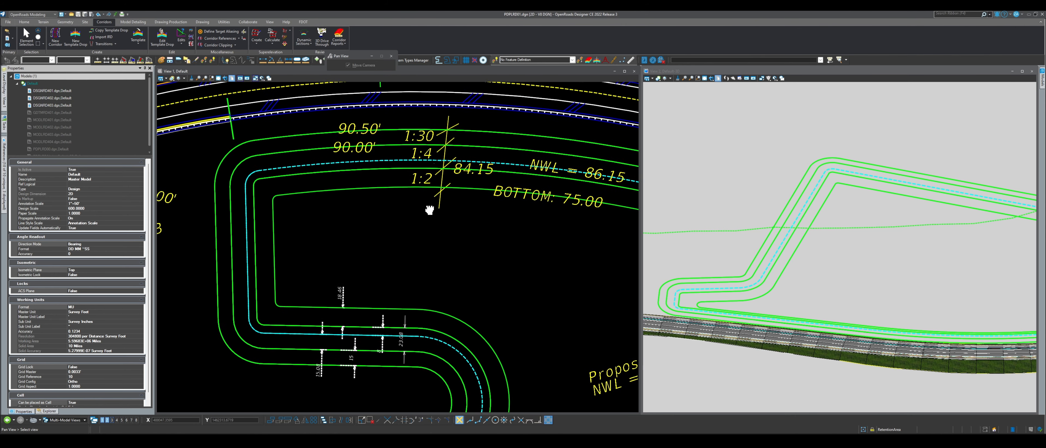
scroll(362, 183, "down", 1)
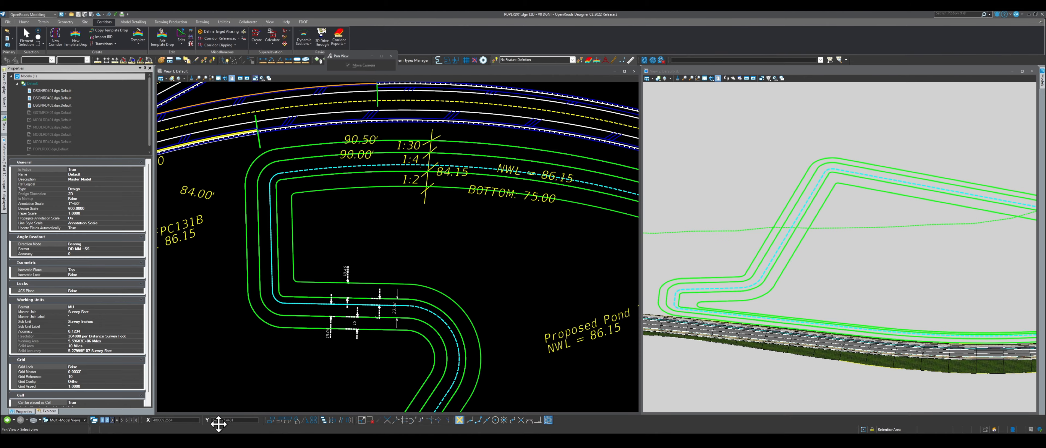
Capture a snip of the rotated pond plan with its slope labels and dimensions, and move the snip window aside.
left_click(532, 29)
left_click_drag(206, 94, 602, 389)
left_click_drag(656, 16, 815, 114)
Open the Create Template window and arrange it over the reduced design window, beside the pond snip.
left_click(1035, 14)
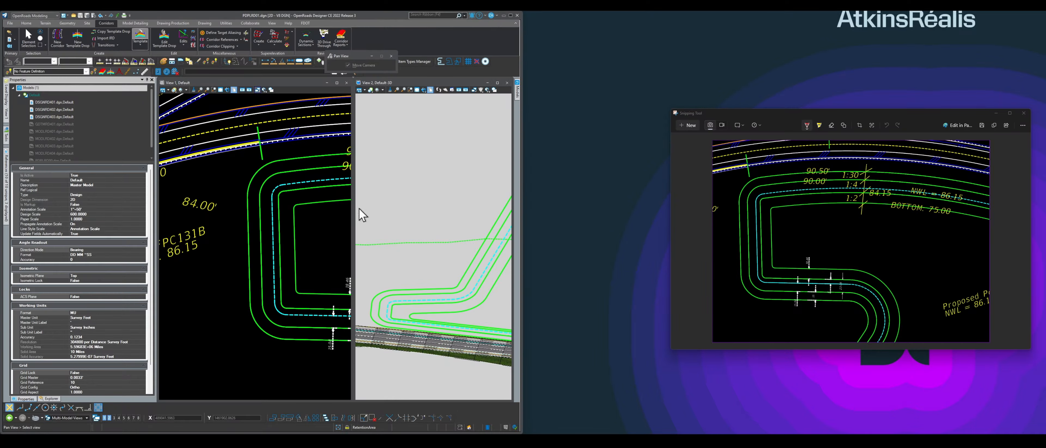
left_click(1009, 113)
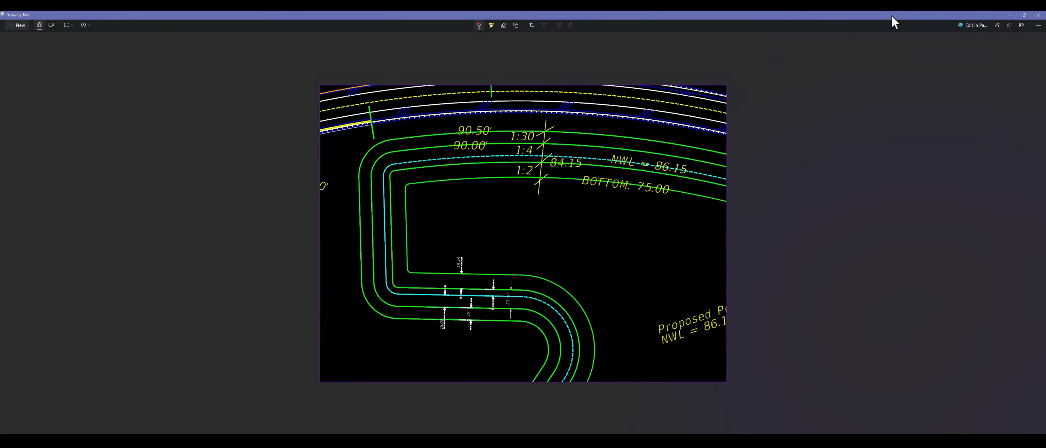
left_click(1024, 14)
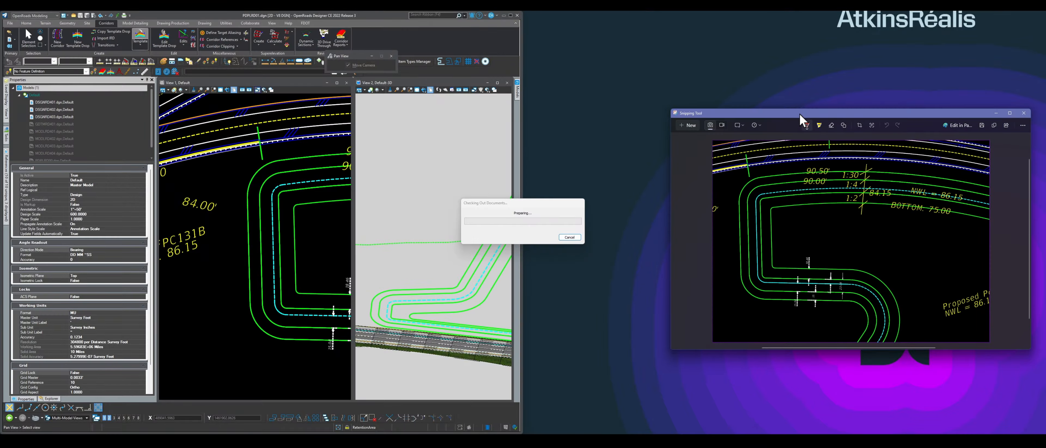
left_click_drag(802, 118, 477, 33)
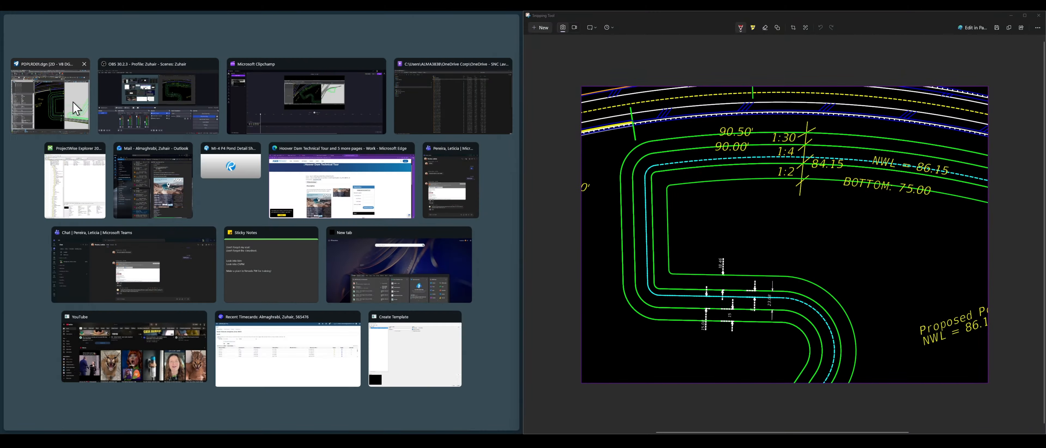
left_click(392, 343)
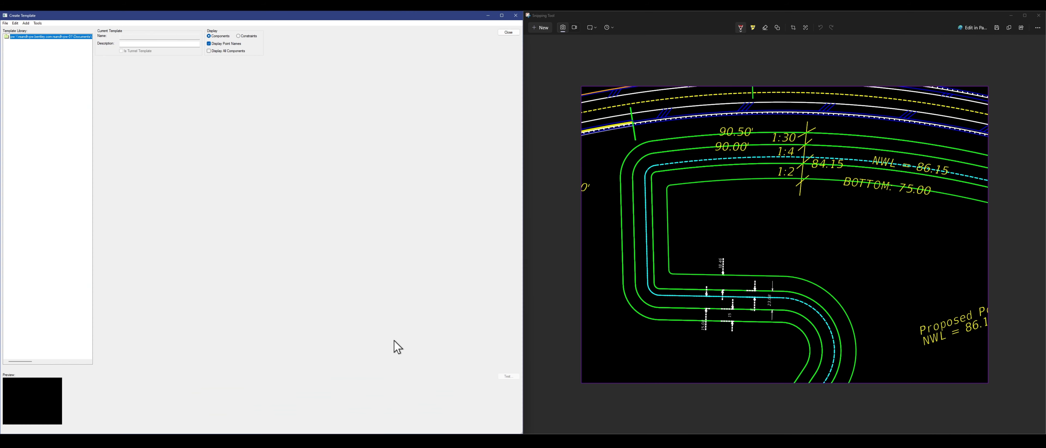
left_click(501, 16)
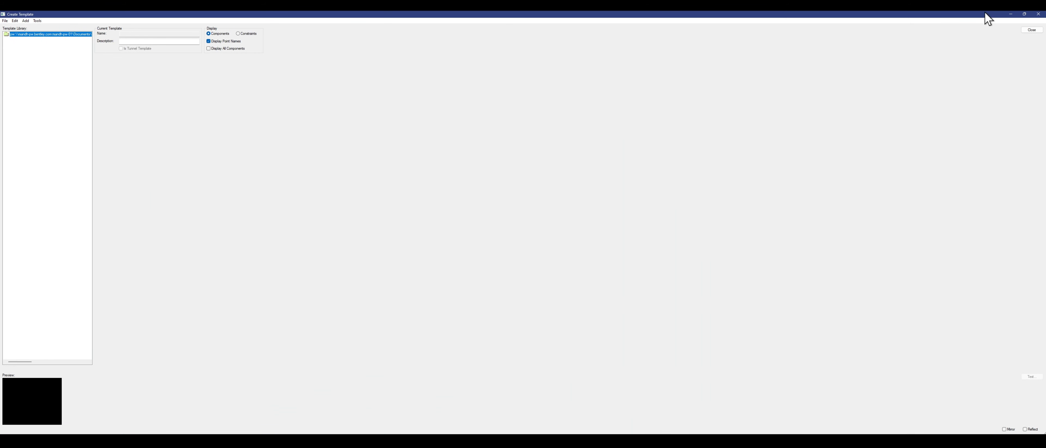
left_click(1024, 14)
left_click_drag(388, 62, 439, 74)
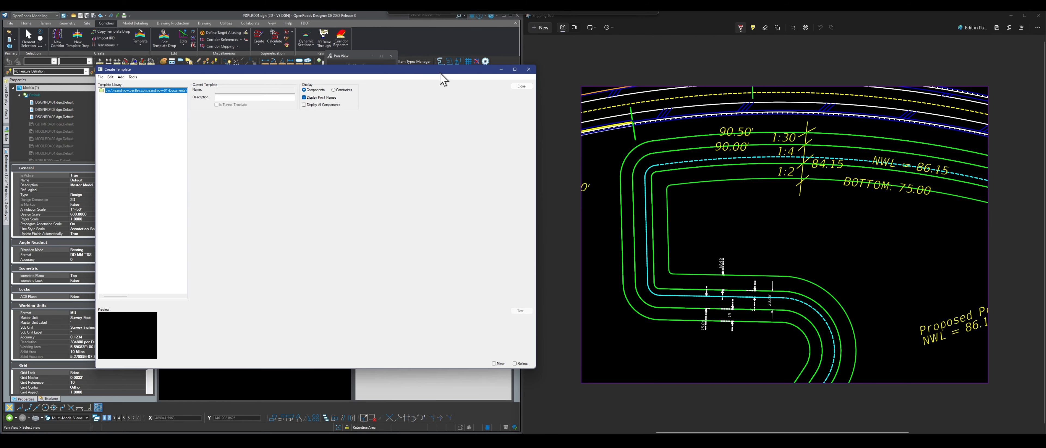
Widen the template library list, expand its POND131B folder and open the folder's options.
double_click(110, 91)
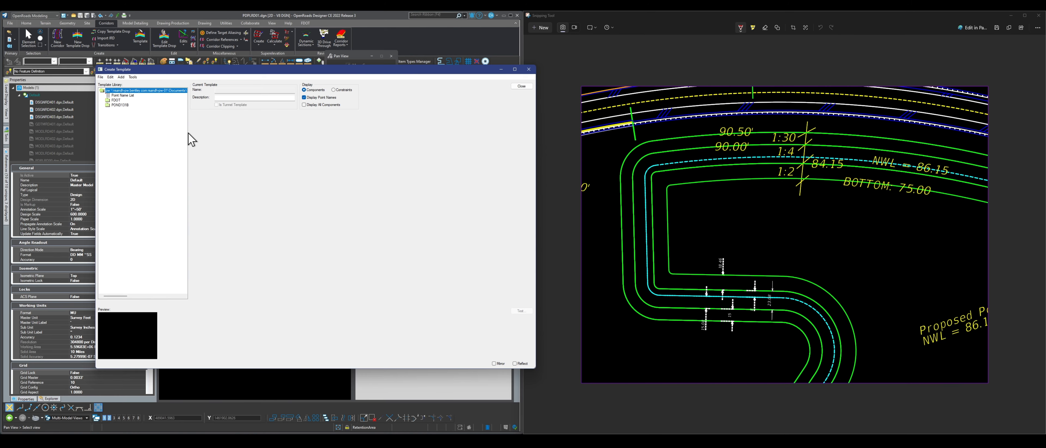
left_click_drag(189, 131, 312, 130)
left_click(120, 105)
double_click(120, 104)
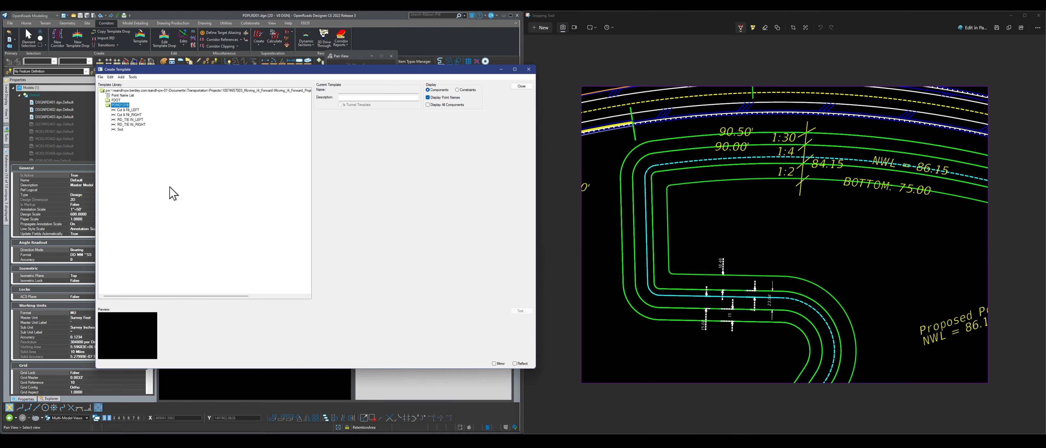
right_click(124, 107)
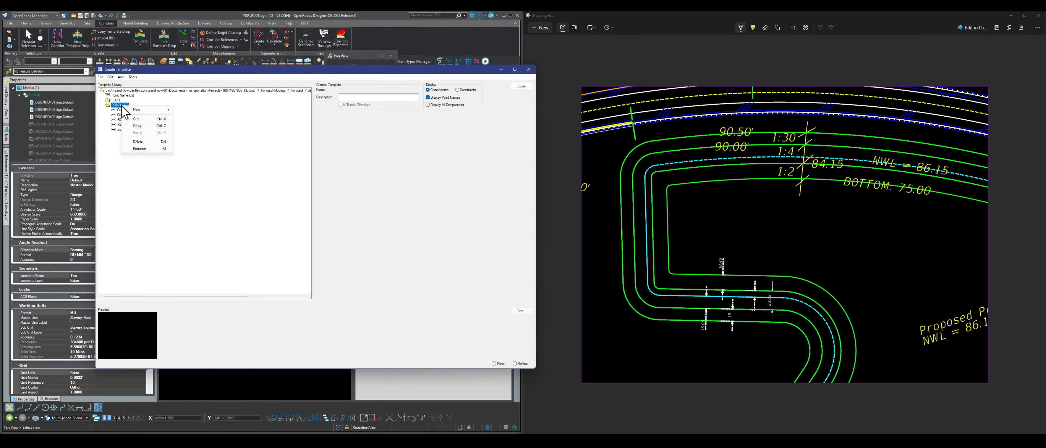
Create a new template named POND 131B in the POND131B folder of the template library.
mouse_move(152, 109)
left_click(191, 116)
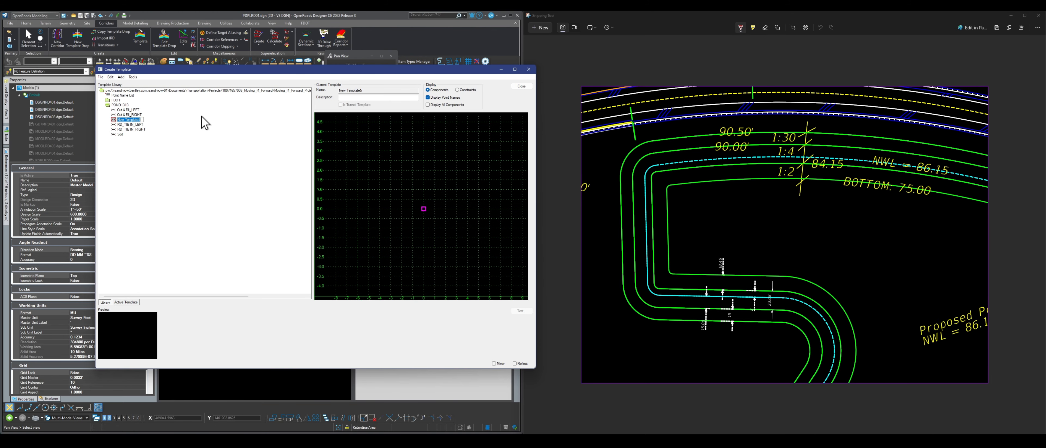
type("POND 131")
left_click_drag(229, 70, 281, 50)
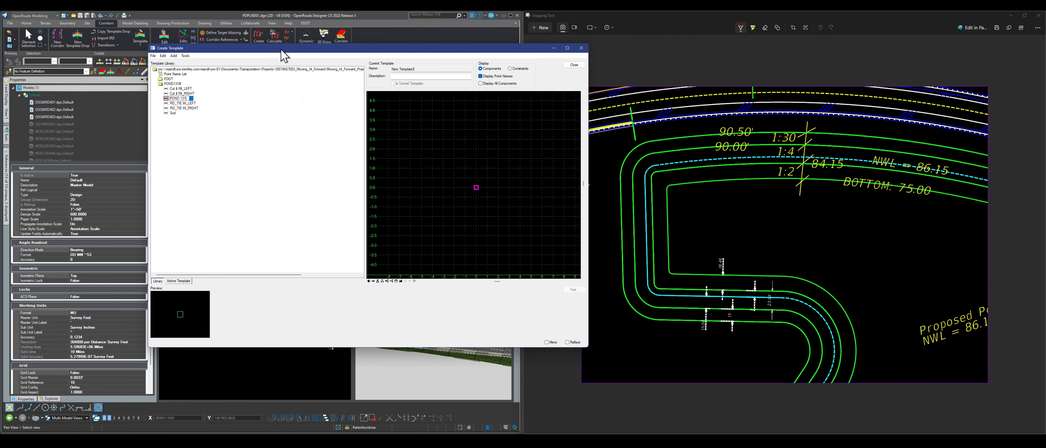
key("Return")
scroll(489, 196, "down", 3)
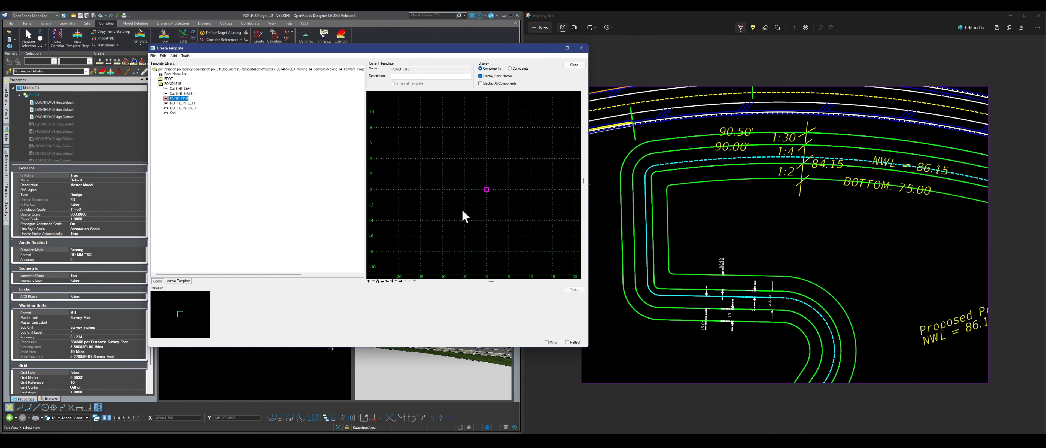
scroll(465, 217, "up", 2)
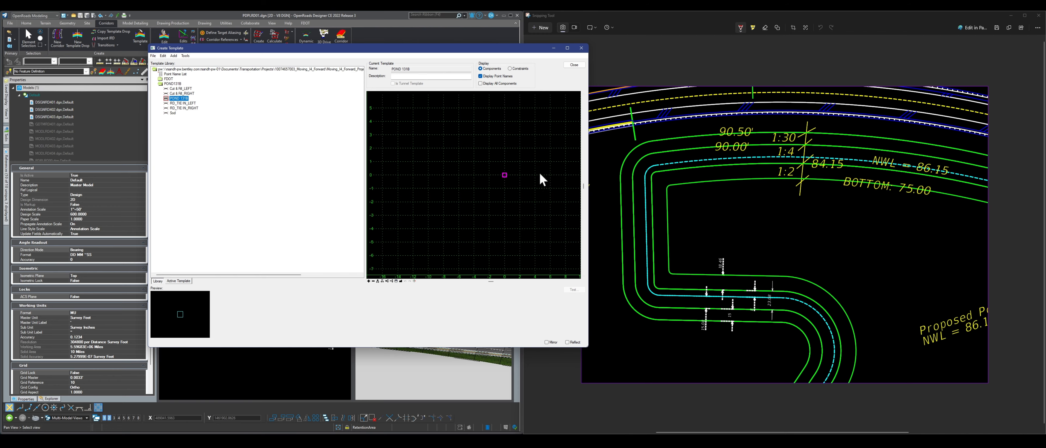
scroll(500, 185, "up", 1)
Start a new constrained component in the POND 131B template and assign it the Slopes feature definition from the XS mesh group.
right_click(472, 154)
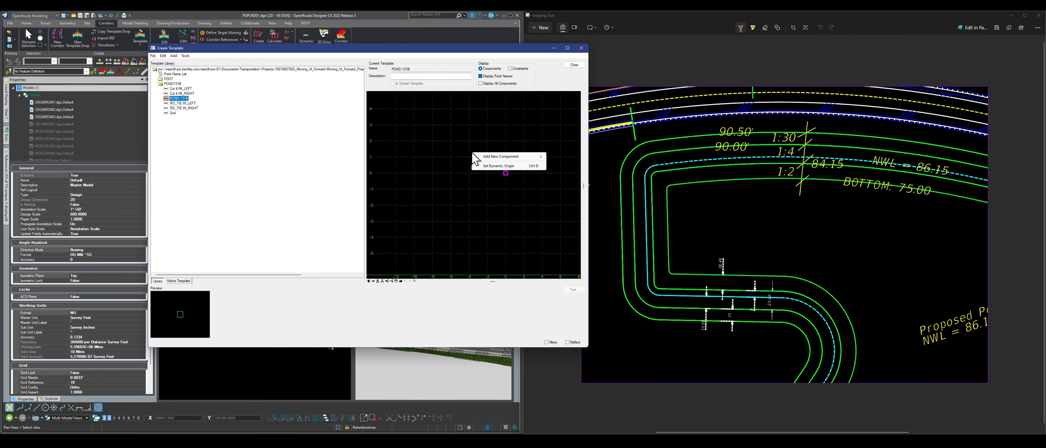
mouse_move(491, 158)
left_click(446, 177)
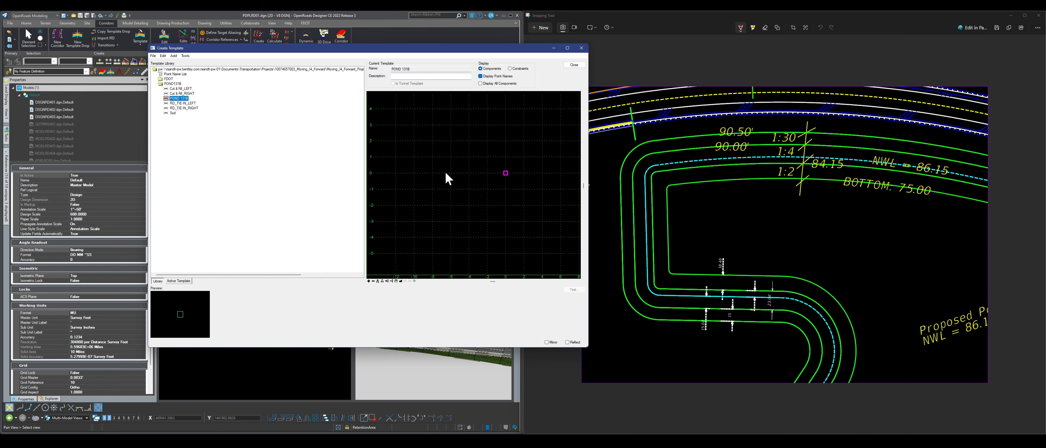
right_click(448, 155)
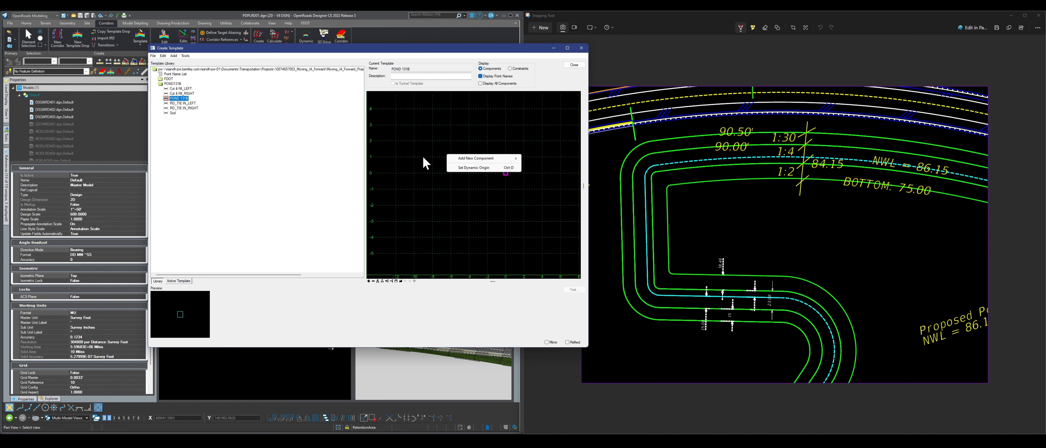
mouse_move(486, 160)
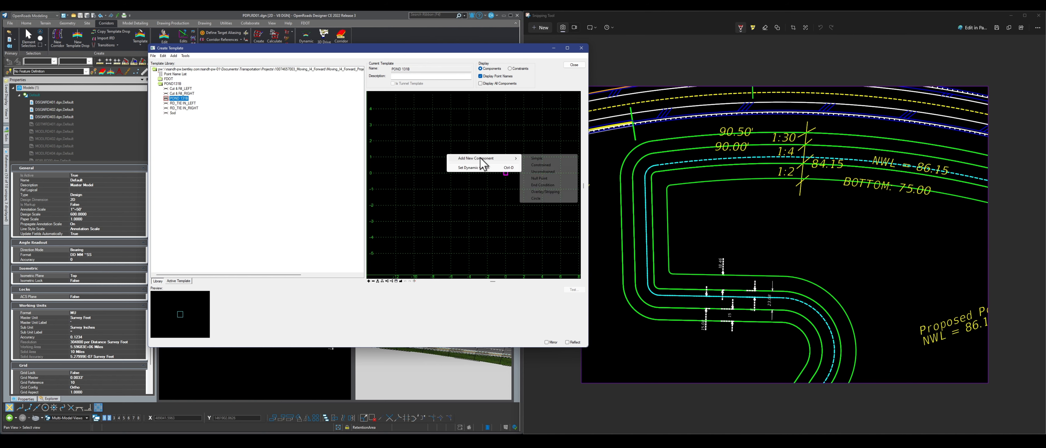
left_click(545, 165)
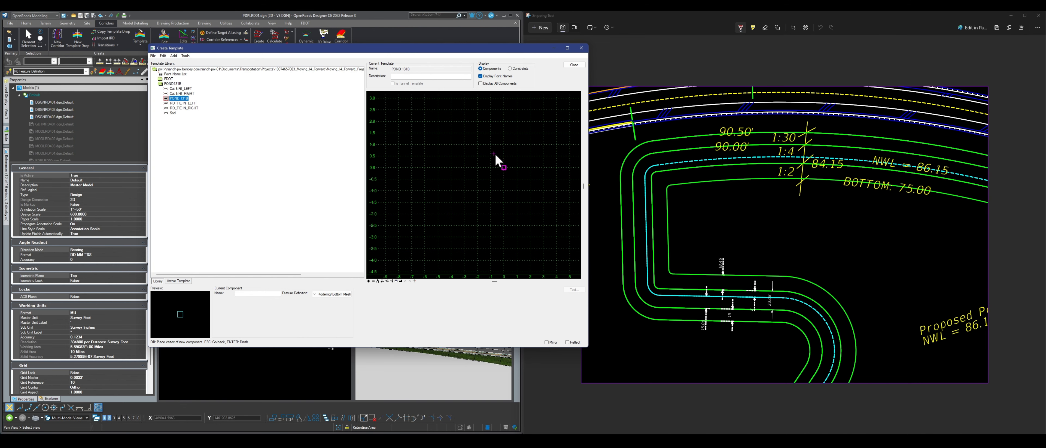
scroll(492, 186, "down", 1)
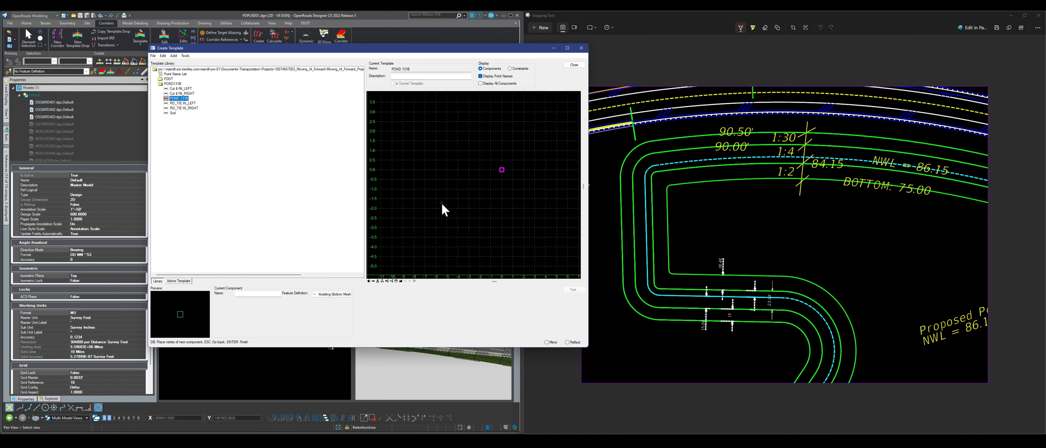
left_click(316, 294)
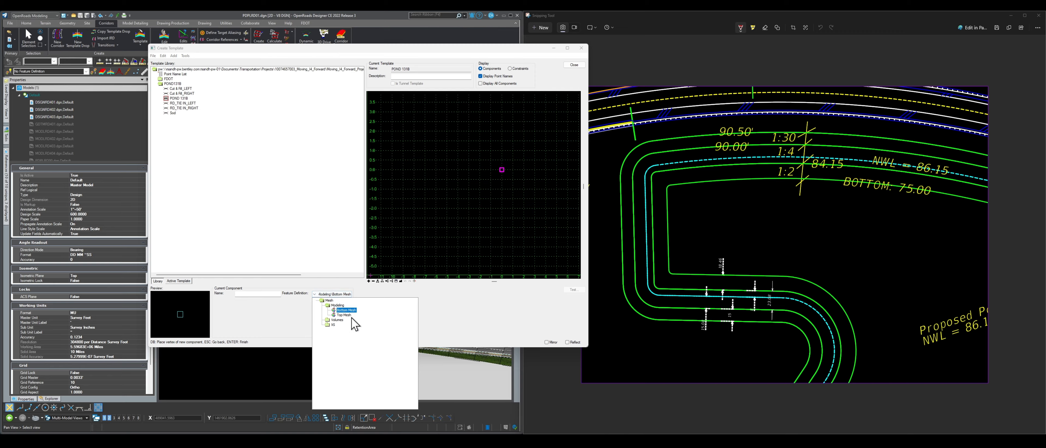
left_click(328, 325)
scroll(362, 356, "down", 5)
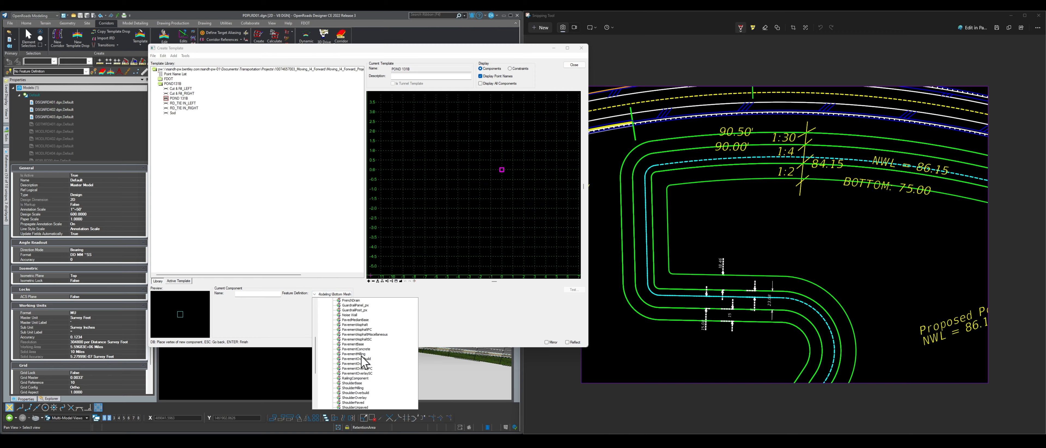
scroll(363, 337, "down", 2)
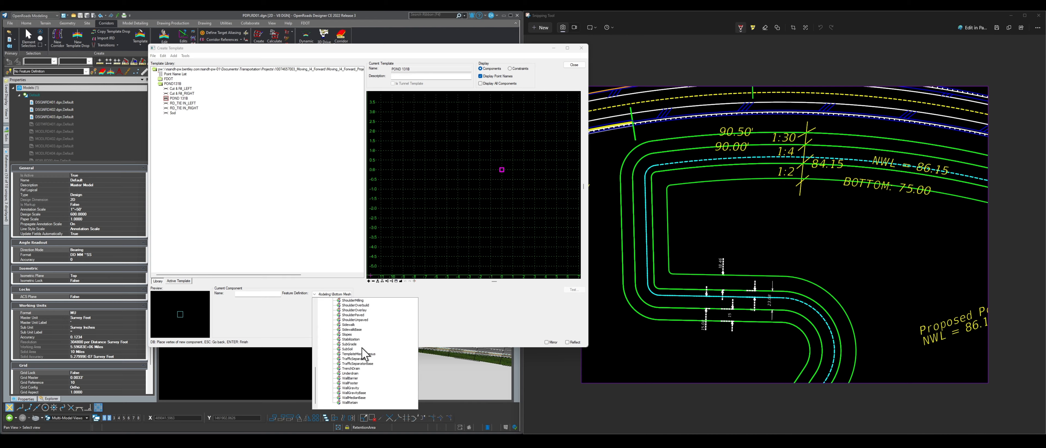
left_click(351, 340)
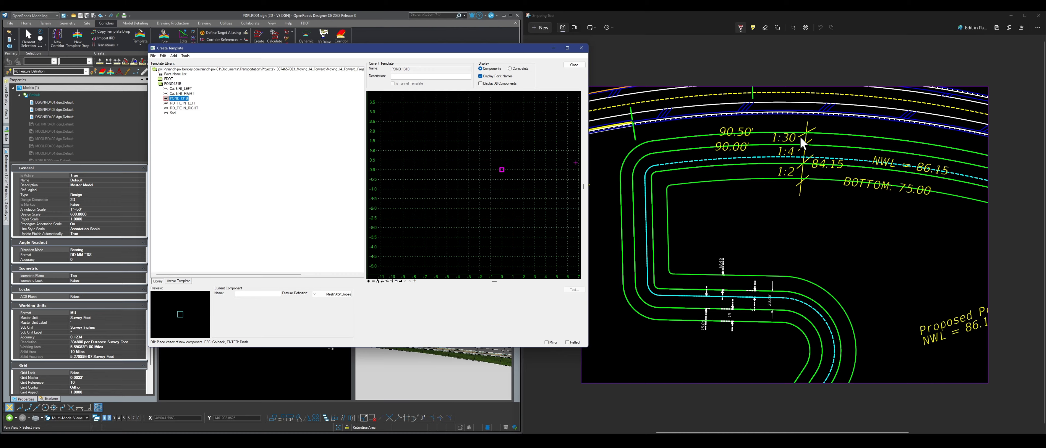
Place the component's first vertex slightly below and to the right of the template origin.
left_click(512, 180)
scroll(512, 180, "up", 1)
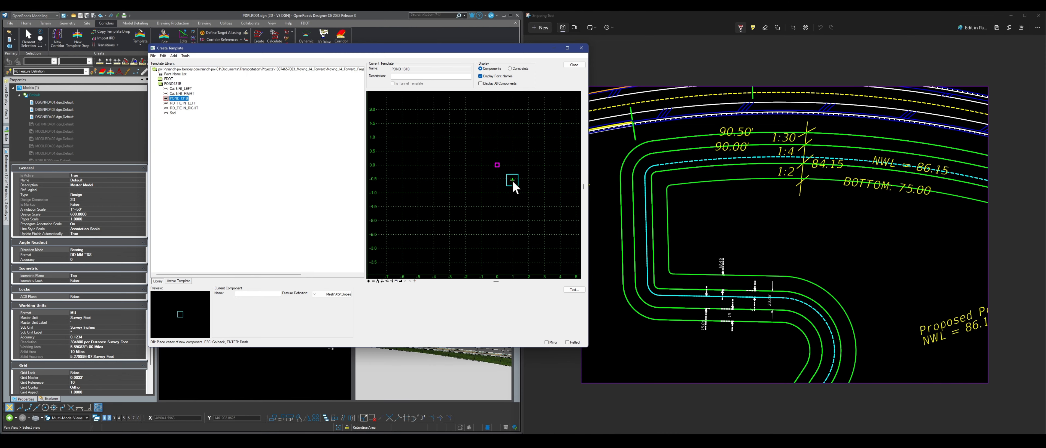
scroll(512, 180, "up", 1)
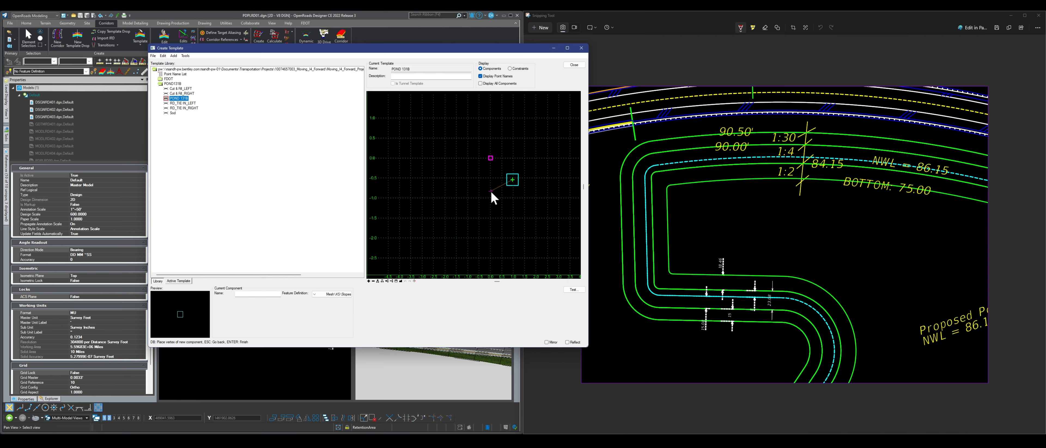
scroll(503, 190, "down", 1)
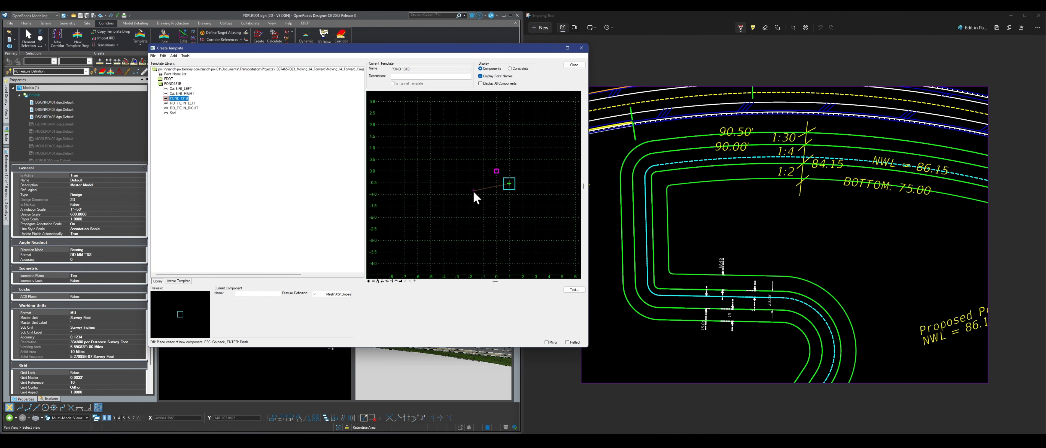
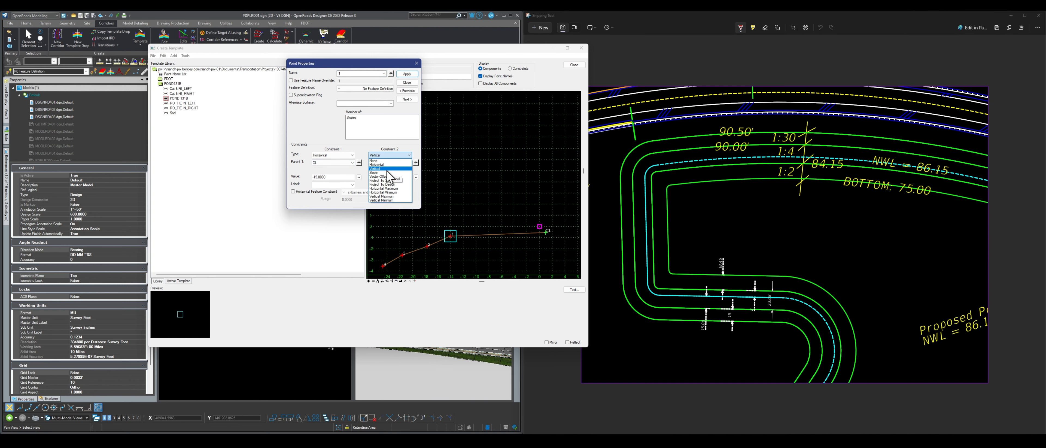
Change point 1's second constraint to Slope from CL, set it to 1/30, and apply it.
left_click(388, 172)
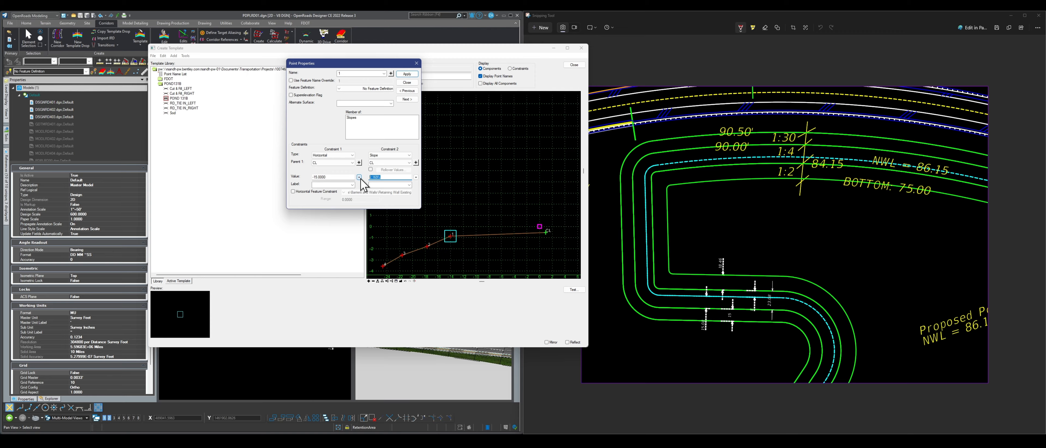
type("1/3")
key("Return")
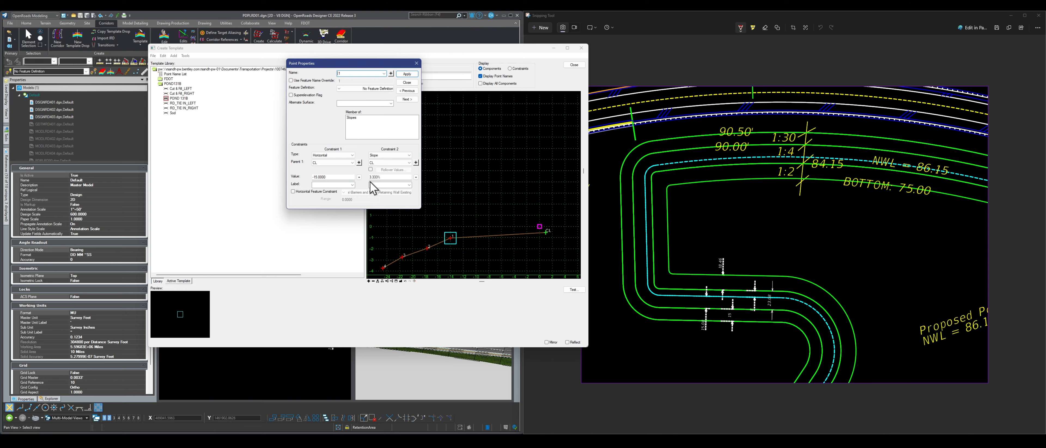
left_click(403, 75)
left_click(406, 82)
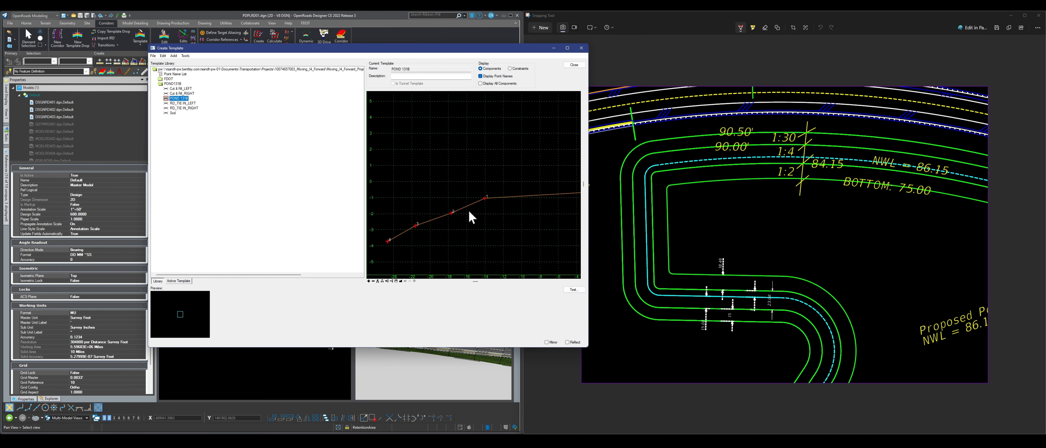
Constrain point 2 to point 1 with a horizontal offset of -15 and a slope of 1/4.
scroll(470, 217, "up", 1)
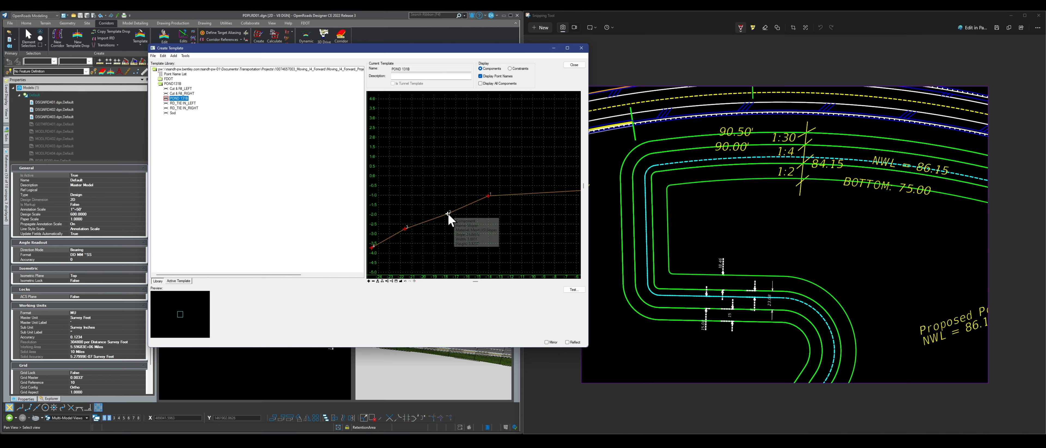
double_click(448, 215)
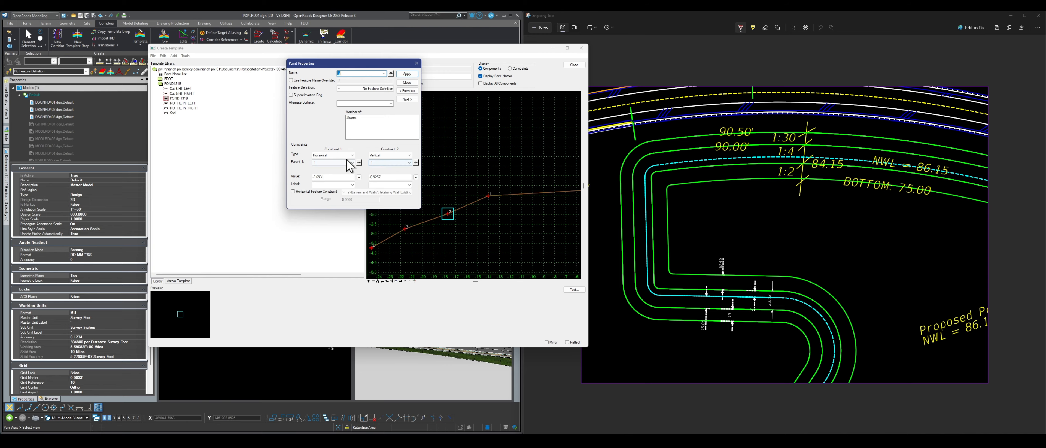
left_click(394, 157)
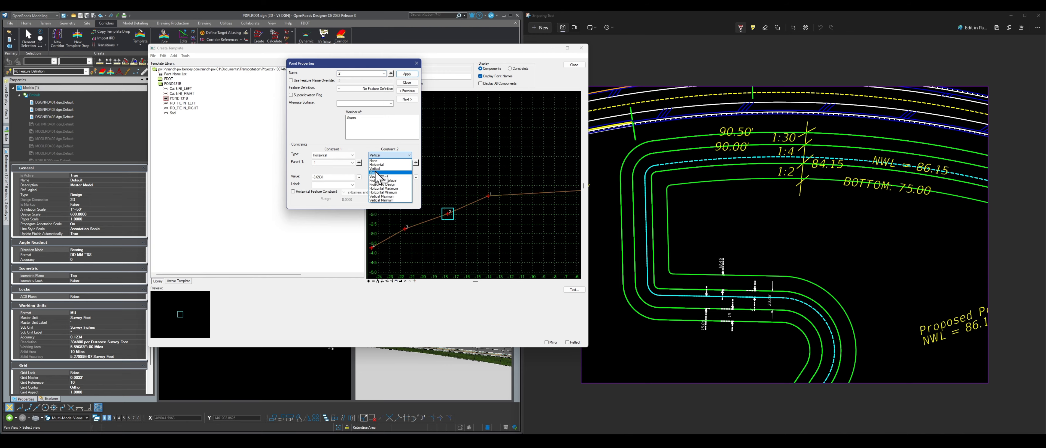
left_click(389, 170)
left_click_drag(350, 177, 300, 178)
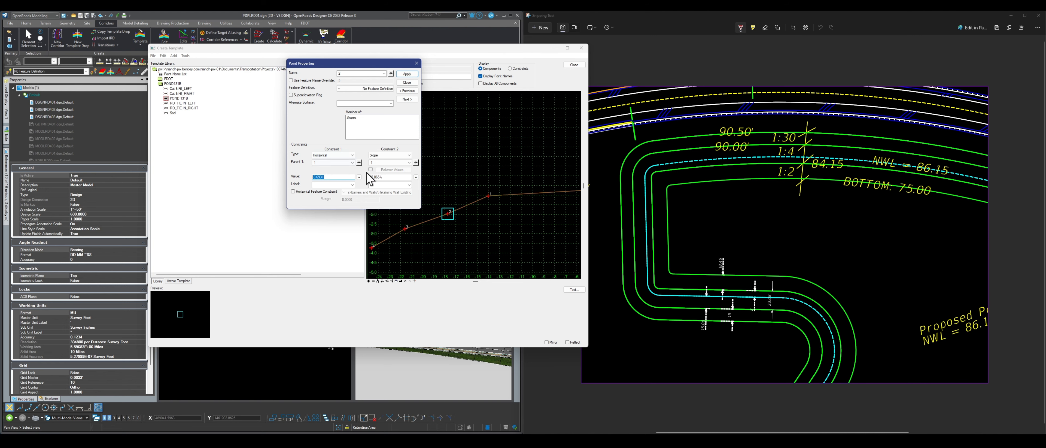
type("-15.08")
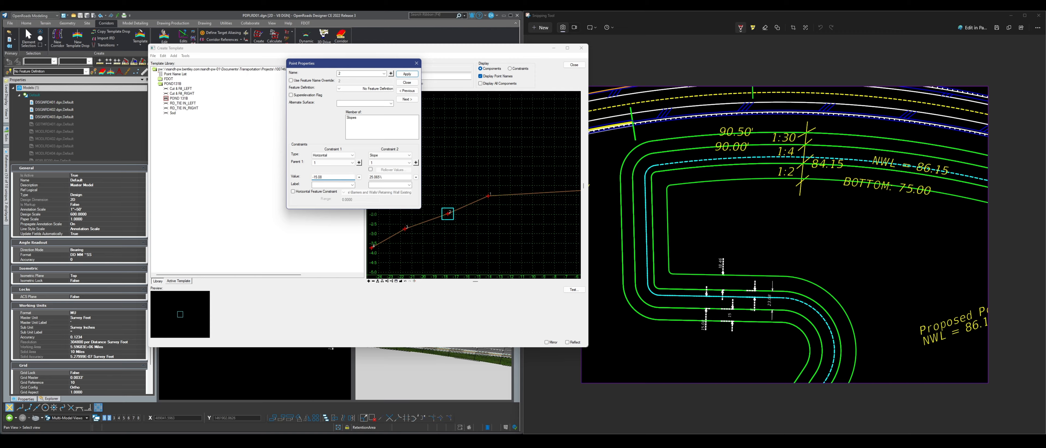
key("Tab")
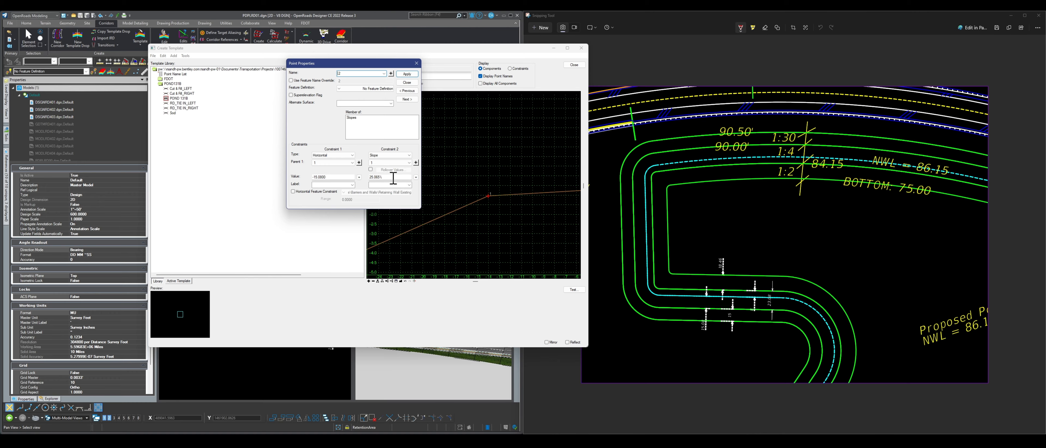
left_click_drag(393, 178, 360, 185)
type("1/4")
key("Tab")
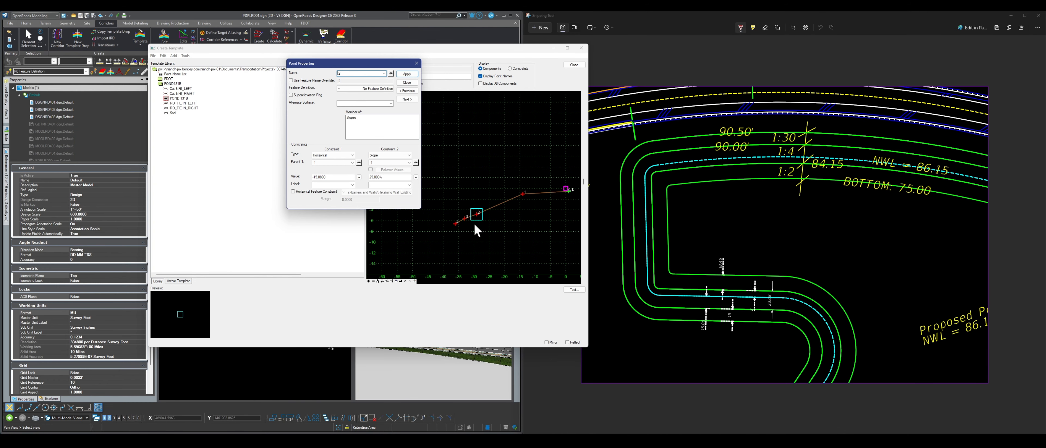
left_click(407, 83)
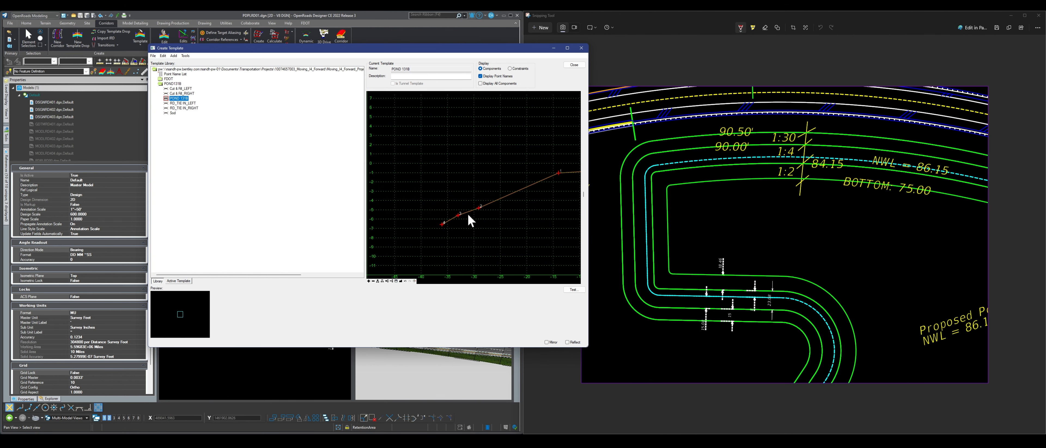
Constrain point 3 to point 2 with a horizontal offset of -8 and a slope of 1/4.
scroll(462, 216, "up", 3)
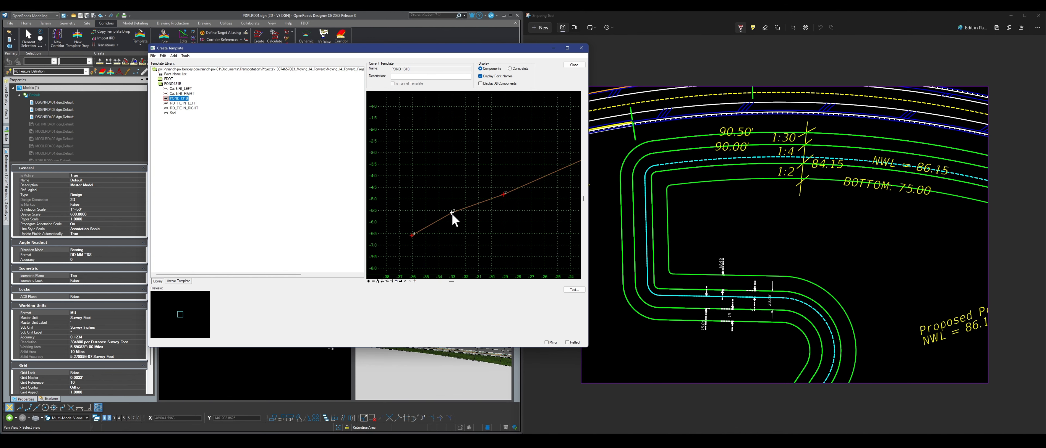
double_click(452, 213)
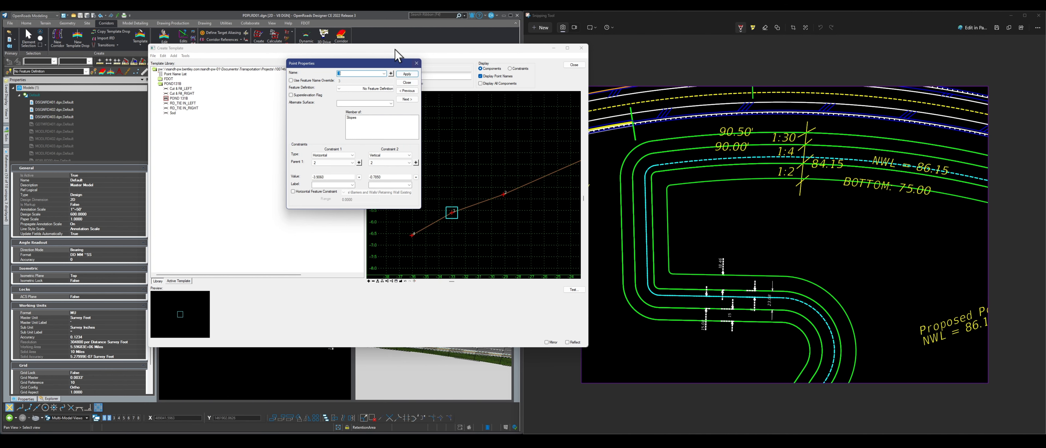
left_click(332, 155)
left_click(329, 165)
left_click(389, 155)
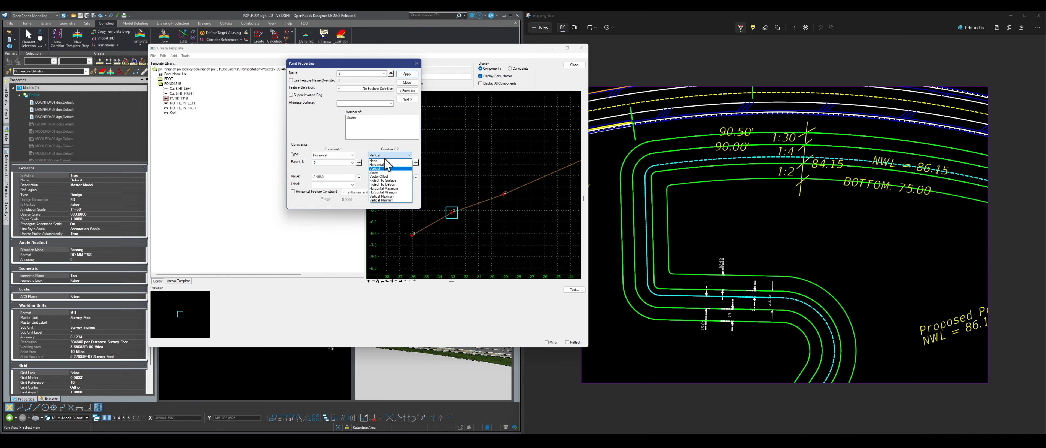
left_click(382, 172)
scroll(723, 303, "up", 1)
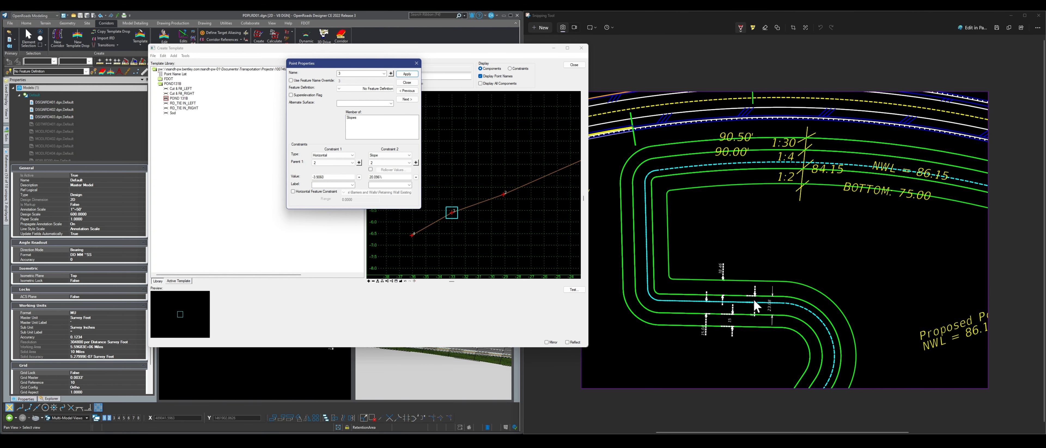
left_click_drag(339, 177, 286, 179)
type("-8")
key("Tab")
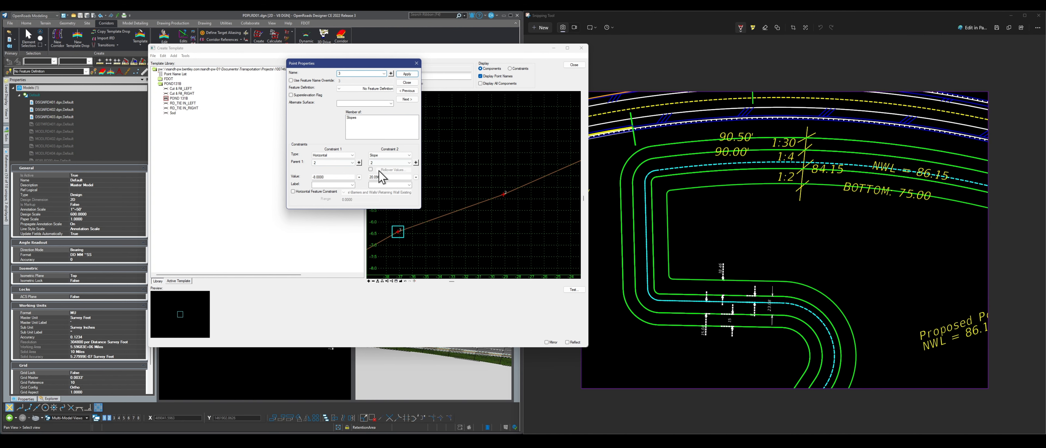
left_click_drag(392, 178, 364, 178)
type("1/4")
key("Tab")
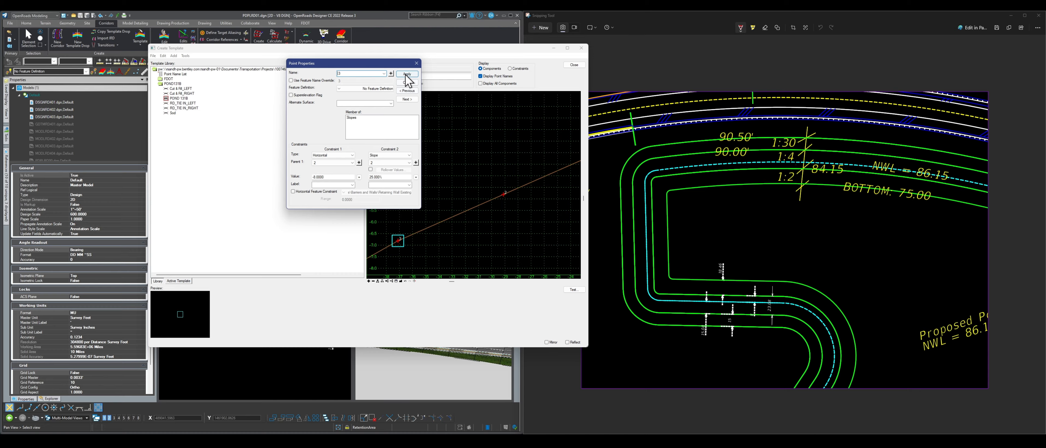
Name the lowest point of the slope component Bottom.
left_click(411, 83)
scroll(526, 197, "down", 2)
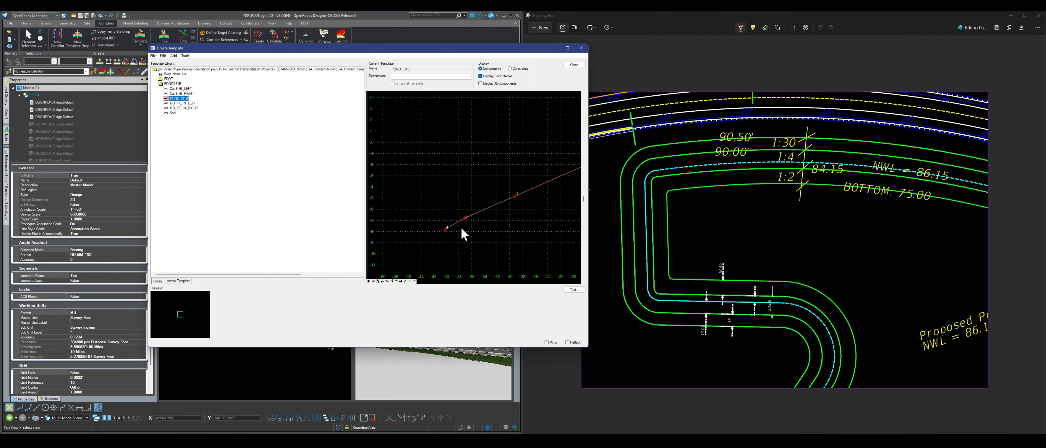
scroll(464, 235, "up", 1)
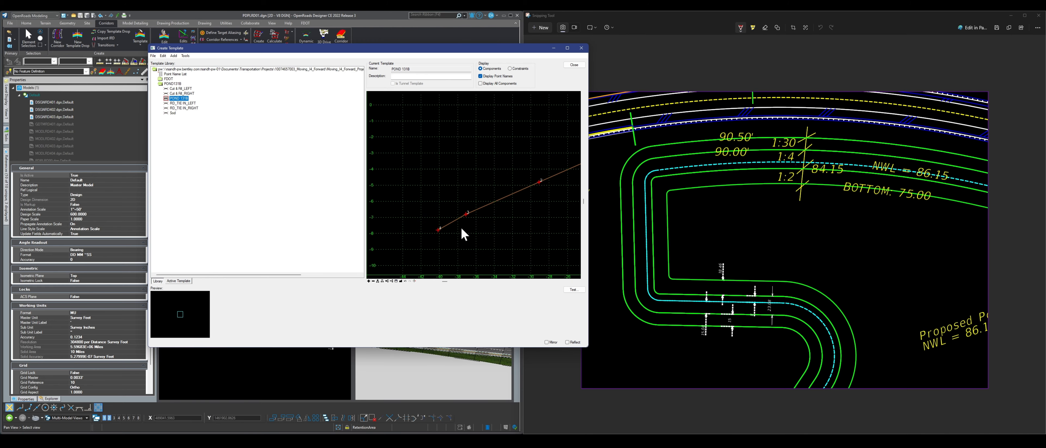
scroll(464, 234, "up", 1)
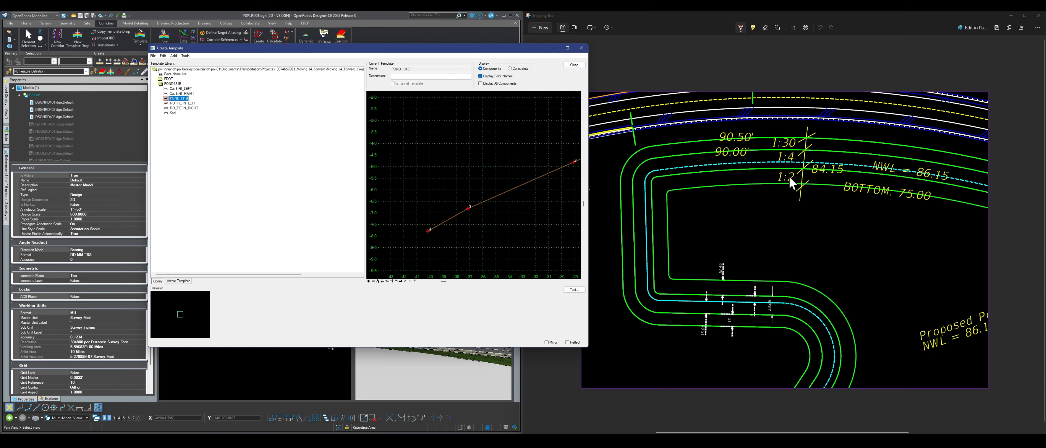
double_click(429, 231)
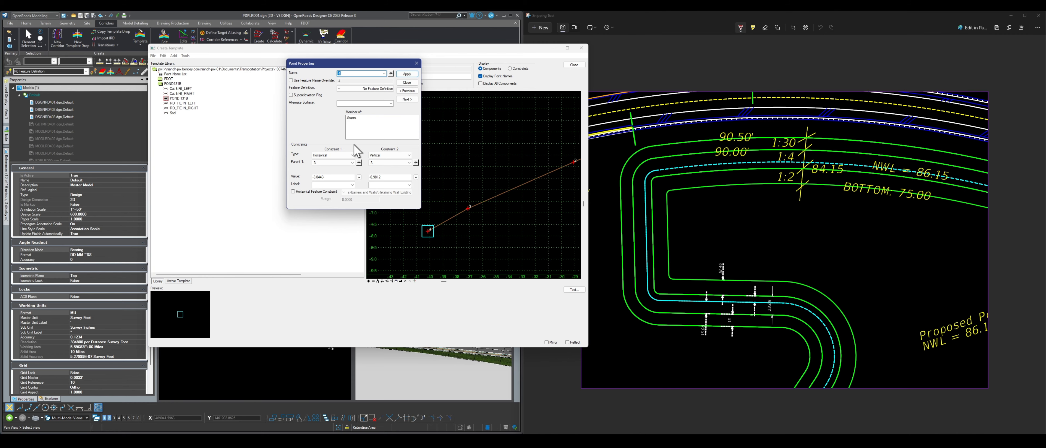
left_click_drag(348, 74, 333, 75)
type("b")
Try a horizontal offset of -18.46 for Bottom and change its second constraint to a Slope of 1/2 from point 3.
left_click_drag(343, 179, 300, 186)
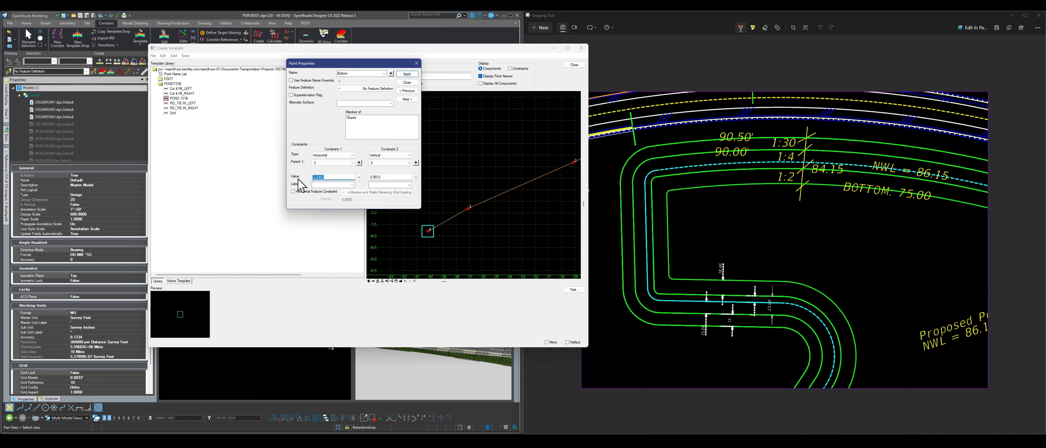
type("-18.46")
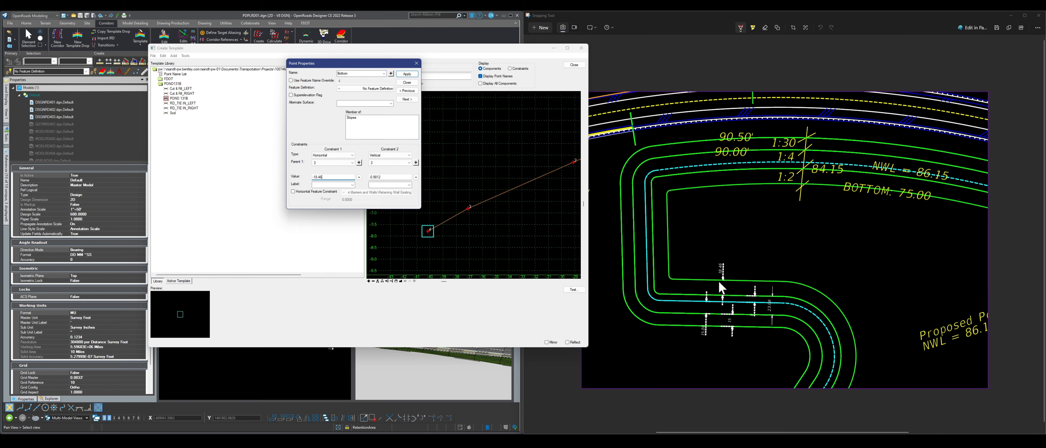
left_click_drag(391, 177, 365, 177)
left_click(406, 155)
left_click(386, 172)
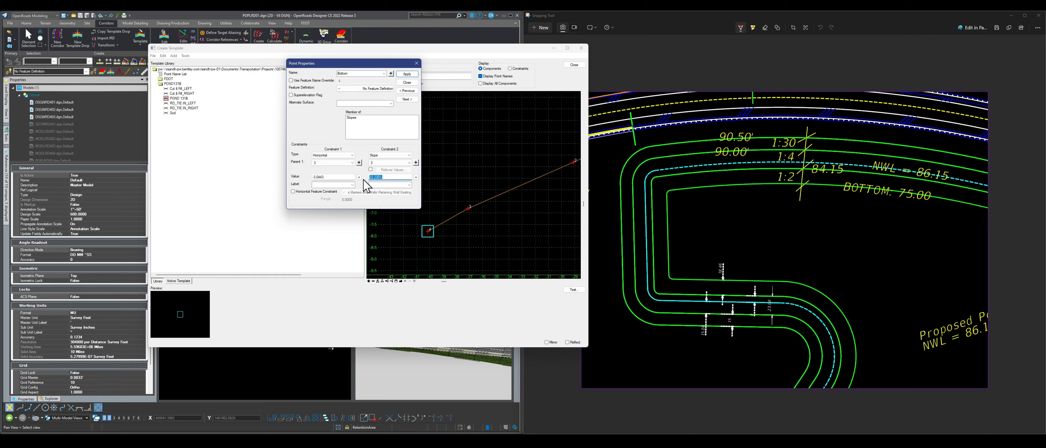
type("1/2")
key("Return")
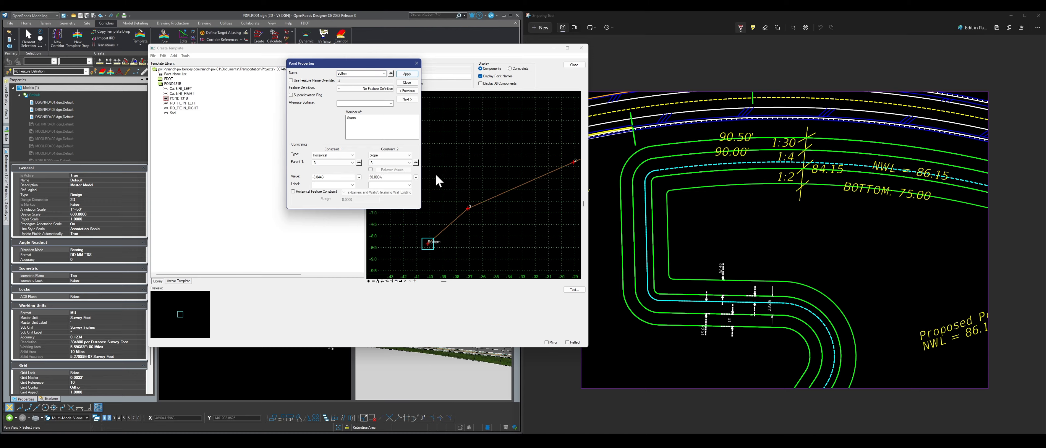
left_click(407, 82)
Change the template origin to the CL point at the upper end of the slope.
scroll(436, 197, "down", 5)
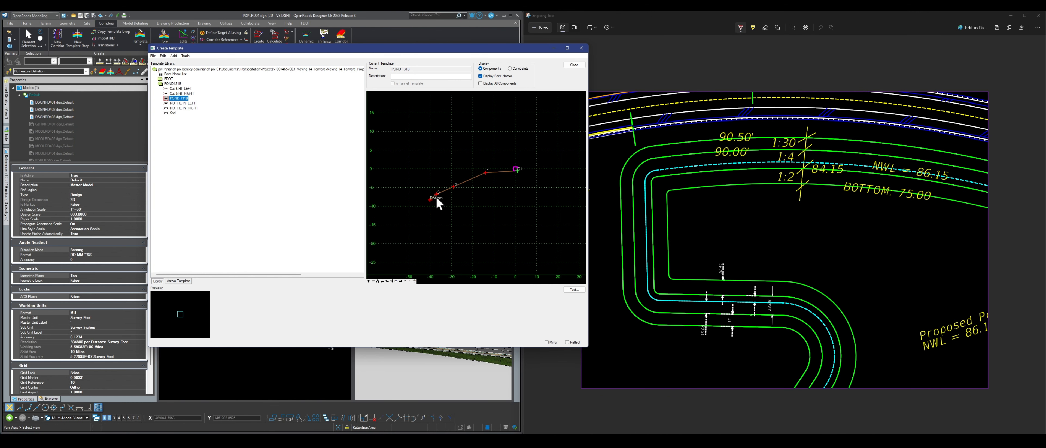
scroll(511, 164, "up", 2)
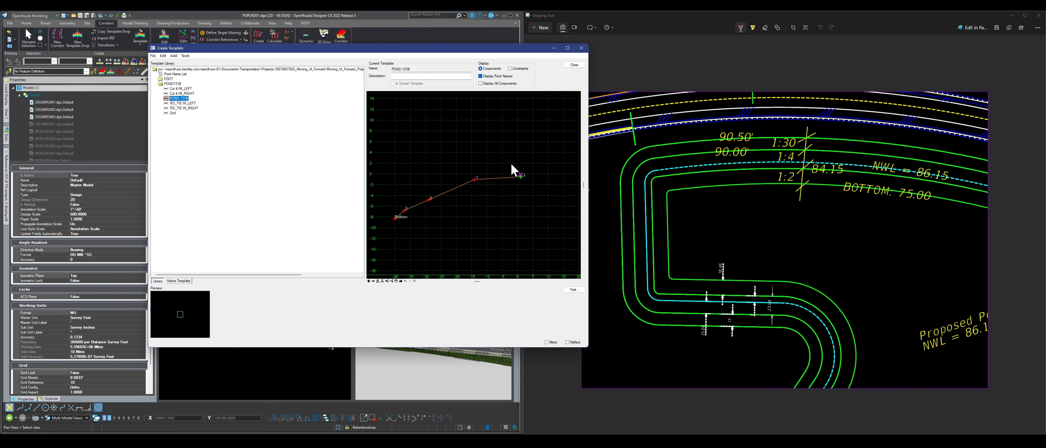
right_click(521, 178)
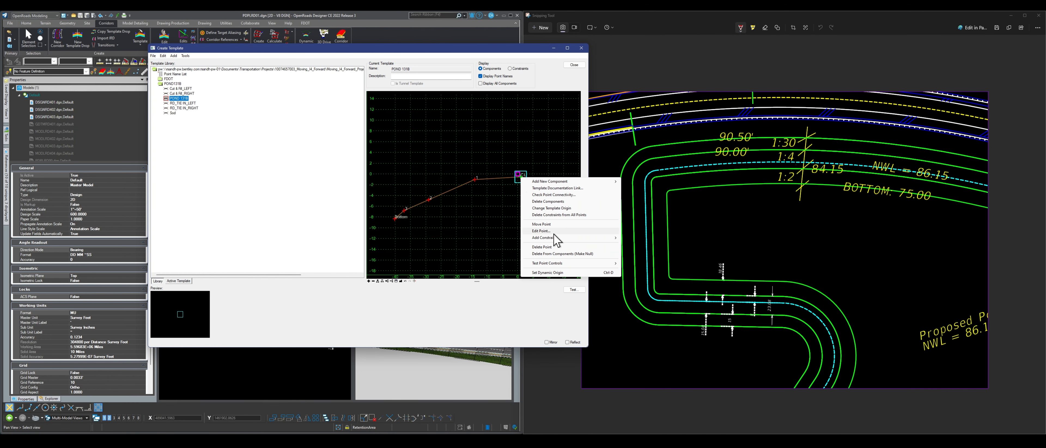
left_click(550, 209)
scroll(518, 172, "up", 2)
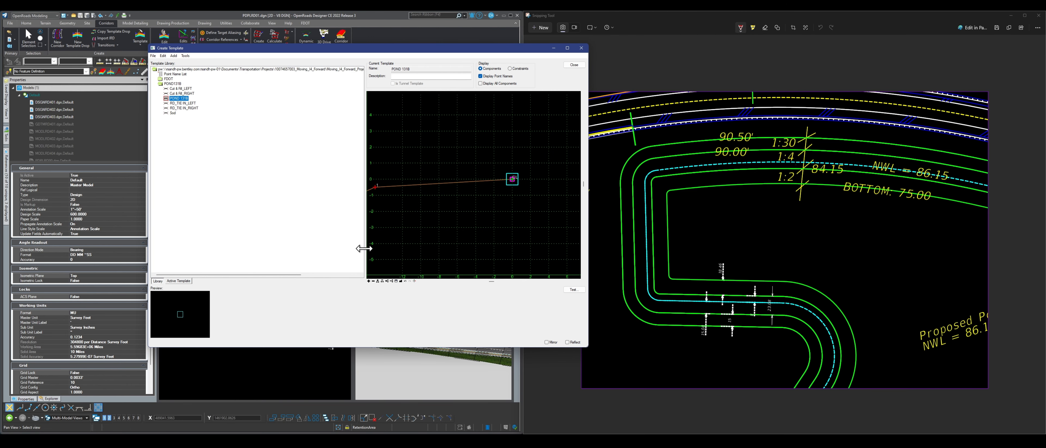
Widen the template drawing area to fit the whole side slope.
left_click_drag(365, 248, 228, 259)
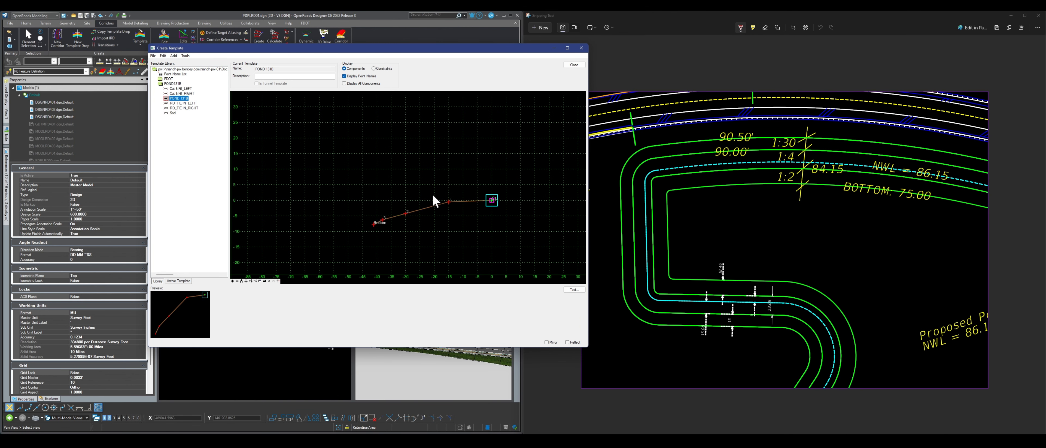
scroll(394, 209, "up", 3)
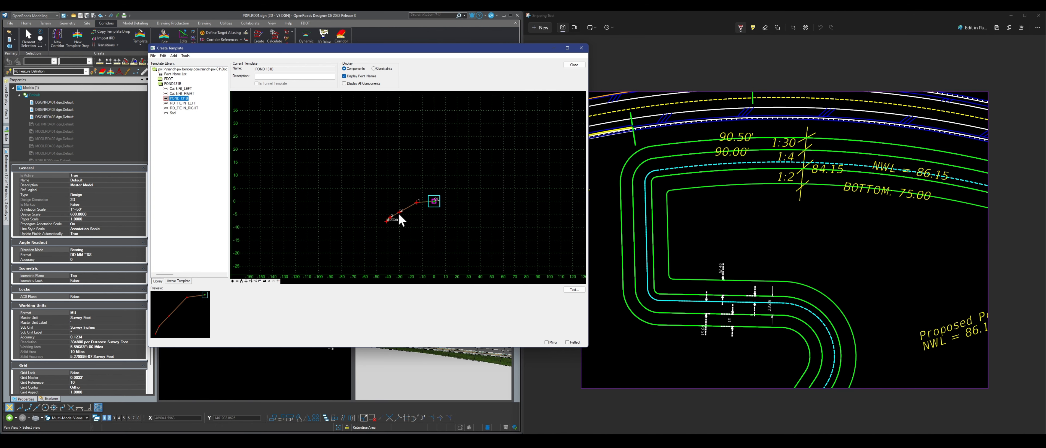
scroll(399, 216, "up", 2)
scroll(353, 175, "down", 3)
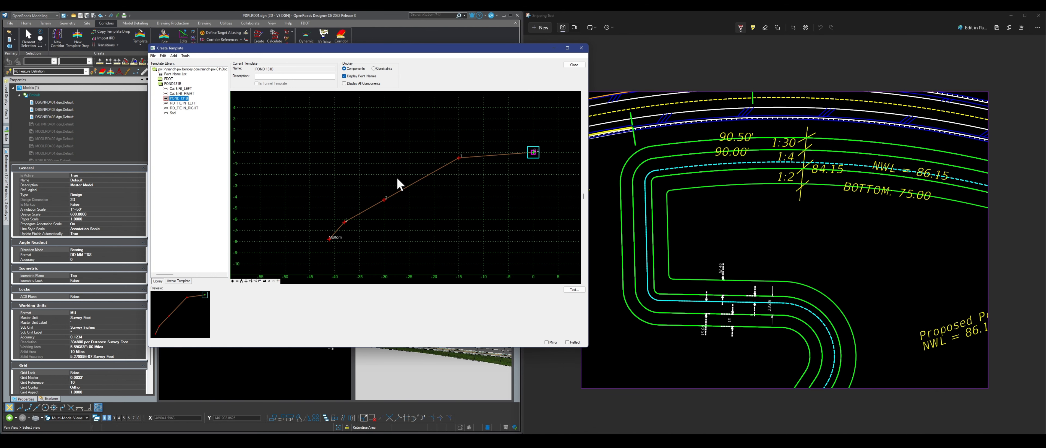
scroll(374, 179, "up", 2, "shift")
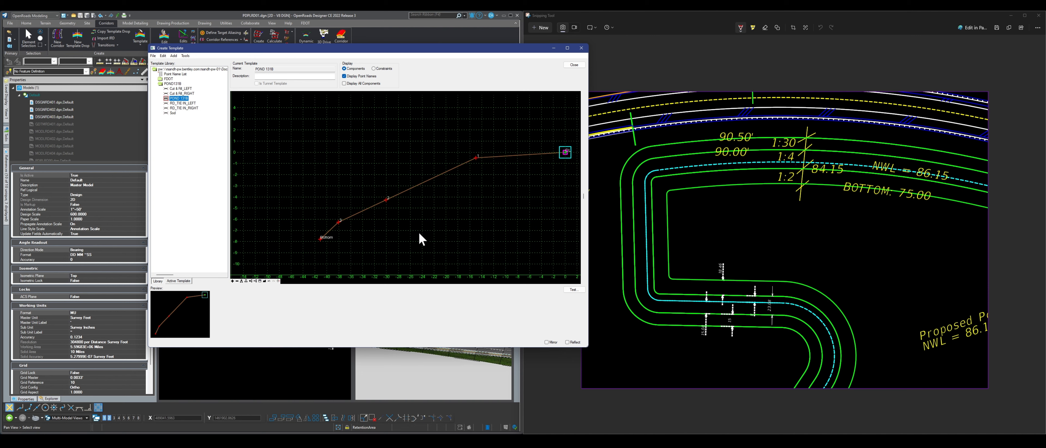
scroll(420, 238, "down", 1)
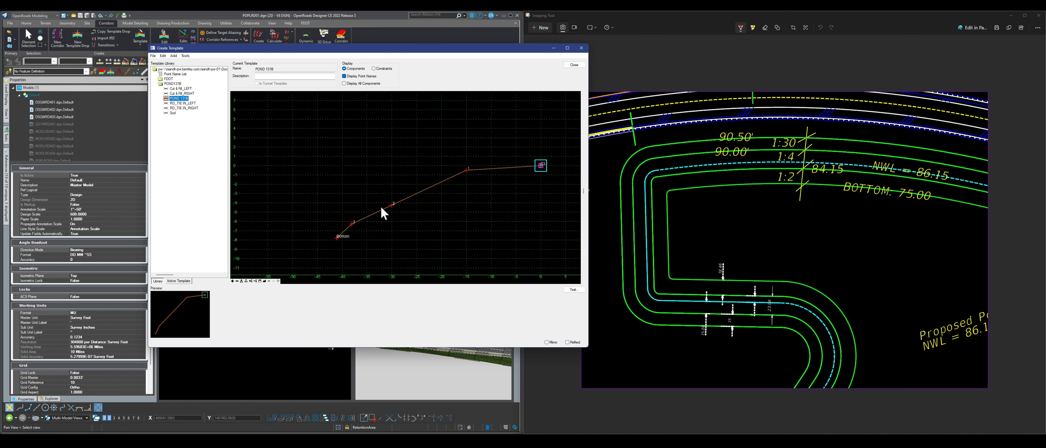
Check the horizontal and slope constraints of points 1, 2 and 3 one after another.
double_click(465, 174)
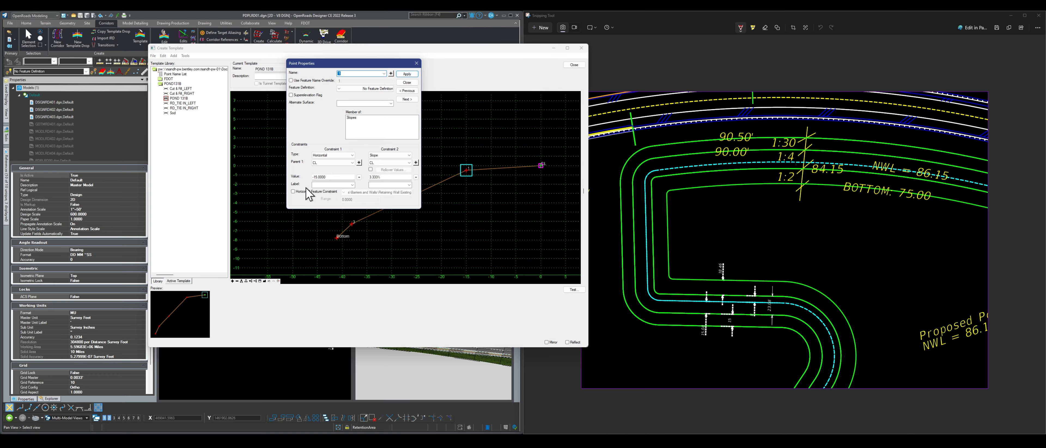
left_click(416, 63)
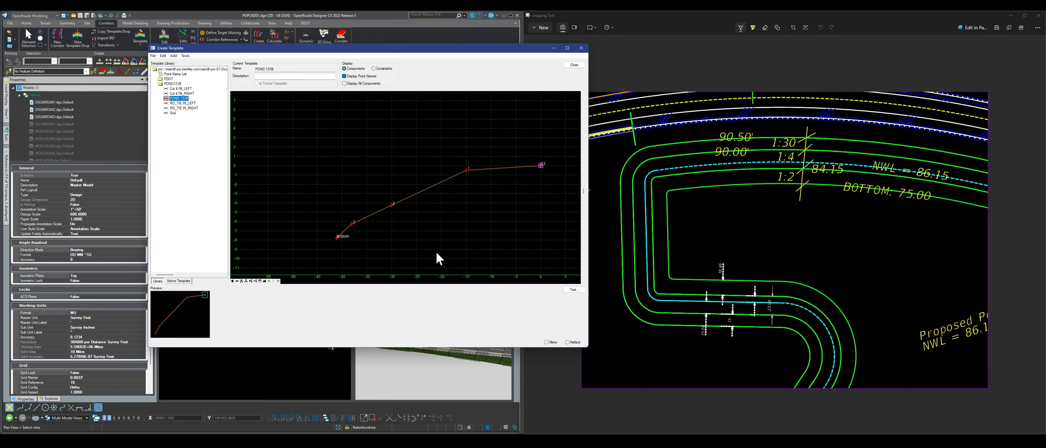
double_click(392, 204)
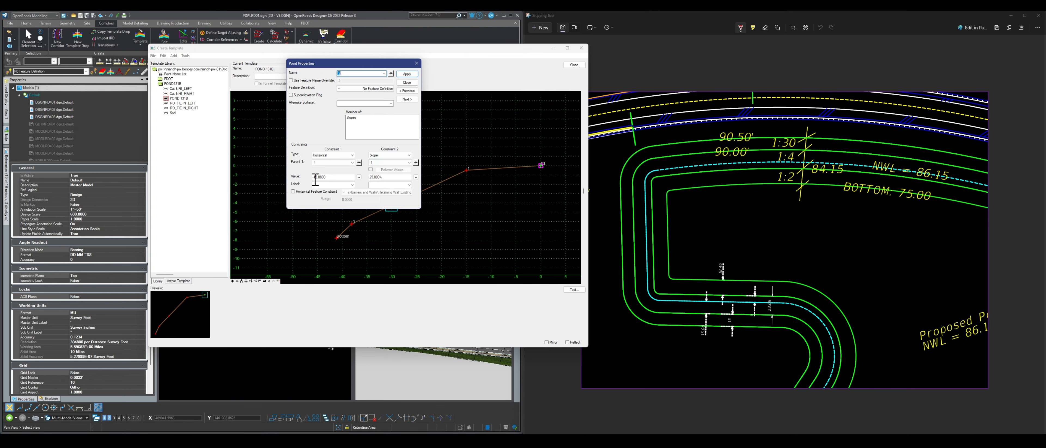
left_click(416, 64)
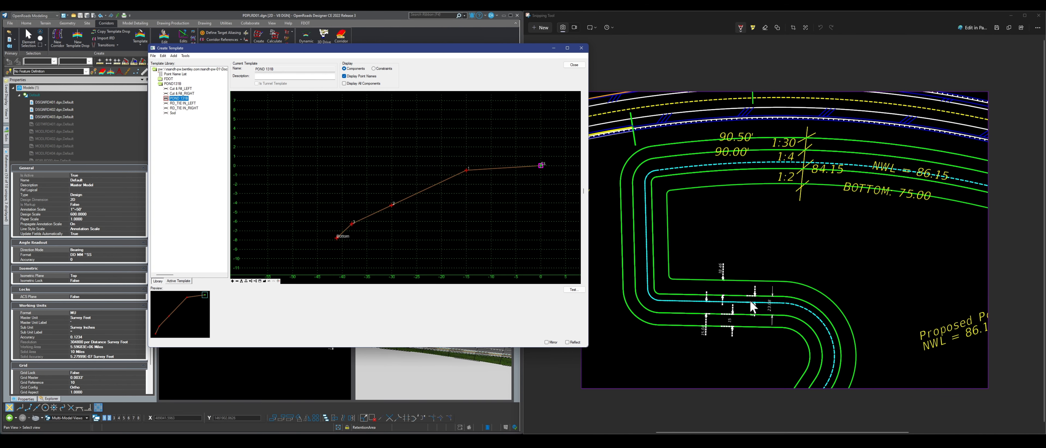
double_click(352, 223)
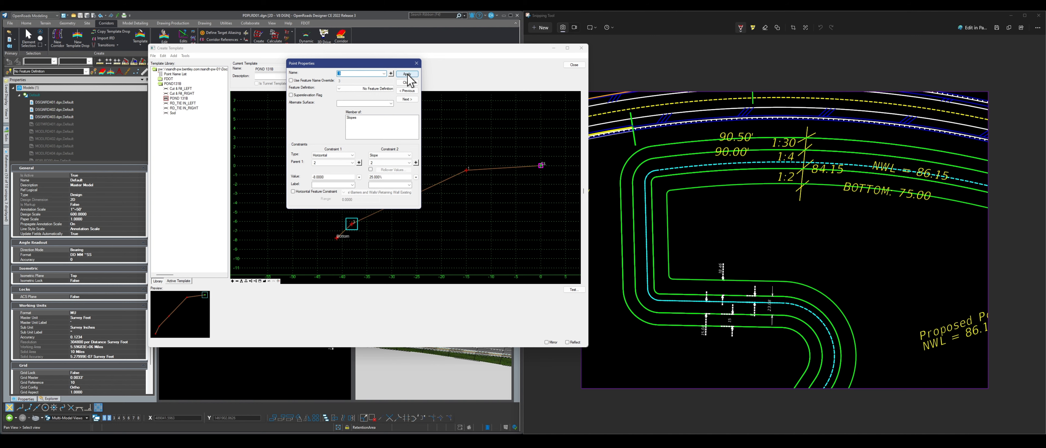
left_click(416, 63)
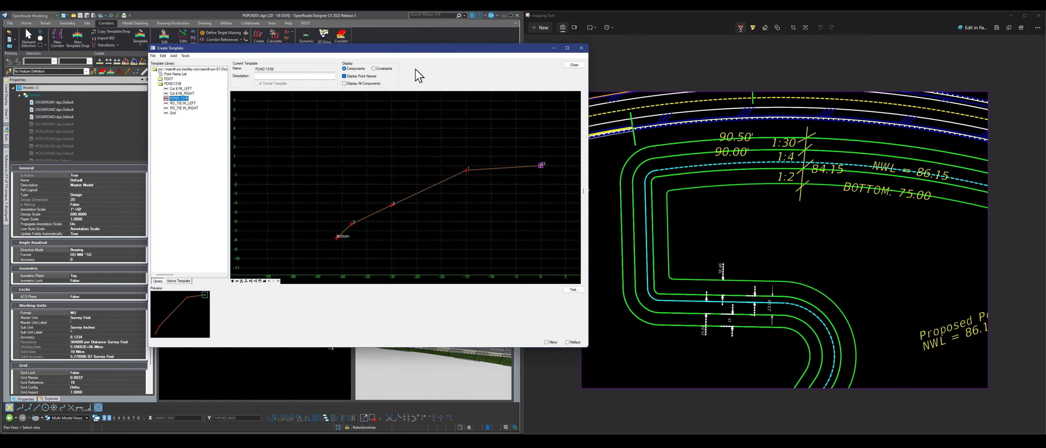
Set the Bottom point's horizontal offset from point 3 to -18.46 and its slope to 1/2.
double_click(337, 238)
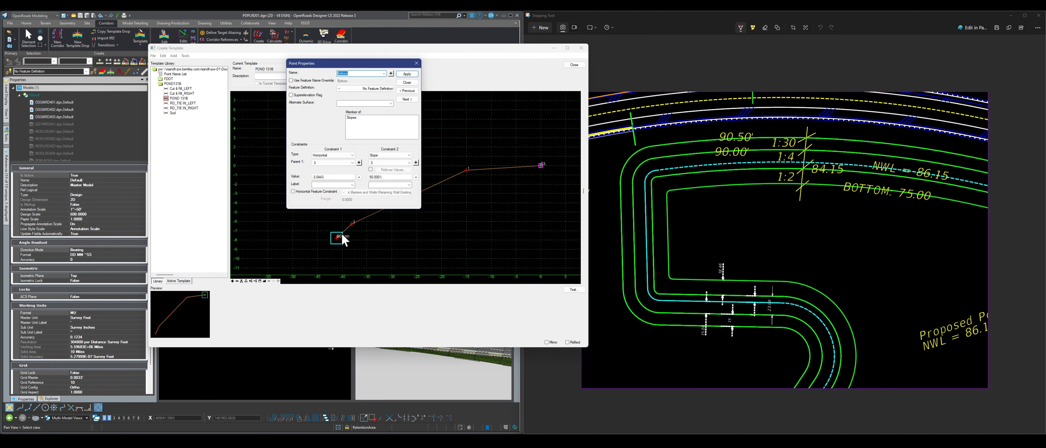
left_click_drag(332, 177, 300, 180)
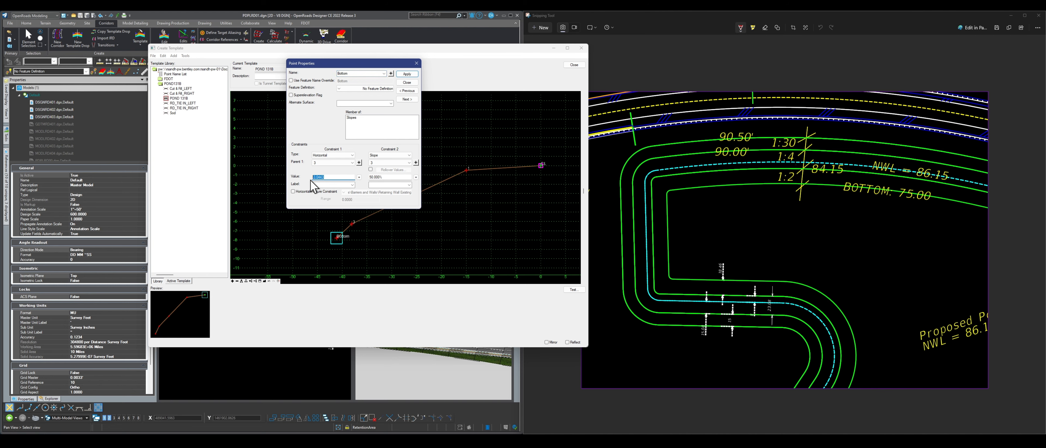
type("-18.46")
key("Return")
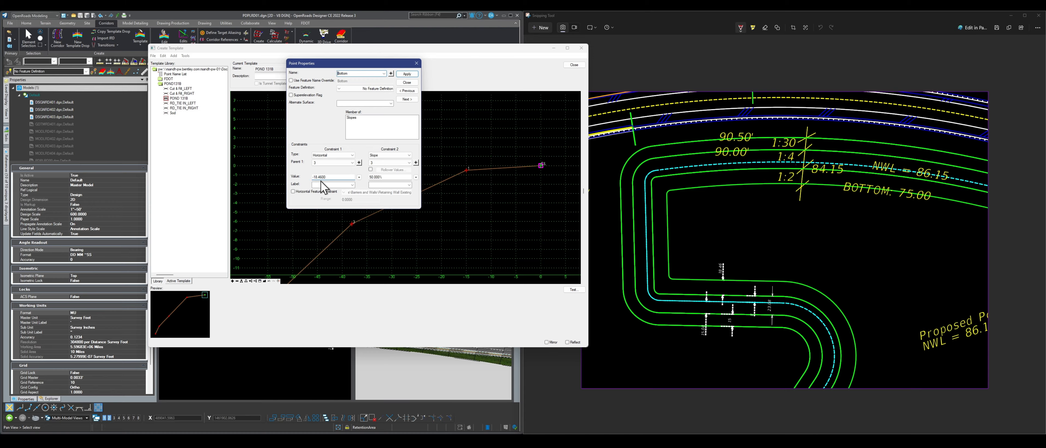
left_click_drag(400, 177, 375, 178)
type("1/2")
key("Return")
left_click(407, 82)
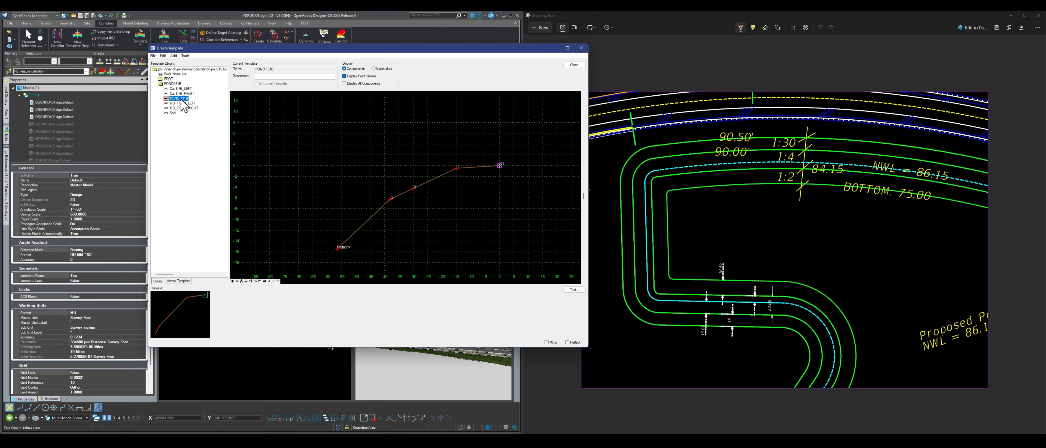
Close the template editor and save the changes to the template library.
left_click(580, 67)
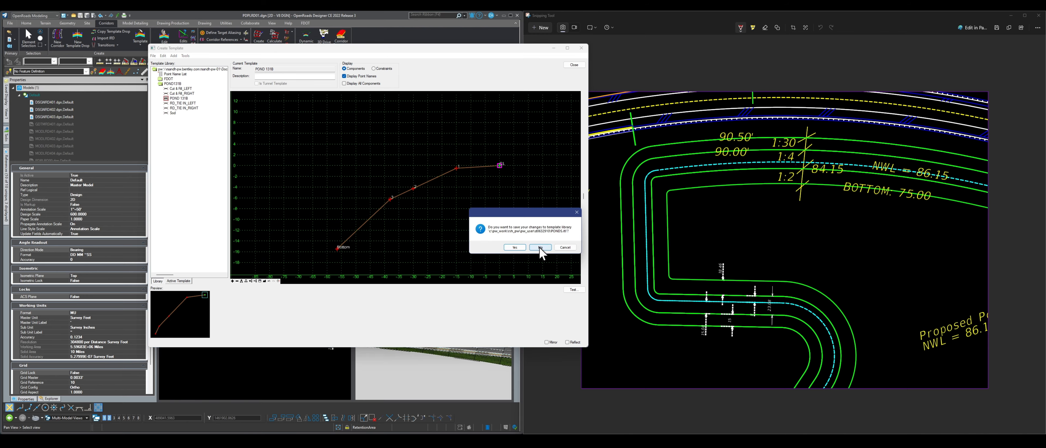
left_click(512, 249)
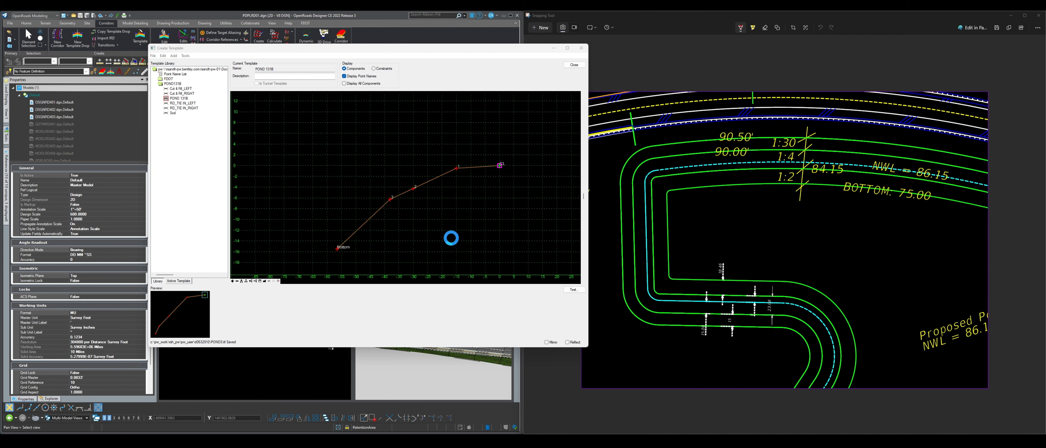
left_click(305, 245)
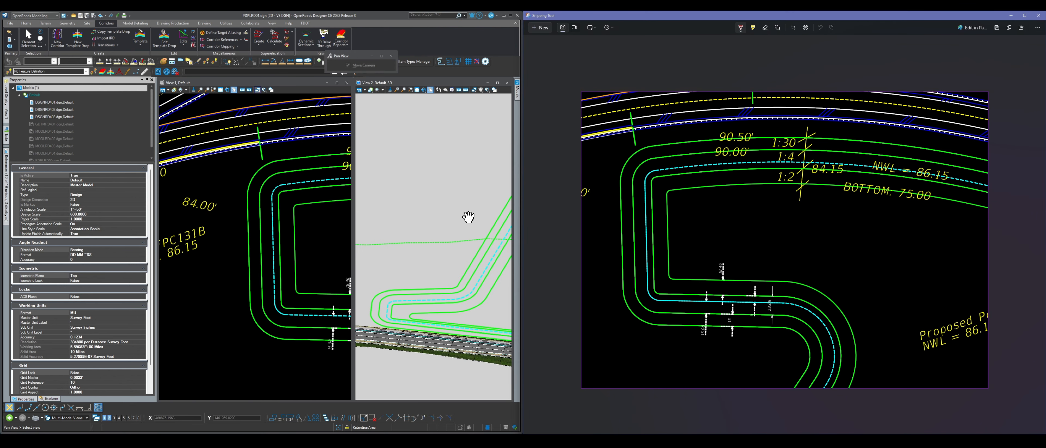
Close the reference snip without saving it, maximise the OpenRoads Designer window and switch to Element Selection.
left_click(1038, 15)
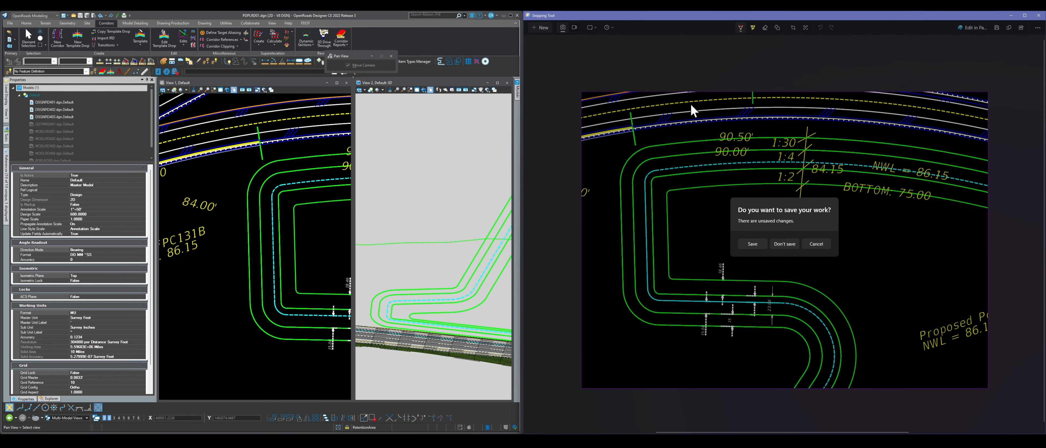
left_click(790, 246)
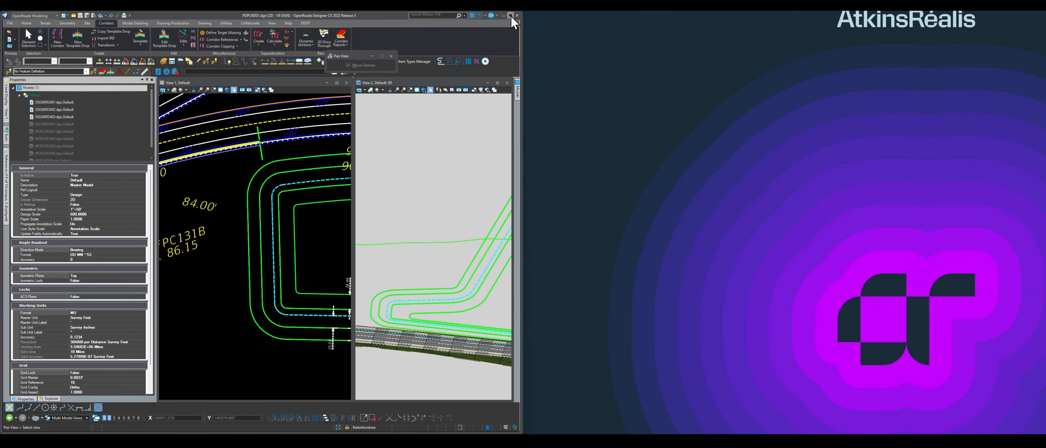
left_click(510, 16)
scroll(245, 234, "down", 2)
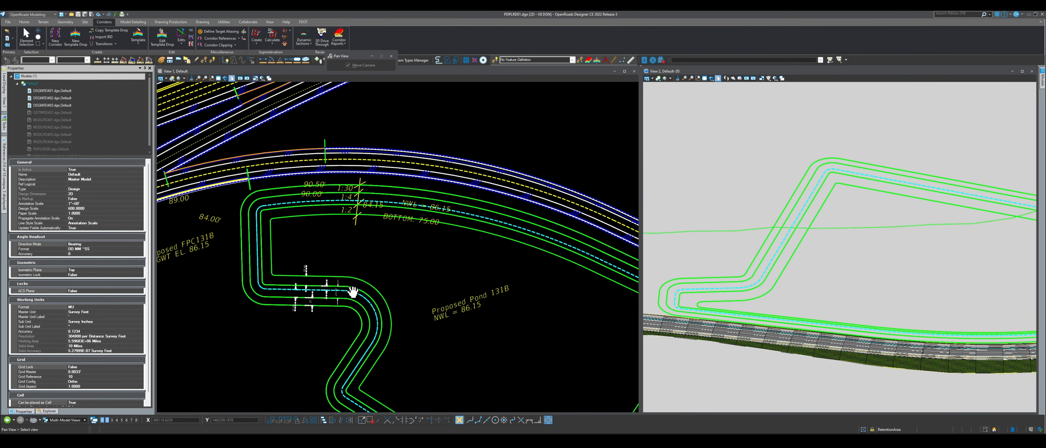
scroll(369, 280, "down", 1)
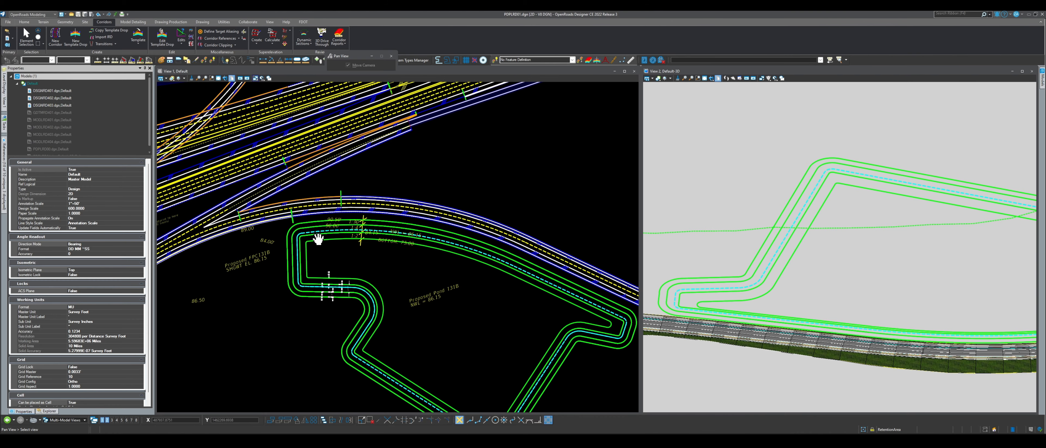
left_click(27, 35)
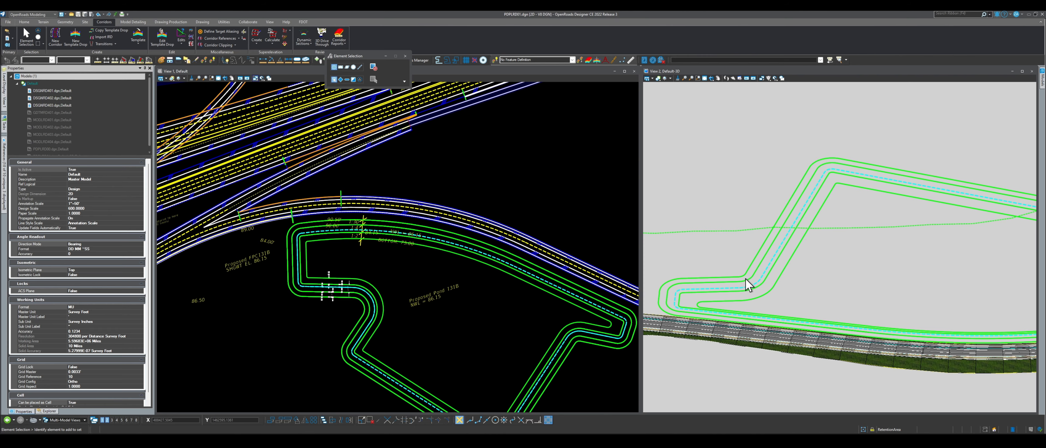
Create a corridor from the pond's outer top line on its active profile, with the FINAL feature definition and the name POND 131B.
scroll(310, 292, "up", 2)
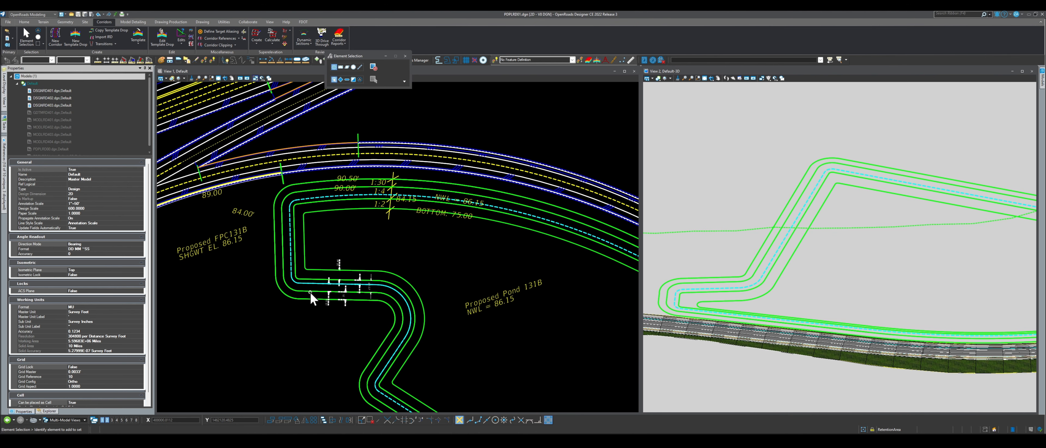
left_click(285, 298)
scroll(287, 322, "up", 1)
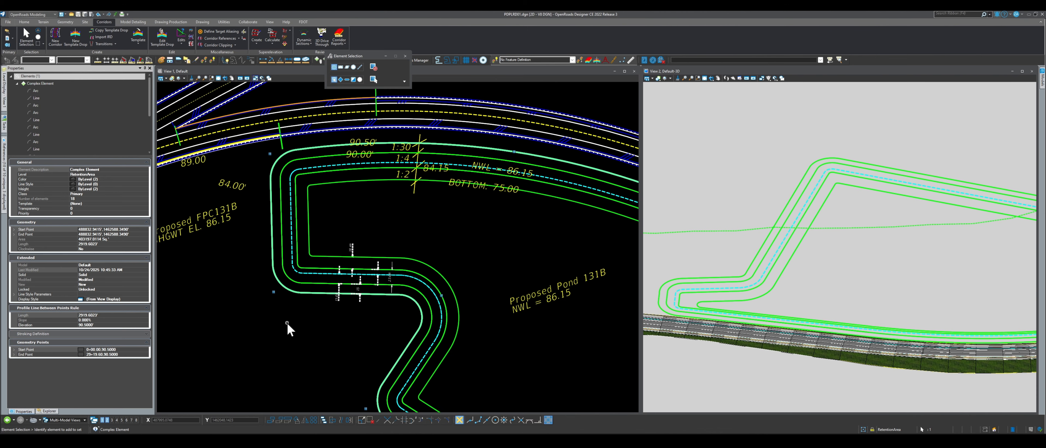
scroll(288, 321, "down", 1)
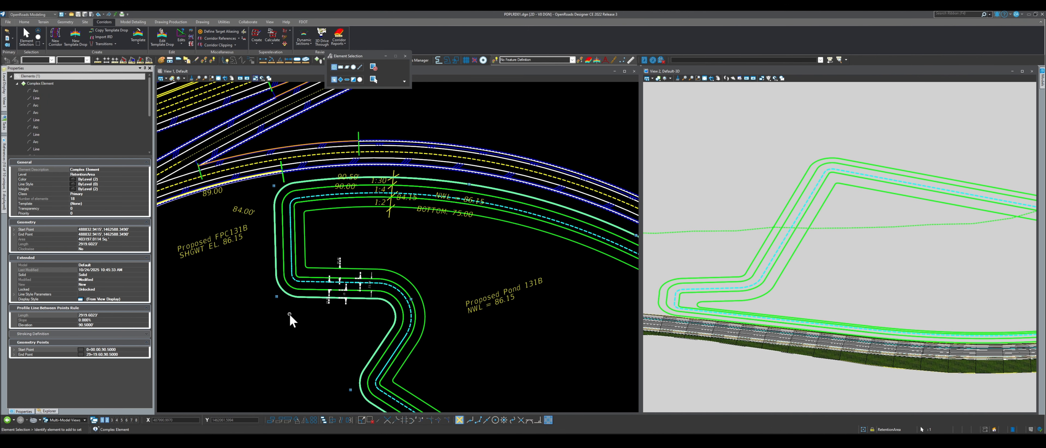
left_click(278, 260)
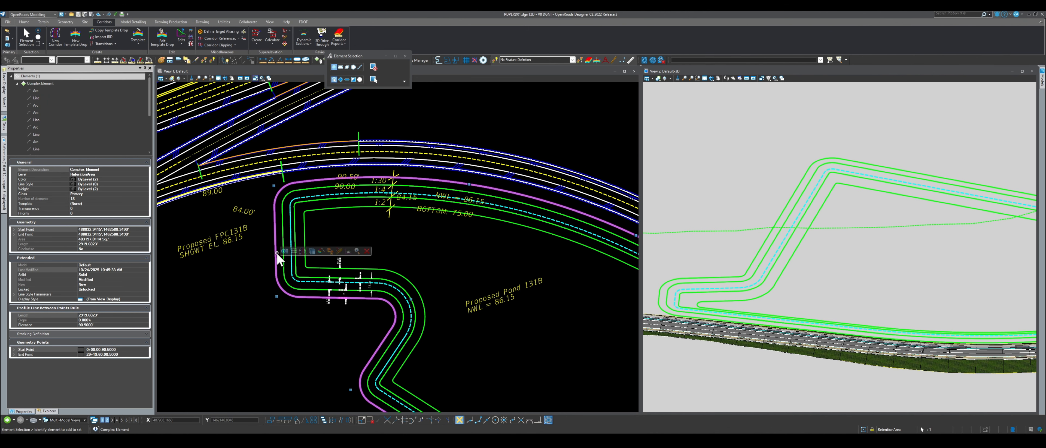
left_click(304, 248)
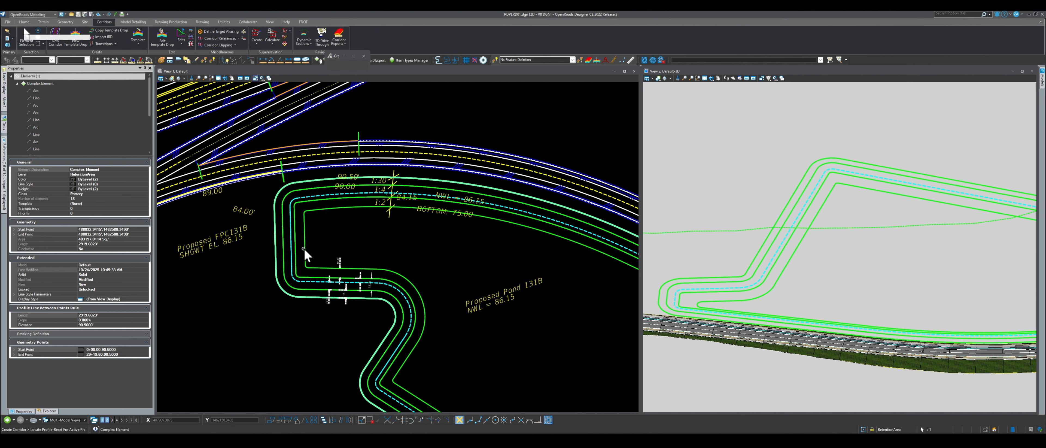
right_click(407, 244)
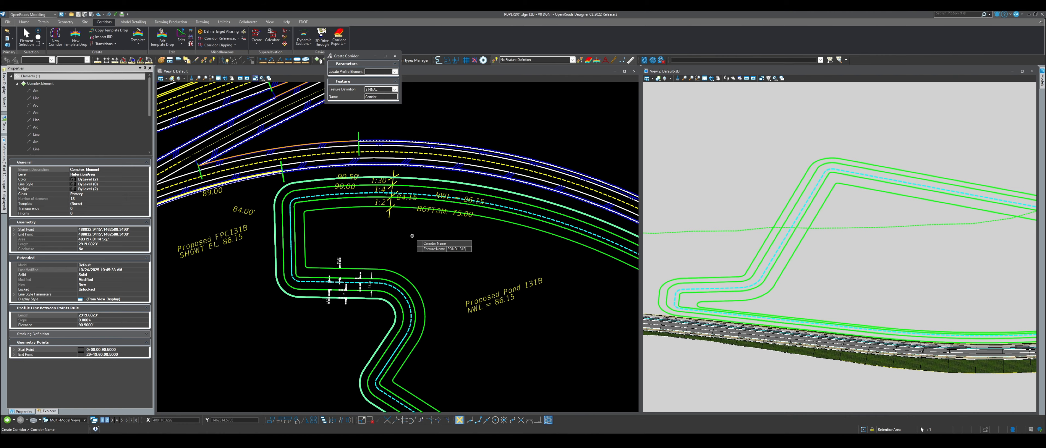
left_click(409, 236)
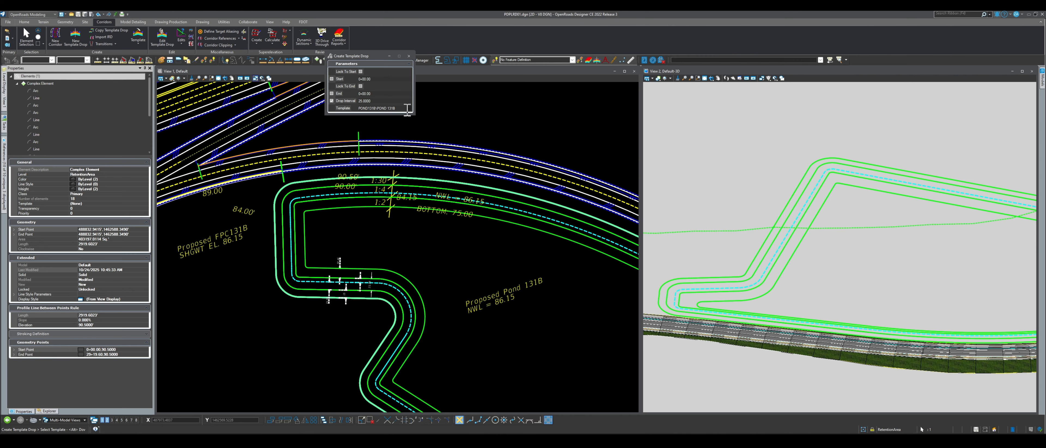
Drop the POND 131B template along the new corridor, locked to its start and end.
left_click(408, 108)
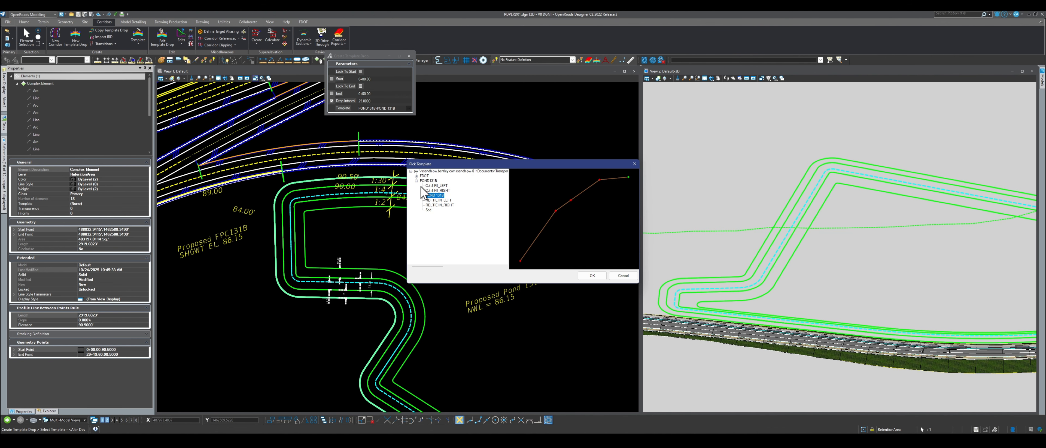
left_click(592, 276)
left_click(360, 71)
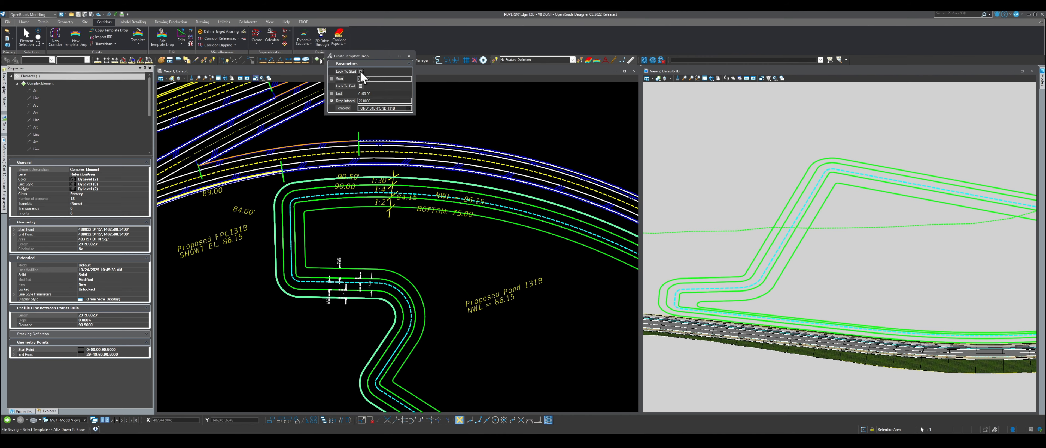
left_click(360, 86)
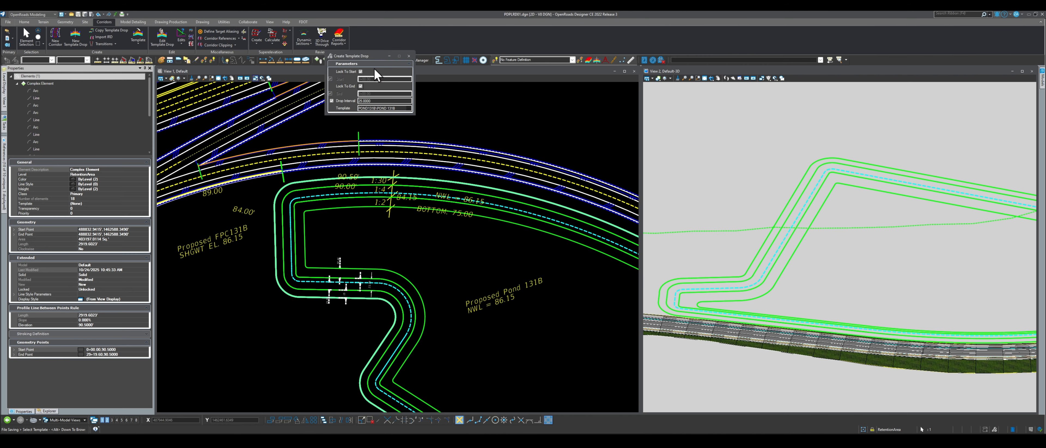
scroll(731, 215, "down", 3)
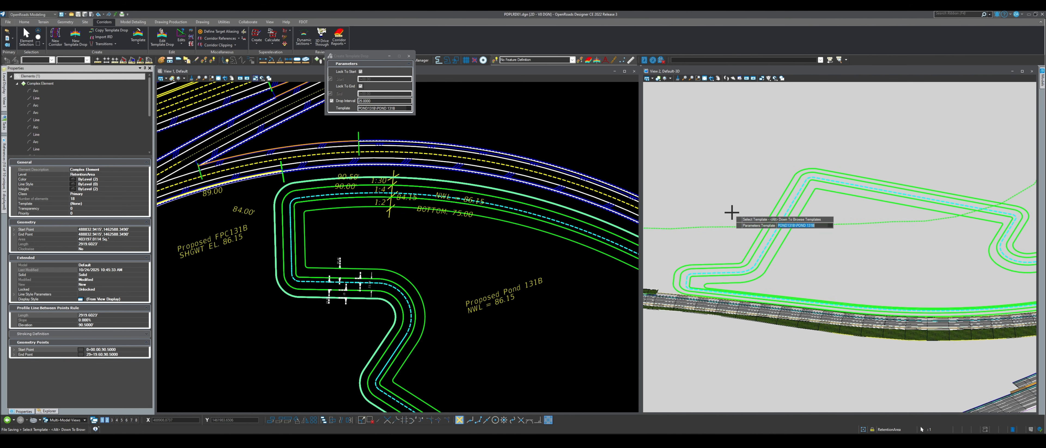
left_click(833, 123)
left_click(833, 123)
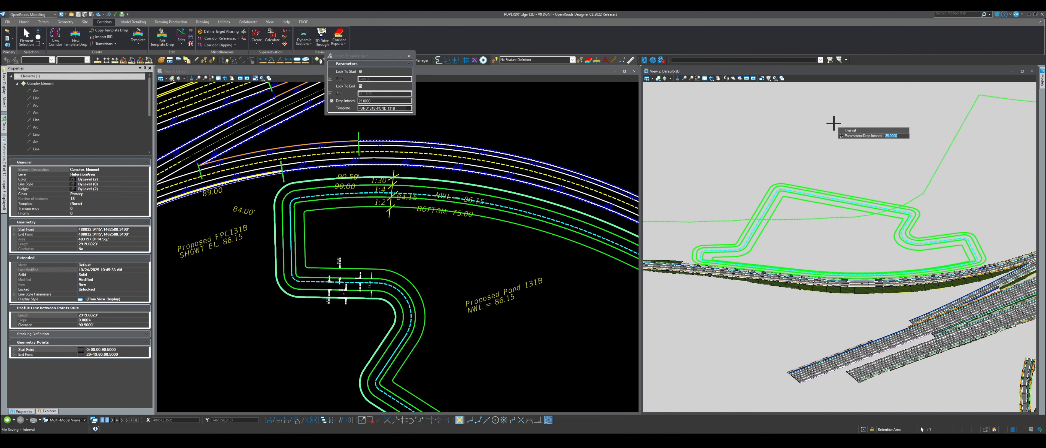
left_click(833, 123)
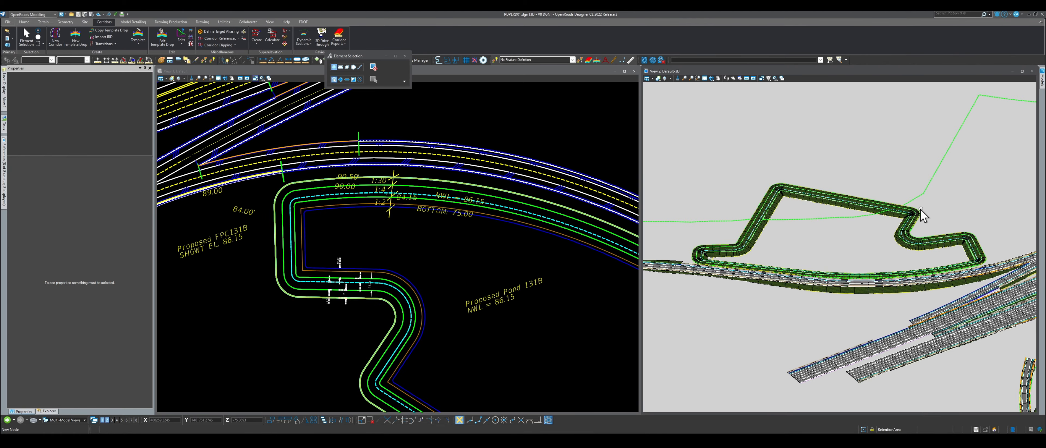
Examine the generated pond side slopes around the whole outline in the 3D view.
scroll(877, 243, "up", 4)
scroll(926, 226, "down", 6)
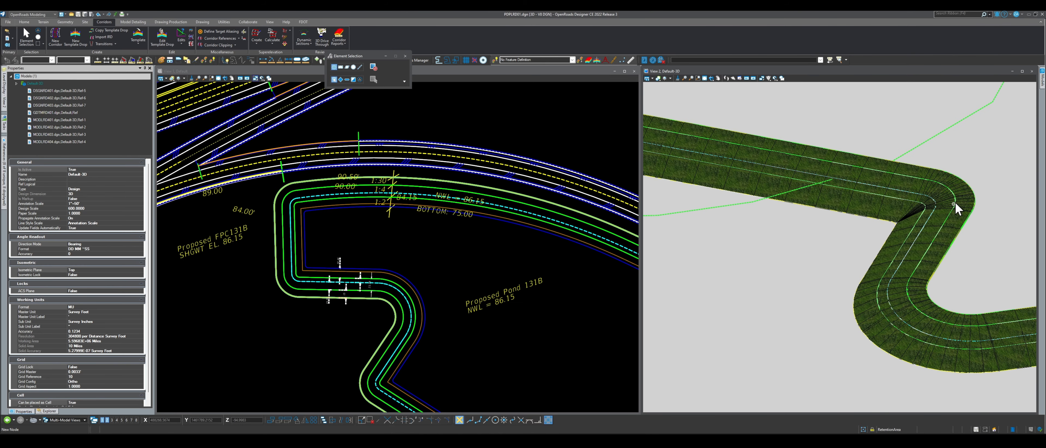
scroll(833, 157, "down", 5)
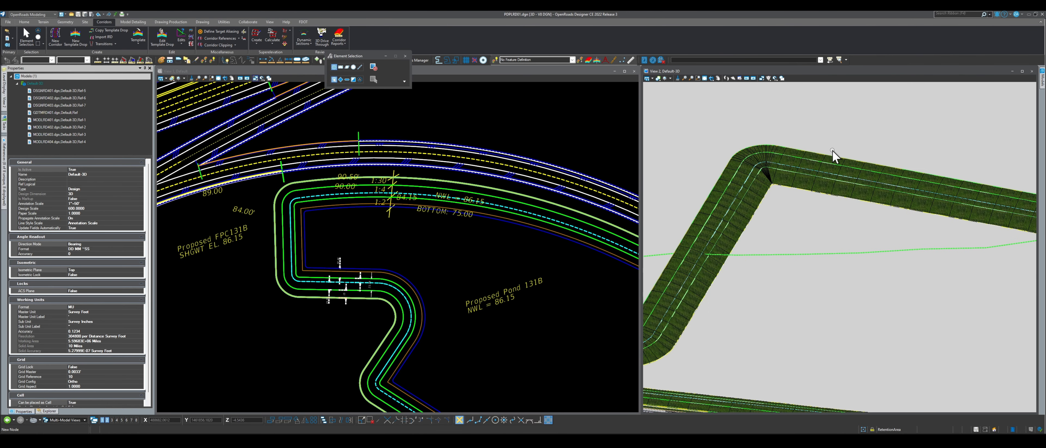
scroll(956, 207, "up", 1)
scroll(956, 208, "up", 1)
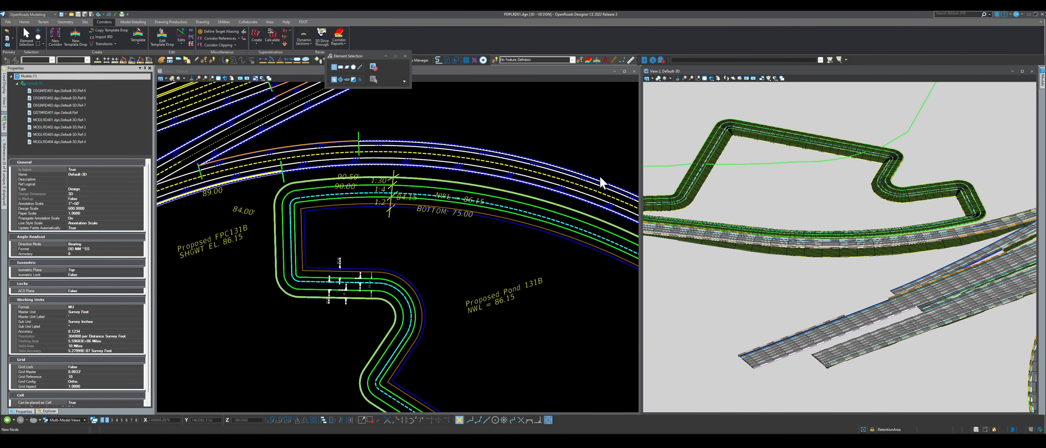
left_click(711, 78)
left_click(845, 167)
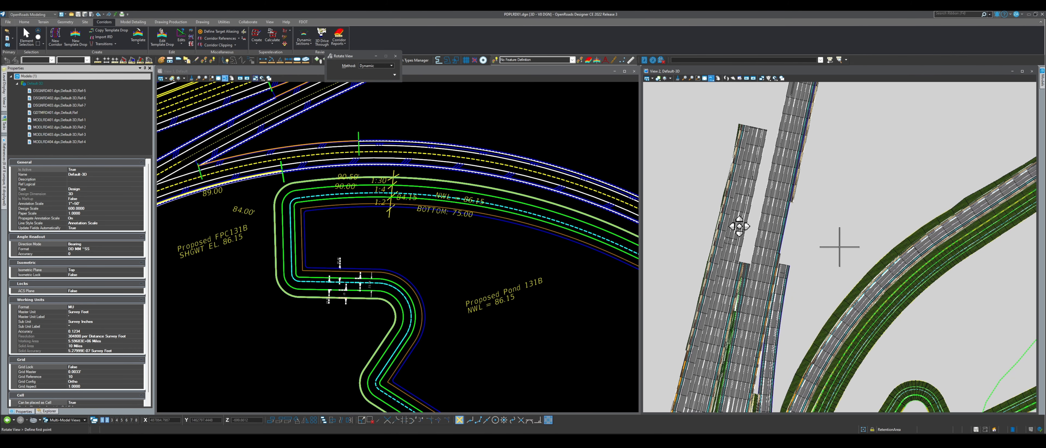
left_click(718, 78)
left_click_drag(776, 123, 796, 182)
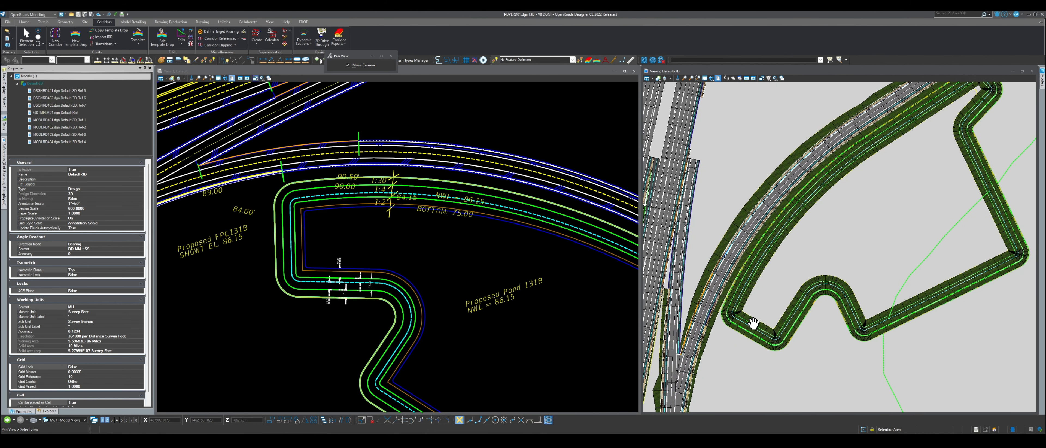
left_click_drag(791, 281, 763, 270)
Inspect the side slopes up close around the pond's bends and its narrow corner beside the roadway, from several 3D angles.
scroll(739, 340, "up", 3)
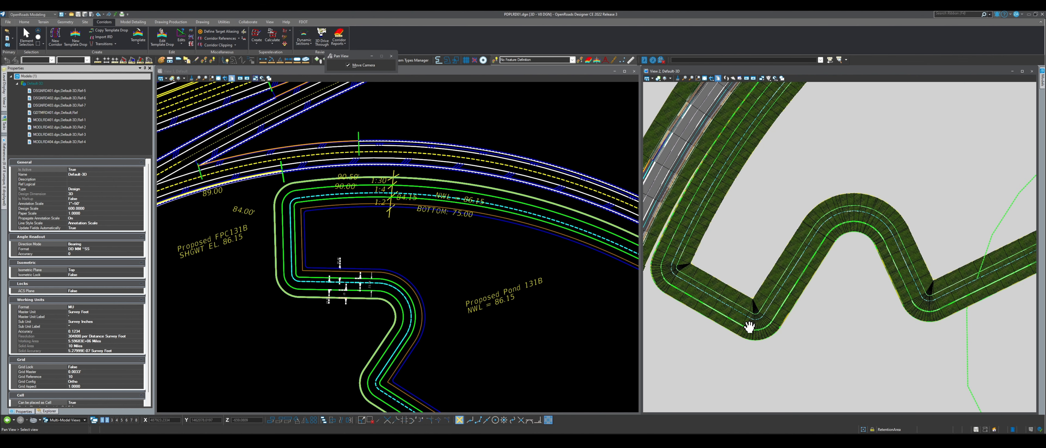
left_click_drag(809, 164, 755, 228)
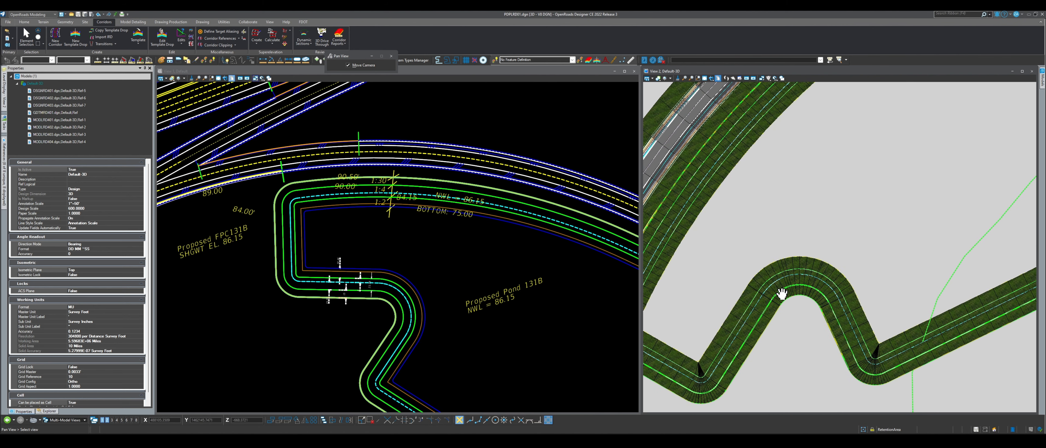
left_click_drag(866, 235, 765, 355)
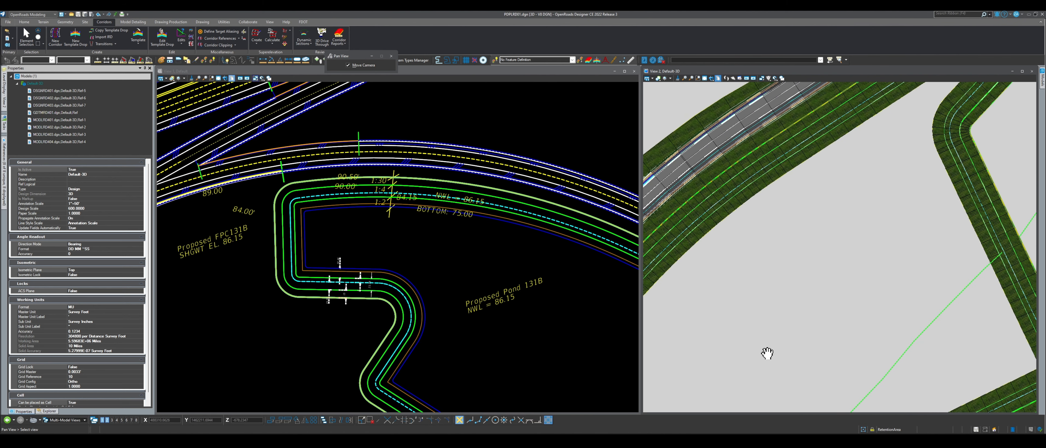
left_click_drag(852, 195, 752, 350)
left_click_drag(852, 242, 822, 275)
scroll(857, 240, "up", 2)
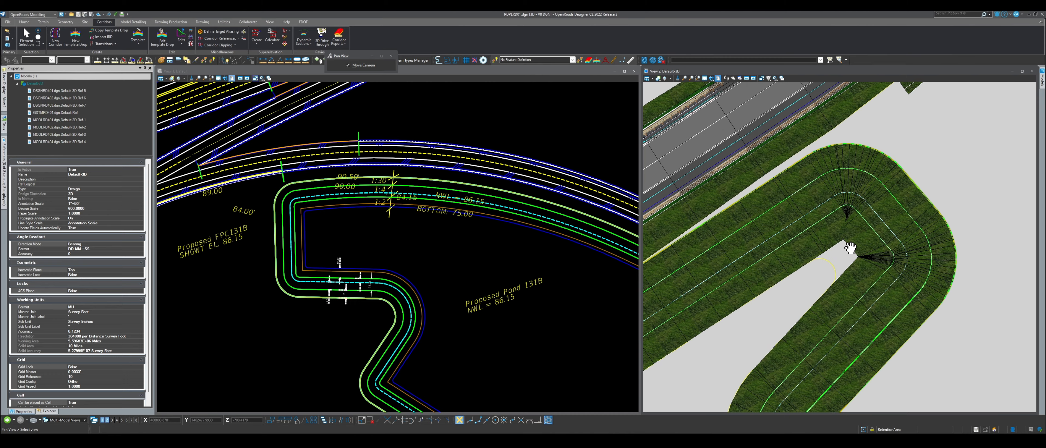
left_click_drag(826, 276, 845, 269)
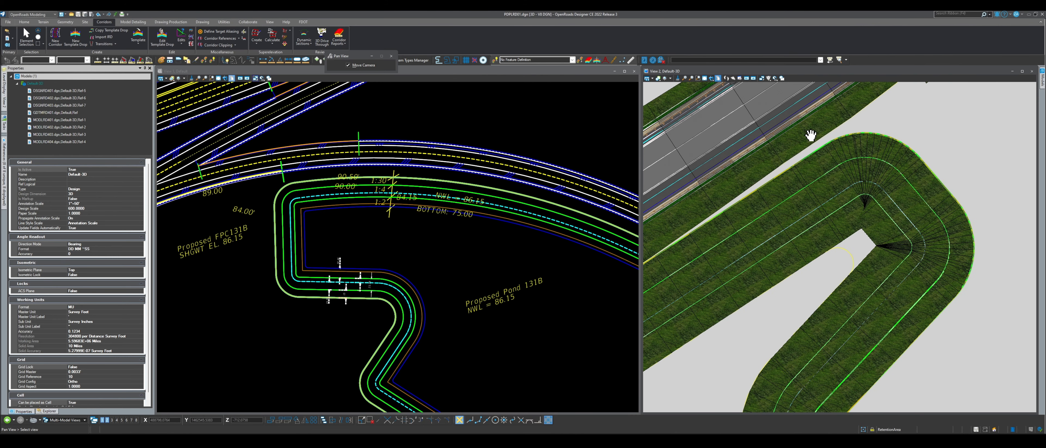
left_click(711, 78)
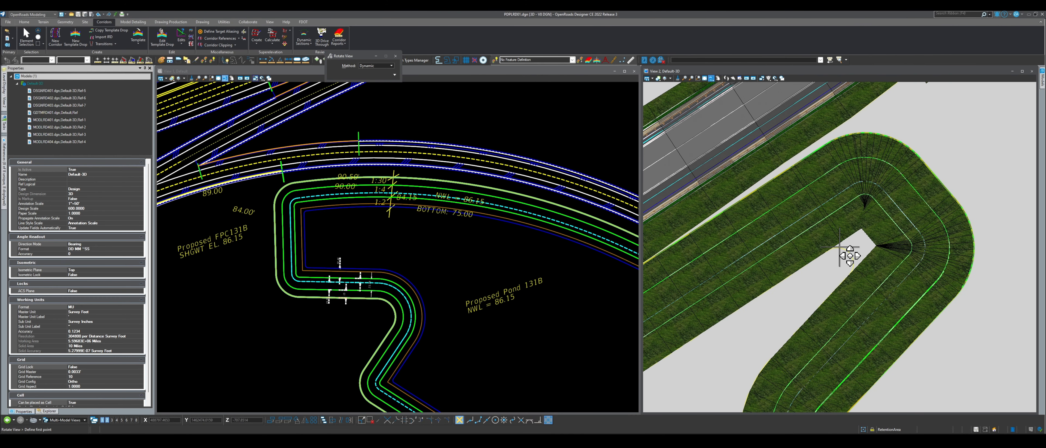
left_click_drag(850, 255, 938, 170)
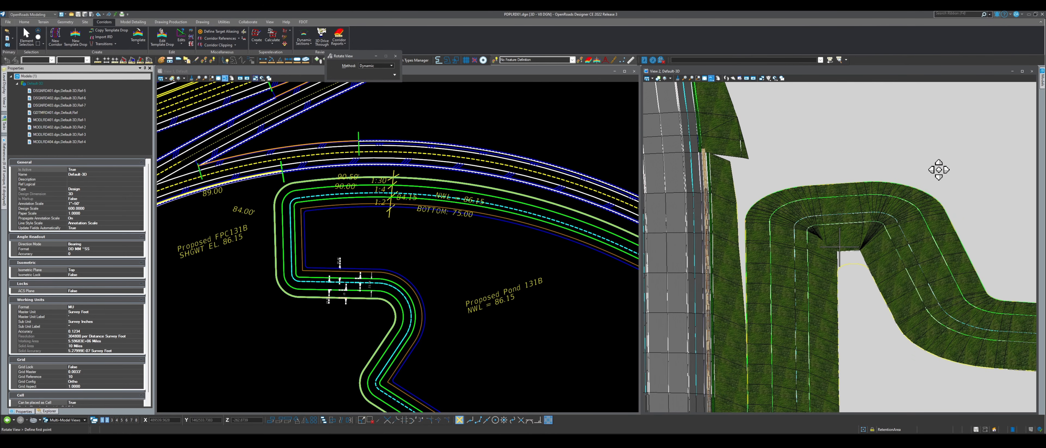
left_click_drag(869, 268, 798, 274)
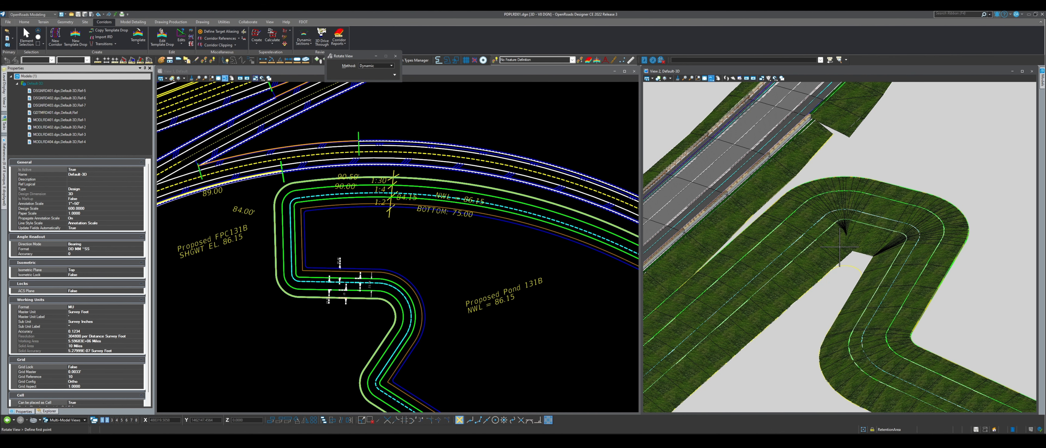
Display the corridor handle level in the 2D plan view.
scroll(243, 254, "down", 5)
scroll(337, 285, "up", 1)
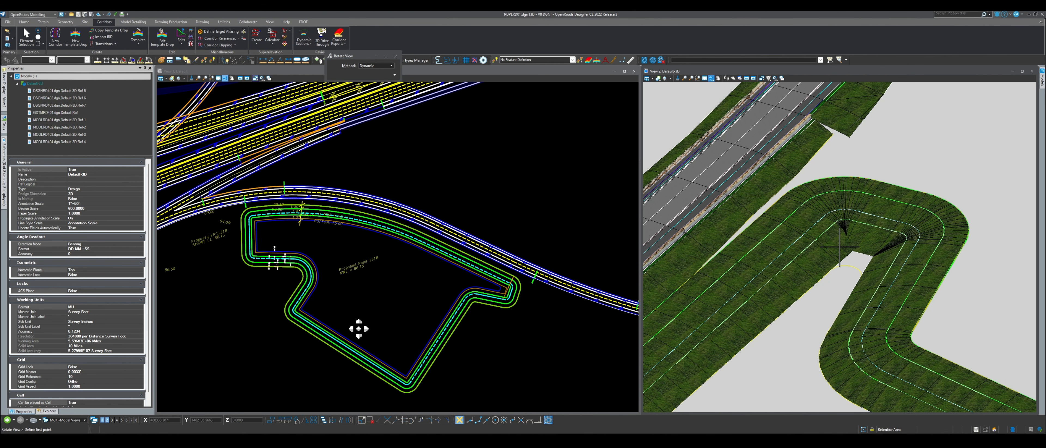
left_click(5, 84)
left_click(27, 35)
left_click(432, 171)
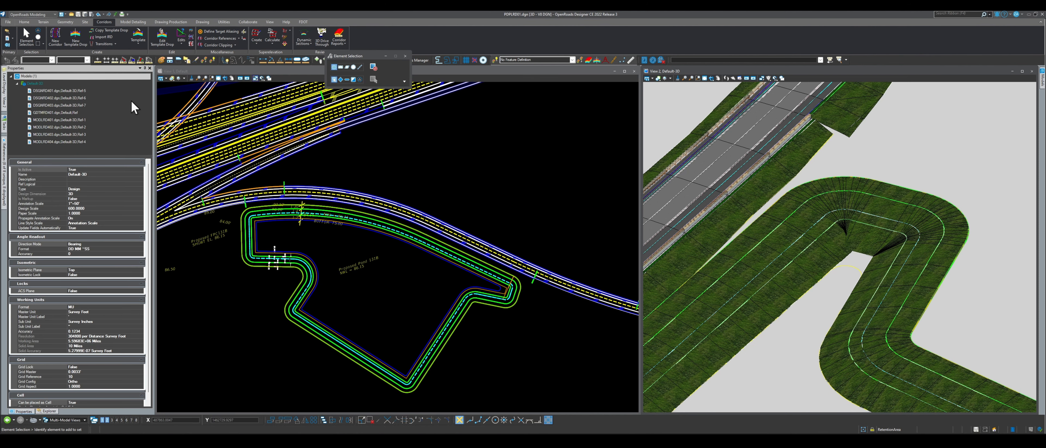
left_click(4, 88)
left_click(49, 234)
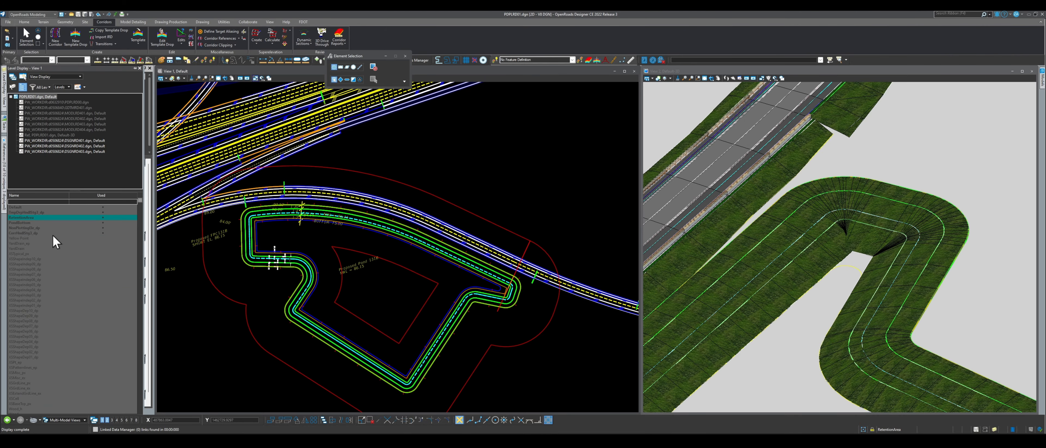
Distinguish the two overlapping pond corridors by their properties and delete the earlier one named POND 131B.
scroll(368, 308, "up", 1)
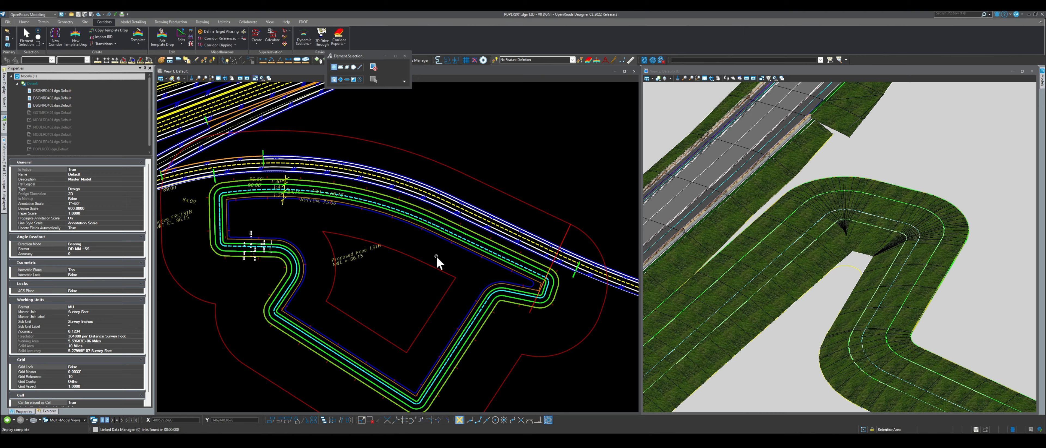
left_click(421, 262)
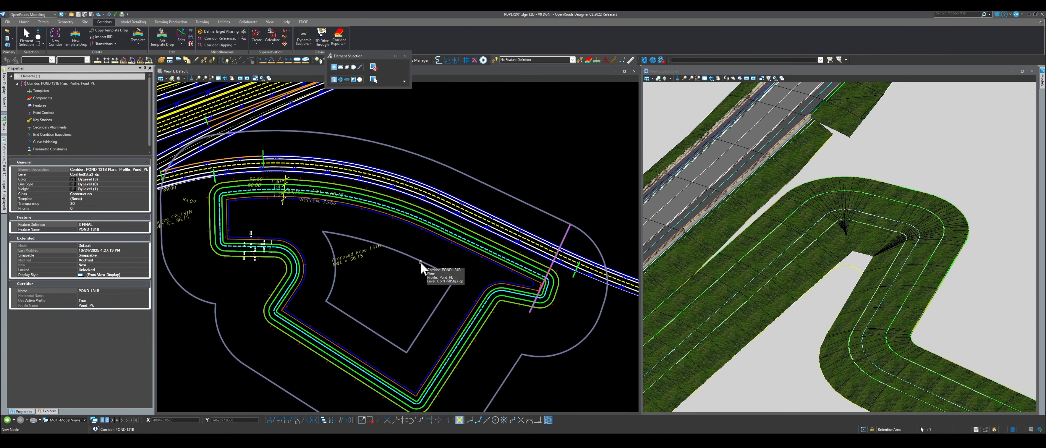
scroll(451, 241, "up", 3)
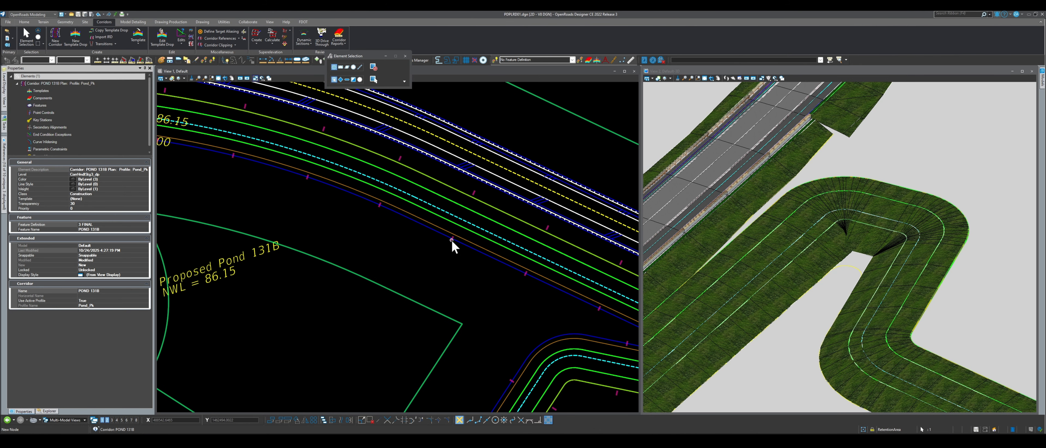
left_click(451, 240)
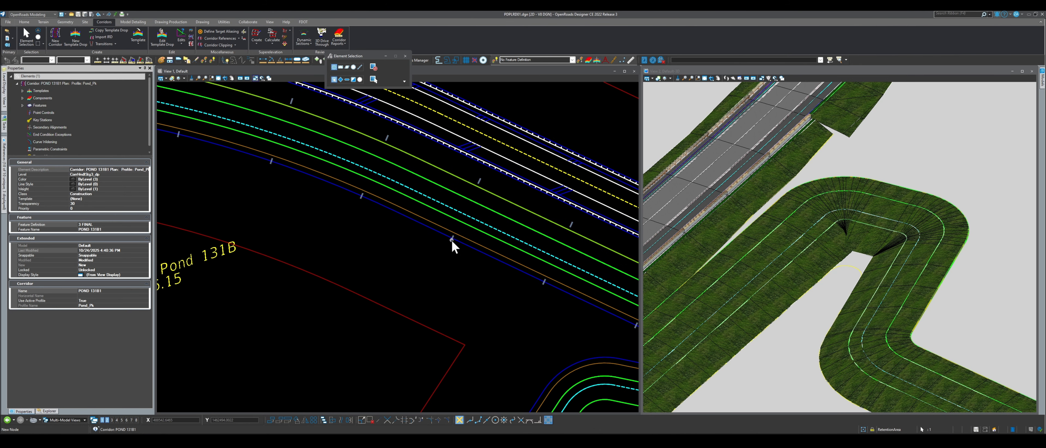
left_click(370, 302)
scroll(372, 298, "down", 4)
mouse_move(370, 296)
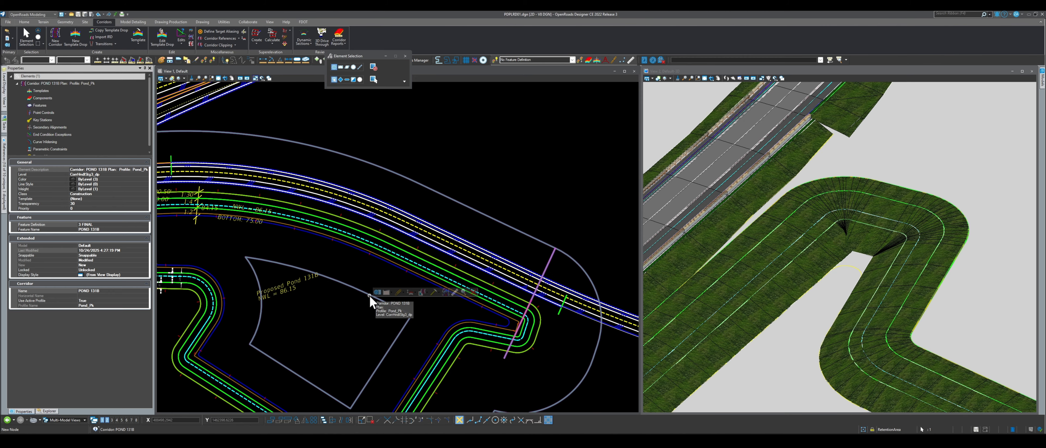
left_click(473, 292)
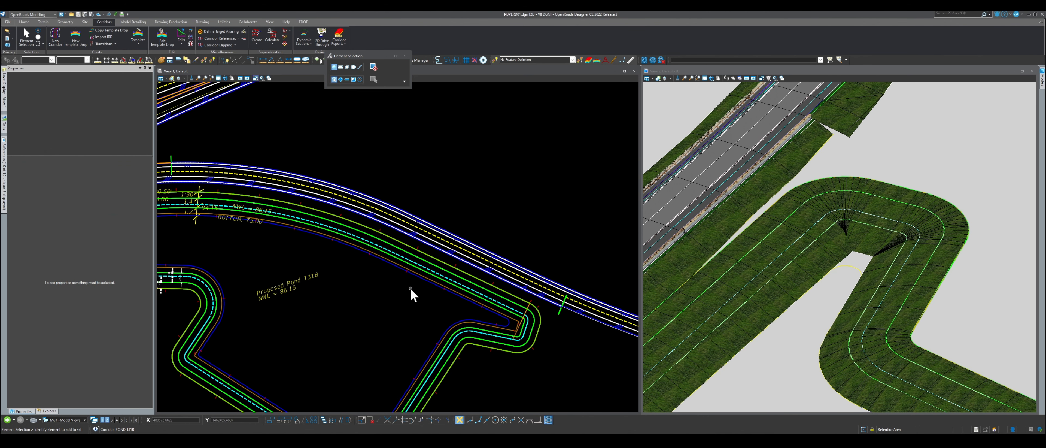
Rename the remaining pond corridor's feature as POND 131B and clear the selection.
left_click(406, 273)
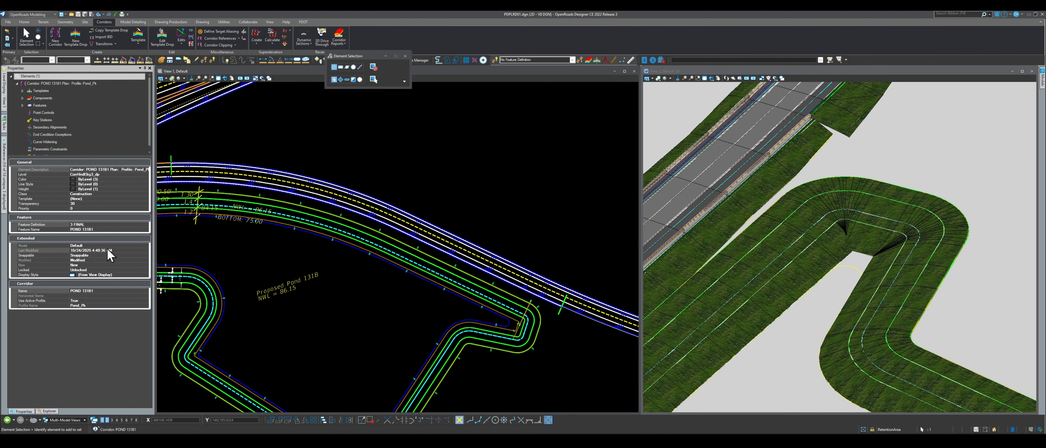
left_click(105, 229)
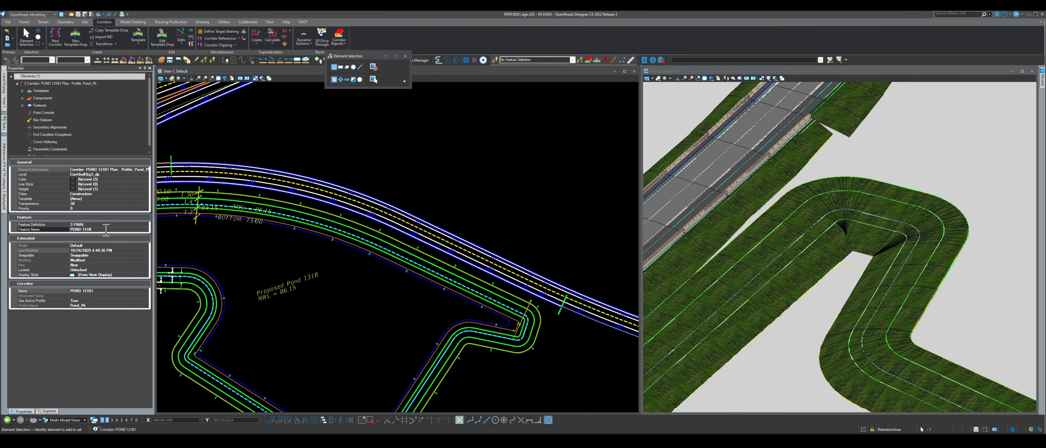
key("Return")
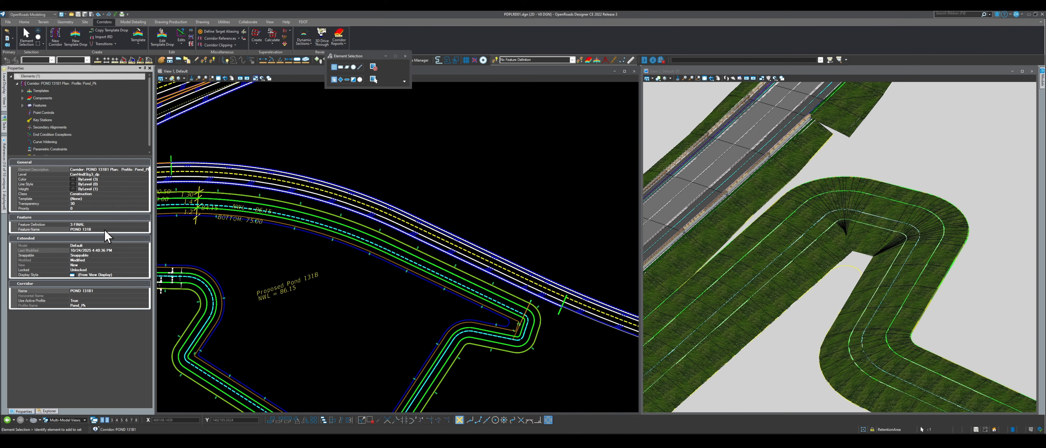
left_click(378, 325)
Open the corridor objects of the POND 131B corridor and show its template drop's settings.
scroll(423, 282, "down", 3)
scroll(406, 281, "up", 5)
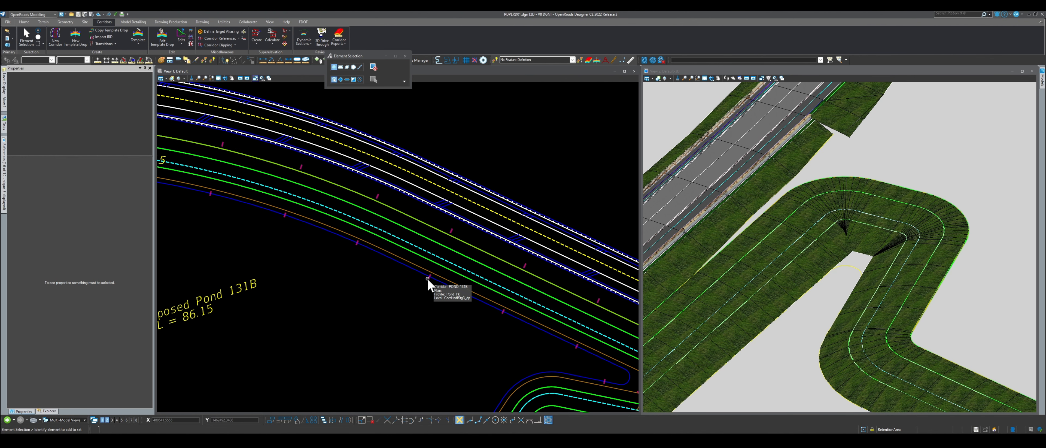
scroll(417, 263, "down", 2)
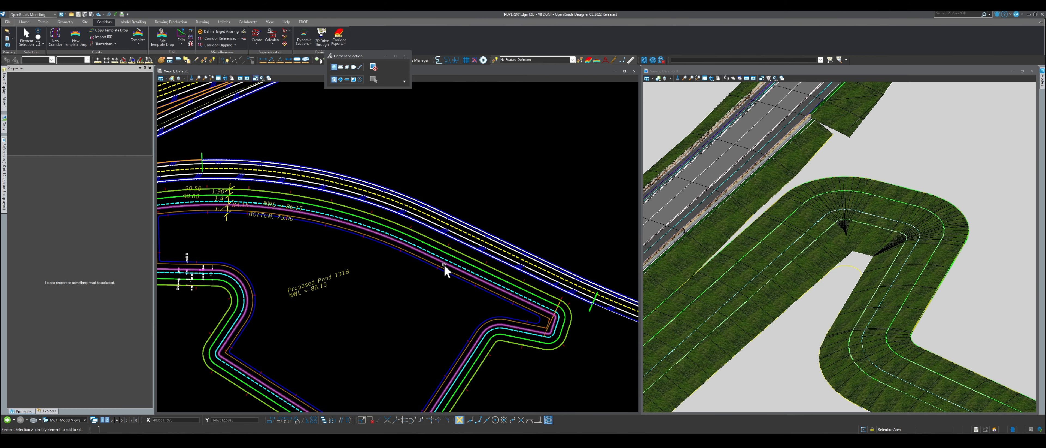
left_click(191, 29)
left_click(361, 236)
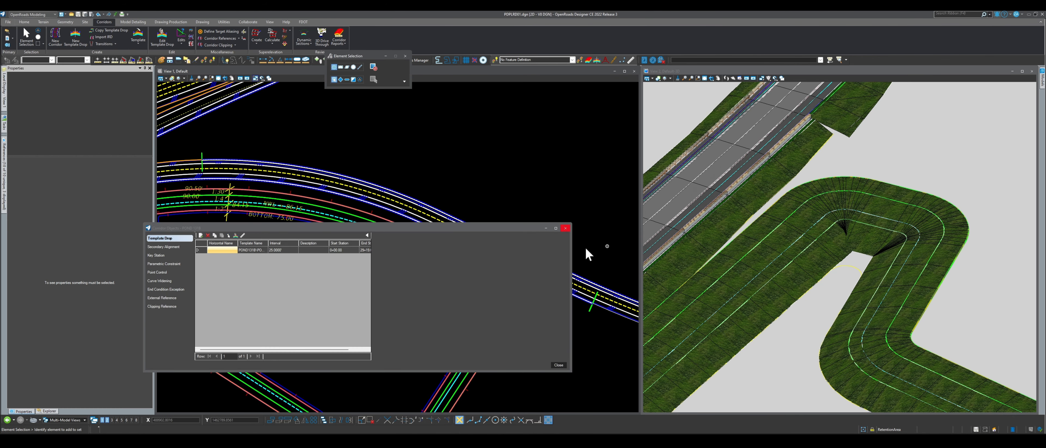
left_click(286, 249)
scroll(729, 287, "up", 4)
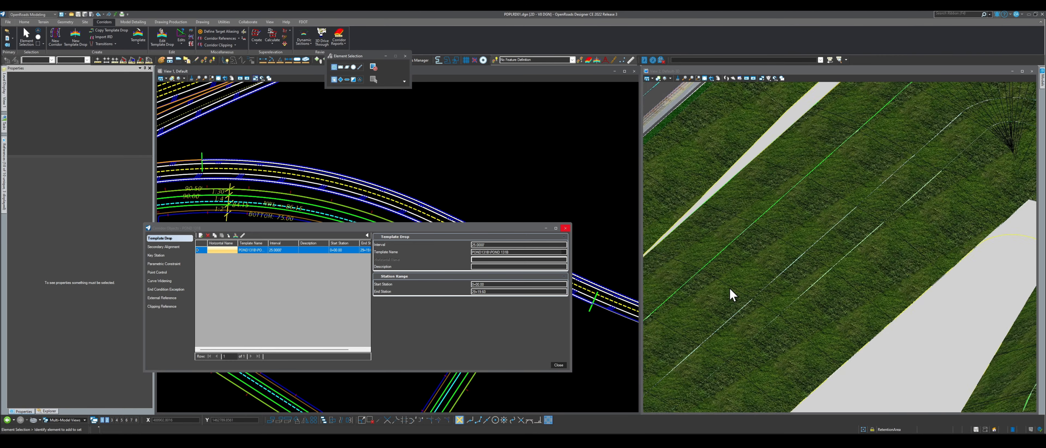
scroll(735, 291, "down", 2)
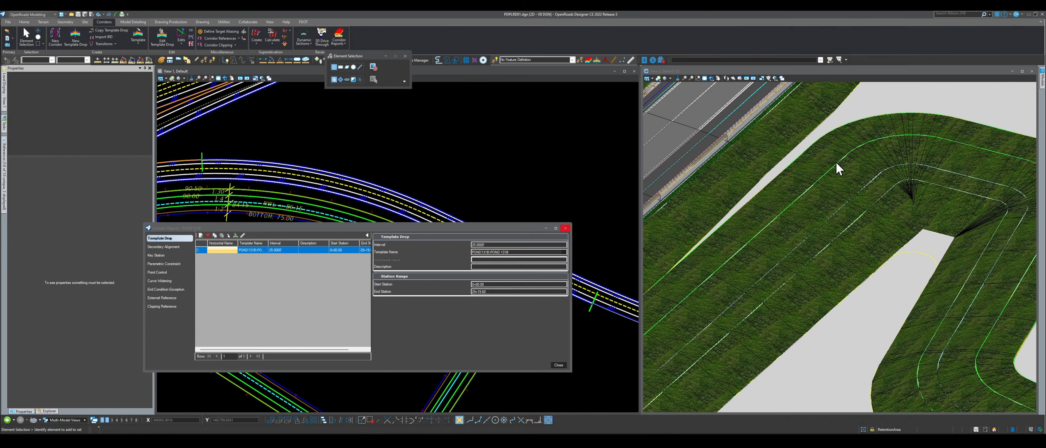
Set the pond corridor's template drop interval to 10, check the side slopes in 3D and close the corridor objects.
left_click(290, 249)
left_click(289, 250)
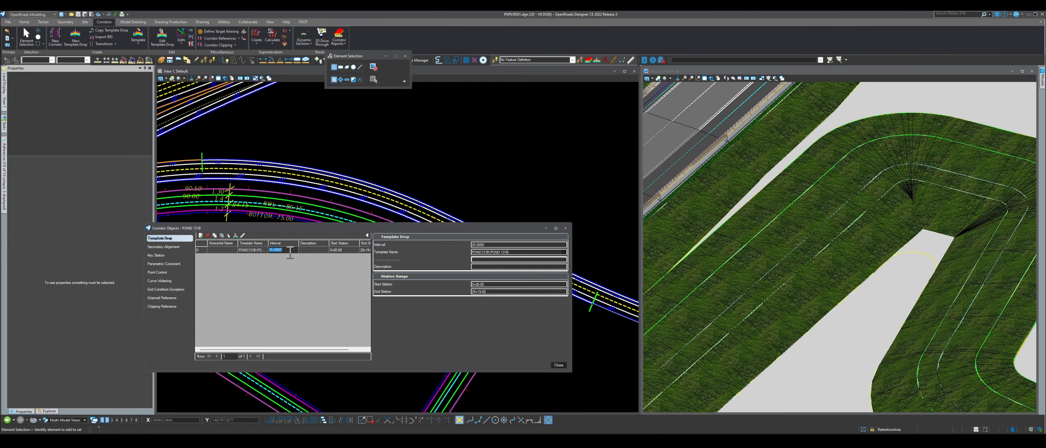
type("10")
key("Return")
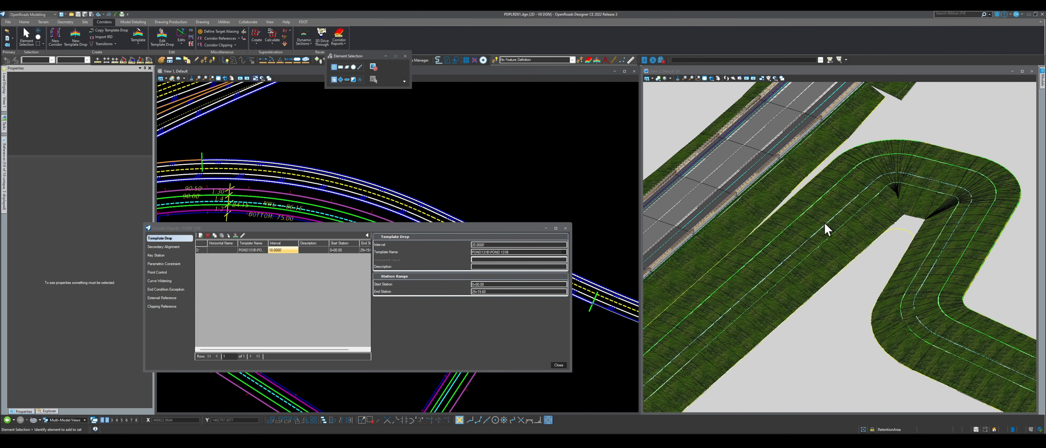
scroll(825, 222, "down", 3)
scroll(729, 384, "up", 2)
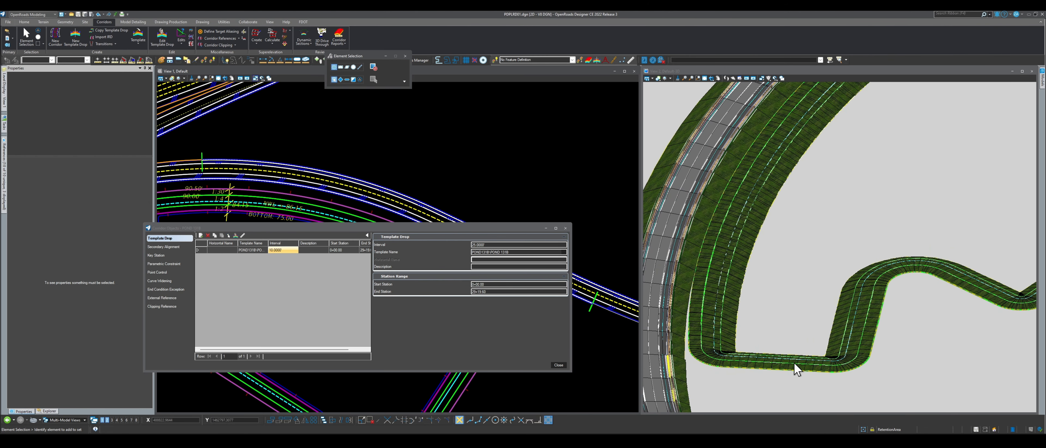
scroll(795, 369, "up", 3)
scroll(866, 320, "down", 4)
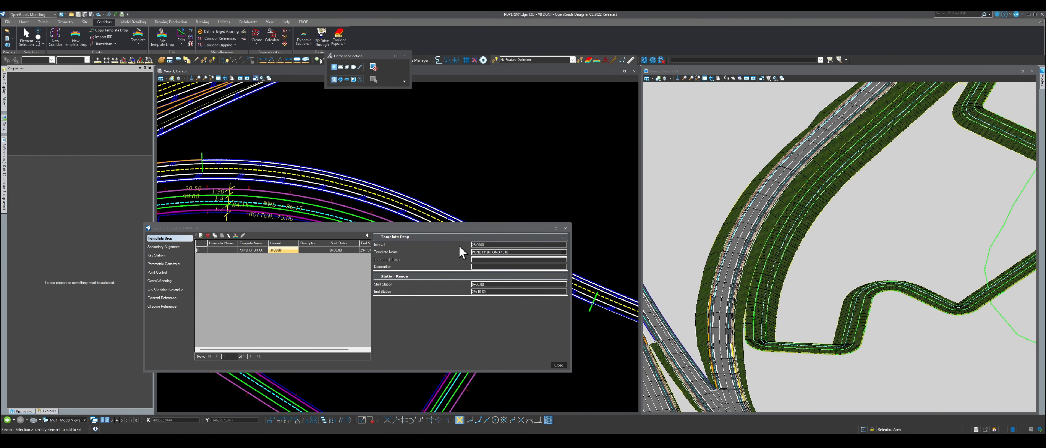
left_click(567, 230)
Create a terrain model named BOTTOM POND 131B from the pond's bottom outline, as a break line with the Max Triangle Length edge method.
scroll(420, 285, "down", 4)
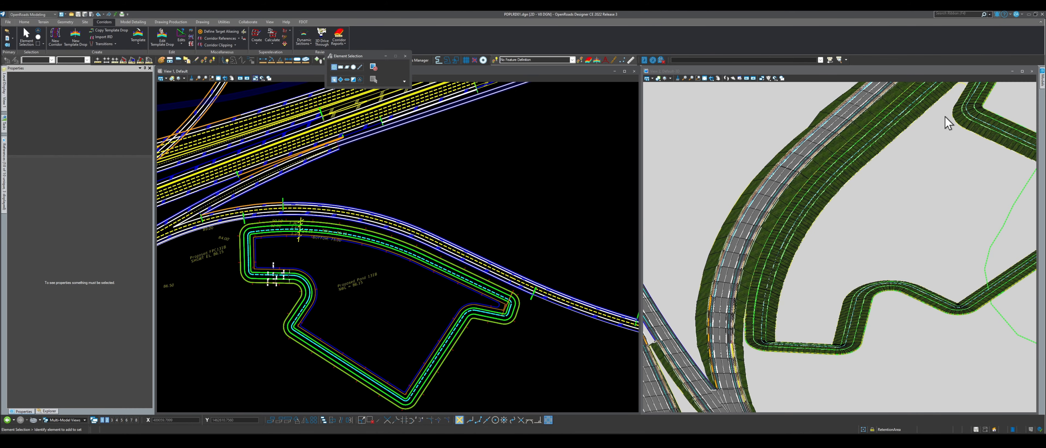
scroll(280, 246, "up", 5)
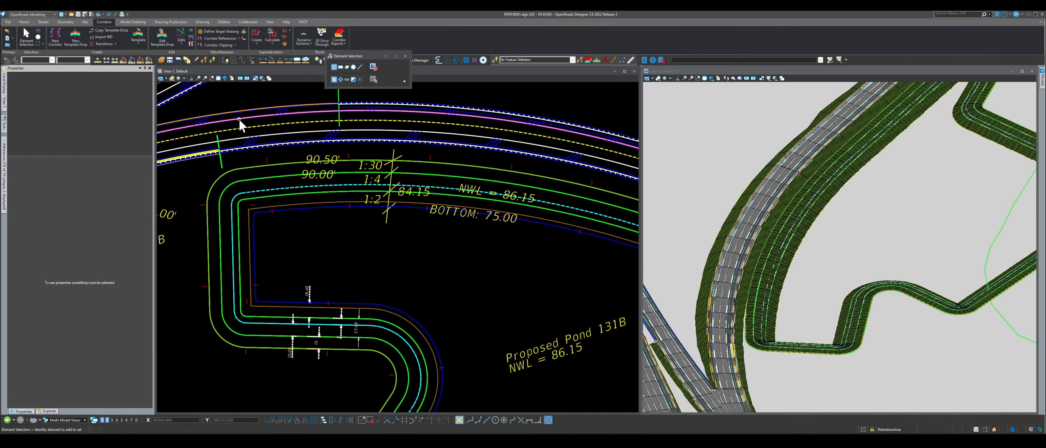
left_click(43, 22)
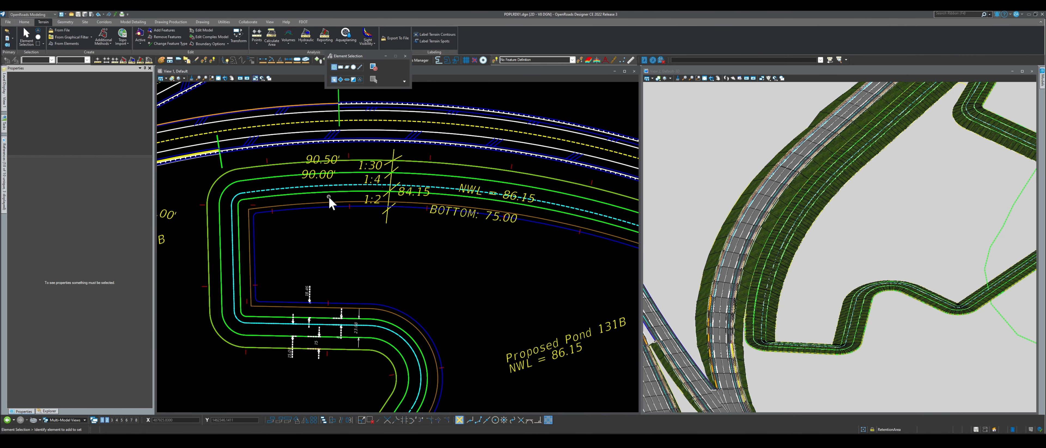
left_click(64, 43)
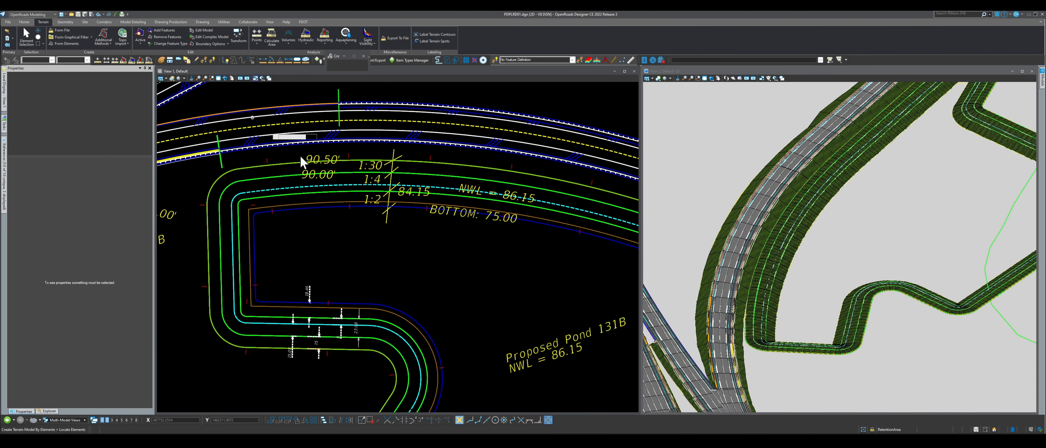
left_click(265, 212)
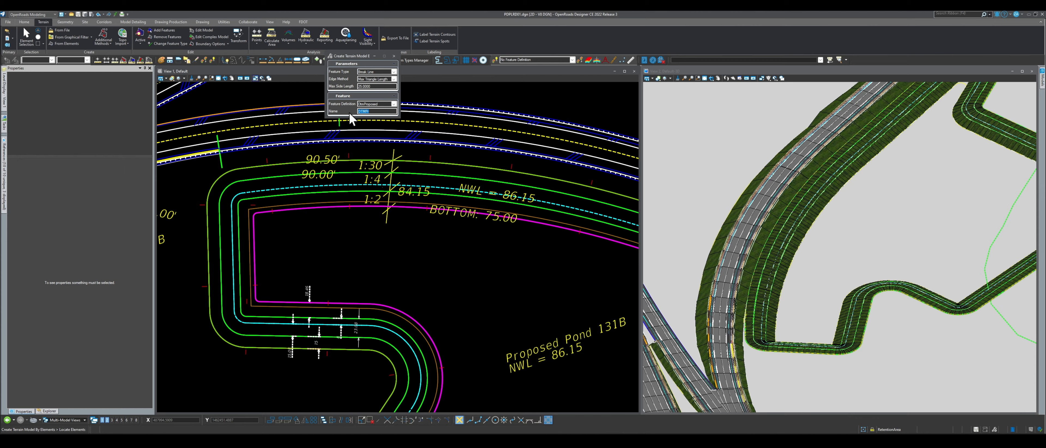
type("BOTTOM POND 131B")
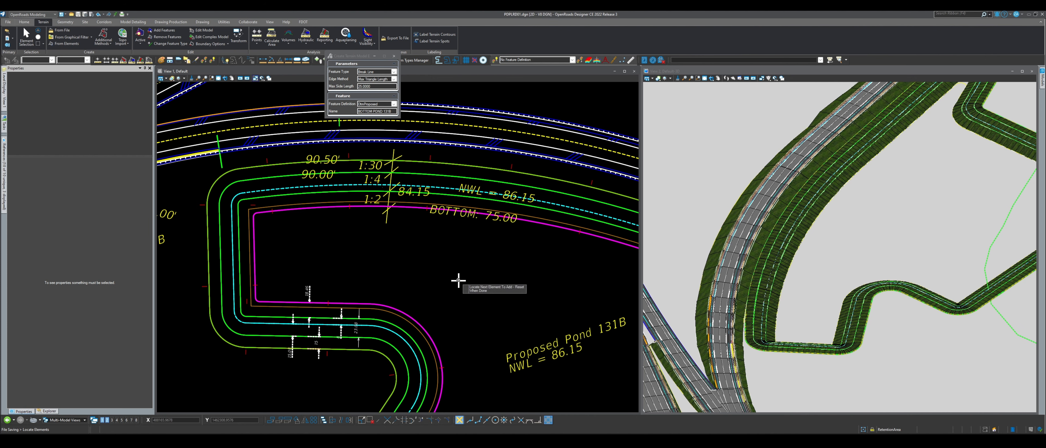
right_click(388, 264)
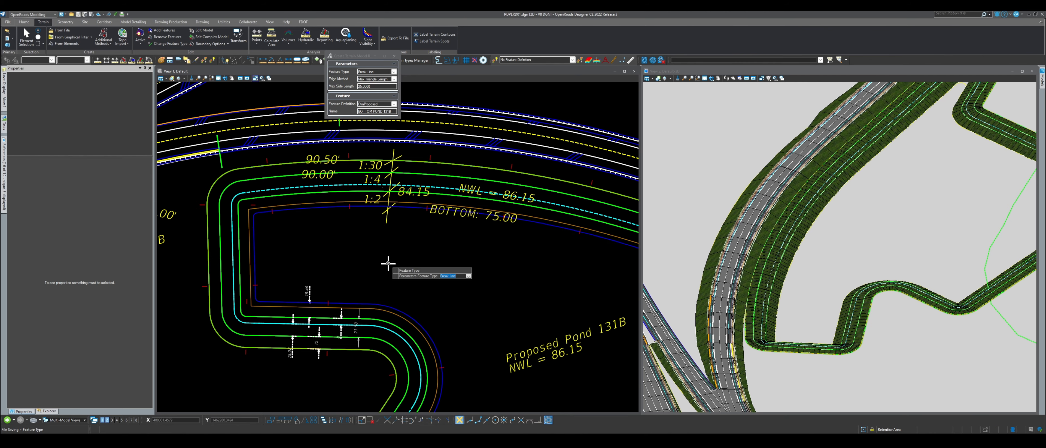
left_click(382, 263)
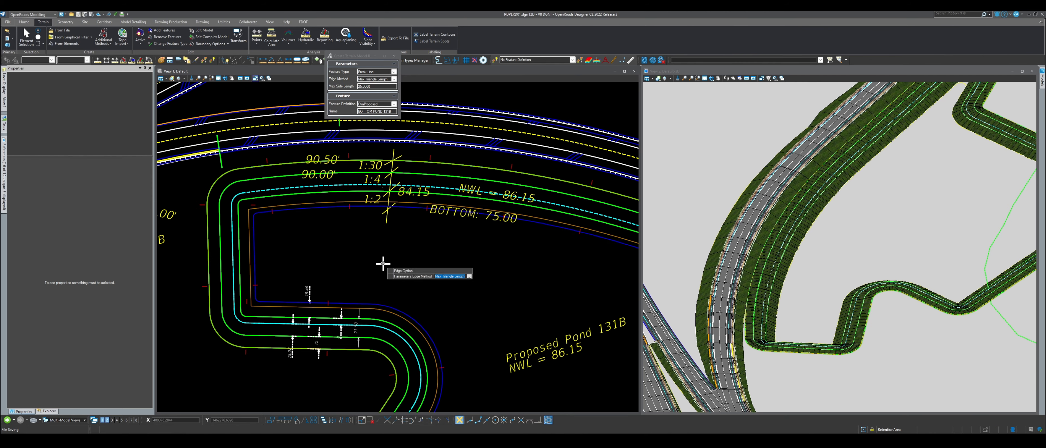
left_click(382, 263)
left_click(382, 263)
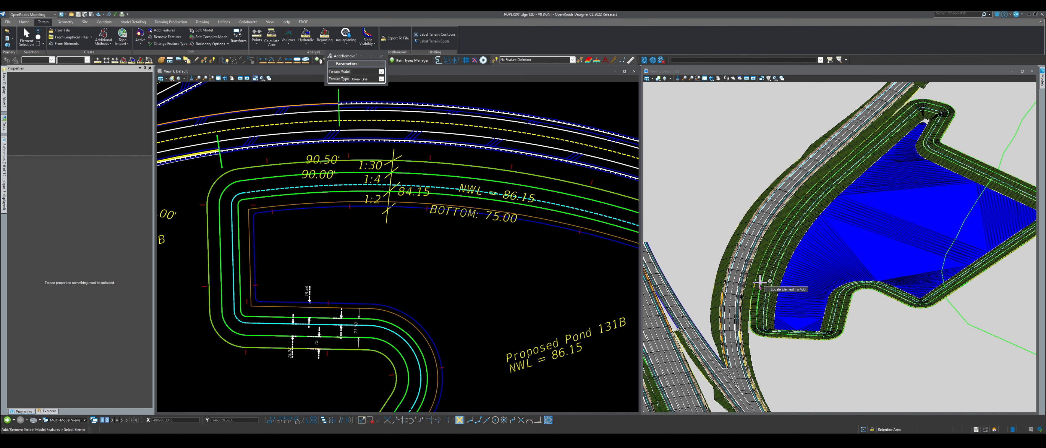
Examine the pond-bottom terrain in 3D, especially where it meets the side slopes at the narrow corner, and check its properties.
scroll(759, 282, "down", 1)
scroll(943, 227, "up", 3)
scroll(844, 323, "down", 2)
scroll(845, 167, "up", 1)
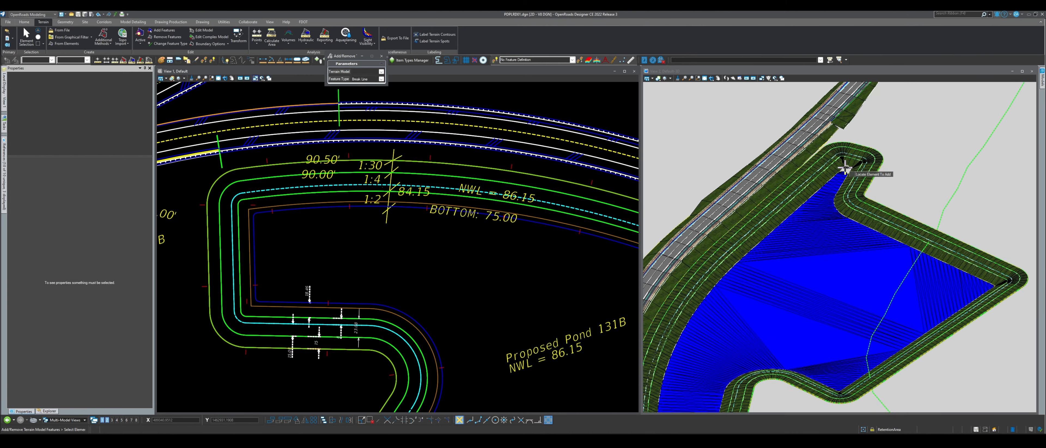
scroll(844, 168, "up", 2)
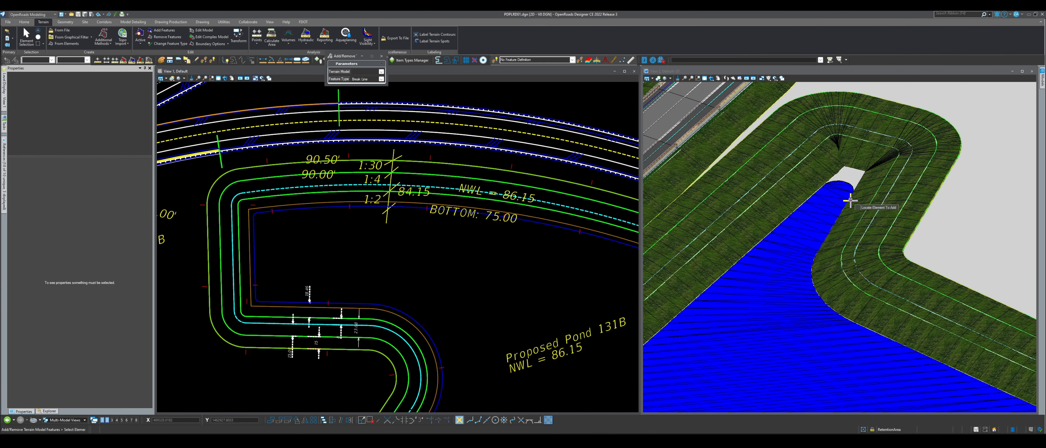
scroll(849, 195, "down", 2)
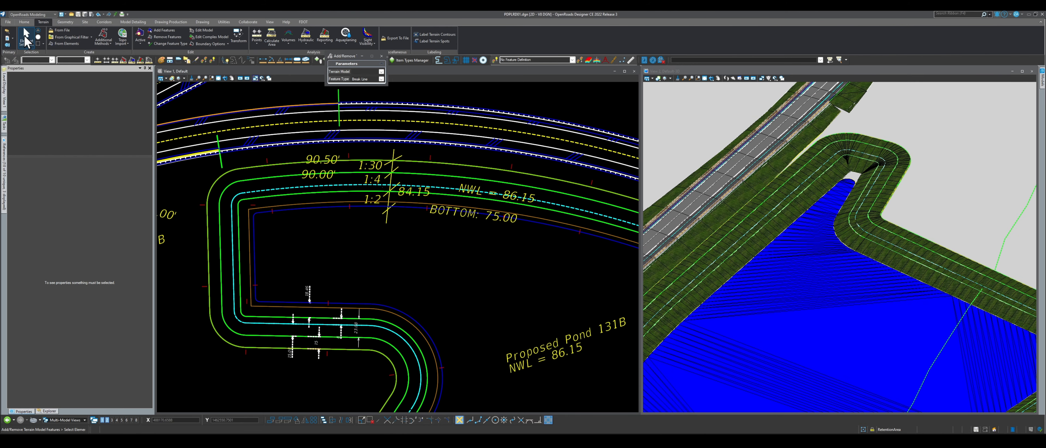
left_click(26, 37)
left_click(822, 277)
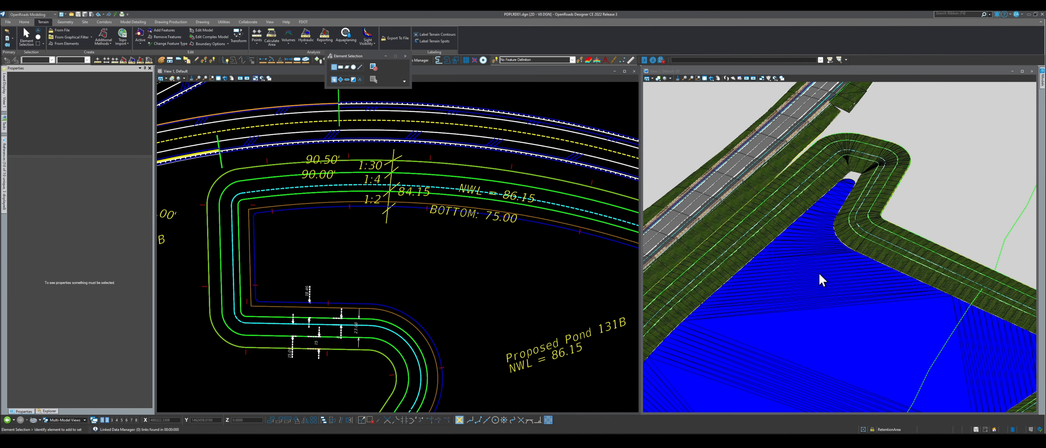
left_click(806, 260)
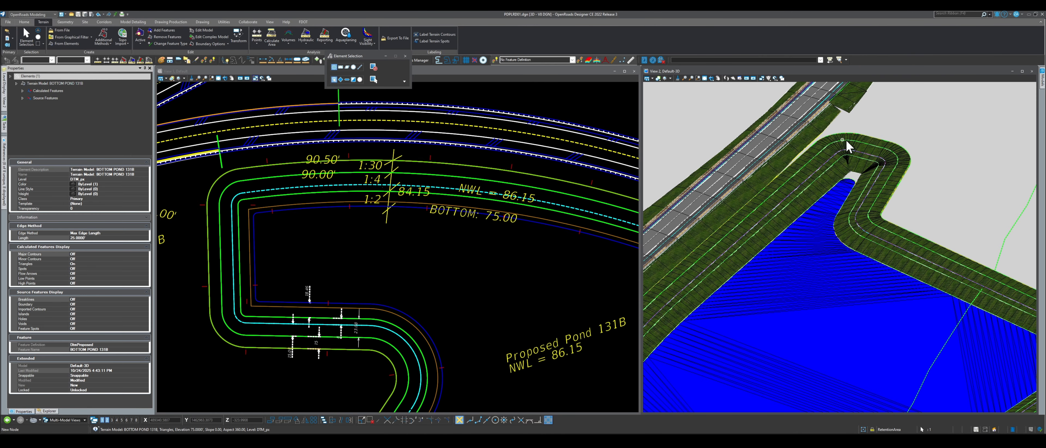
left_click(858, 176)
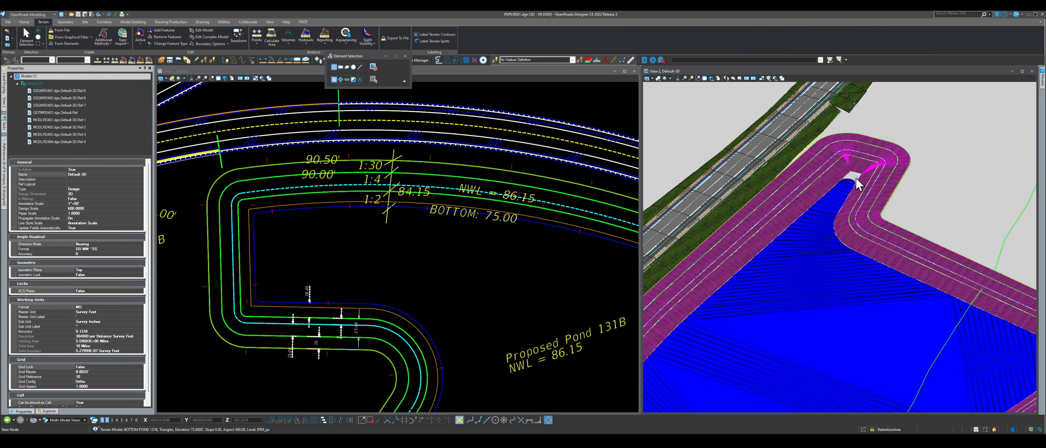
Apply the POND131B Sod surface template to the BOTTOM POND 131B terrain model.
left_click(809, 276)
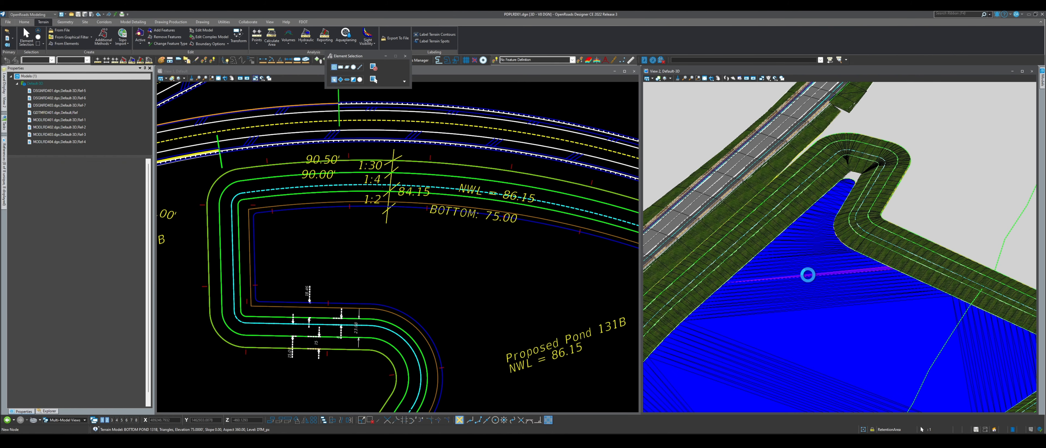
mouse_move(809, 277)
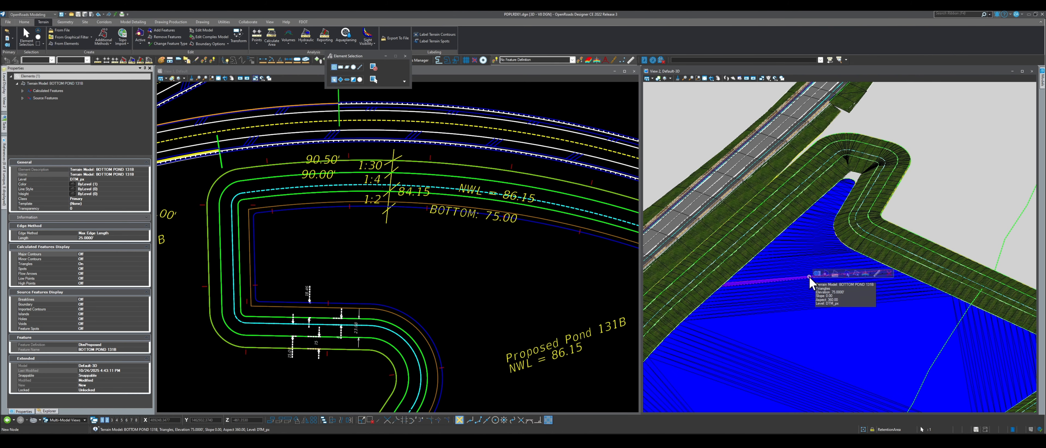
left_click(866, 273)
left_click(874, 284)
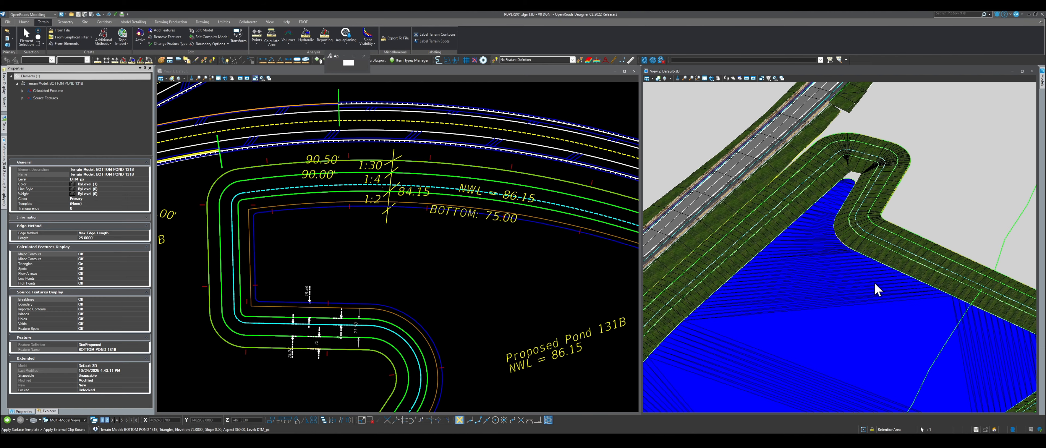
left_click(495, 294)
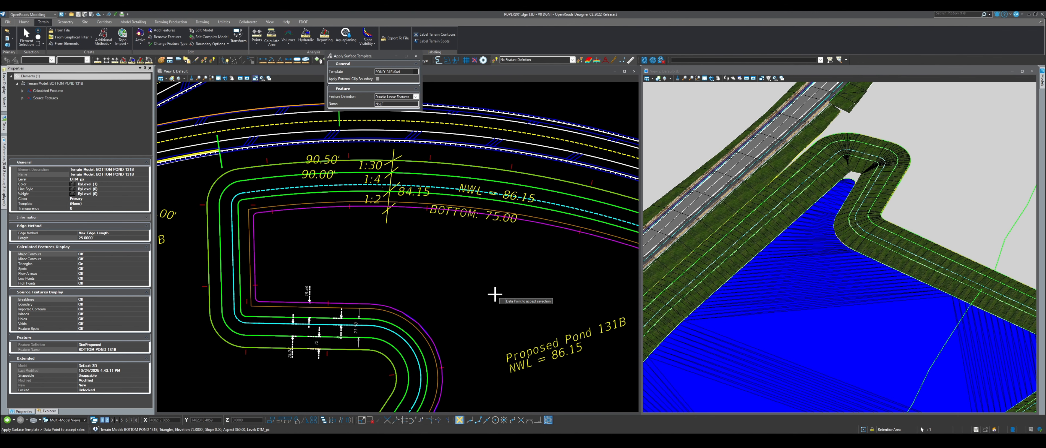
left_click(495, 293)
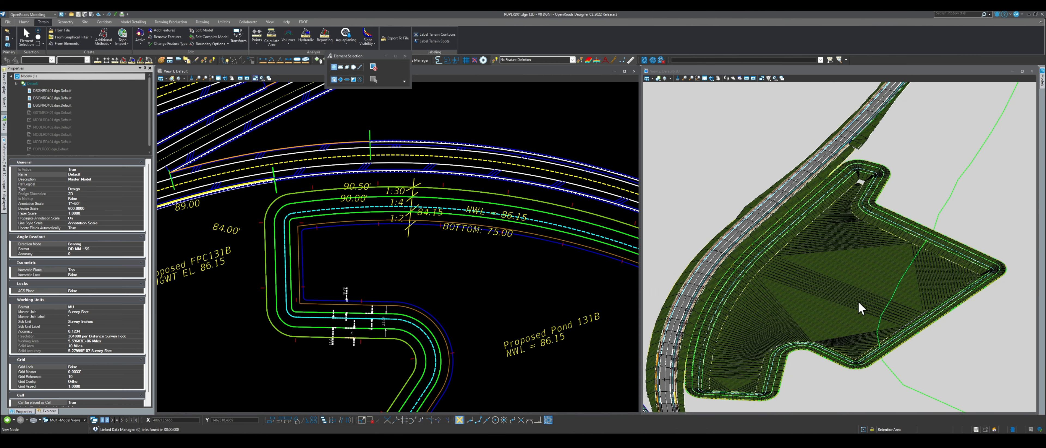
Inspect the sodded pond bottom together with the side slopes from several 3D angles.
scroll(862, 284, "up", 5)
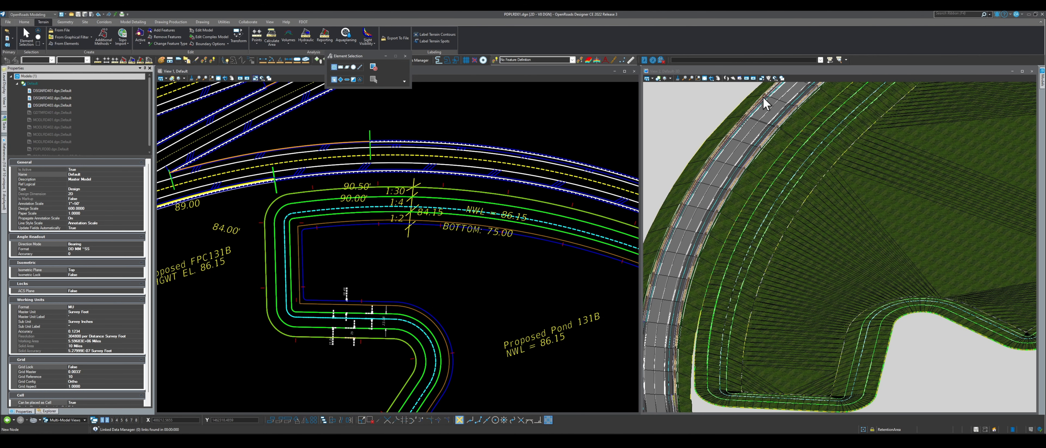
left_click(710, 78)
left_click(921, 203)
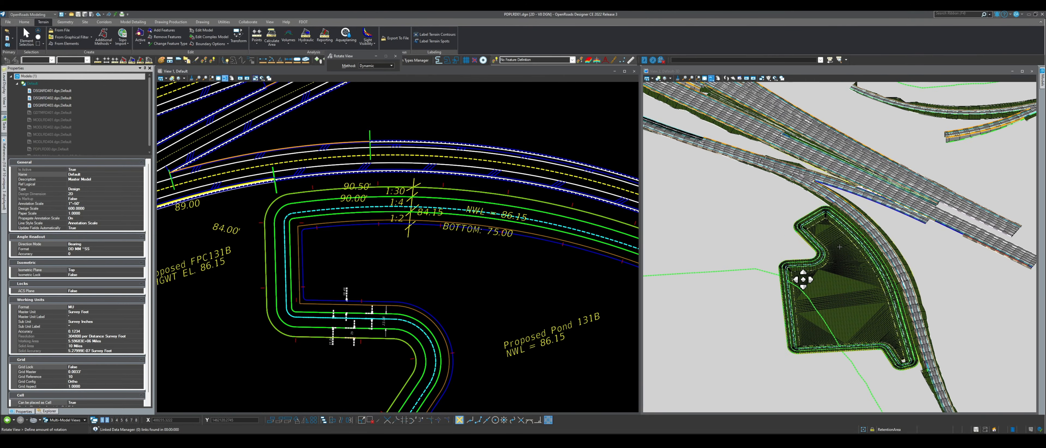
left_click(856, 266)
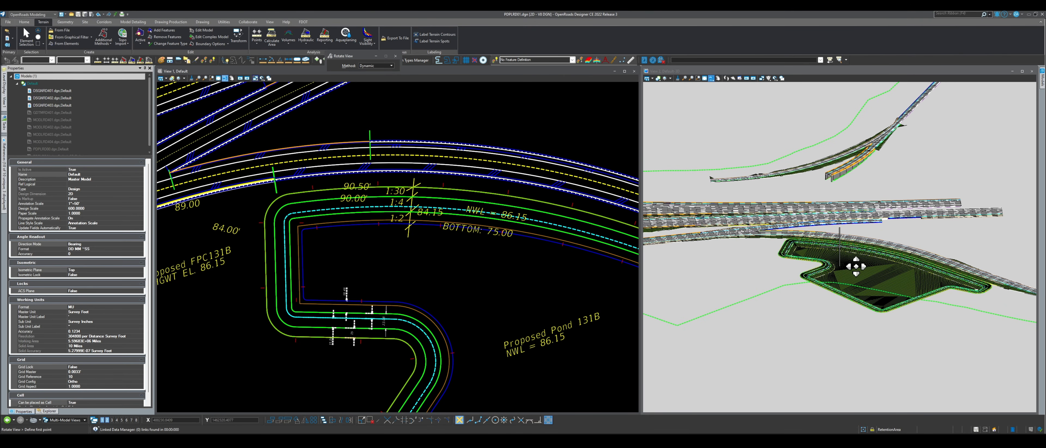
Rotate the plan view so the straight edge of pond 131B opposite the curved road runs horizontally.
scroll(796, 246, "up", 3)
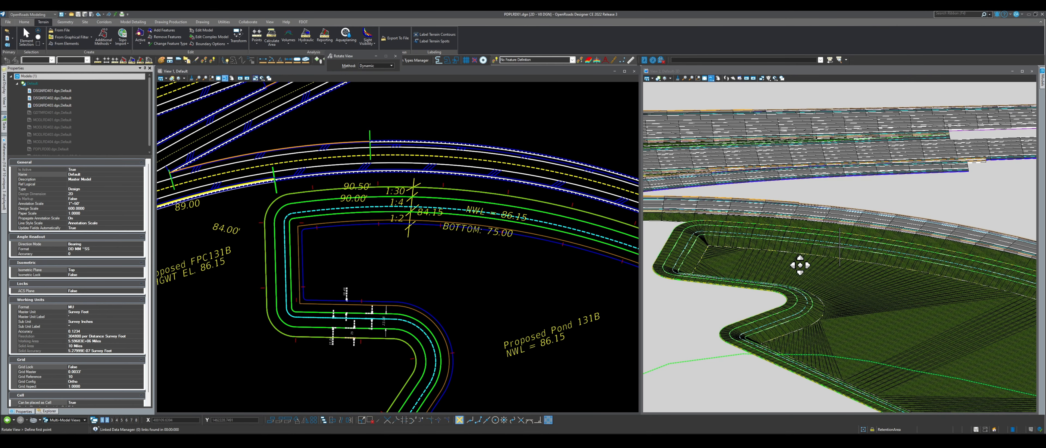
scroll(175, 226, "down", 3)
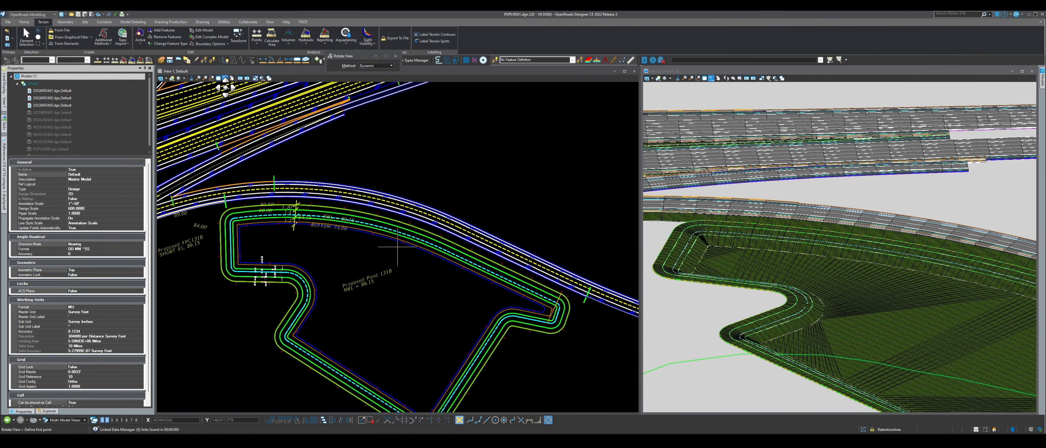
left_click(269, 381)
left_click(361, 389)
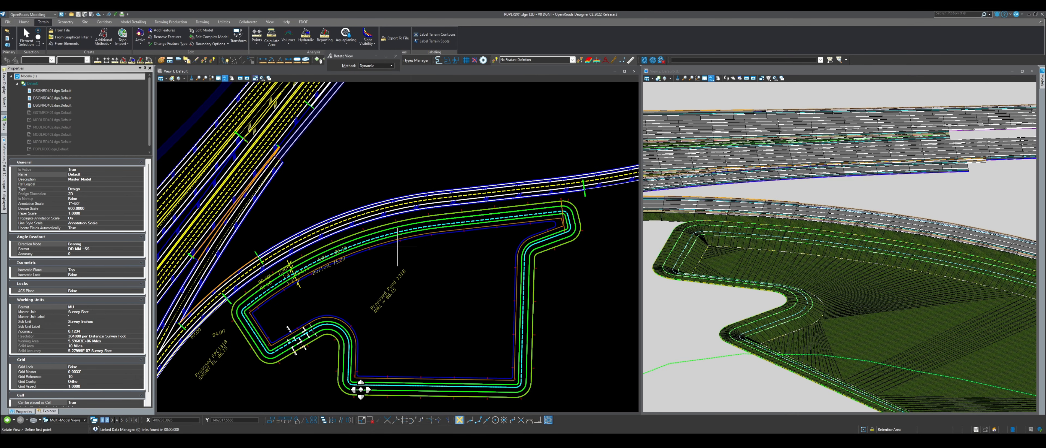
left_click(29, 35)
scroll(392, 264, "down", 4)
scroll(414, 328, "up", 4)
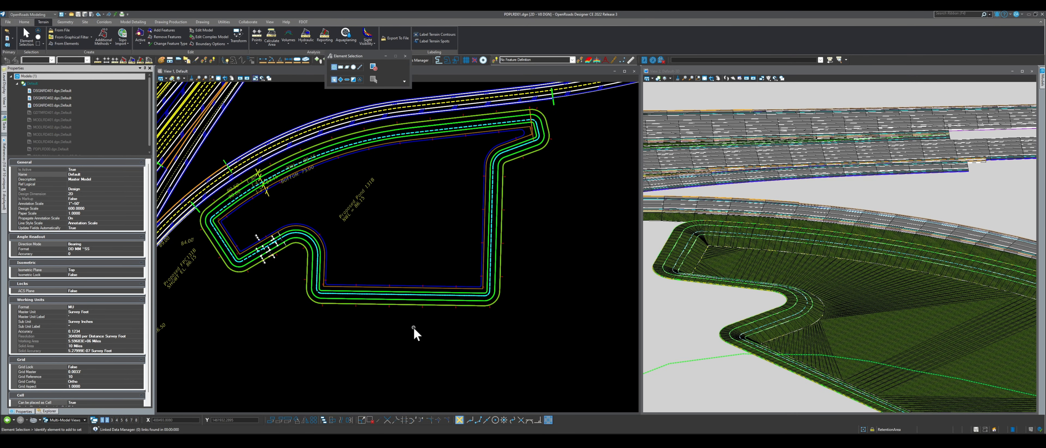
Draw a single straight SmartLine just below pond 131B, roughly parallel to its horizontal edge.
left_click(202, 21)
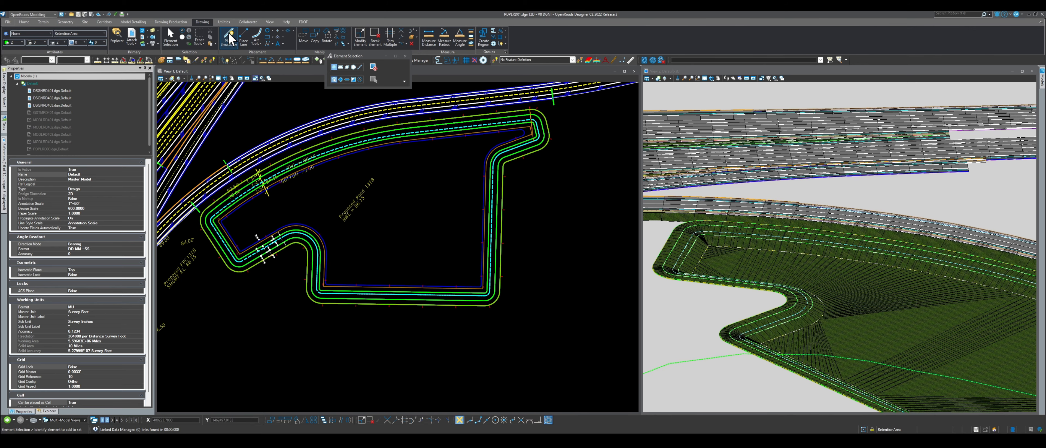
left_click(229, 37)
left_click(267, 346)
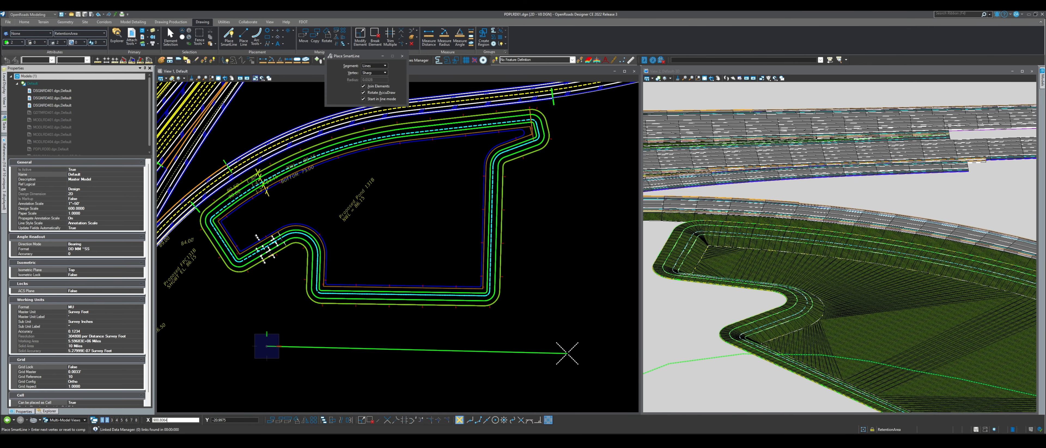
left_click(574, 354)
right_click(573, 355)
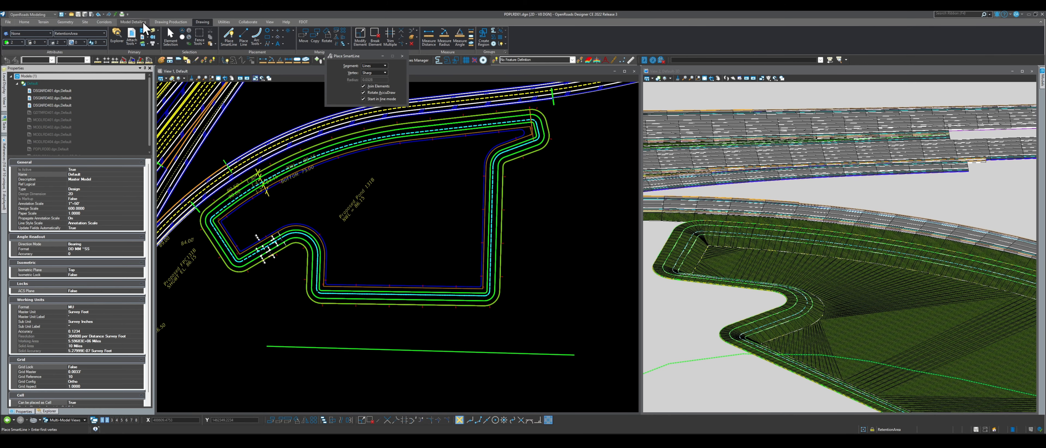
Open a dynamic cross-section view along the drawn line in a separate view, with offsets spanning the road and the whole pond.
left_click(104, 22)
left_click(304, 37)
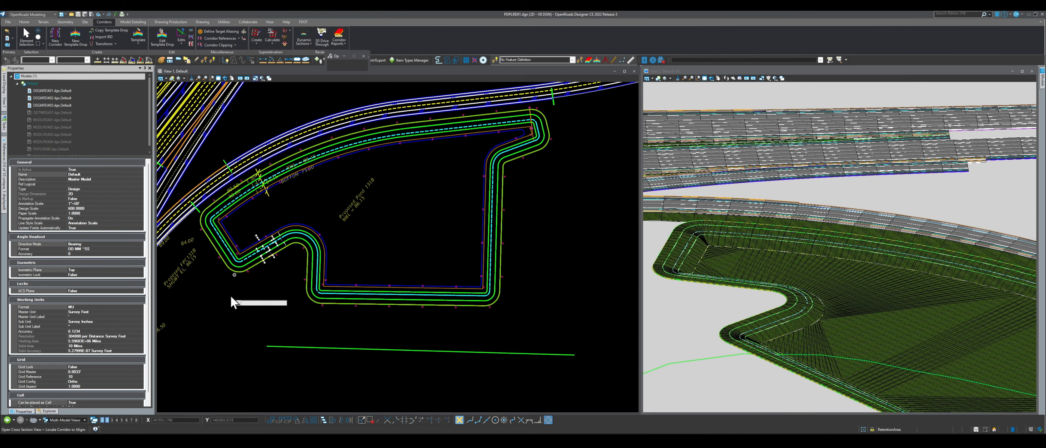
left_click(115, 420)
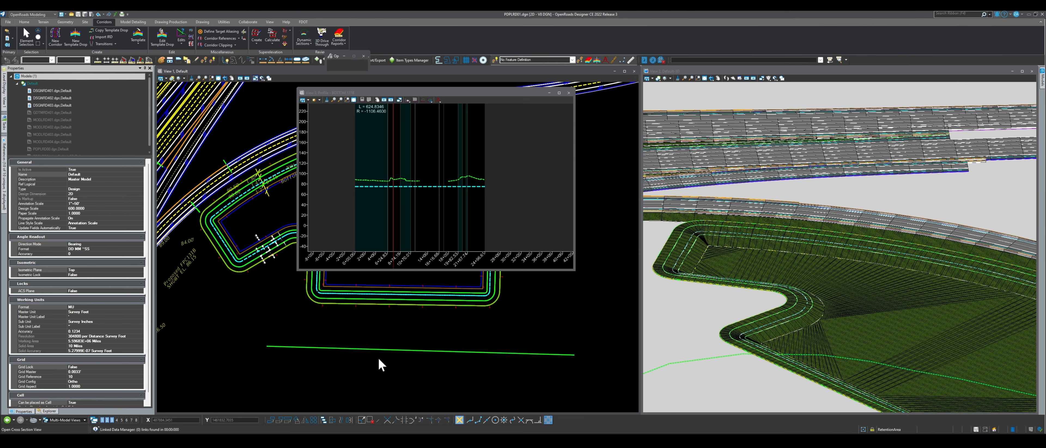
left_click_drag(443, 94, 817, 97)
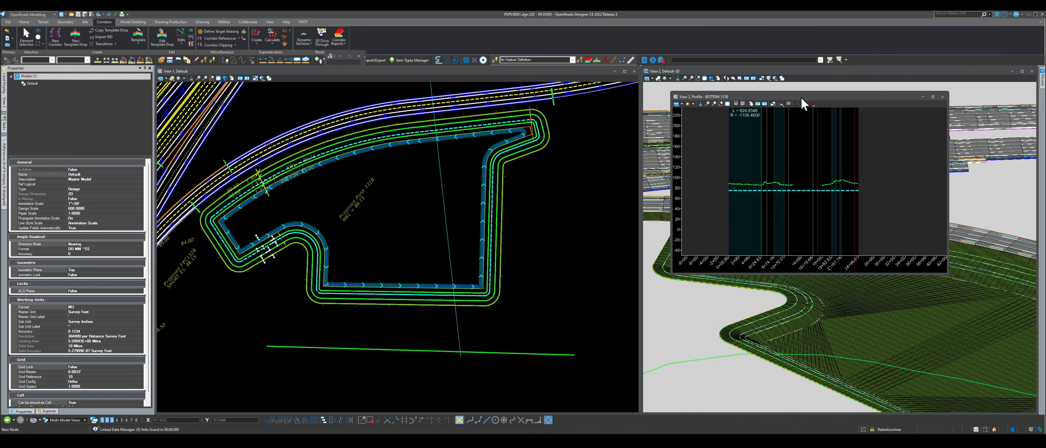
left_click(406, 350)
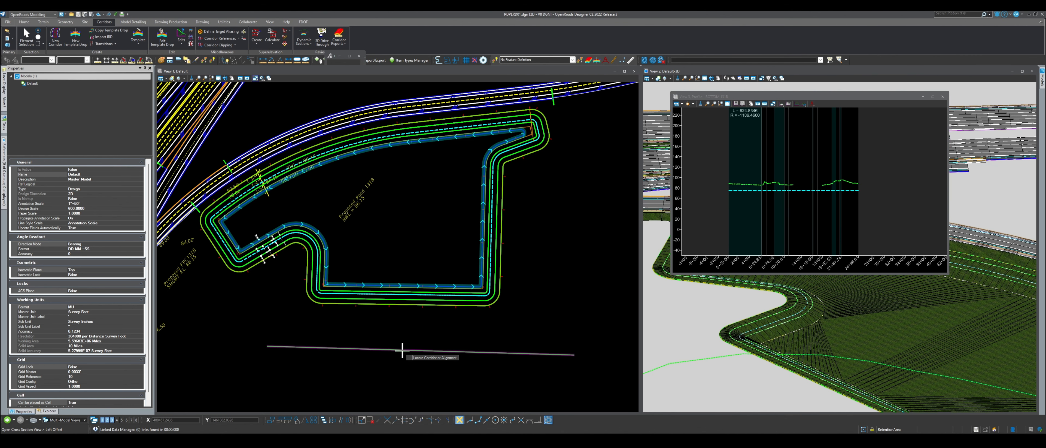
scroll(402, 347, "down", 2)
scroll(402, 346, "down", 2)
left_click(400, 215)
left_click(404, 376)
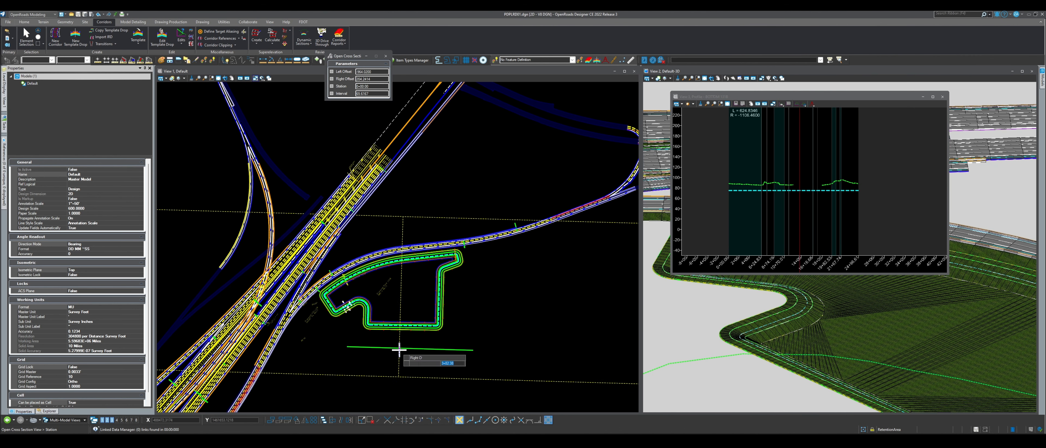
left_click(391, 290)
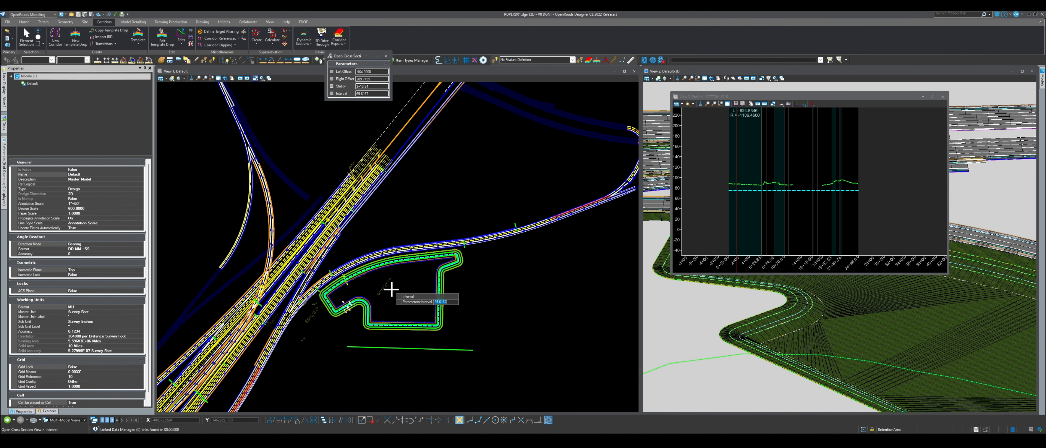
left_click(784, 204)
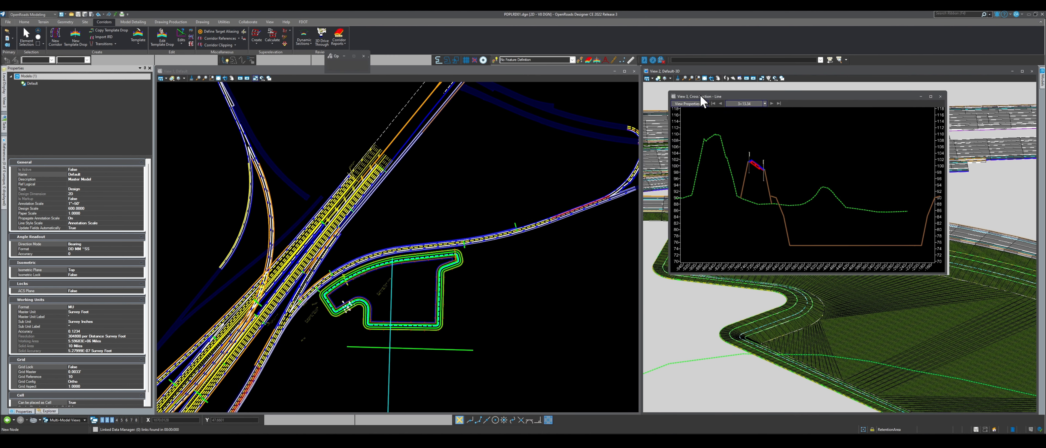
Examine the cross section of the road, pond side slopes and pond bottom against the existing ground, and close it.
scroll(640, 203, "down", 2)
scroll(651, 204, "up", 4, "ctrl")
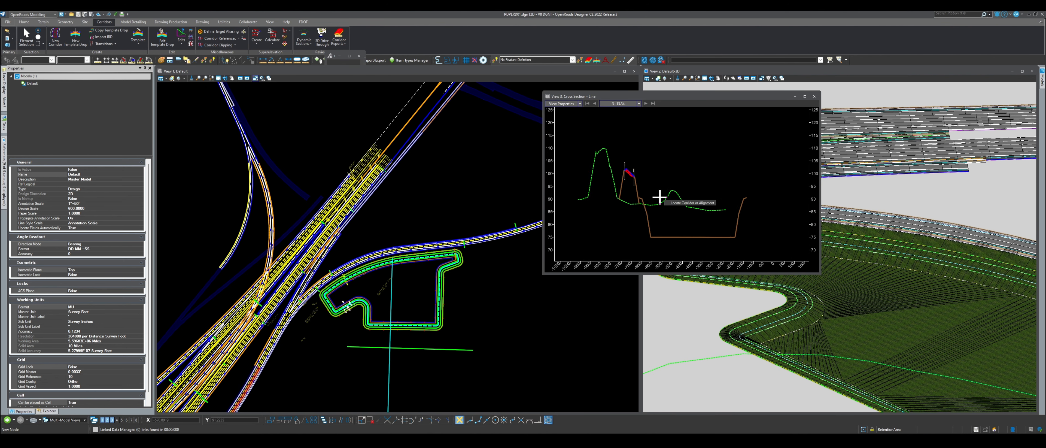
scroll(651, 204, "up", 6)
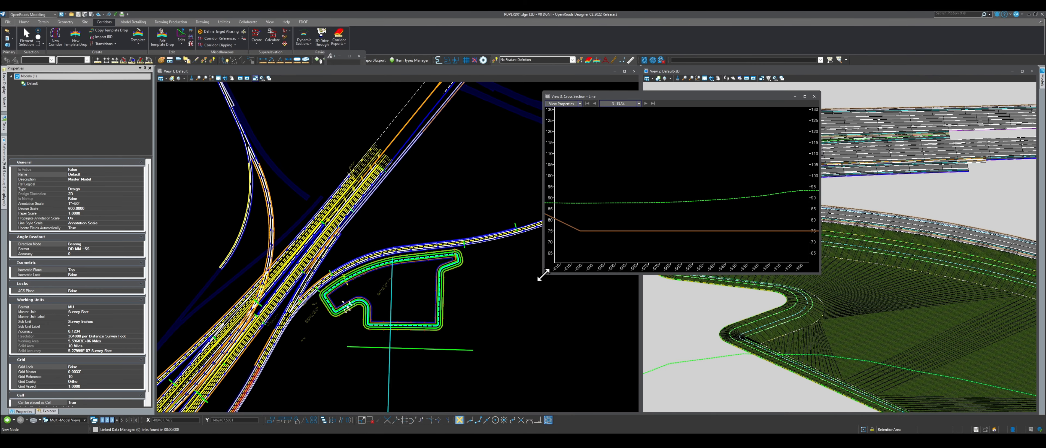
left_click_drag(544, 274, 441, 366)
scroll(635, 283, "down", 5)
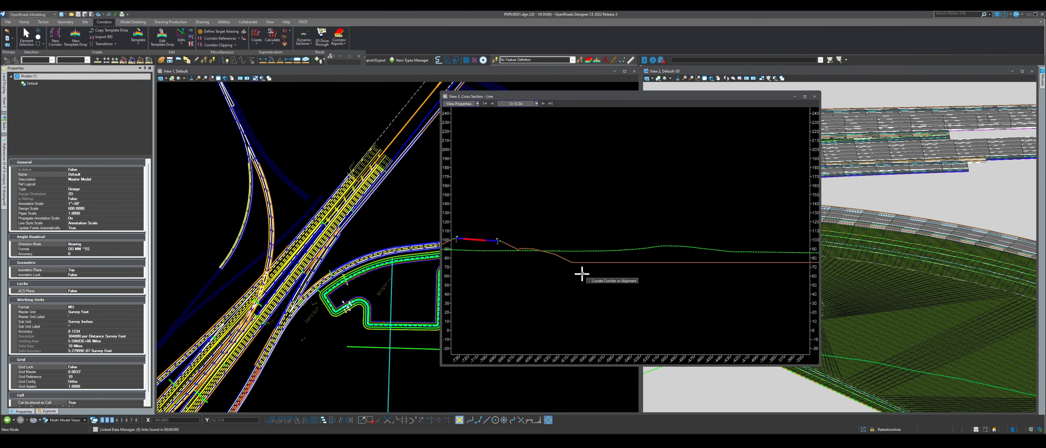
scroll(771, 265, "up", 3)
scroll(779, 262, "down", 3)
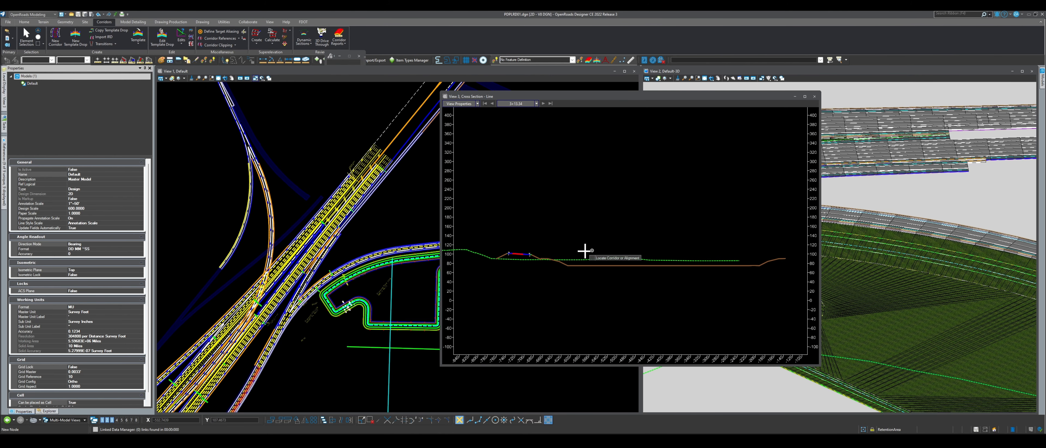
scroll(537, 264, "up", 4)
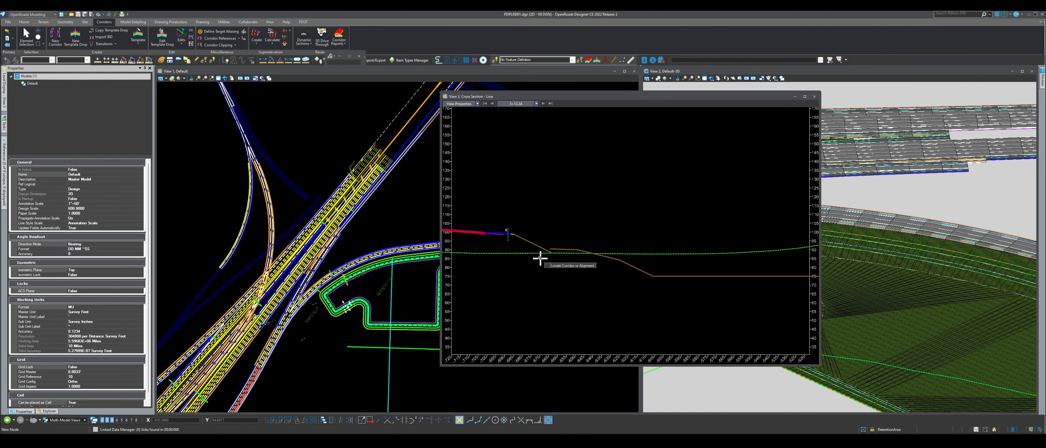
scroll(516, 237, "up", 1)
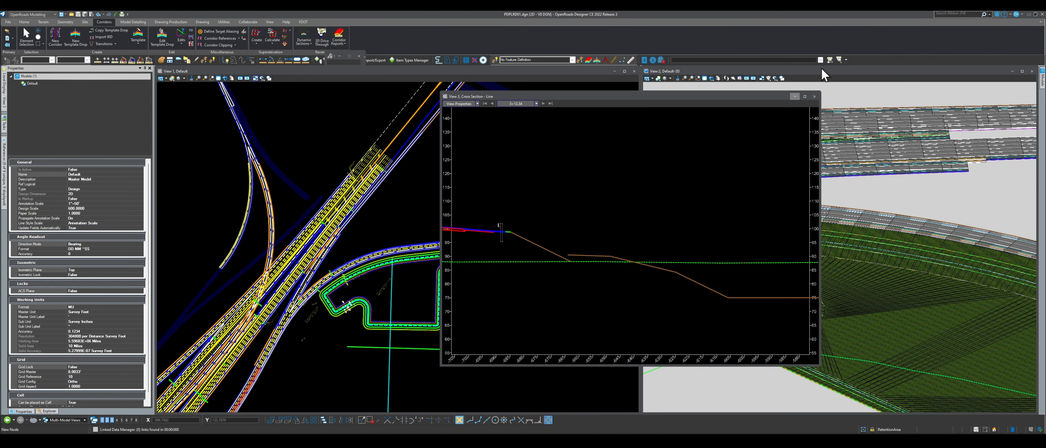
left_click(814, 97)
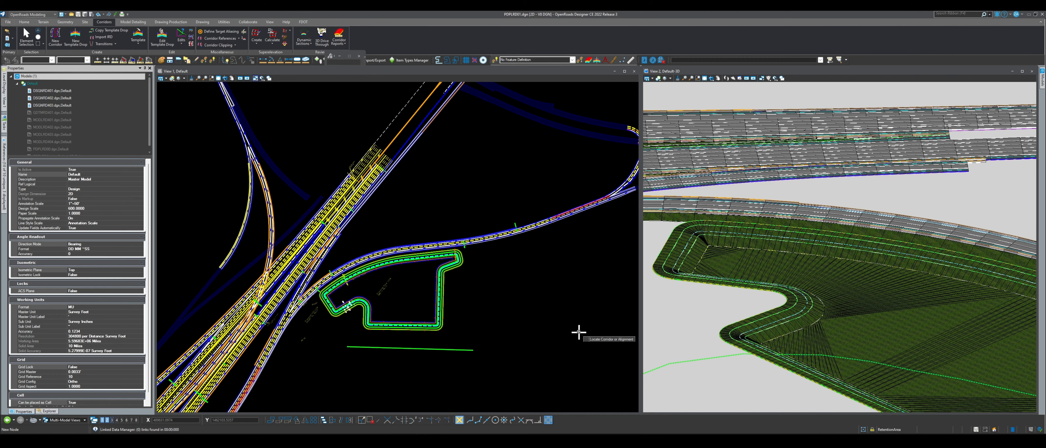
Open the Pond Design template from the FDOT Linear Templates Common folder of the template library.
left_click(138, 33)
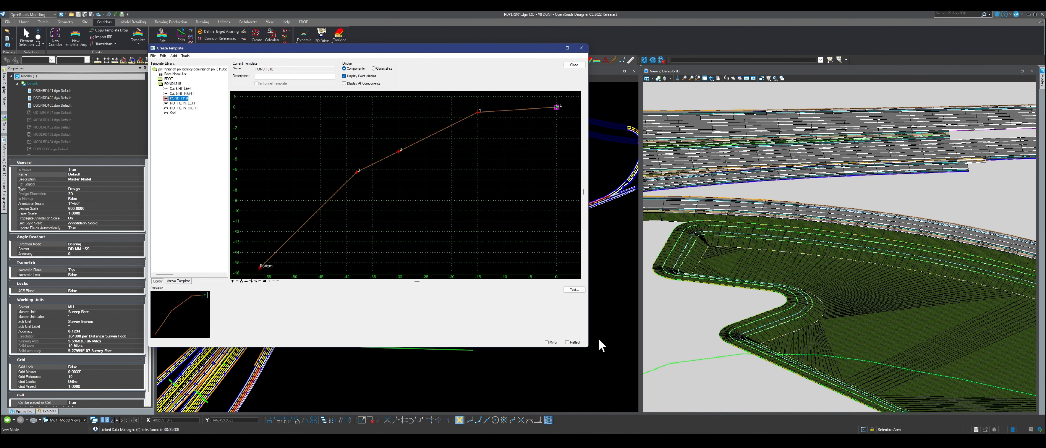
left_click_drag(588, 348, 706, 408)
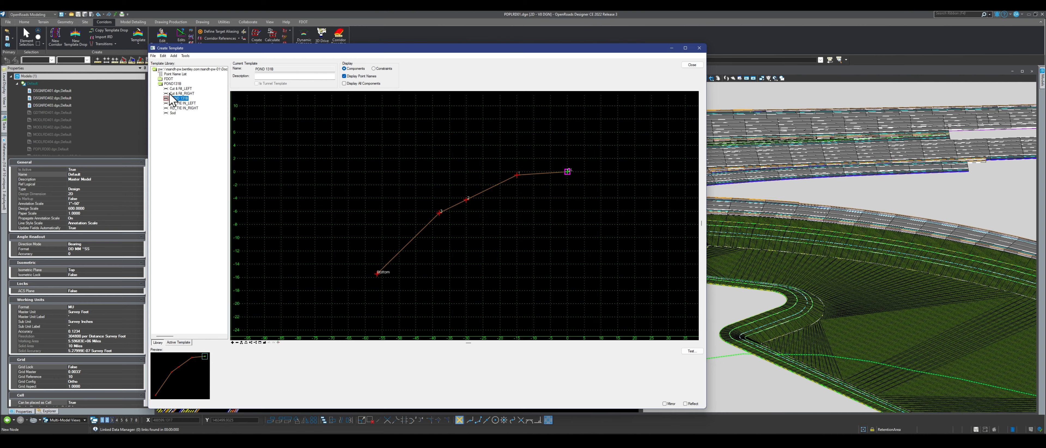
double_click(168, 78)
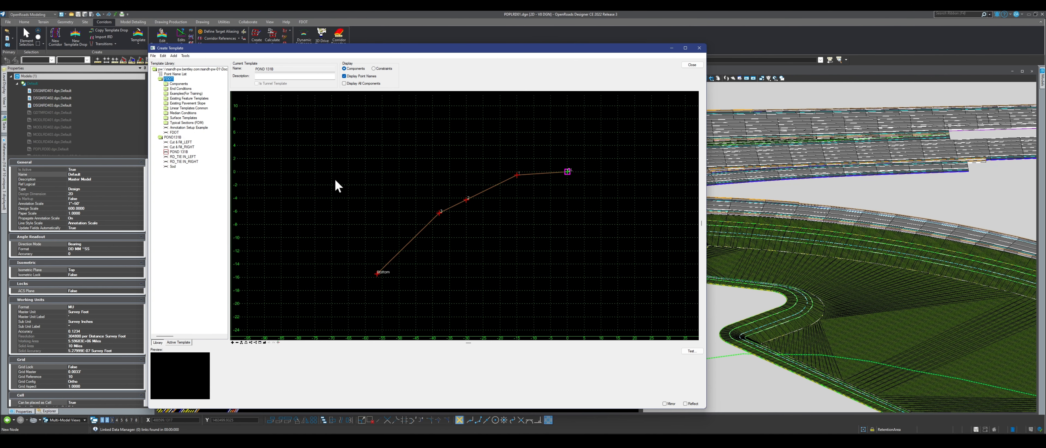
double_click(179, 108)
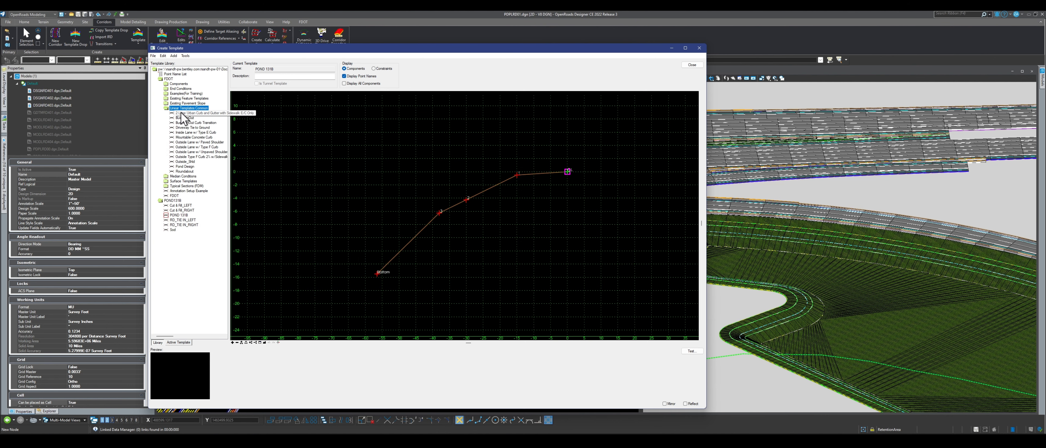
double_click(186, 167)
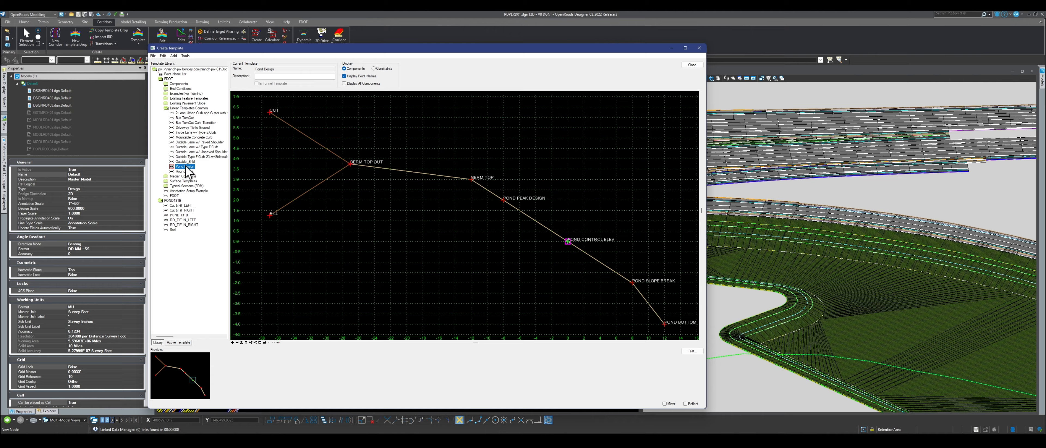
Examine the layout of the Pond Design template, especially the details of its POND CONTROL ELEV point.
scroll(340, 208, "down", 2)
scroll(495, 278, "up", 1)
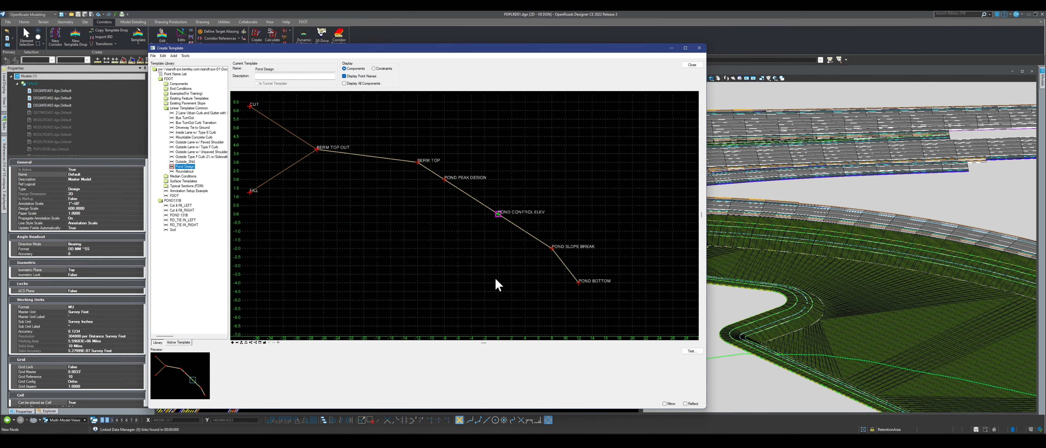
scroll(495, 279, "down", 1)
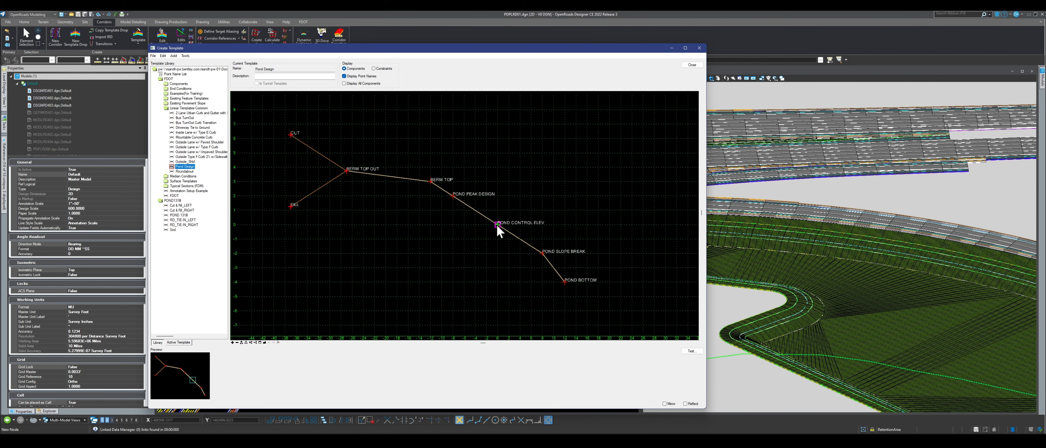
mouse_move(497, 226)
left_click_drag(510, 53, 828, 46)
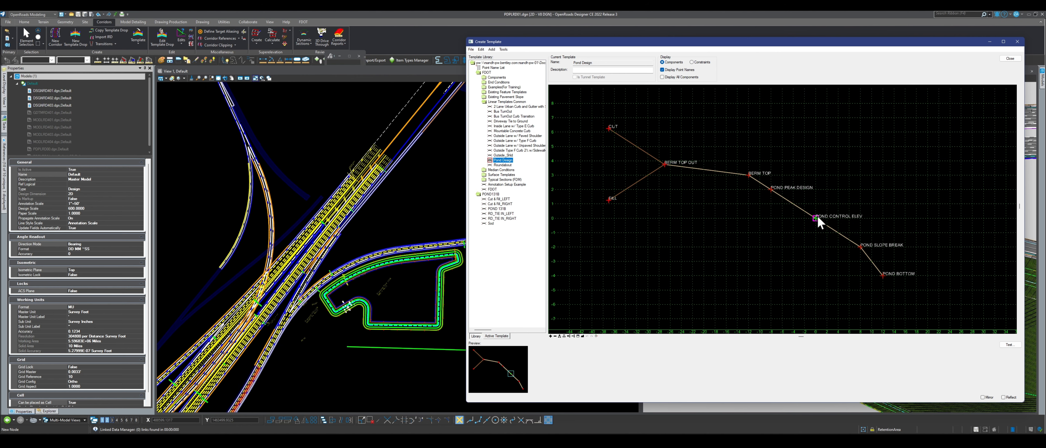
mouse_move(817, 219)
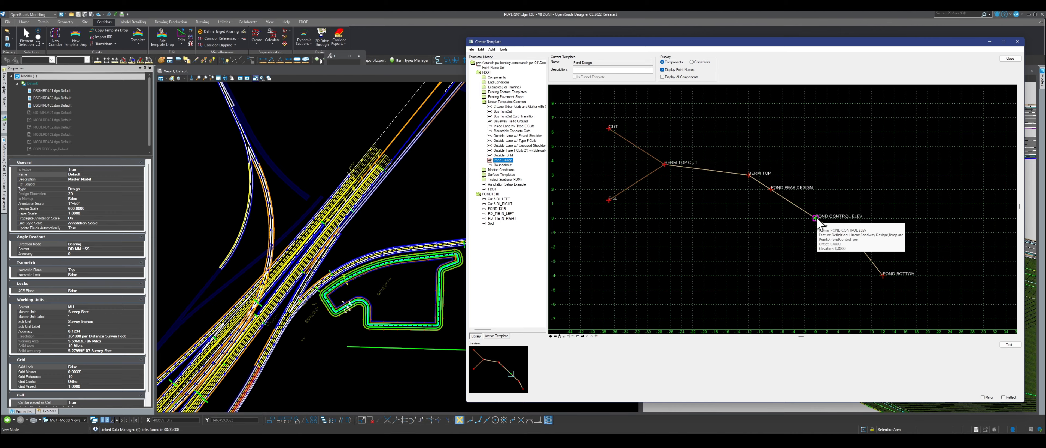
Check the properties of the template's FILL point and of its POND SLOPE component.
scroll(618, 135, "up", 2)
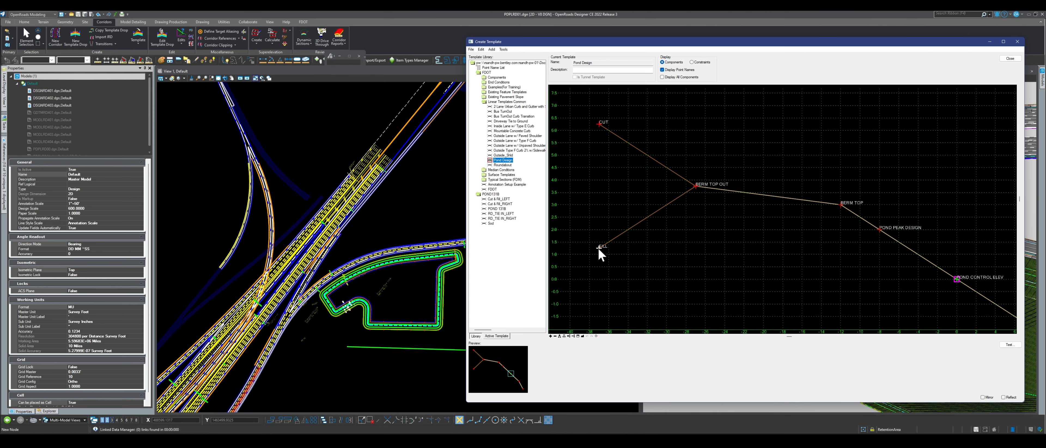
double_click(598, 250)
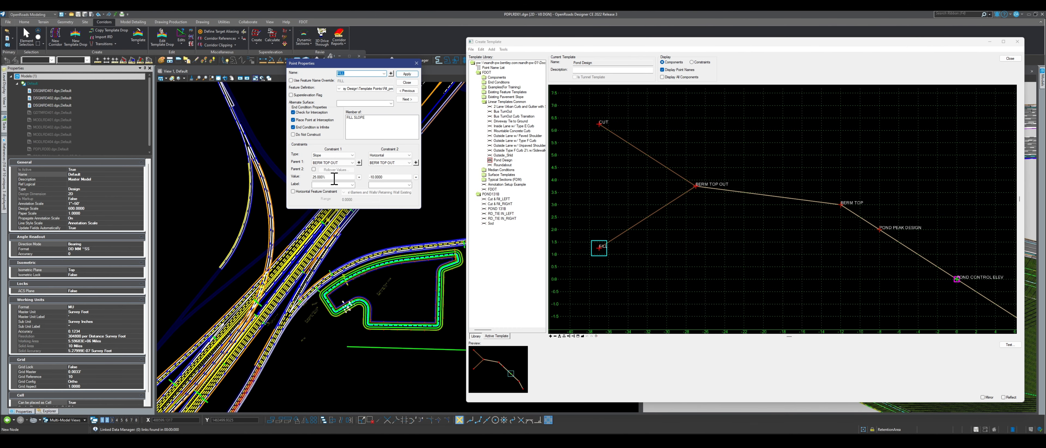
left_click(416, 64)
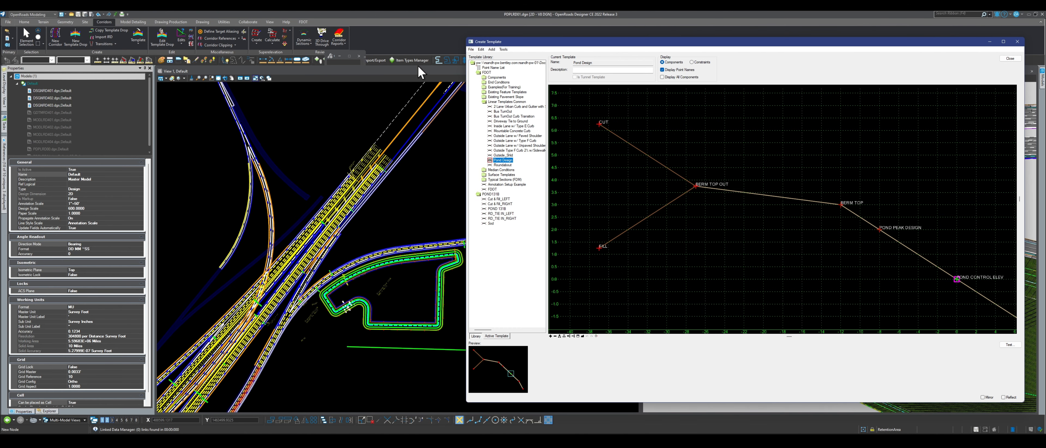
scroll(548, 163, "down", 1)
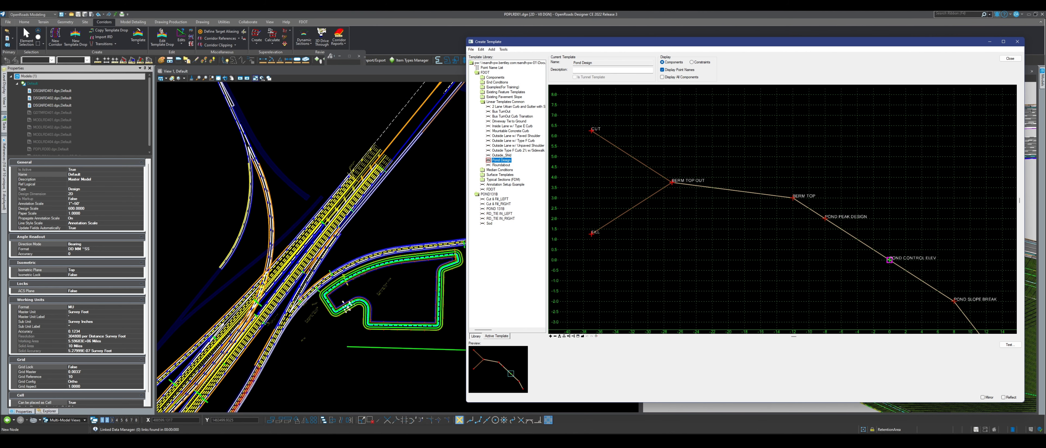
right_click(738, 198)
left_click(749, 201)
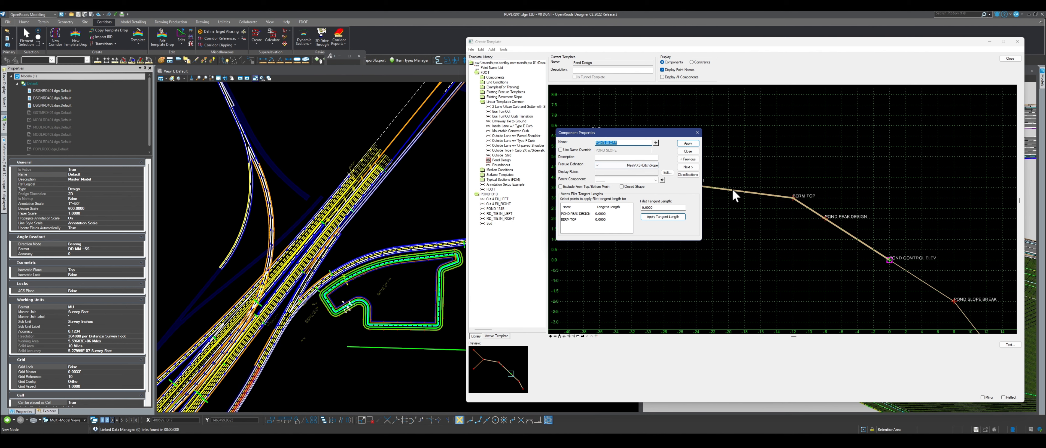
Check the properties of the BERM TOP OUT point, including its SlopeBreak feature definition and constraints to BERM TOP.
left_click(698, 134)
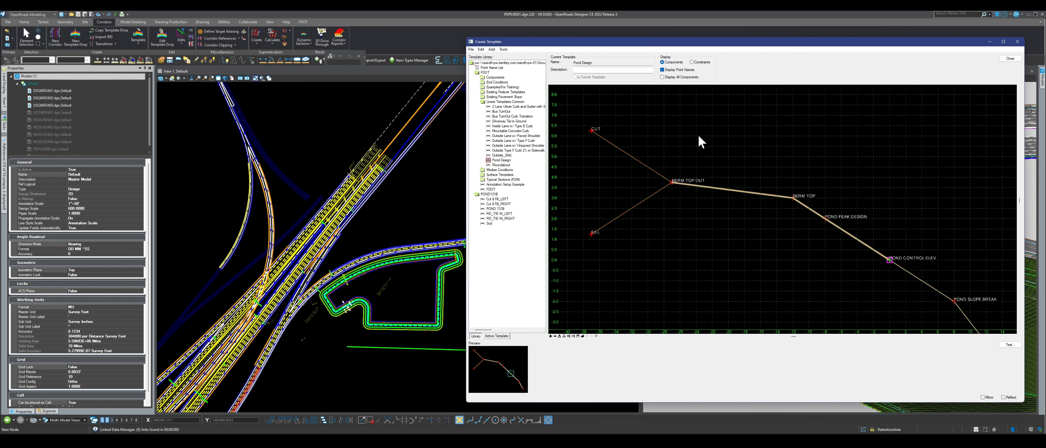
scroll(675, 184, "up", 2)
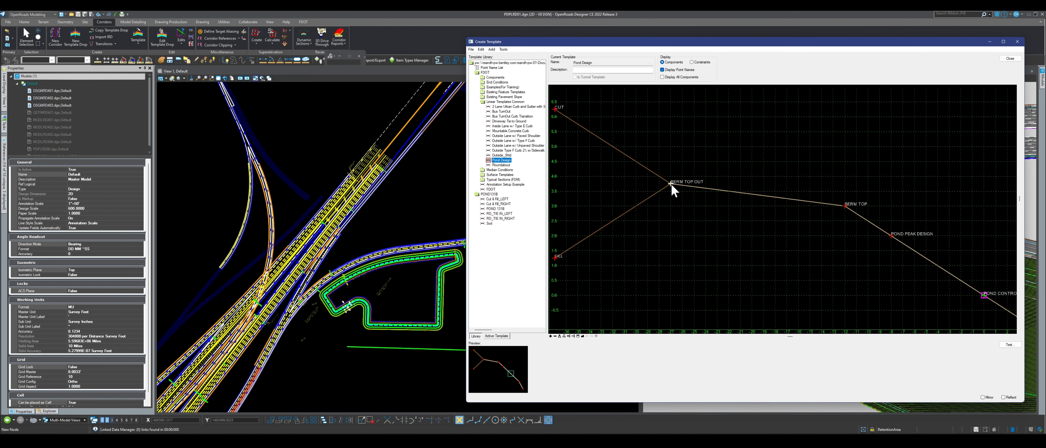
double_click(671, 185)
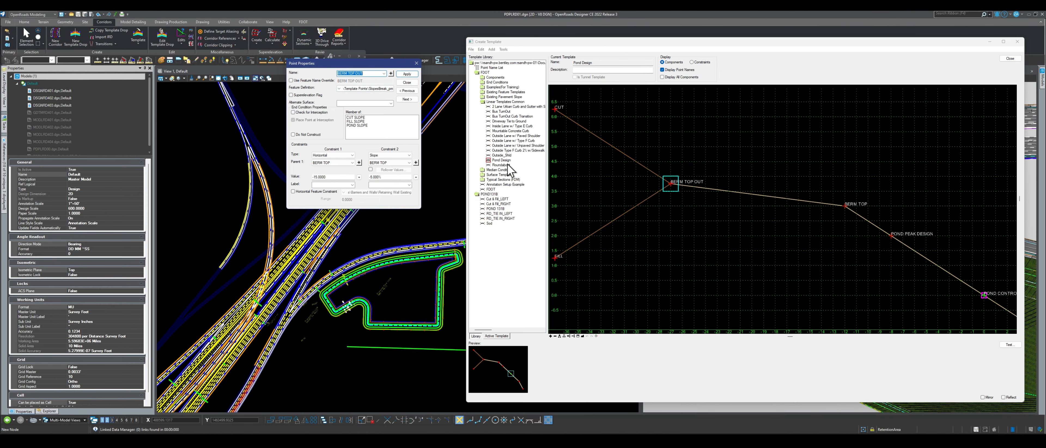
left_click(367, 88)
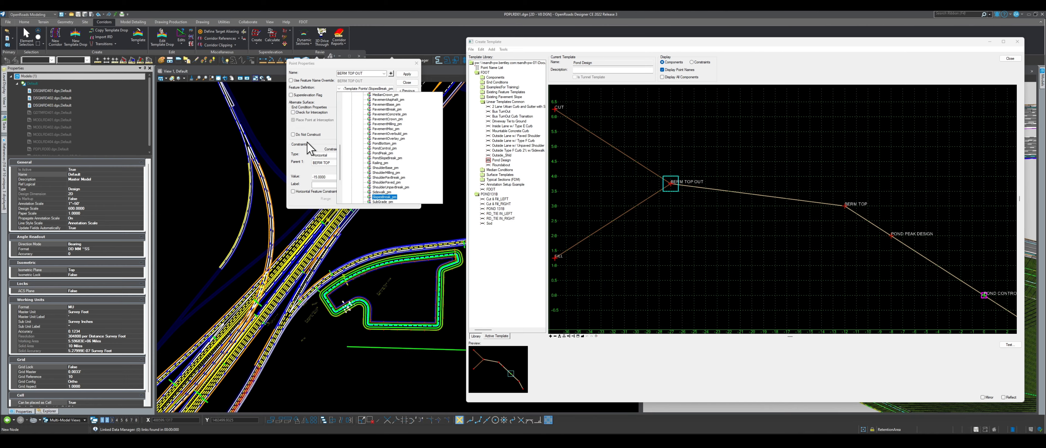
left_click(392, 197)
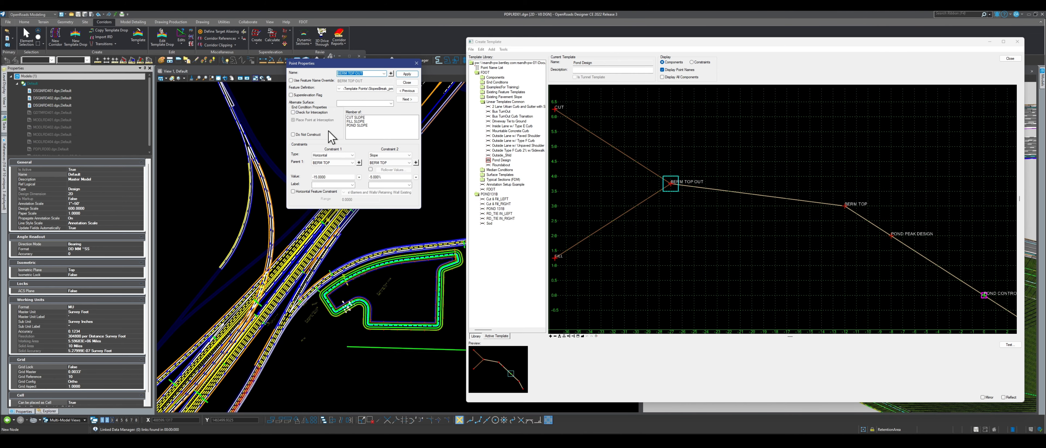
left_click(406, 82)
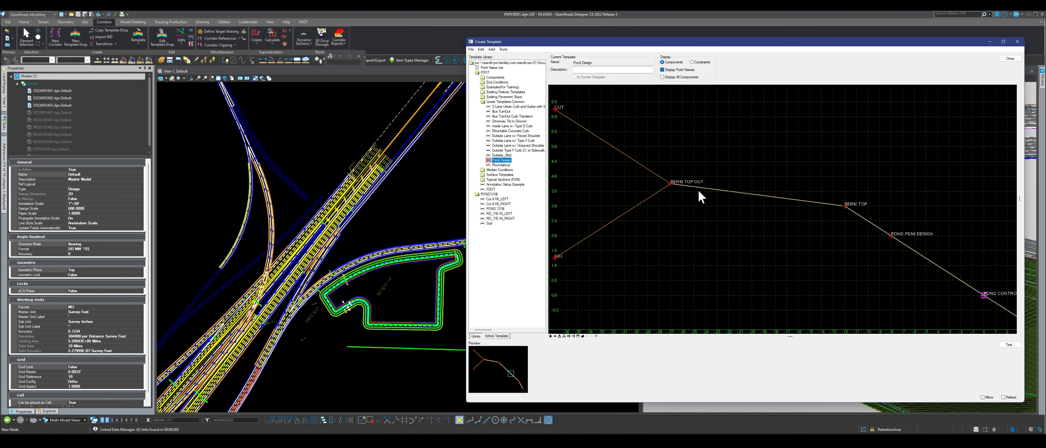
scroll(672, 181, "down", 3)
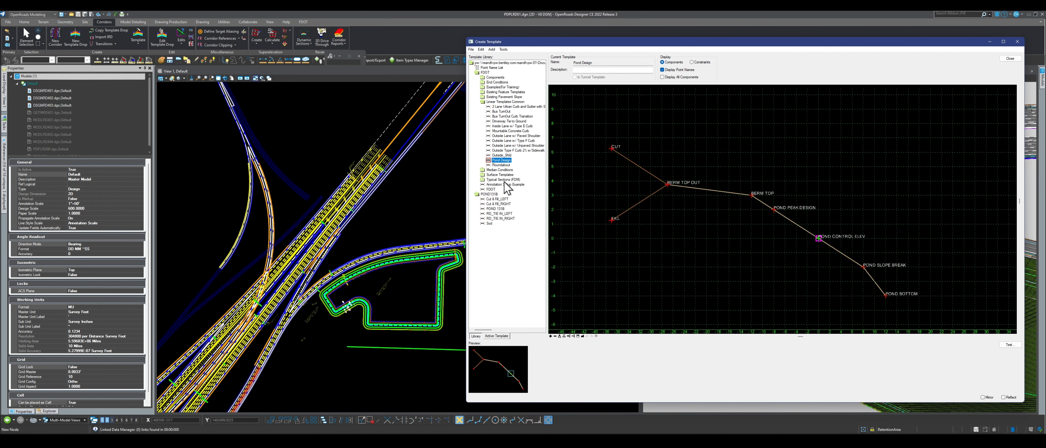
Open the POND 131B template and start a new end condition component with the Slopes mesh feature definition.
double_click(494, 209)
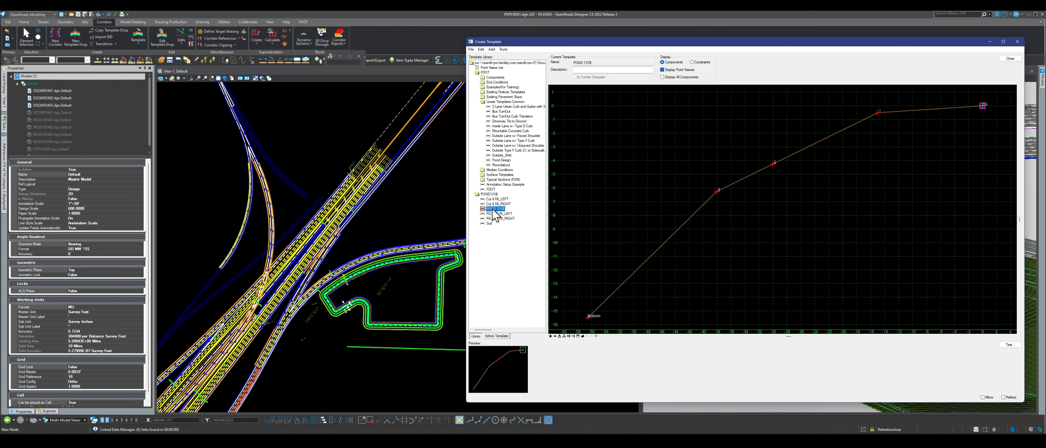
scroll(690, 240, "down", 2)
scroll(775, 216, "up", 1)
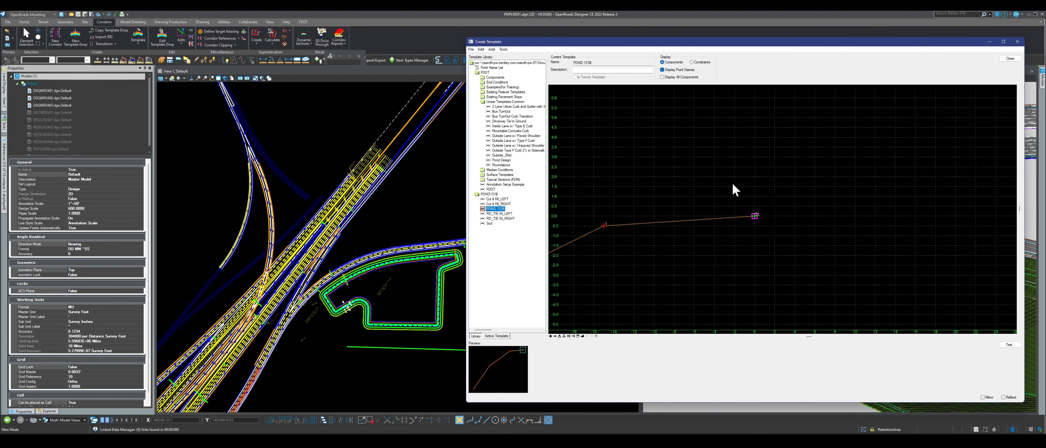
right_click(705, 164)
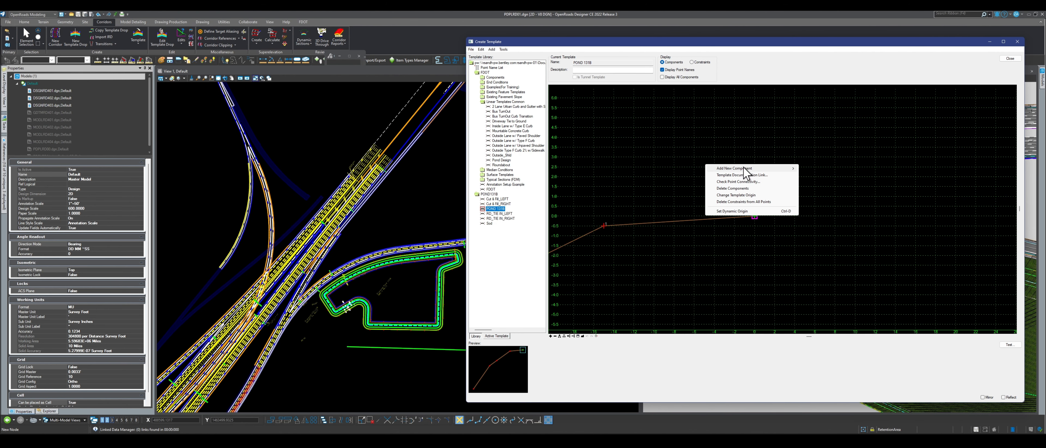
mouse_move(740, 168)
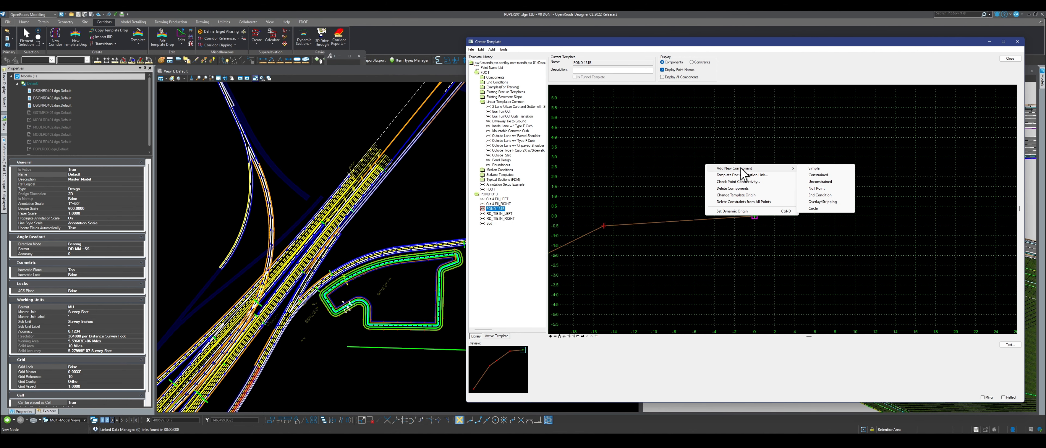
left_click(824, 197)
scroll(731, 199, "up", 3)
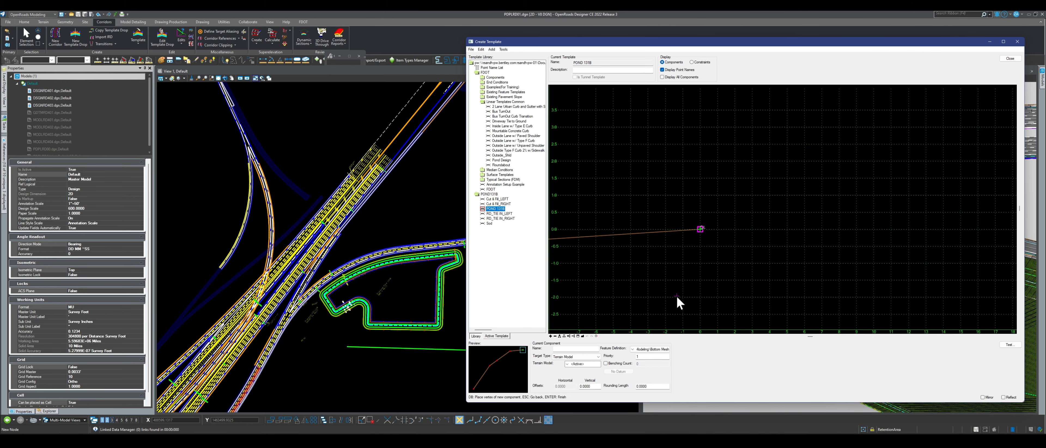
left_click(646, 352)
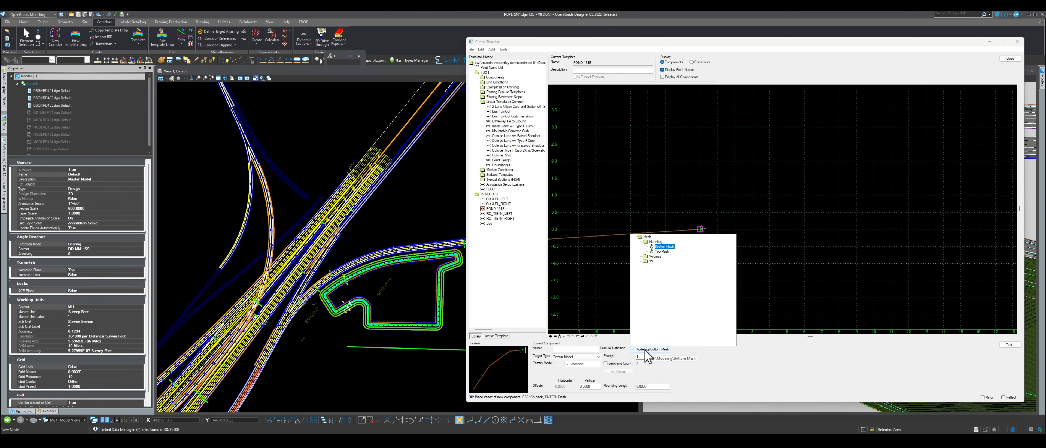
double_click(650, 262)
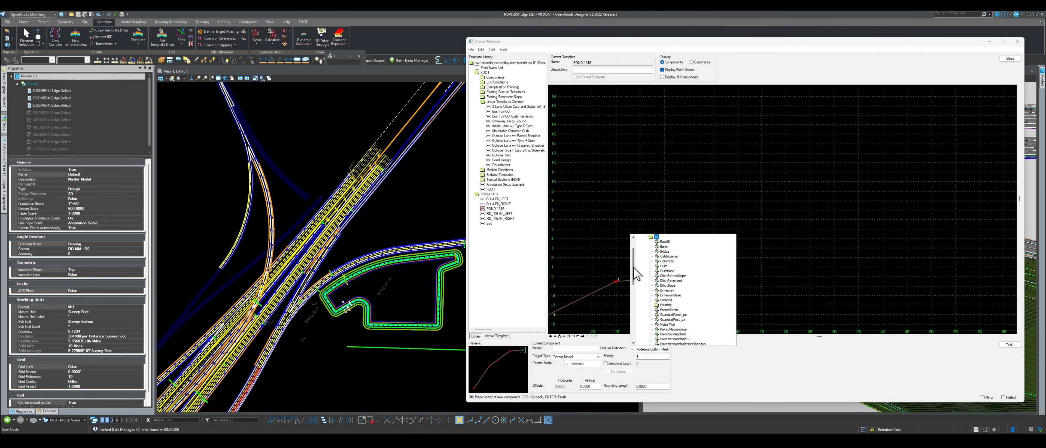
left_click_drag(636, 274, 638, 313)
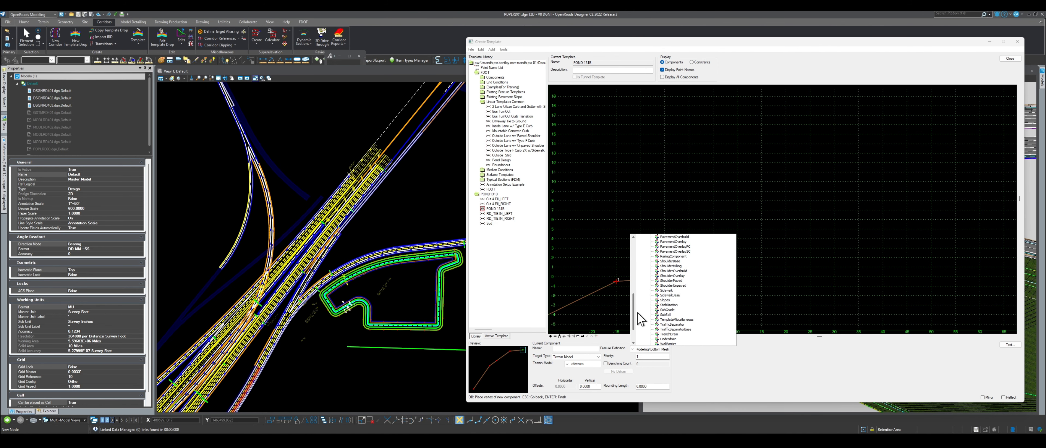
left_click(665, 300)
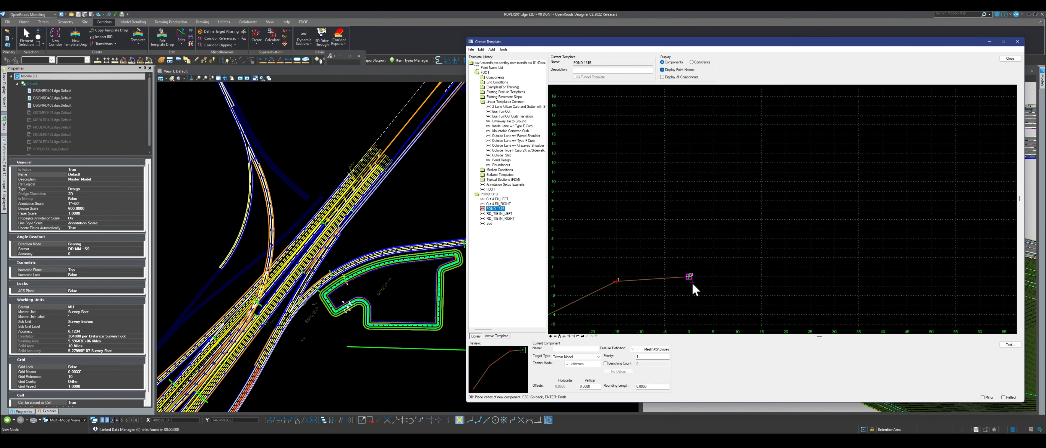
Draw the end condition from the template origin outward and upward, about 2.4 ft wide at roughly a 27% slope.
scroll(691, 293, "up", 4)
scroll(702, 252, "up", 2)
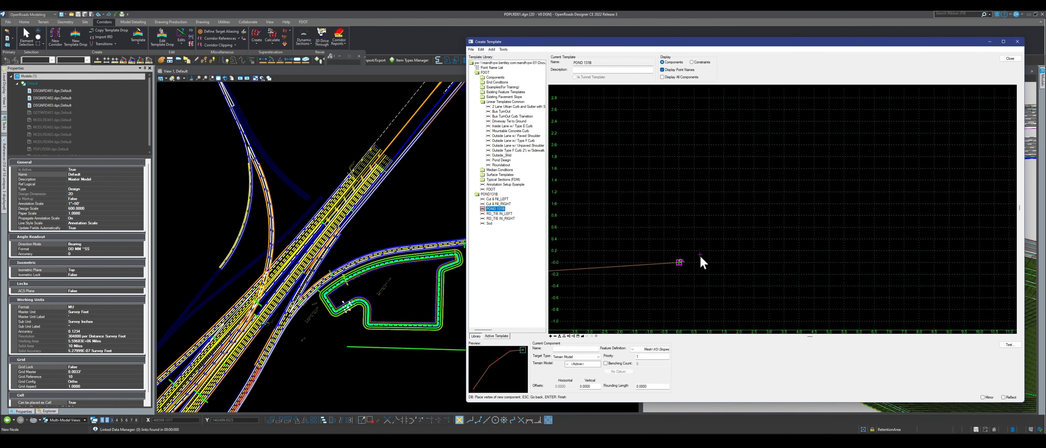
left_click(679, 263)
left_click(763, 231)
right_click(764, 231)
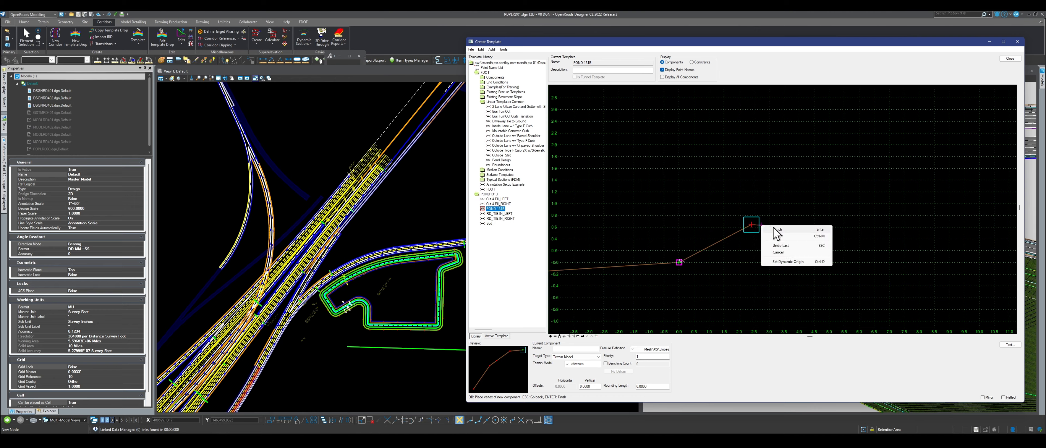
left_click(775, 234)
Add a second end condition from the origin outward and downward, about 3.3 ft wide at roughly a 15% slope.
right_click(672, 286)
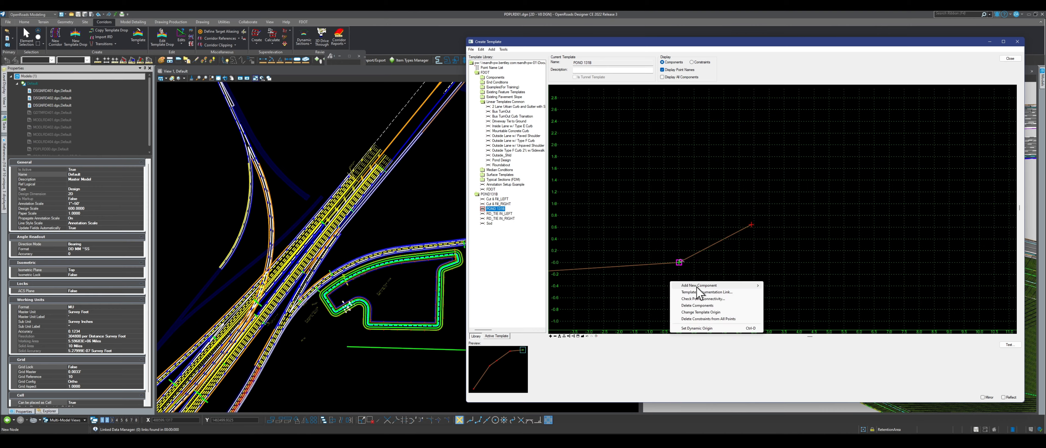
mouse_move(707, 285)
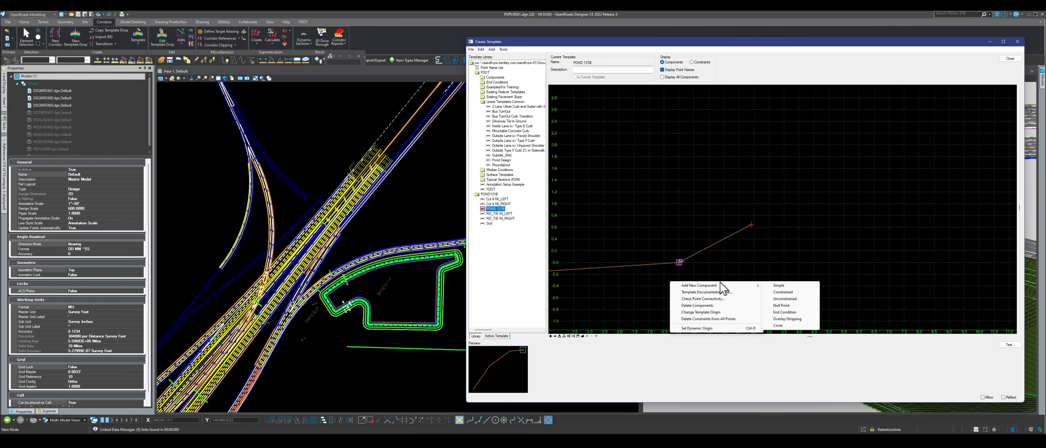
left_click(787, 318)
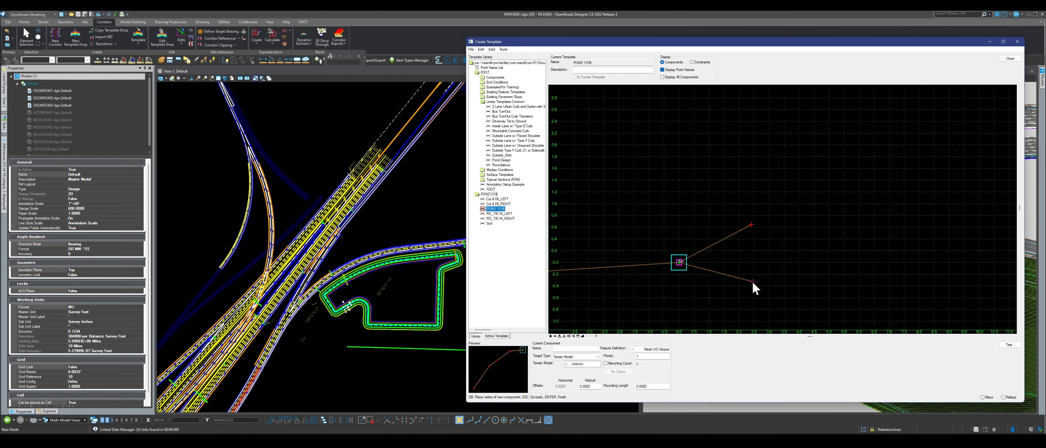
right_click(776, 291)
left_click(792, 302)
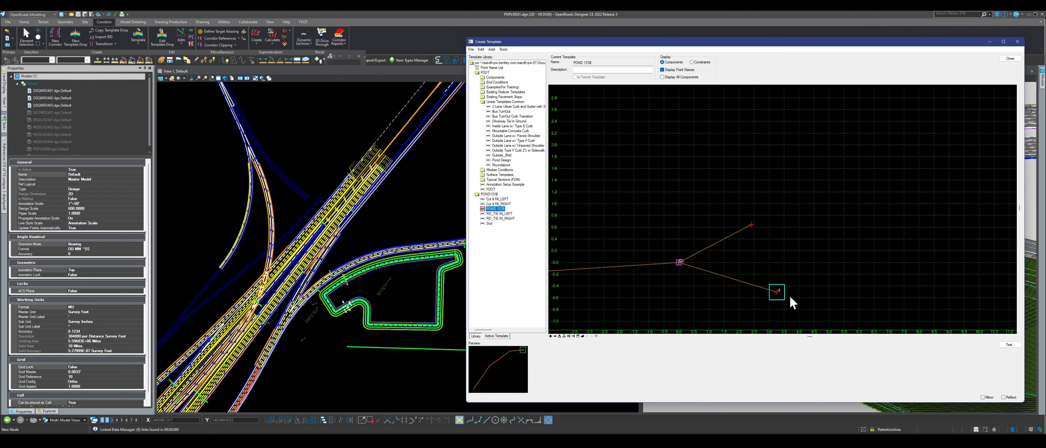
Name the upward end condition's outer point FILL, make the end condition infinite, and set its slope to 25%.
double_click(751, 225)
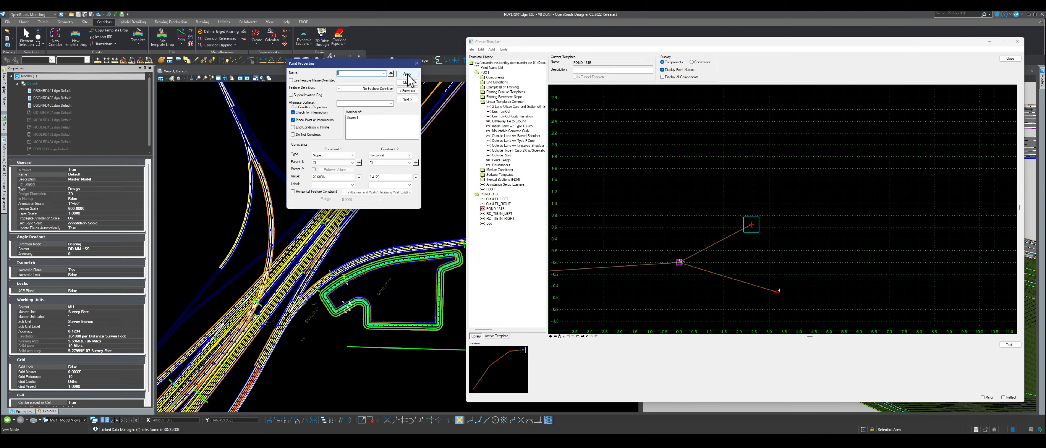
left_click_drag(346, 61, 674, 77)
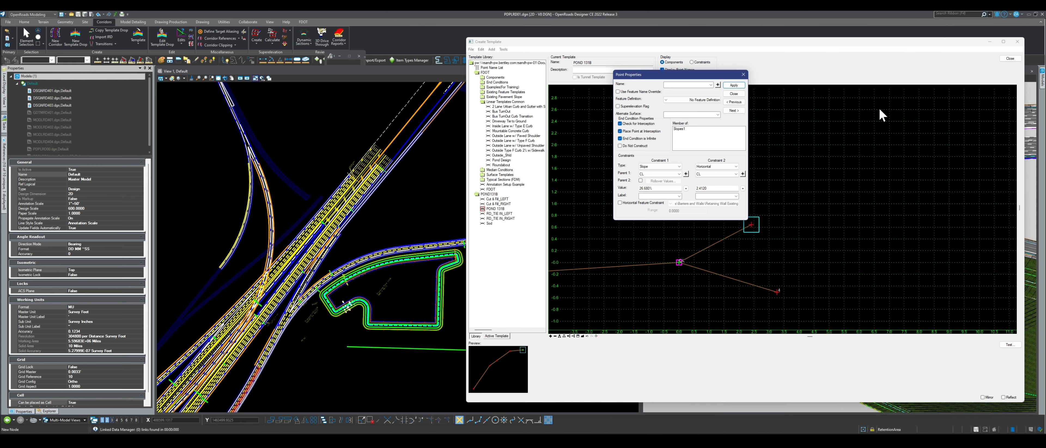
left_click(682, 84)
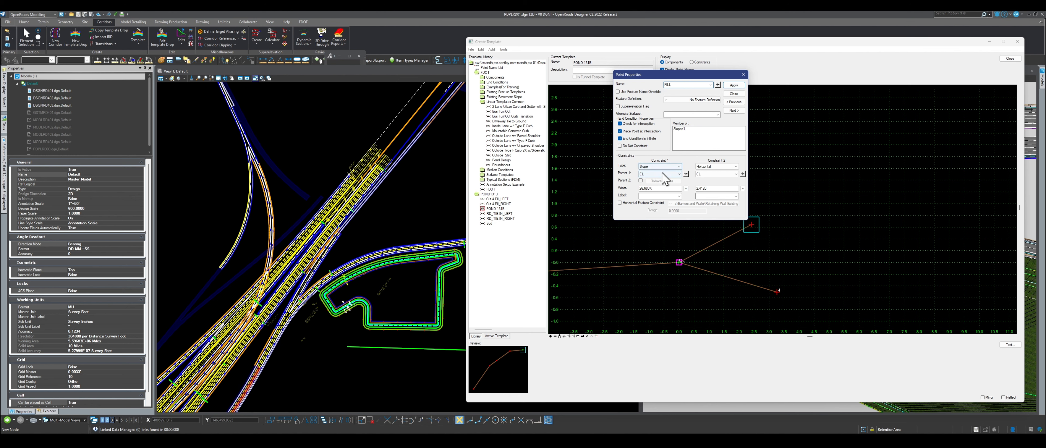
double_click(658, 189)
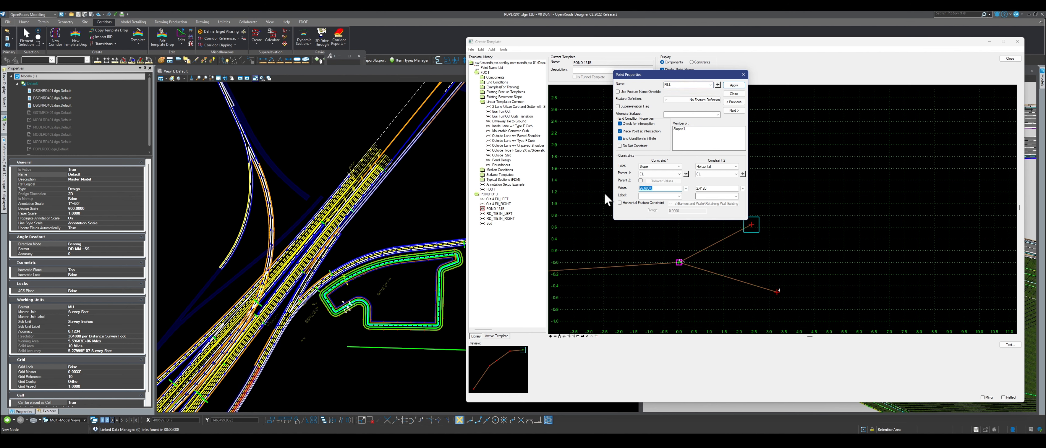
type("25")
key("Return")
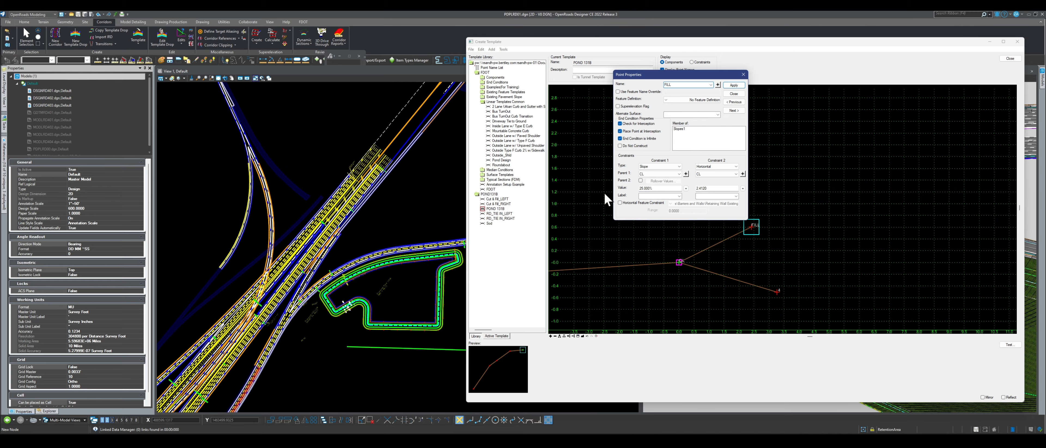
Set the FILL point's horizontal constraint to 3, keeping the infinite end condition enabled.
double_click(720, 188)
left_click(620, 139)
left_click(628, 138)
left_click_drag(716, 189, 688, 189)
type("3")
key("Tab")
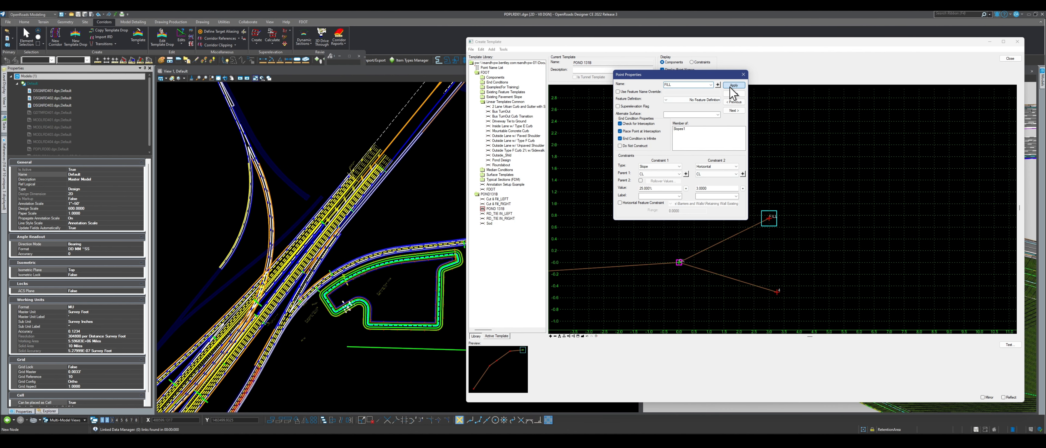
left_click(733, 93)
Name the downward end point CUT, make it infinite, and set its slope to -25% and horizontal constraint to 3.
scroll(706, 195, "down", 1)
scroll(754, 266, "up", 1)
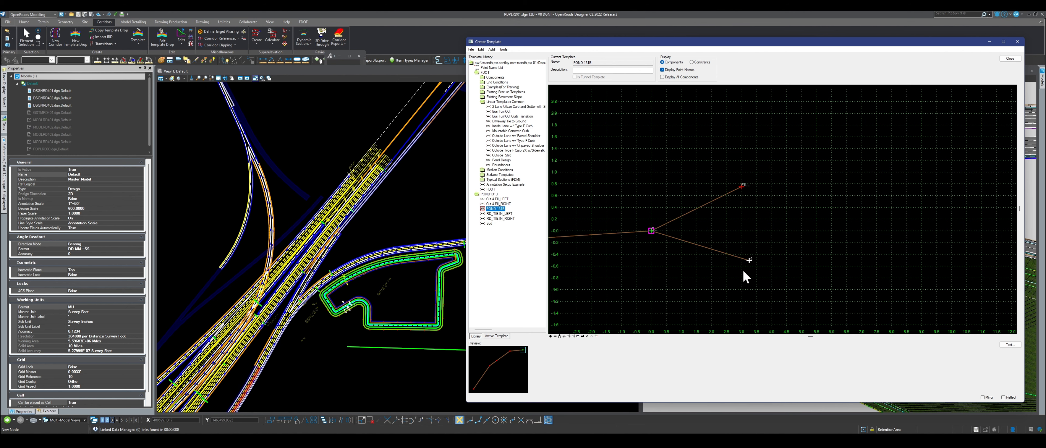
double_click(749, 260)
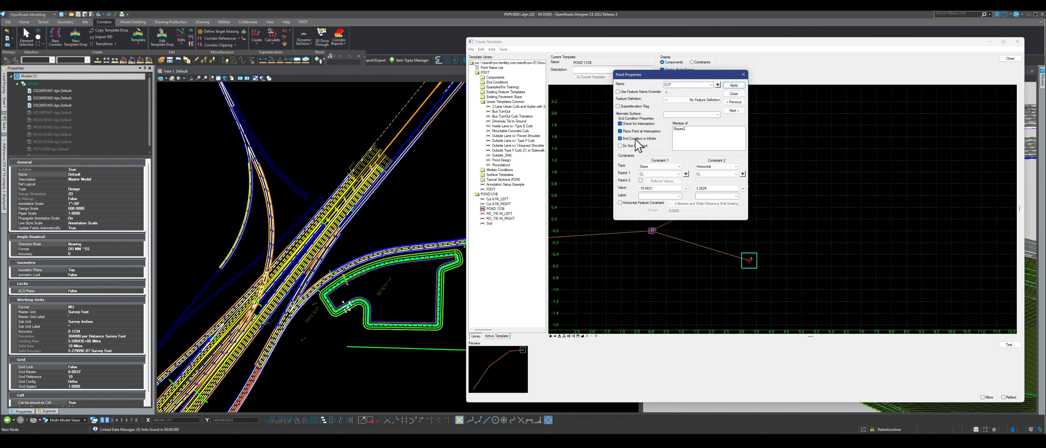
double_click(664, 187)
type("-5")
key("Tab")
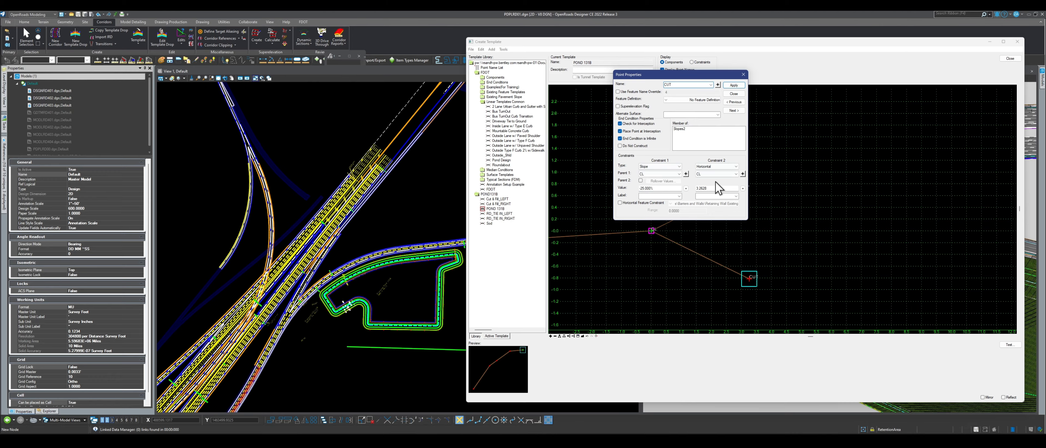
double_click(717, 189)
type("3")
key("Tab")
left_click(734, 93)
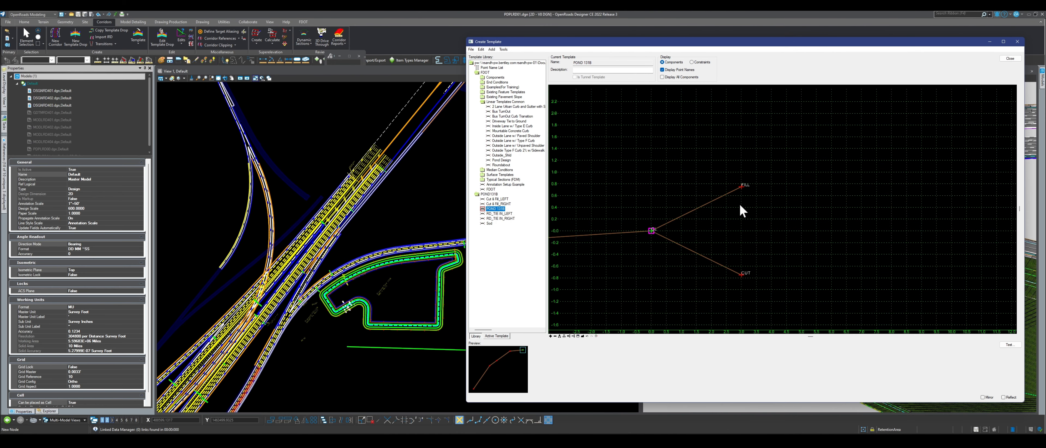
Compare the cut and fill layout of the Pond Design template with that of the POND 131B template.
double_click(500, 161)
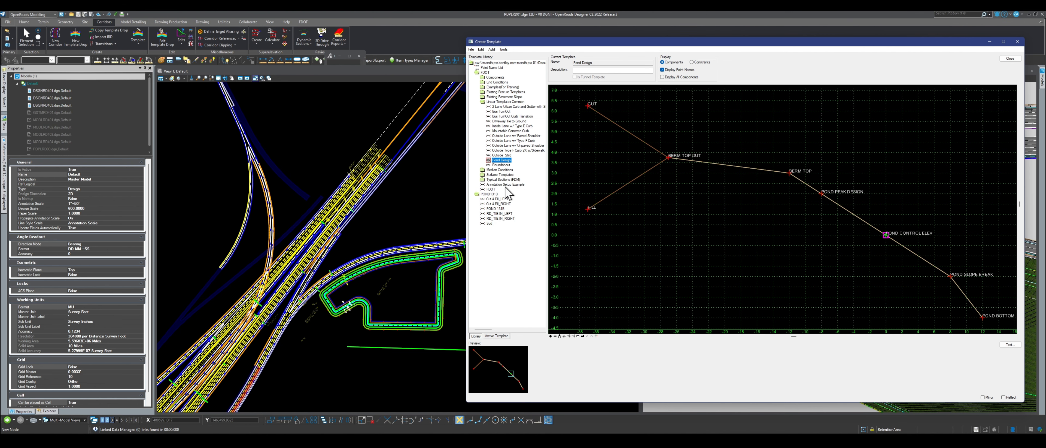
double_click(495, 209)
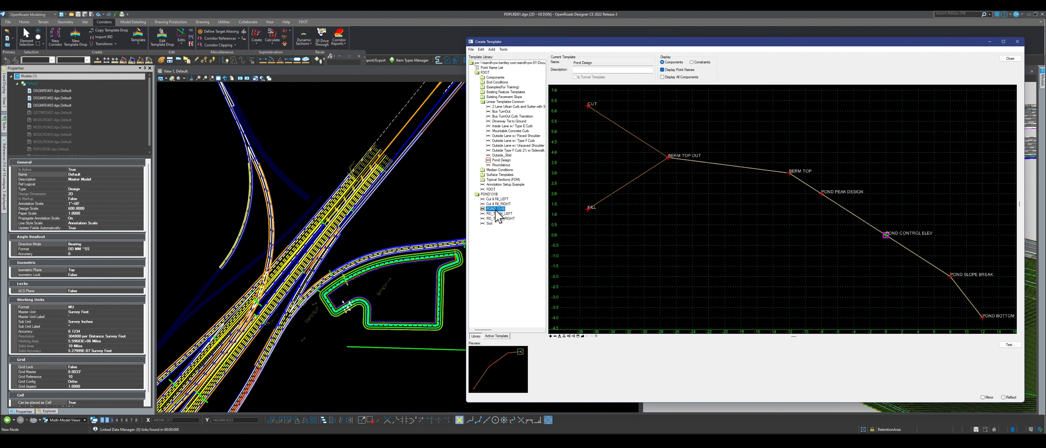
scroll(872, 151, "up", 5)
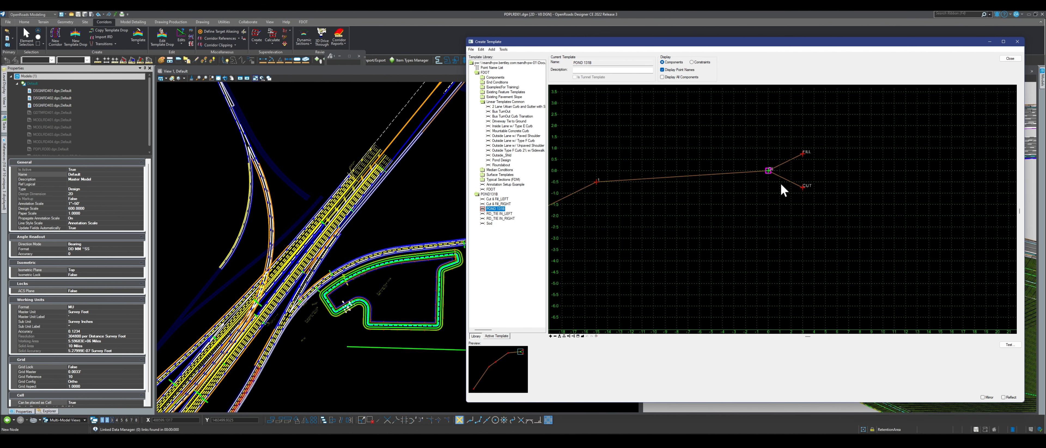
Swap the end condition point names so the upward point is CUT and the downward point is FILL.
double_click(812, 134)
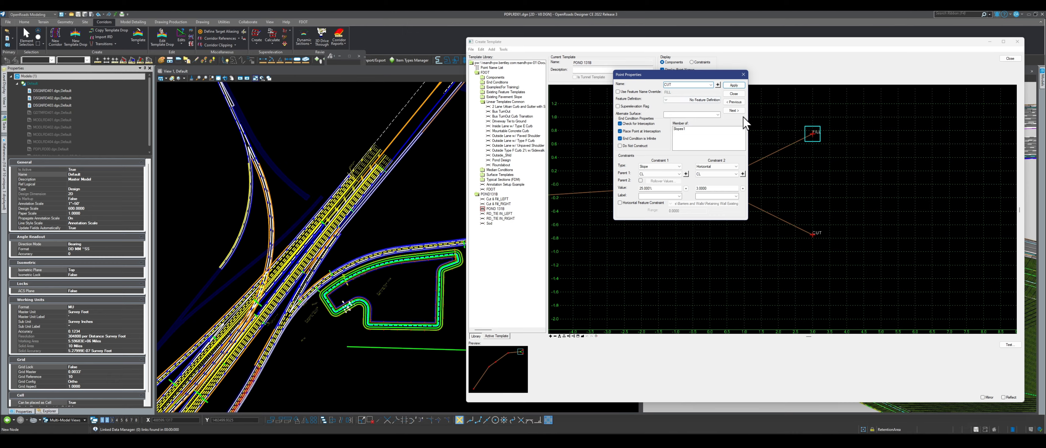
left_click(734, 85)
left_click(734, 94)
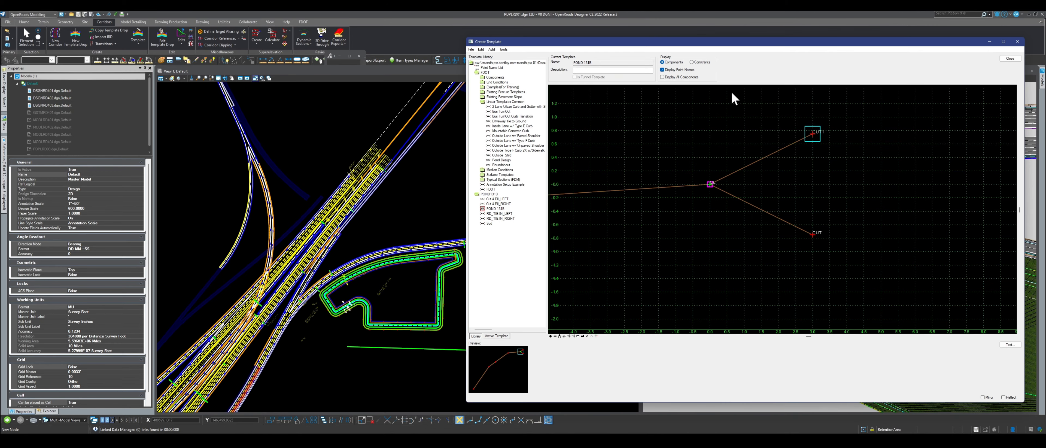
scroll(818, 138, "up", 4)
scroll(815, 140, "down", 2)
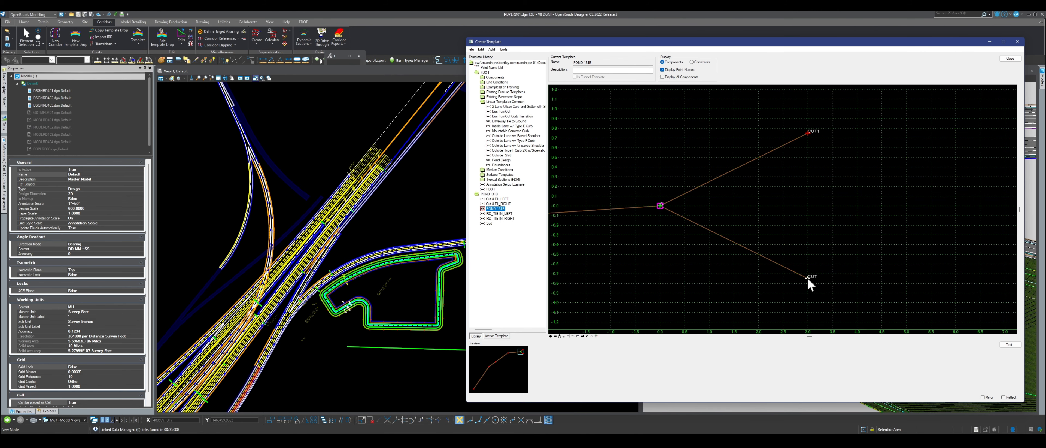
double_click(806, 279)
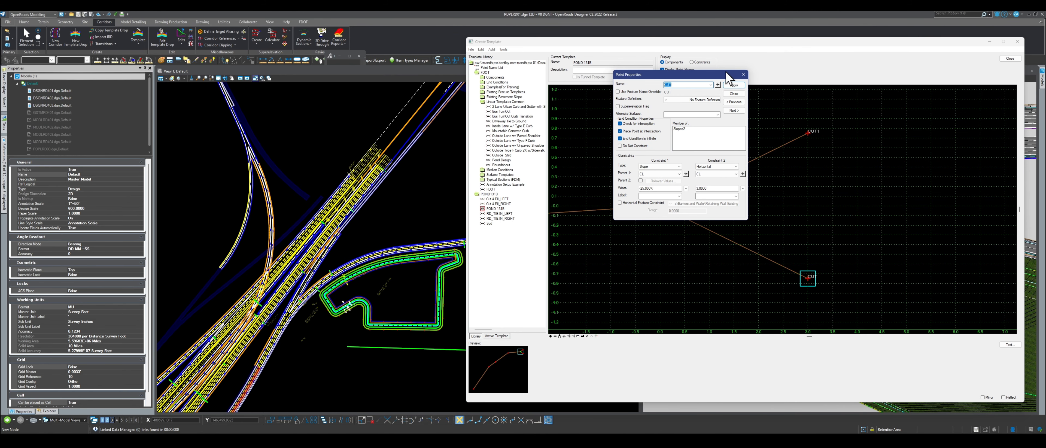
type("FILL")
left_click(734, 85)
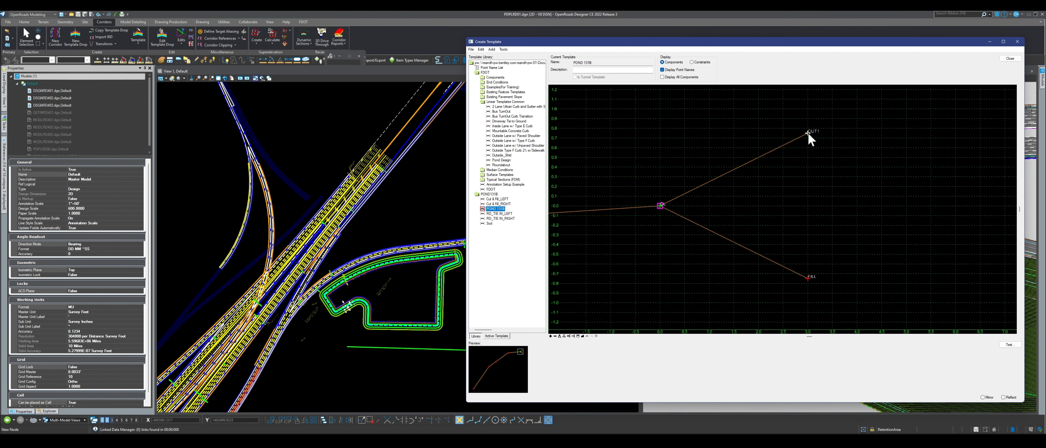
type("C")
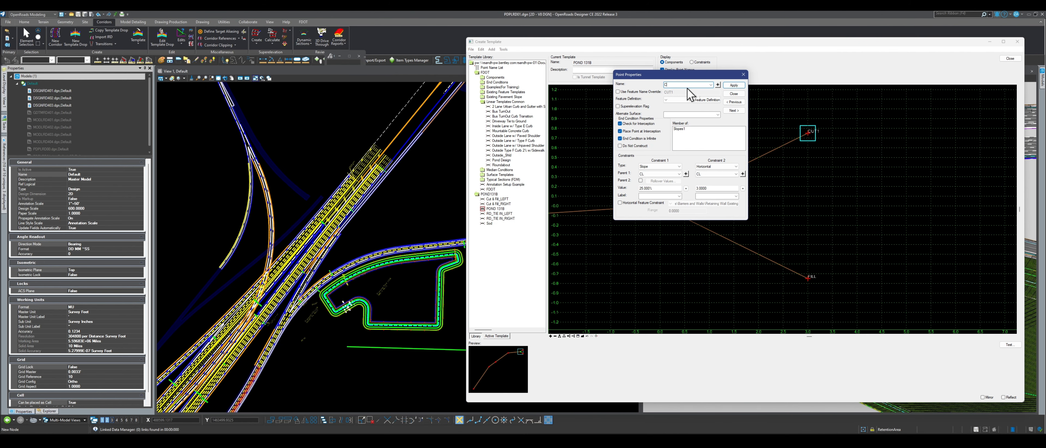
type("UT")
left_click(743, 76)
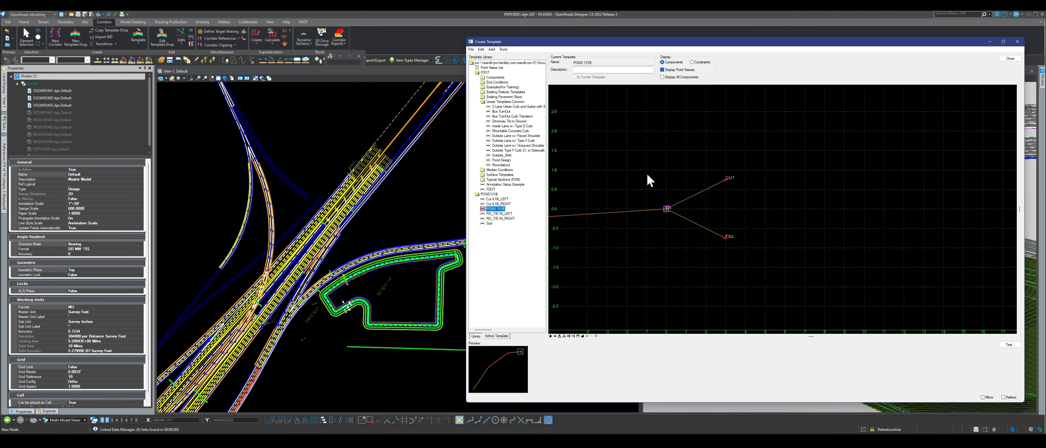
Test the POND 131B template's end conditions by drawing them against the target at a 0.000% surface slope.
scroll(674, 191, "down", 3)
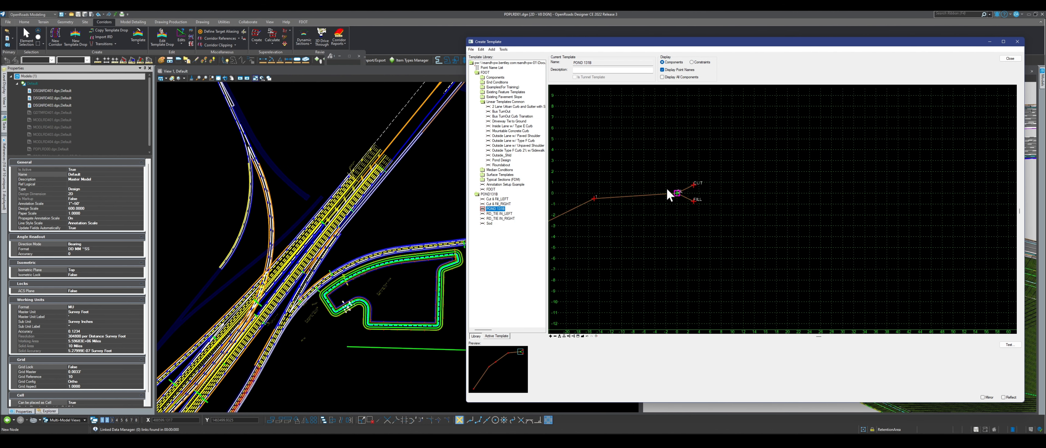
left_click(1009, 345)
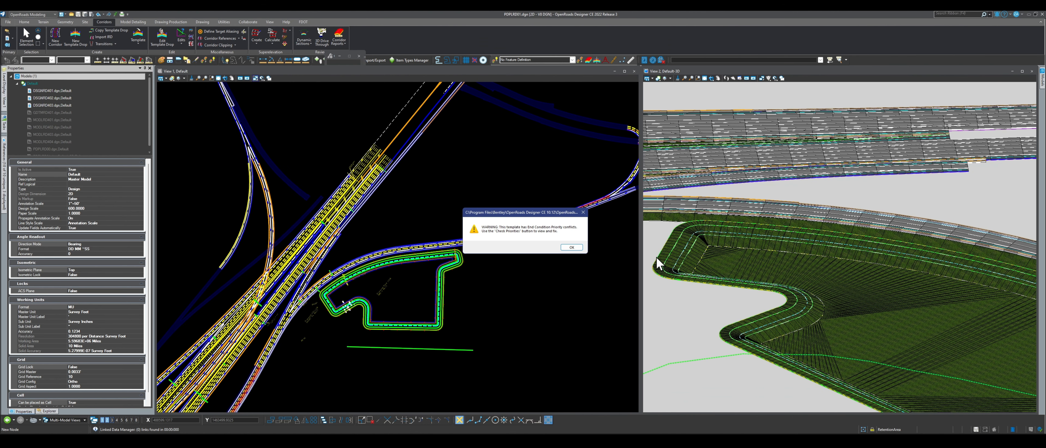
left_click(573, 252)
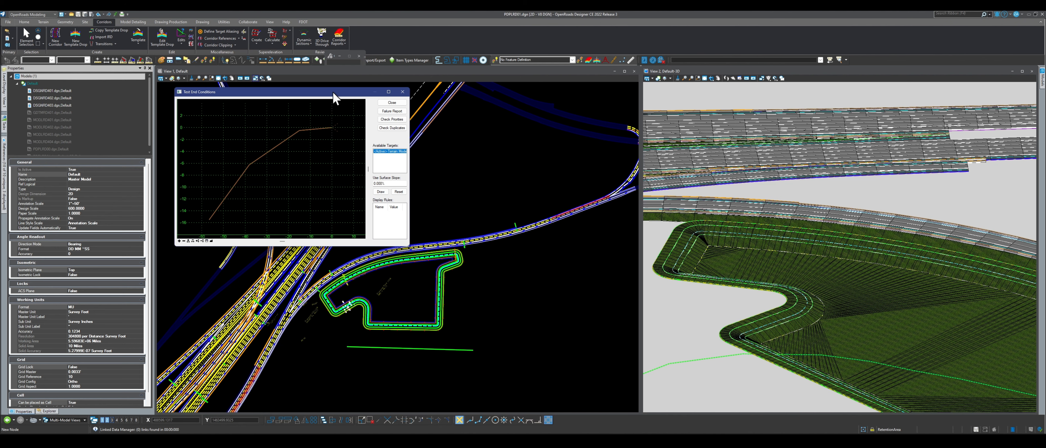
left_click_drag(332, 93, 418, 138)
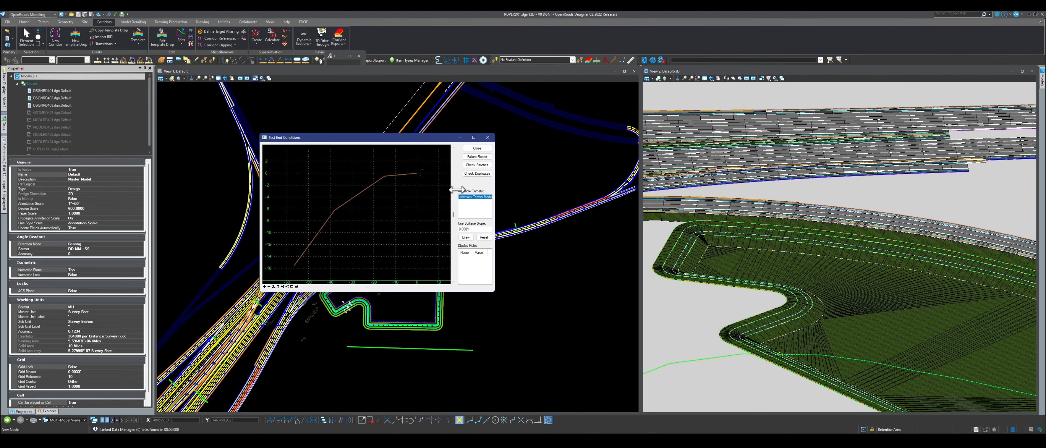
left_click(466, 237)
left_click_drag(397, 185, 373, 196)
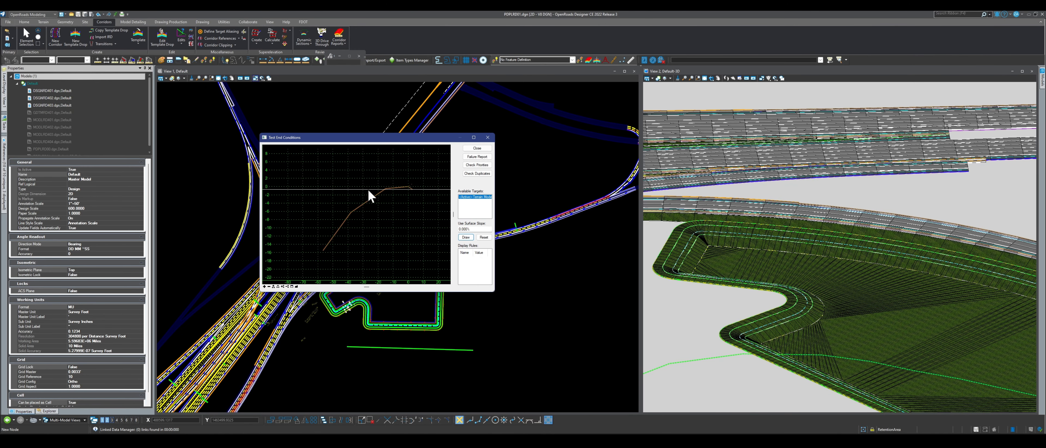
left_click(477, 148)
scroll(719, 246, "down", 2)
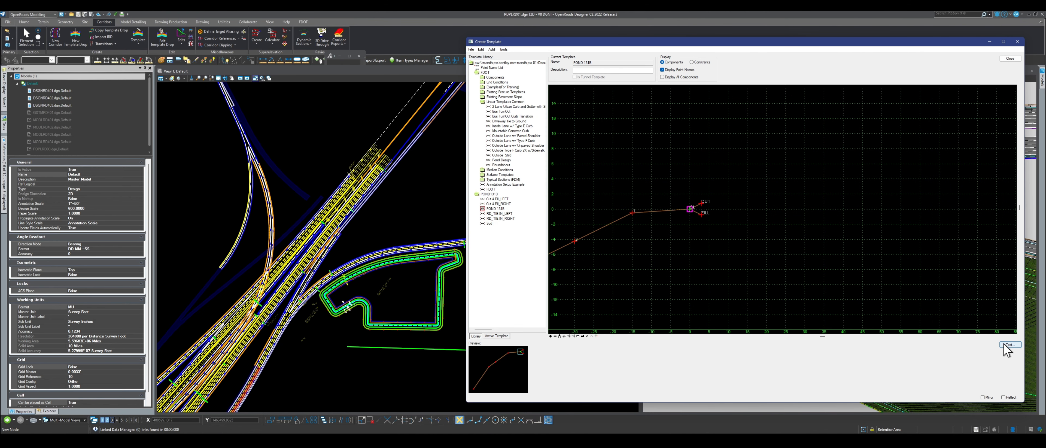
Place two null points one above the other over the CUT and FILL end conditions, at heights of about 2 and 3.
scroll(630, 248, "up", 2)
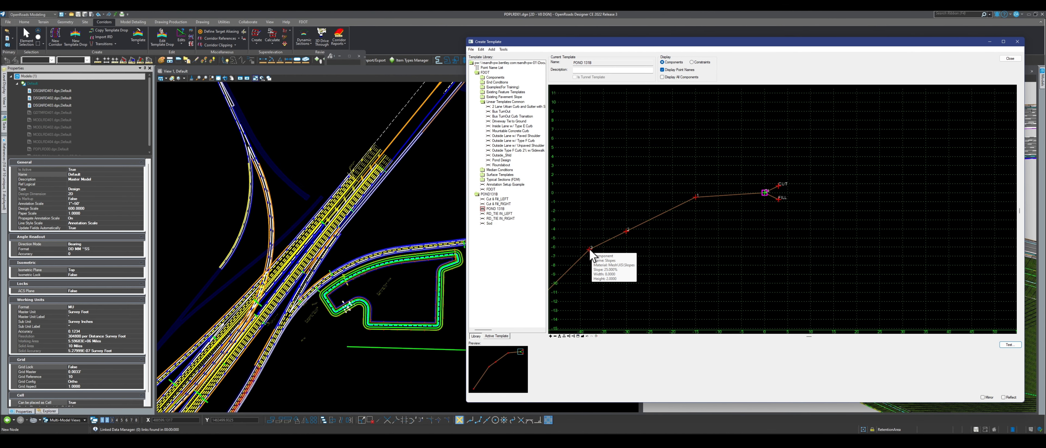
scroll(629, 258, "down", 2)
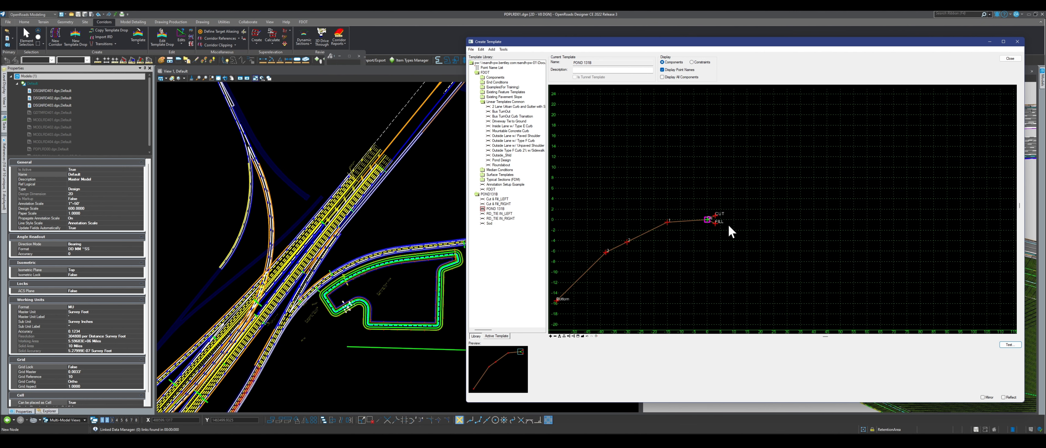
scroll(714, 221, "up", 3)
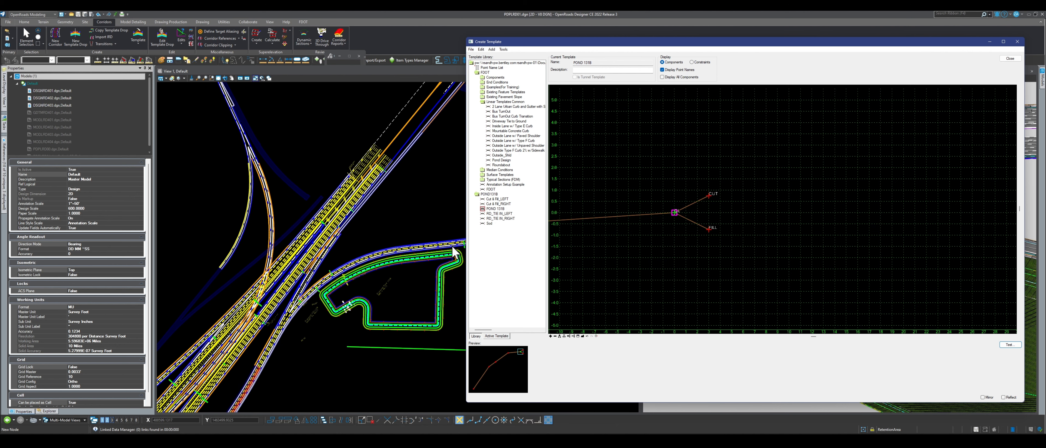
right_click(684, 136)
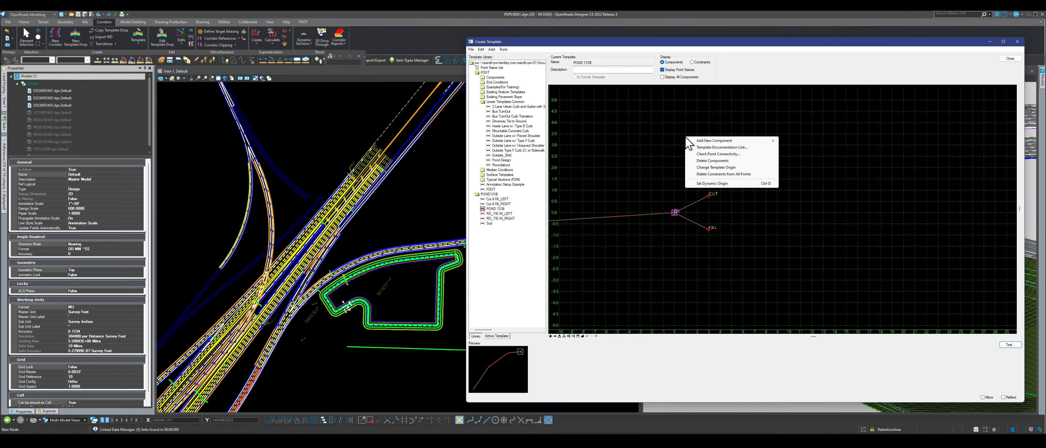
mouse_move(716, 139)
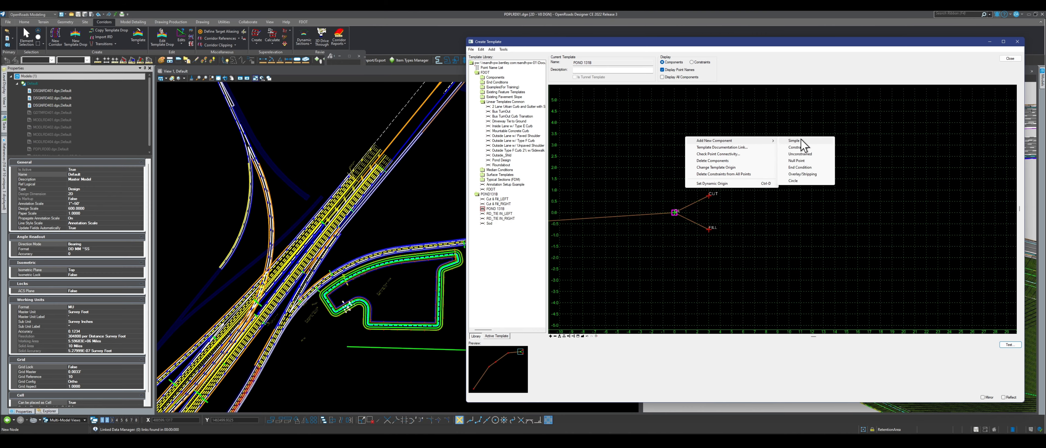
left_click(796, 161)
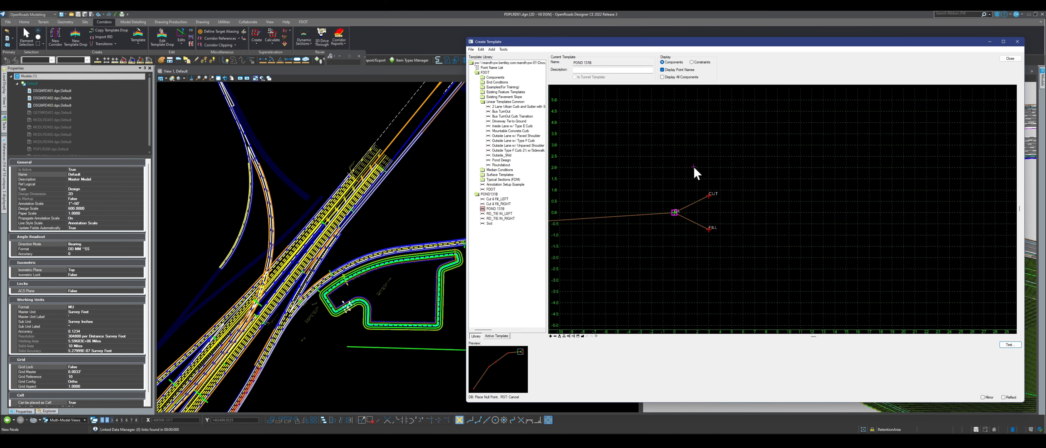
right_click(690, 140)
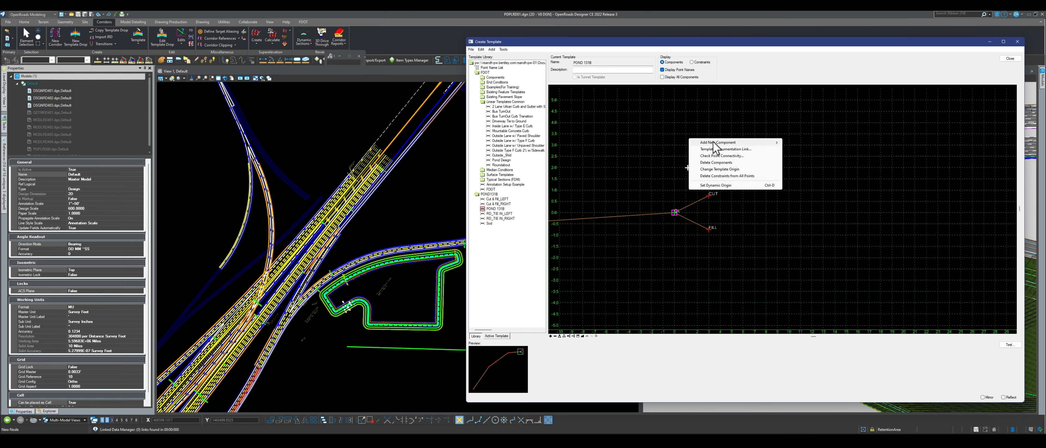
mouse_move(715, 141)
left_click(795, 159)
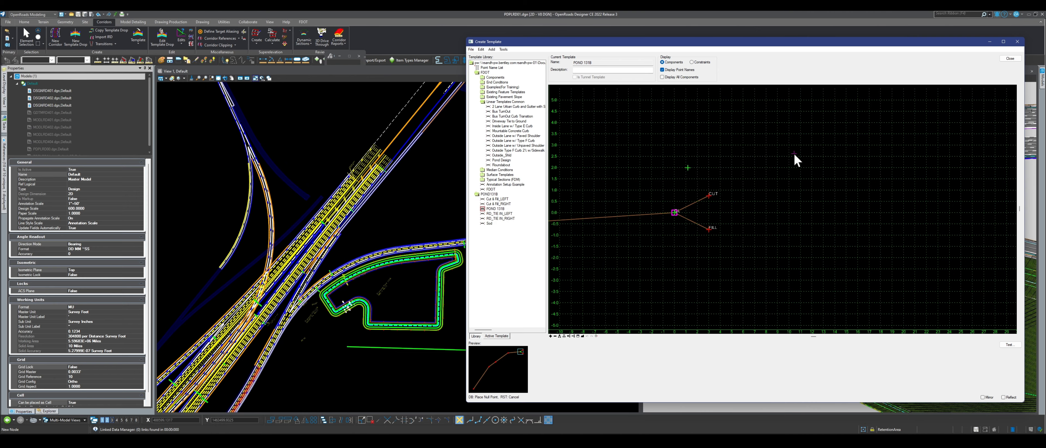
left_click(688, 146)
right_click(688, 146)
key("Escape")
Name the lower null point OFF_RULE and the upper null point OFF_SWITCH.
double_click(688, 167)
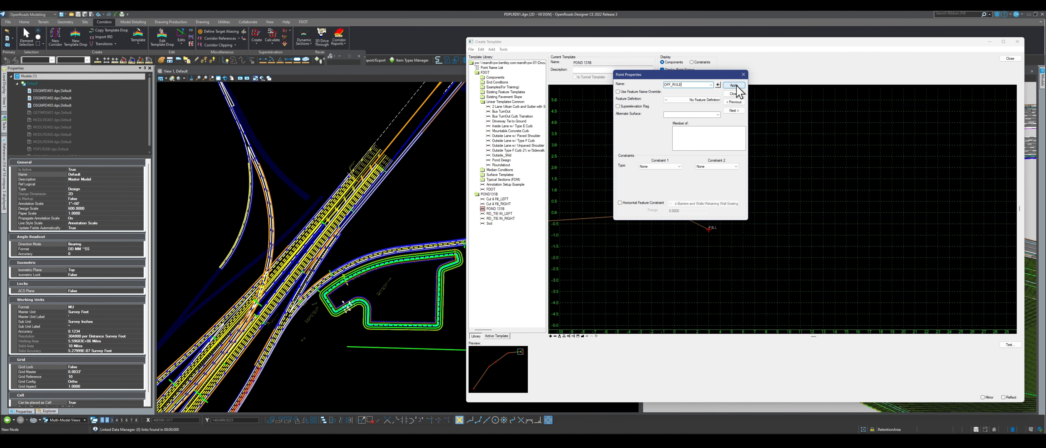
left_click(743, 76)
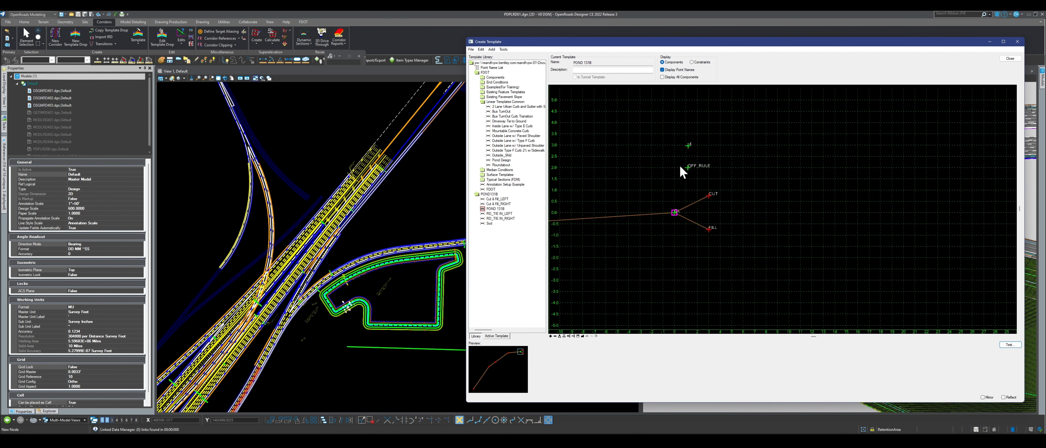
double_click(688, 141)
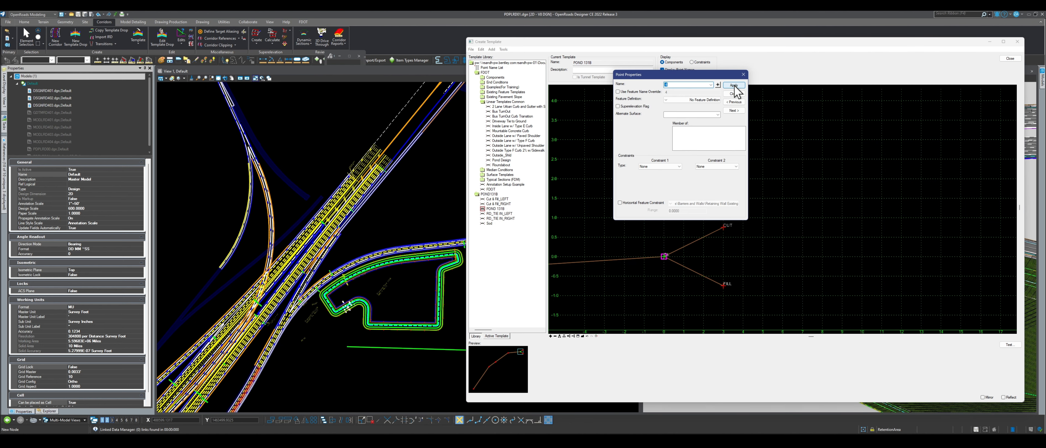
type("OFF SWITCH")
left_click_drag(708, 75, 849, 46)
left_click(812, 56)
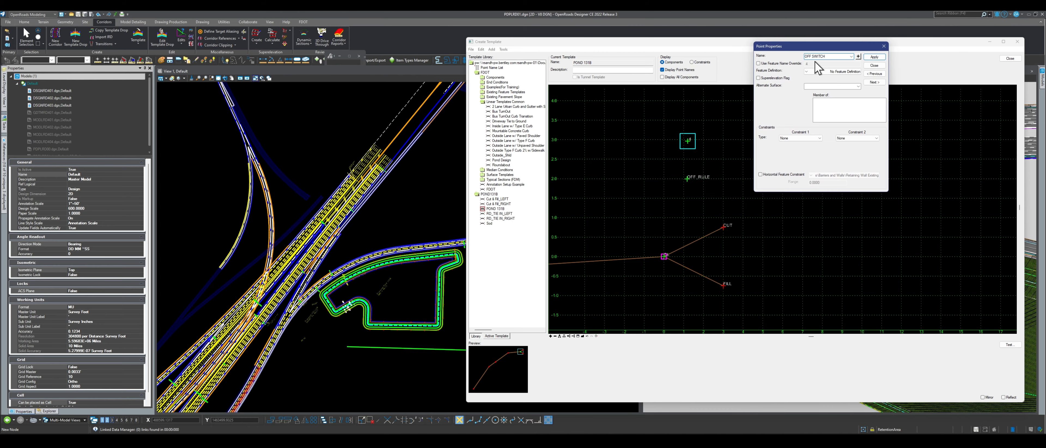
key("BackSpace")
type("_")
Give OFF_SWITCH a horizontal and a vertical constraint, both with OFF_RULE as the parent point.
left_click(807, 138)
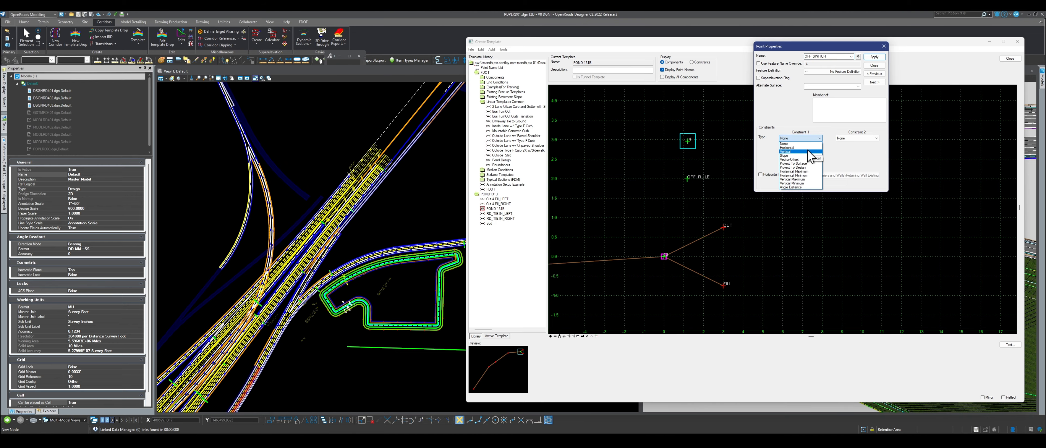
left_click(812, 148)
left_click(856, 138)
left_click(852, 156)
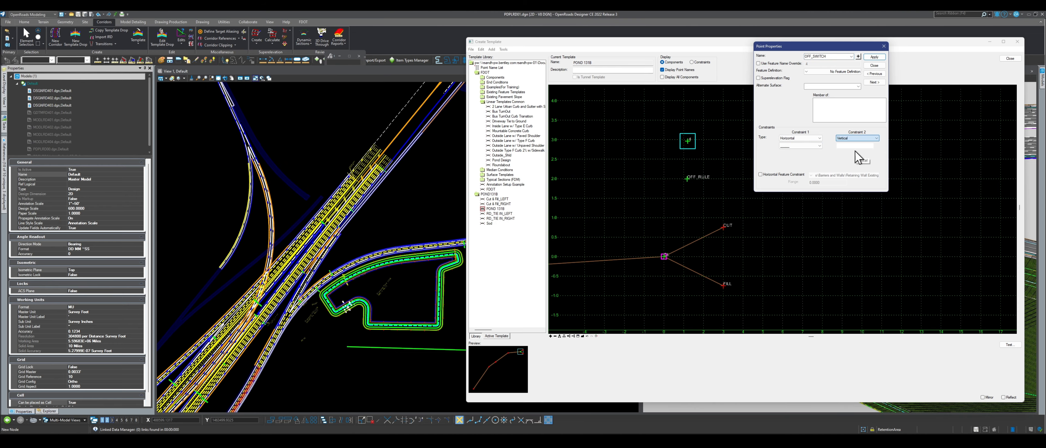
left_click(826, 145)
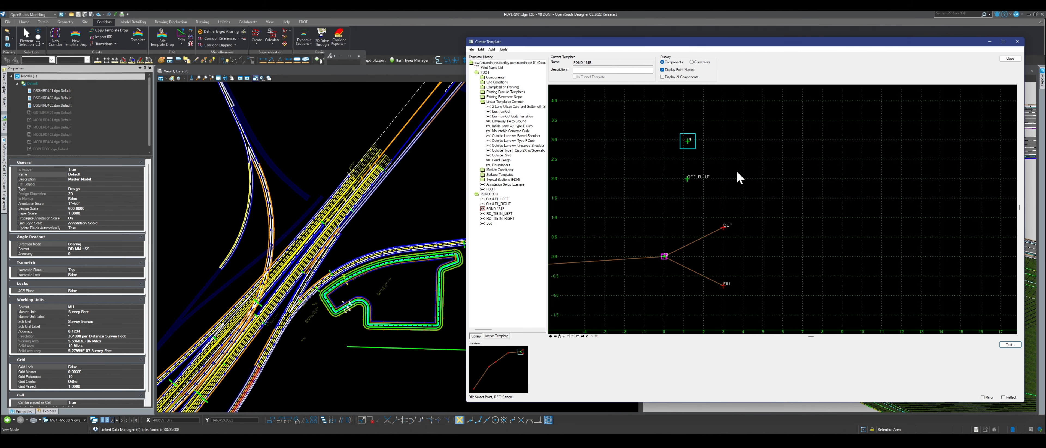
left_click(687, 181)
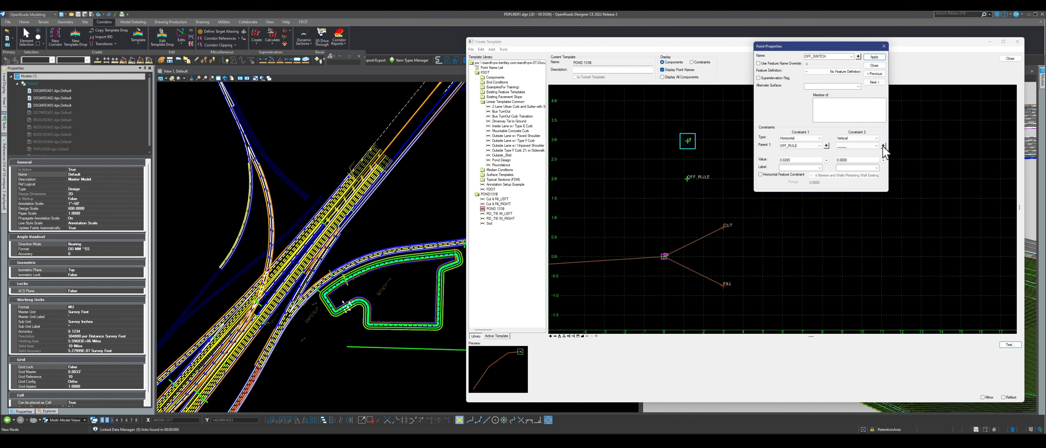
left_click(883, 146)
left_click(686, 179)
Set the OFF_SWITCH point's horizontal constraint value to 0 and its vertical constraint value to 1.
double_click(797, 160)
type("0")
key("Return")
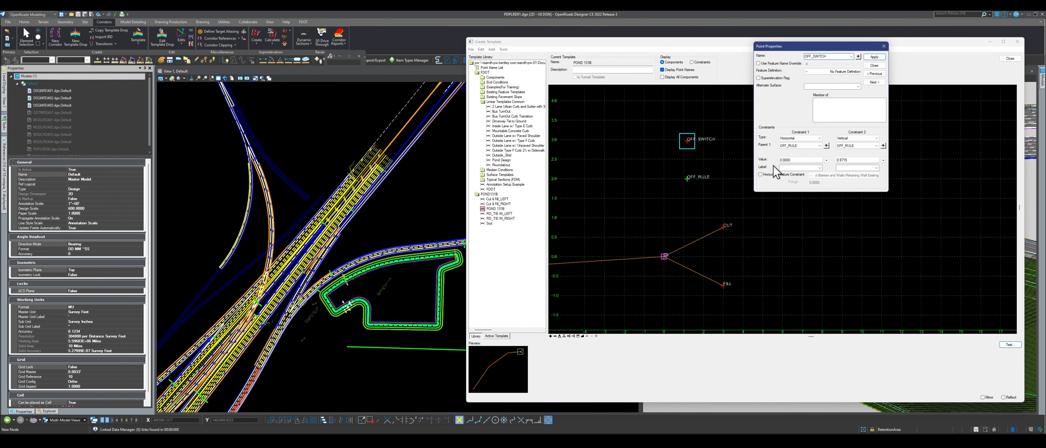
double_click(853, 160)
type("0.")
left_click(875, 58)
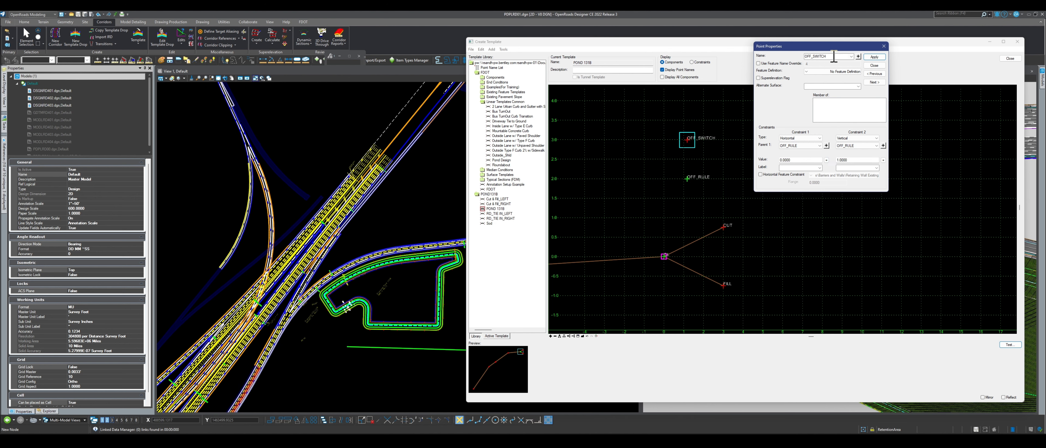
Label the vertical constraint of the OFF_SWITCH point with the point's own name, OFF_SWITCH, and apply it.
left_click_drag(833, 57, 806, 57)
right_click(808, 58)
left_click(749, 78)
left_click(851, 168)
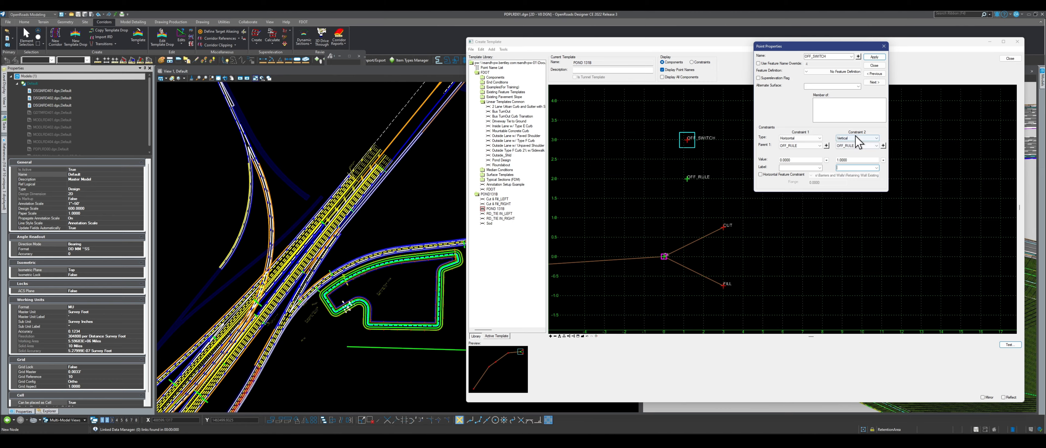
right_click(844, 167)
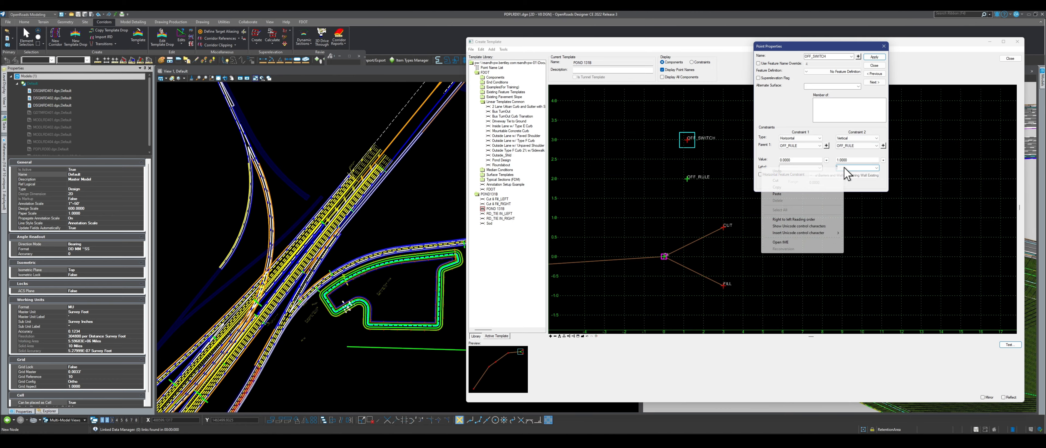
left_click(793, 194)
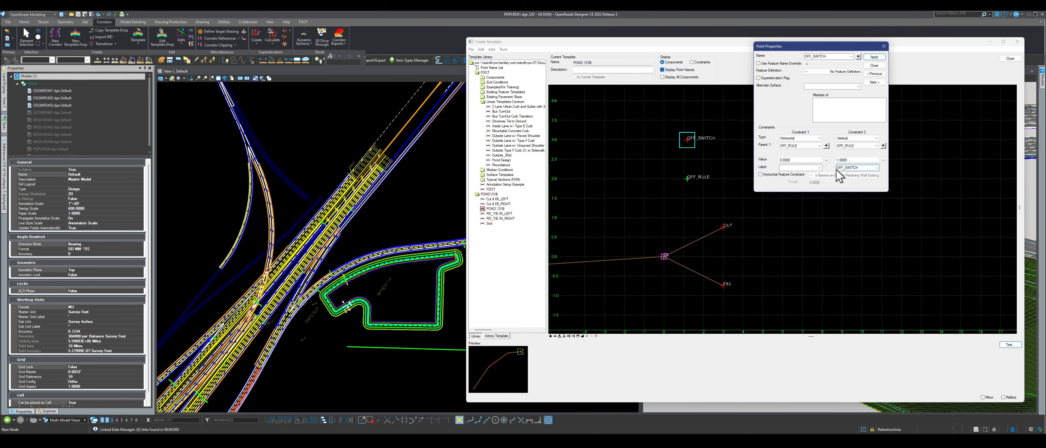
left_click(873, 57)
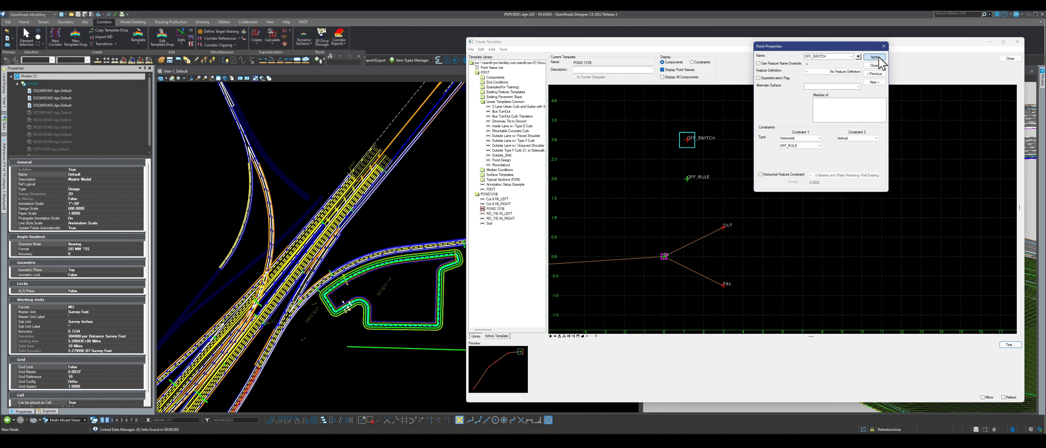
Add a display rule named OFFRULE of type Absolute Vertical to the cut slope component.
left_click(873, 65)
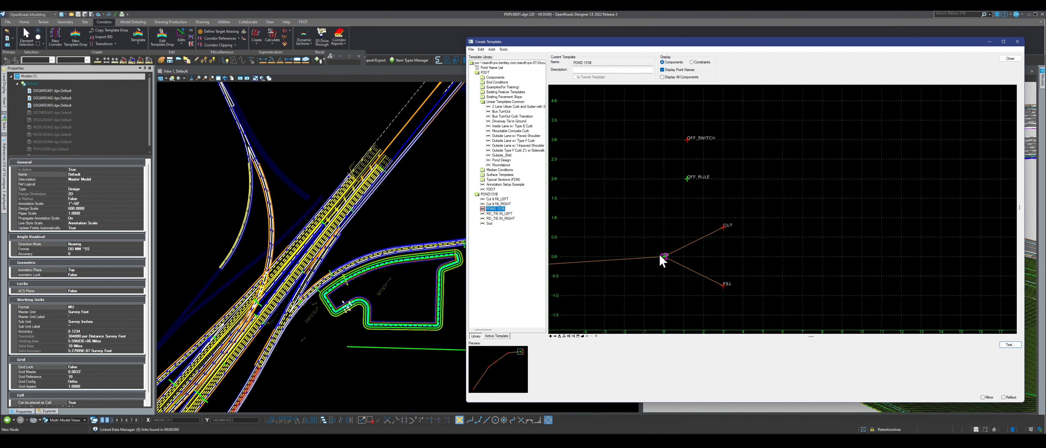
left_click(693, 243)
double_click(693, 243)
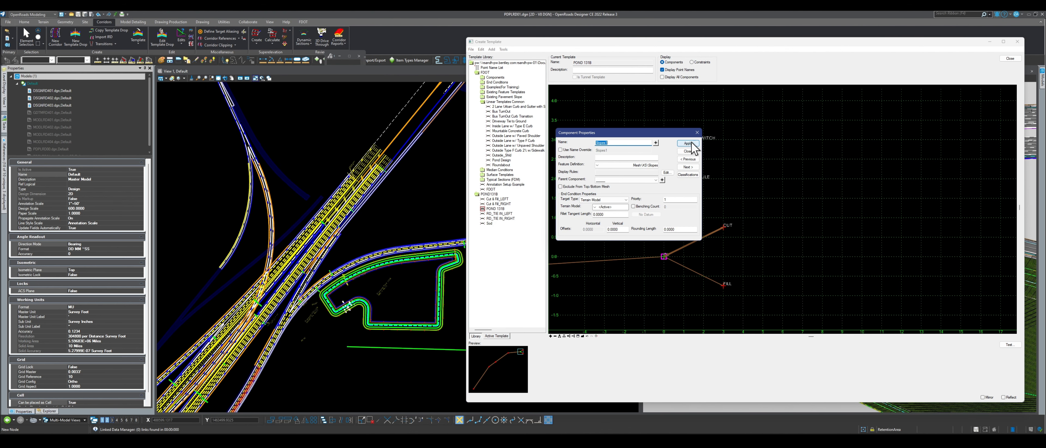
left_click_drag(640, 137, 849, 131)
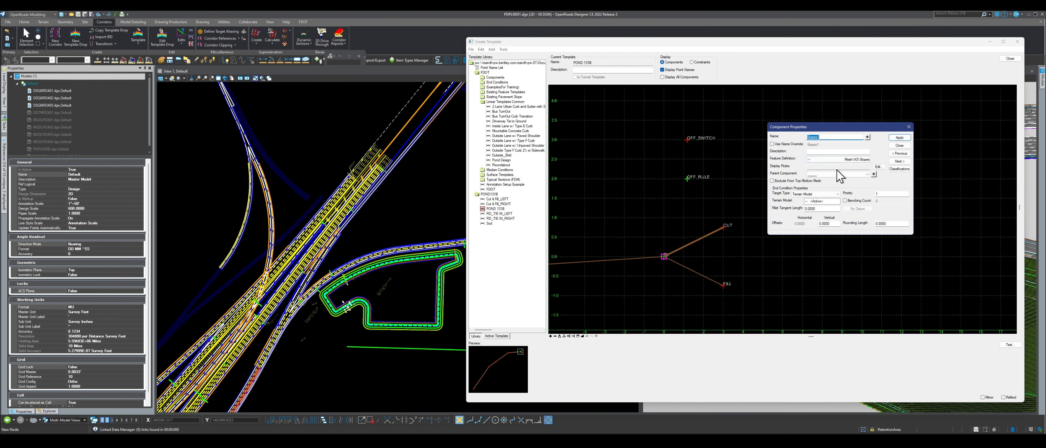
left_click(878, 167)
left_click_drag(812, 80, 527, 84)
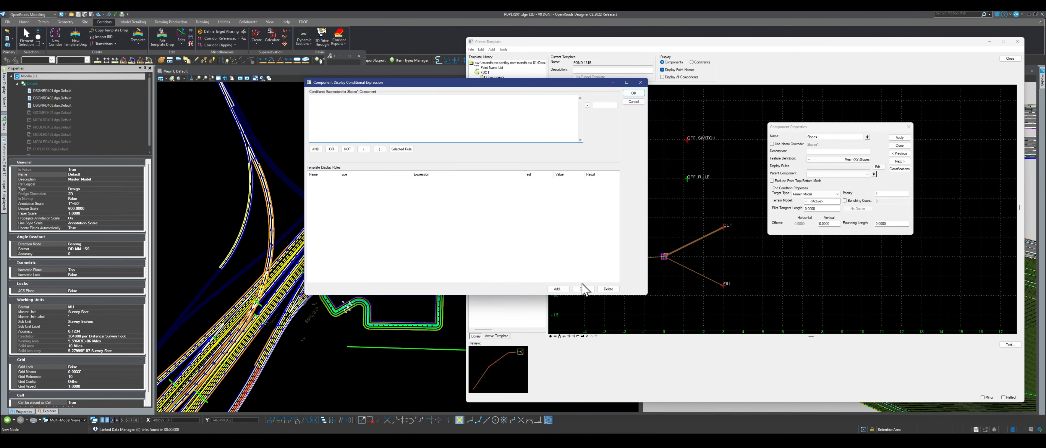
left_click(557, 288)
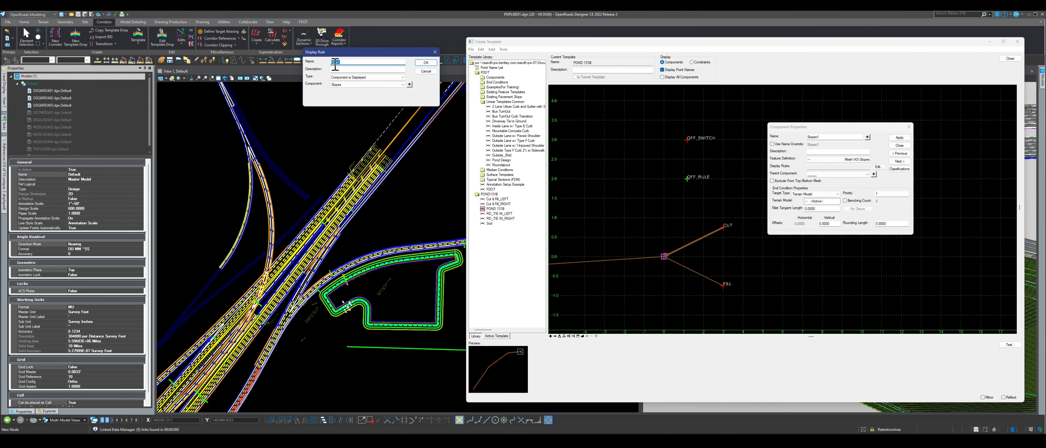
right_click(334, 63)
left_click(360, 63)
left_click_drag(344, 62, 327, 62)
left_click(351, 77)
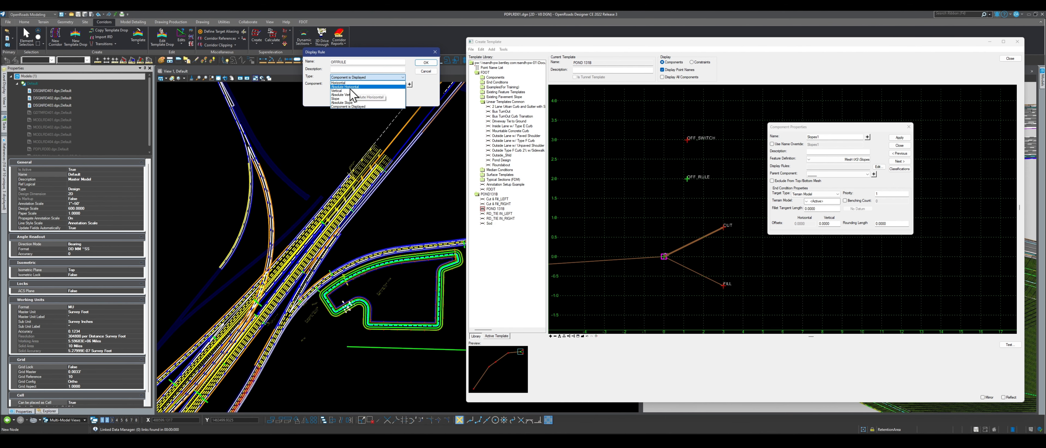
left_click(358, 95)
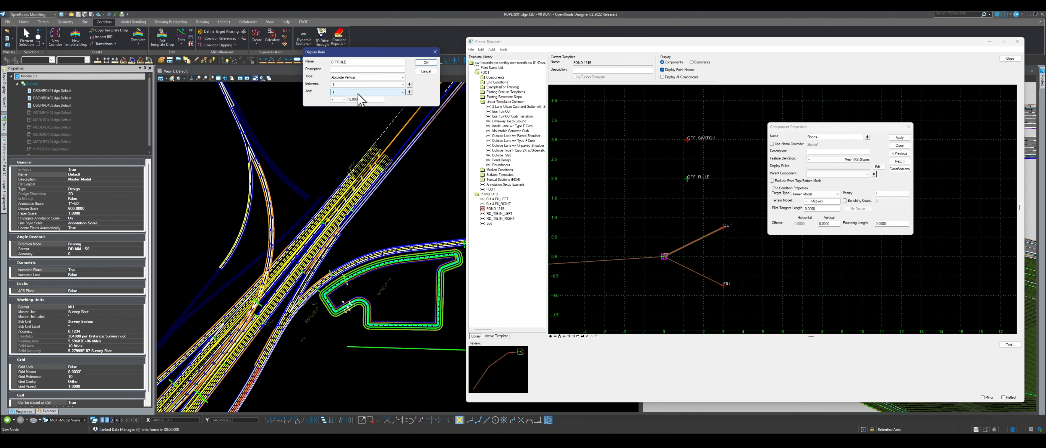
Make the rule compare the OFF_SWITCH point with the OFF_RULE point against the value 0.
left_click(410, 84)
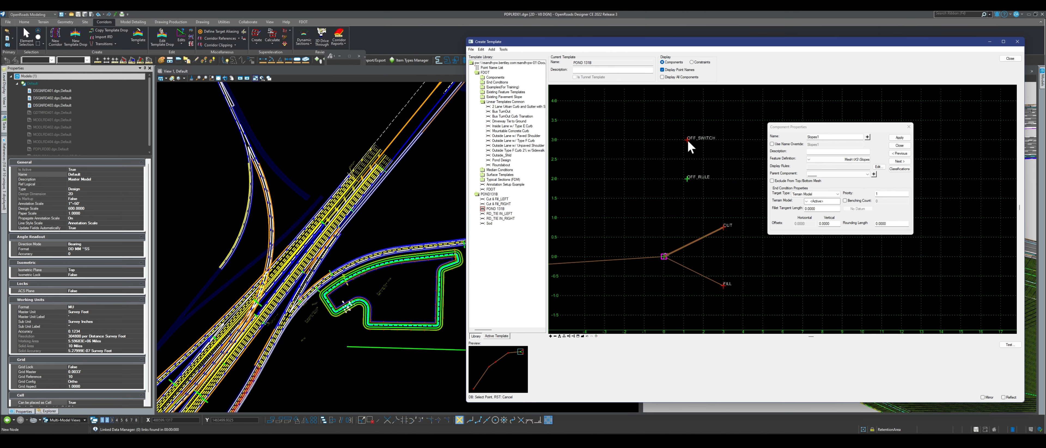
left_click(687, 139)
left_click(410, 91)
left_click(689, 182)
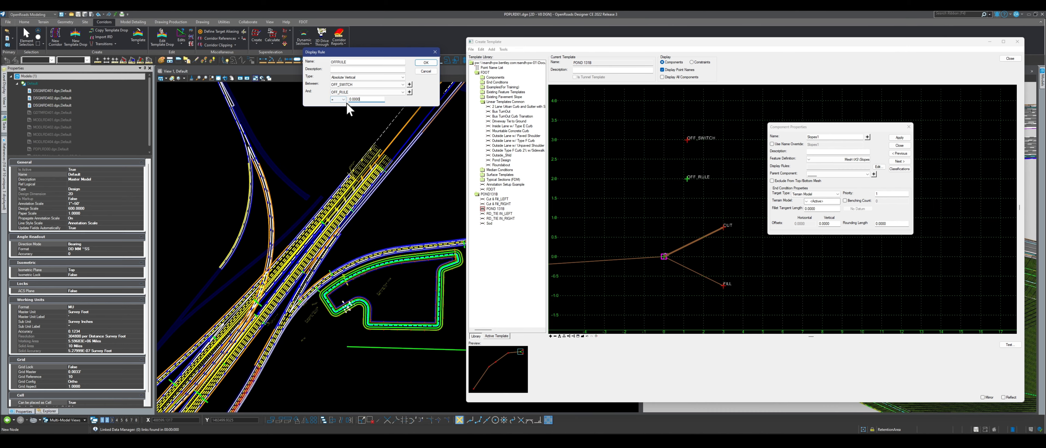
left_click(426, 63)
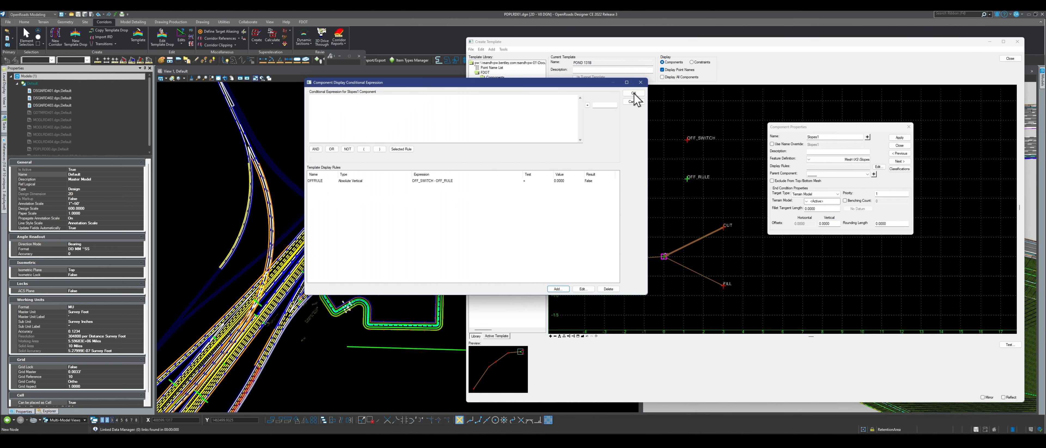
Use OFFRULE as the conditional display expression of the cut slope component and apply it.
left_click(356, 182)
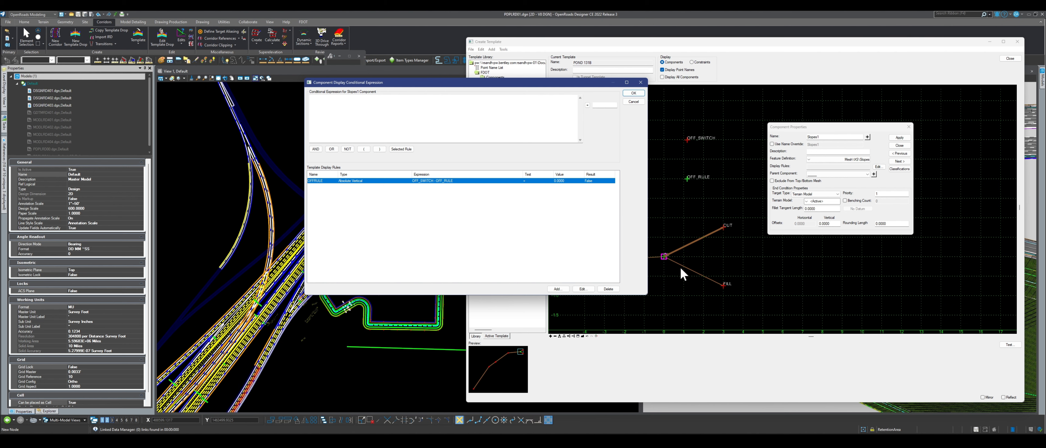
left_click(401, 149)
left_click(632, 93)
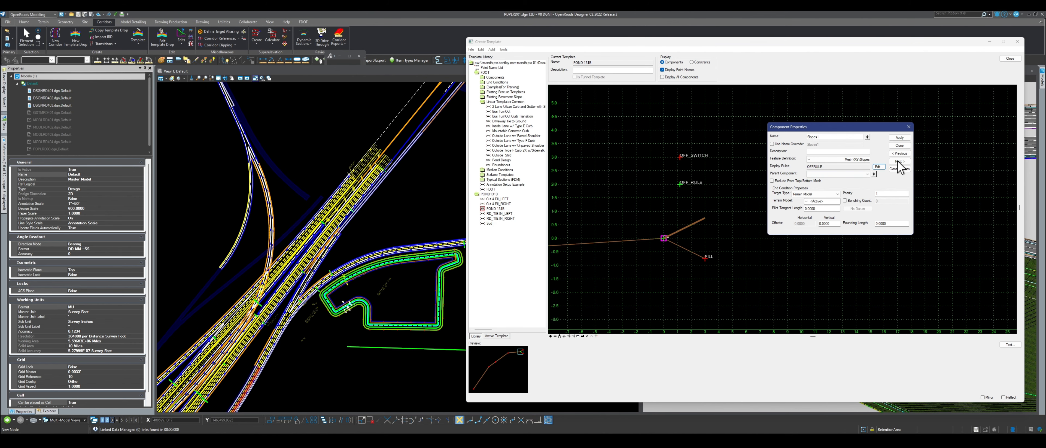
left_click(900, 138)
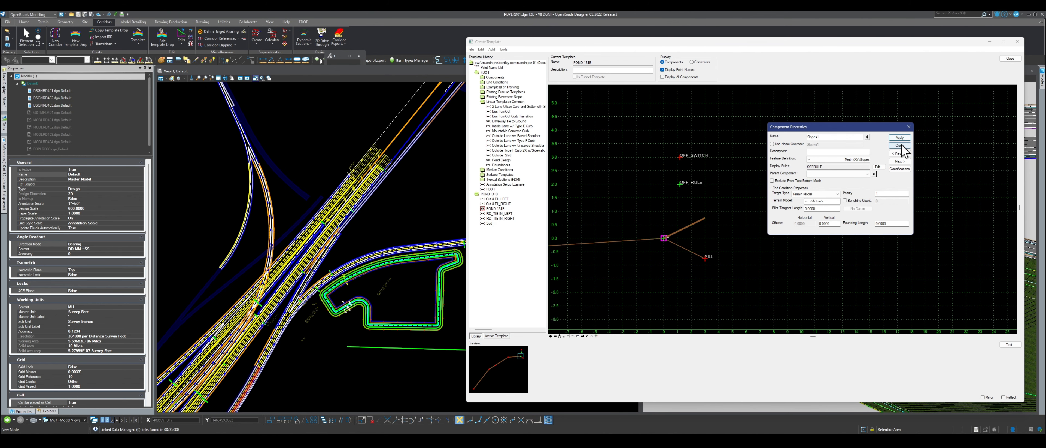
left_click(898, 145)
Test the display rule by setting the OFF_SWITCH point's vertical constraint value to 0, and restore it to 1.
scroll(683, 211, "down", 4)
scroll(682, 219, "up", 5)
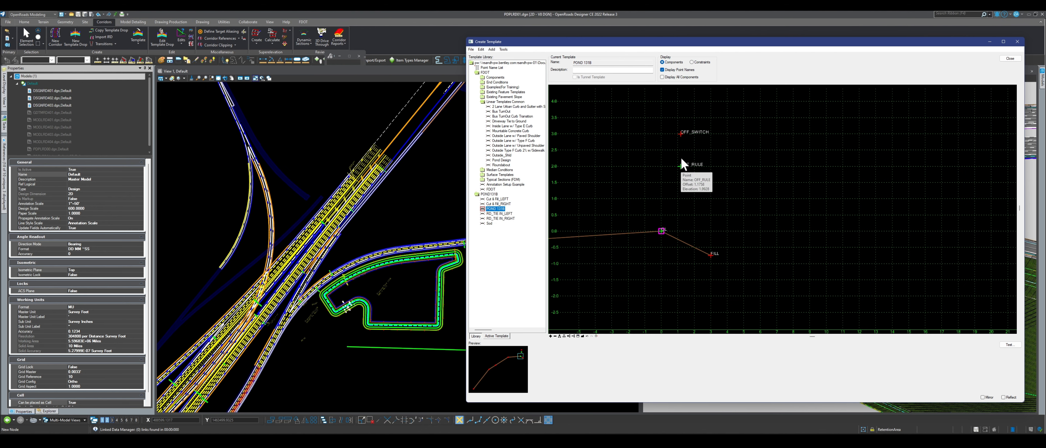
double_click(680, 134)
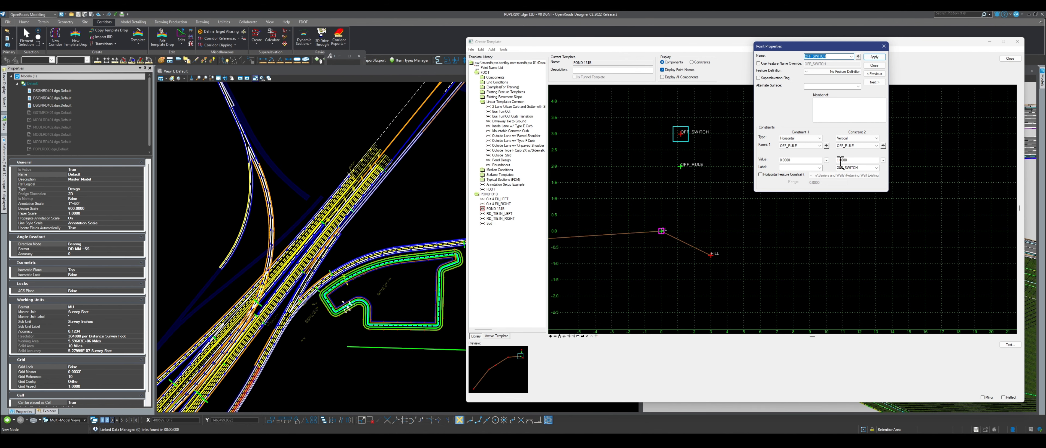
double_click(855, 159)
type("0")
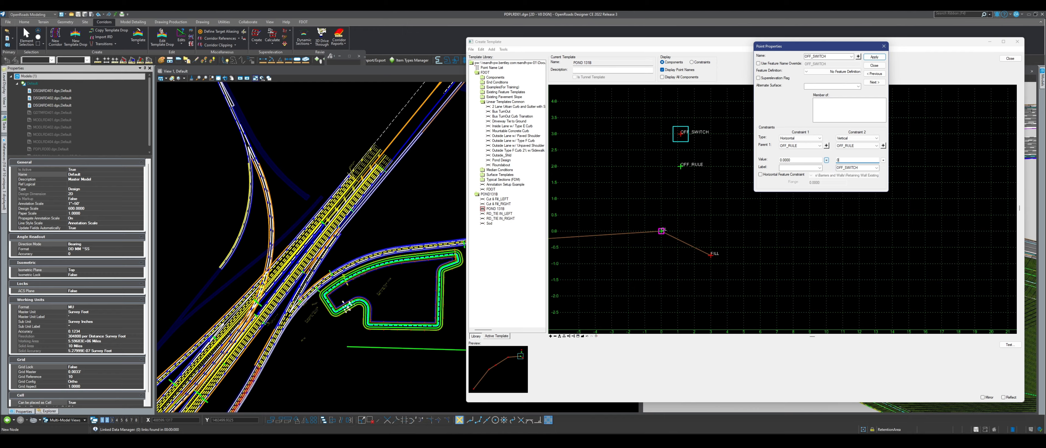
key("Return")
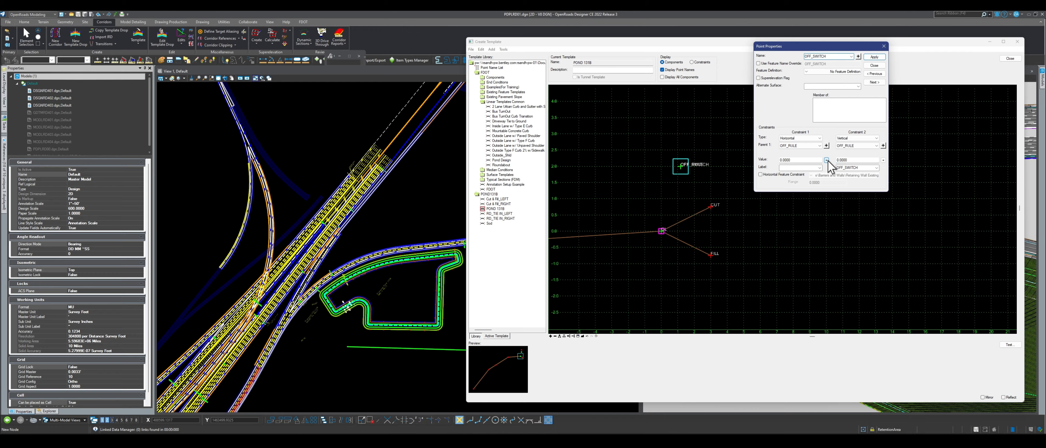
left_click_drag(856, 161, 824, 163)
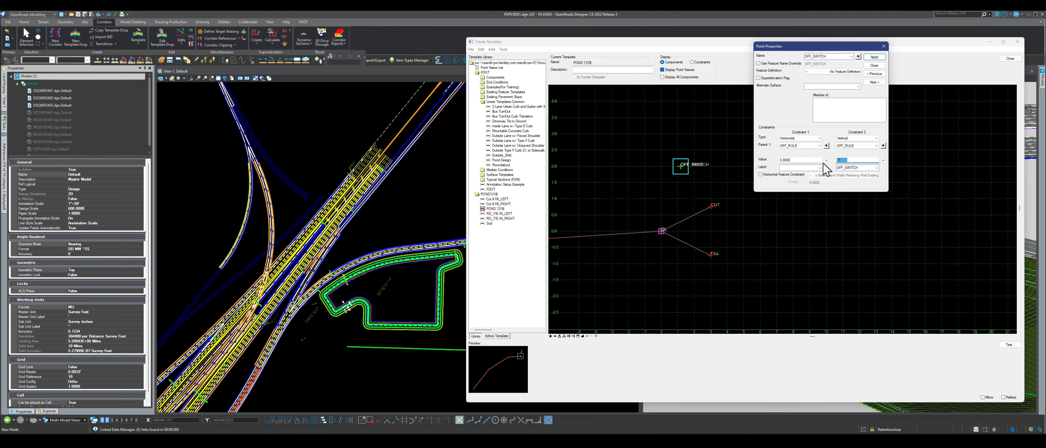
type("1")
key("Return")
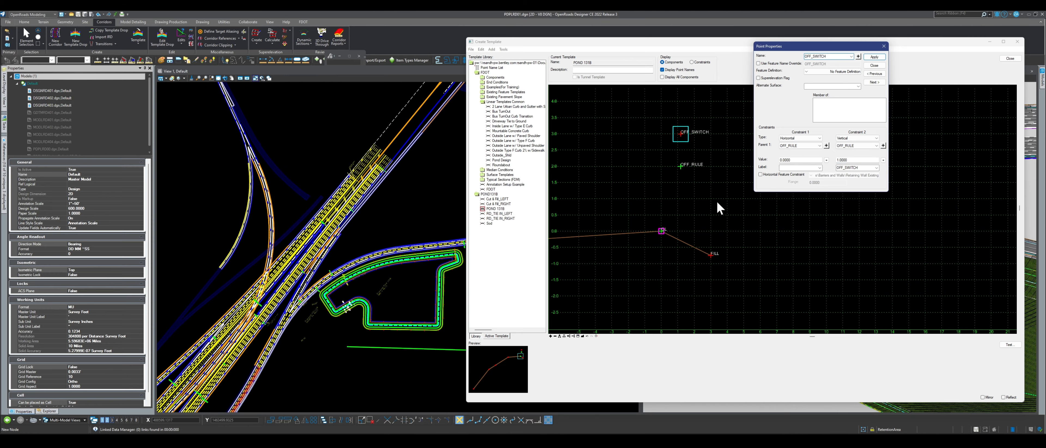
left_click(883, 46)
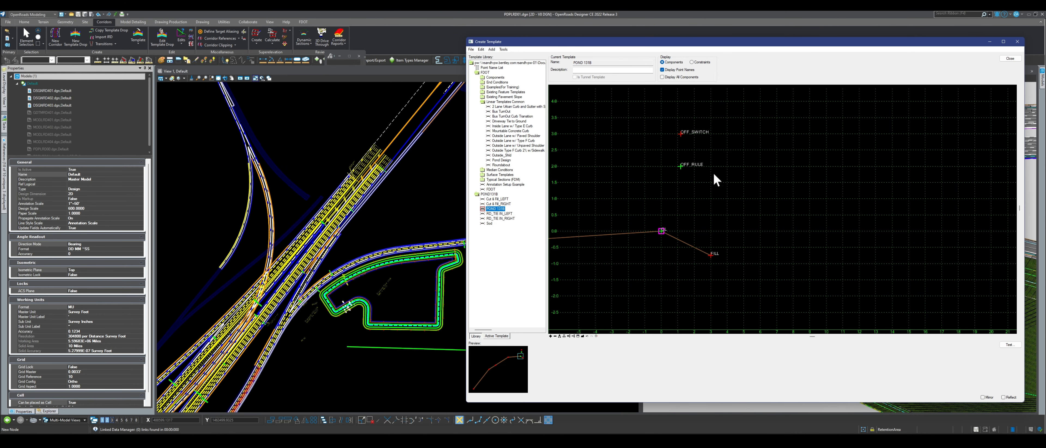
Delete the OFFRULE display rule from the cut slope component's template display rules.
left_click(495, 336)
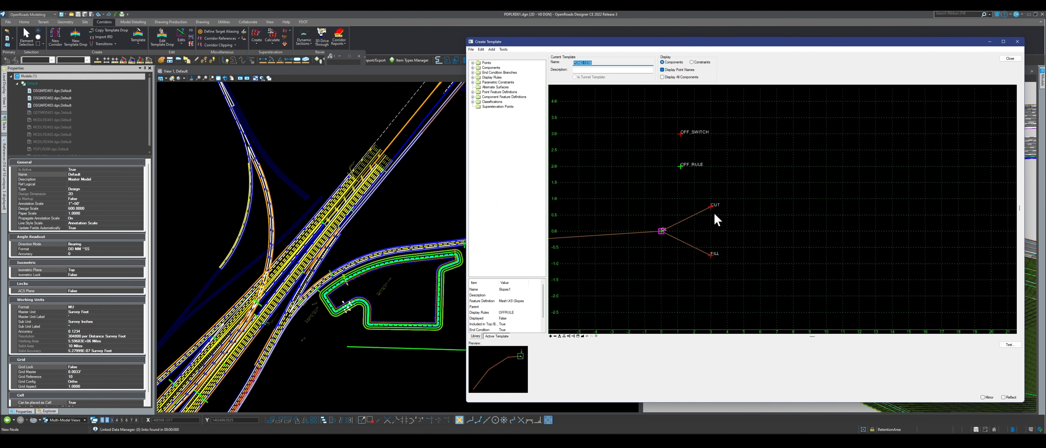
double_click(690, 218)
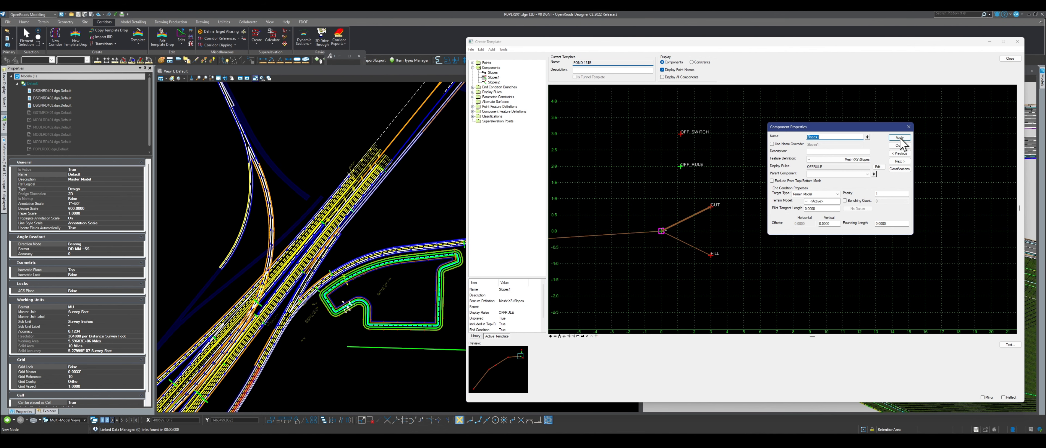
left_click_drag(832, 127, 418, 105)
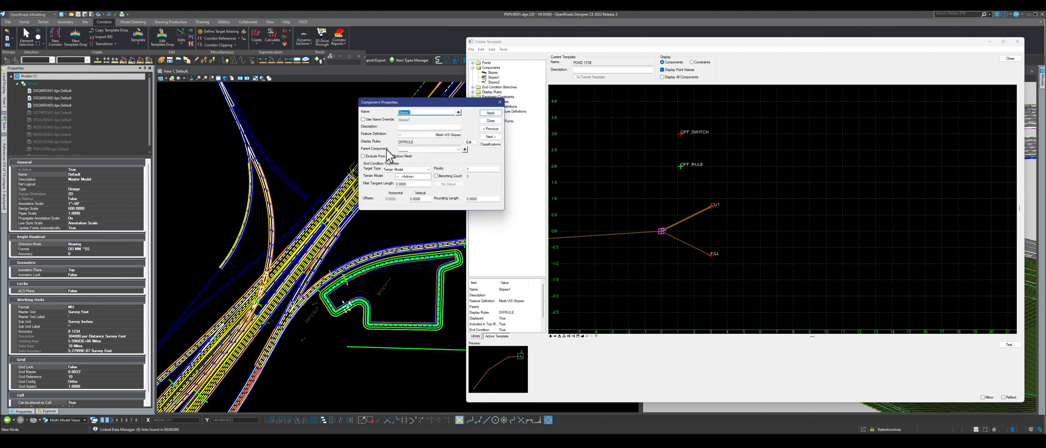
left_click(465, 148)
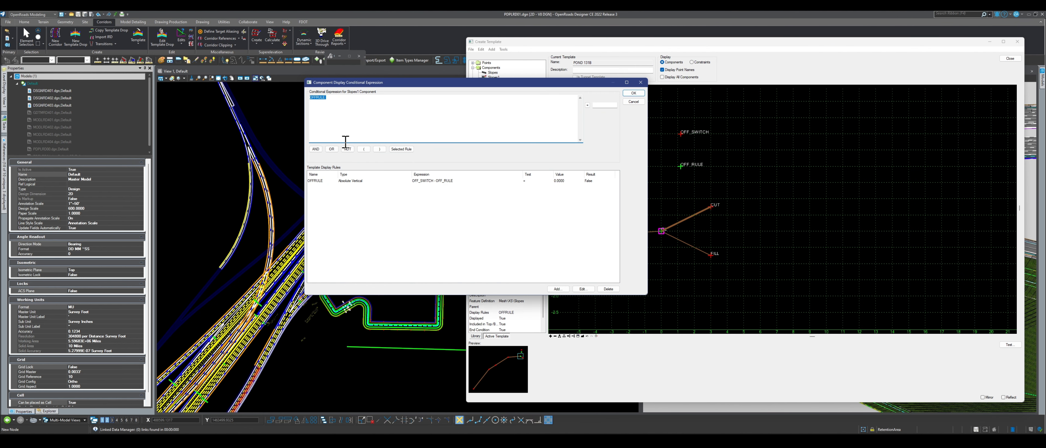
left_click(357, 181)
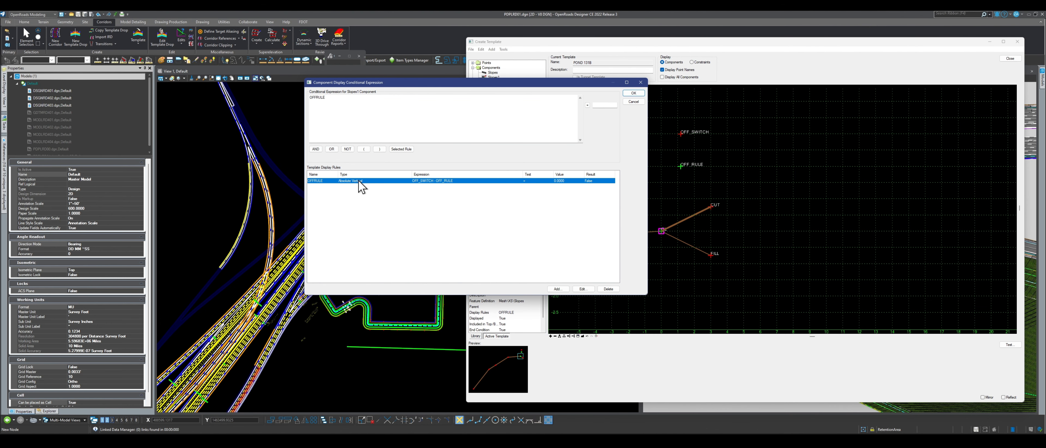
left_click(607, 288)
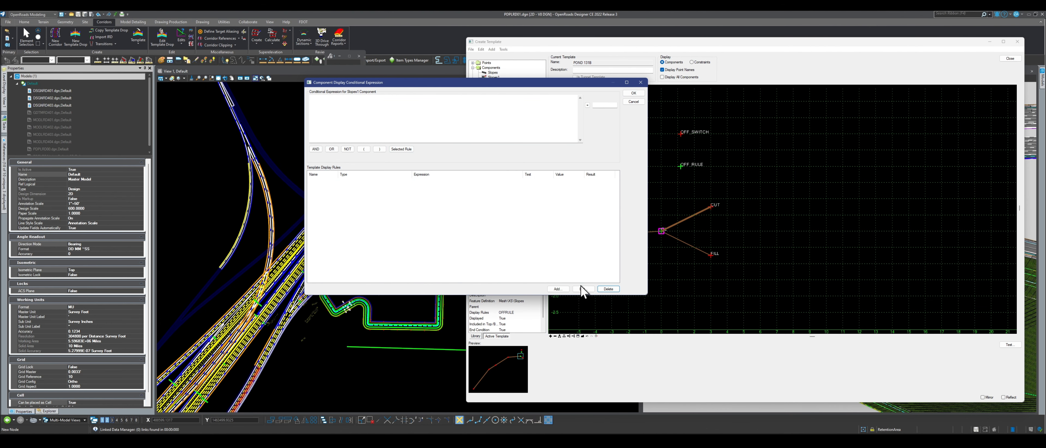
Add a new display rule for the cut slope component named OFFRULE, with the type Absolute Vertical.
left_click(558, 288)
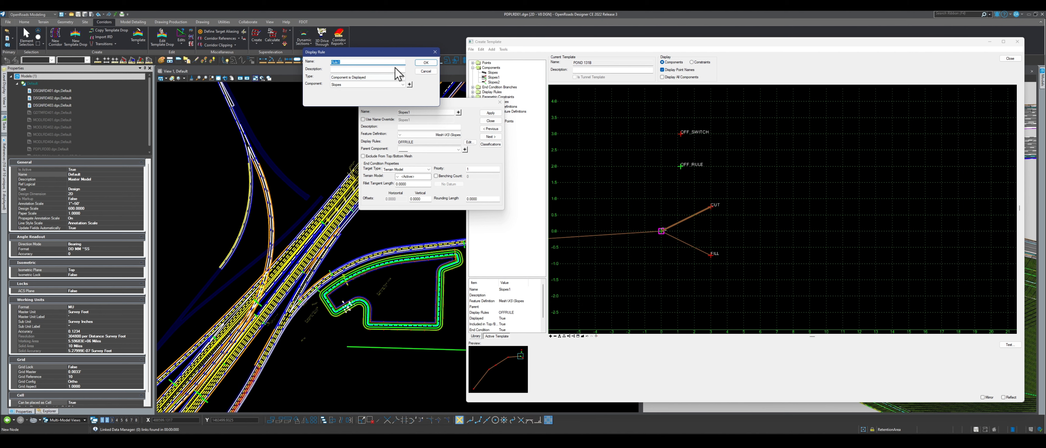
type("OFF RULE")
left_click(357, 77)
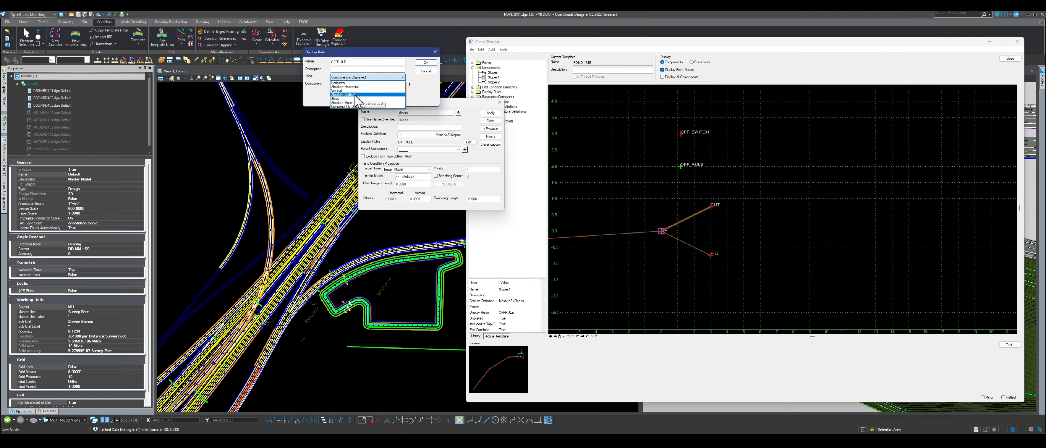
left_click(356, 95)
Set the rule to compare OFF_SWITCH with OFF_RULE against a value of 1 and save it.
left_click(409, 84)
left_click(680, 134)
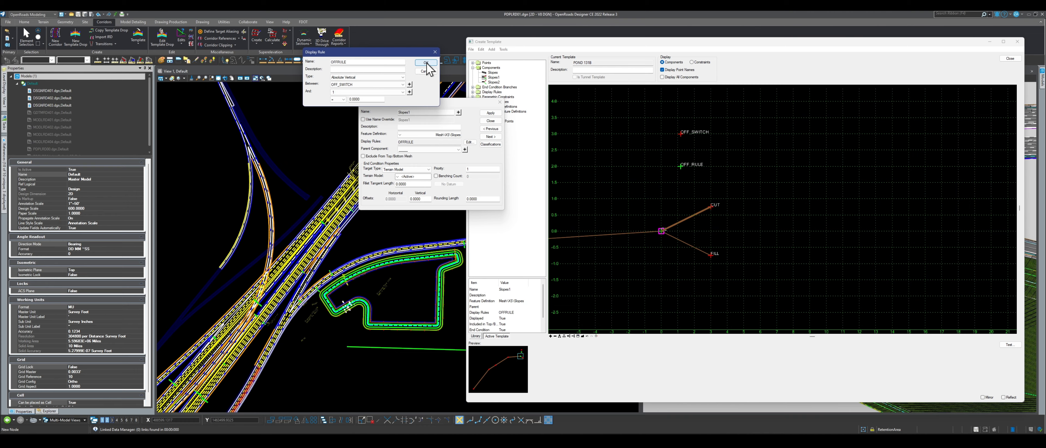
left_click(410, 92)
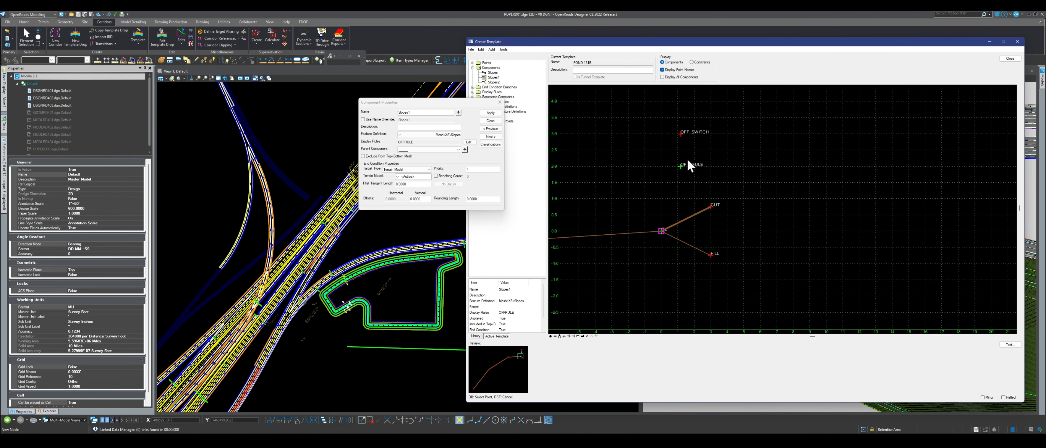
left_click(681, 167)
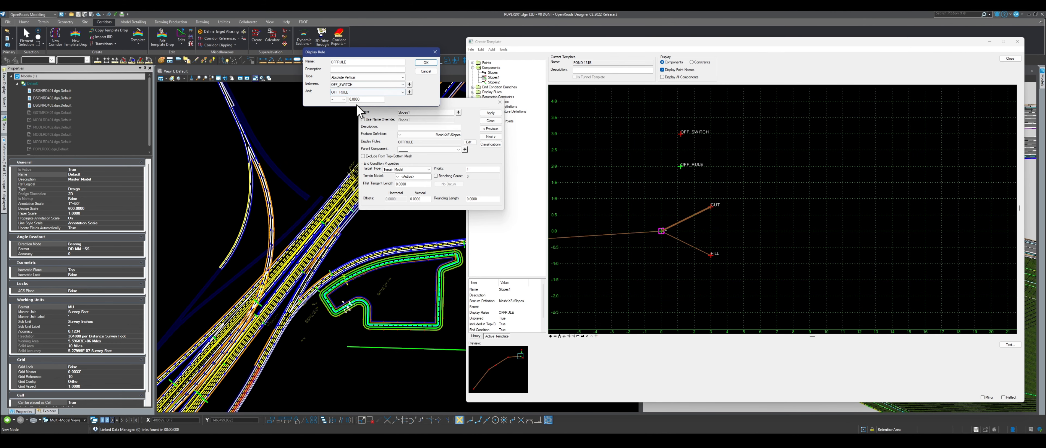
left_click(347, 100)
type("1")
left_click(425, 62)
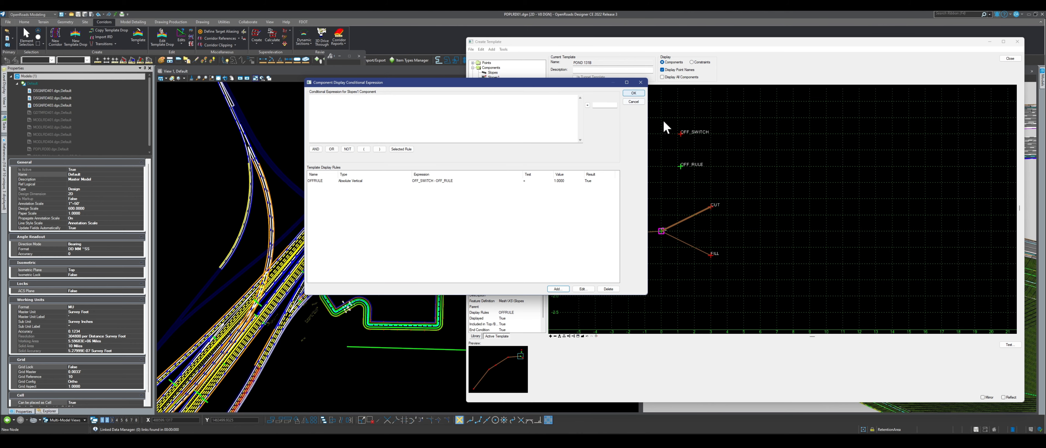
Set the cut slope component's conditional display expression to OFFRULE equal to True and apply it.
left_click(359, 181)
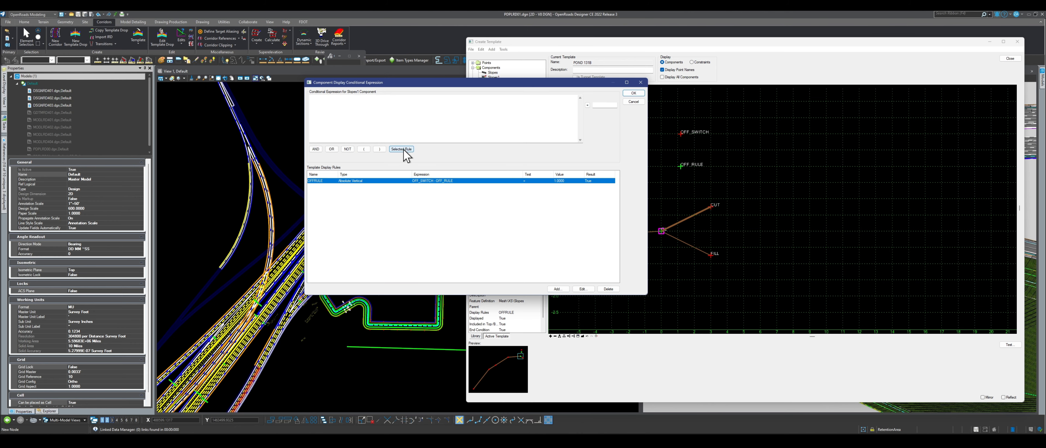
left_click(401, 149)
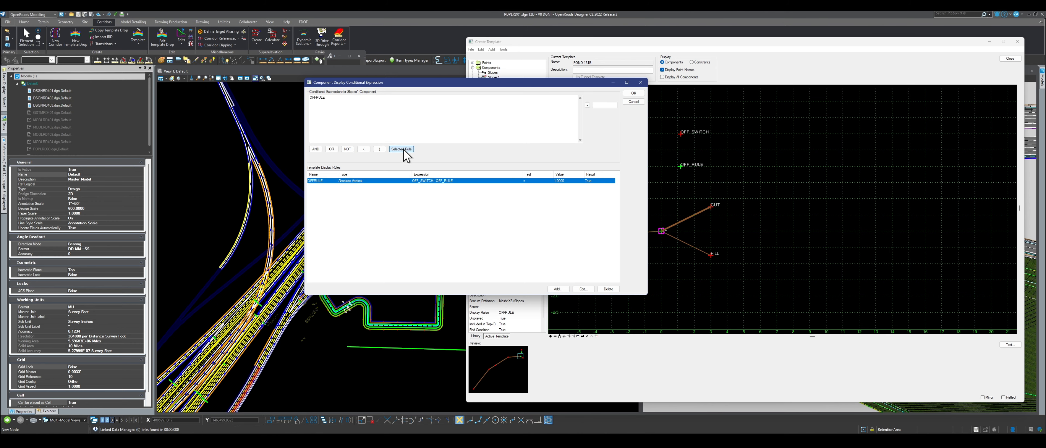
double_click(605, 106)
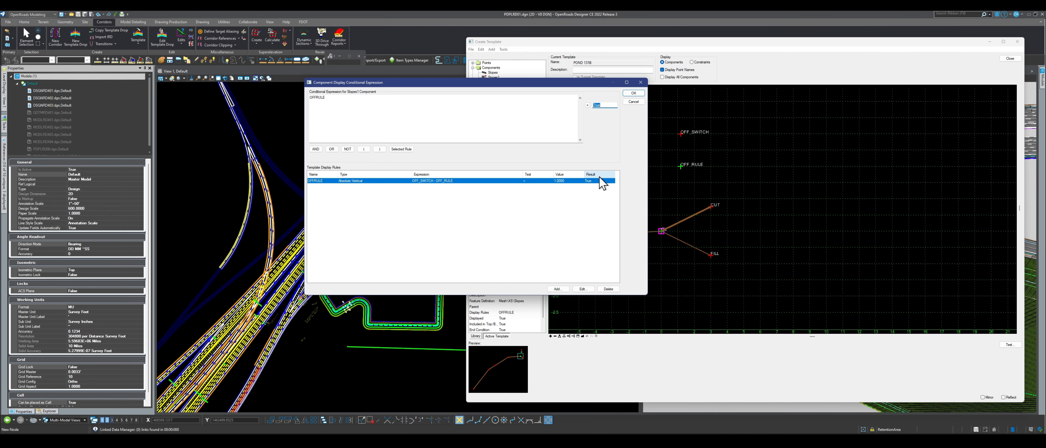
left_click(590, 182)
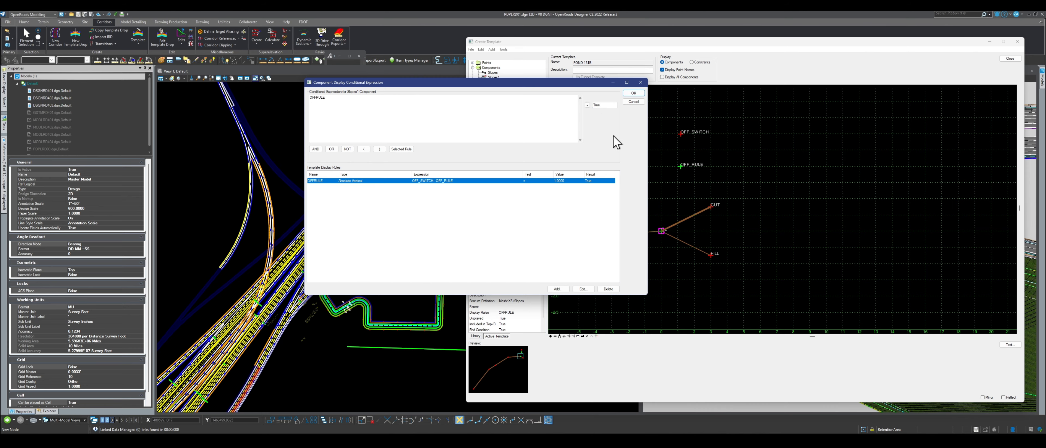
left_click(633, 94)
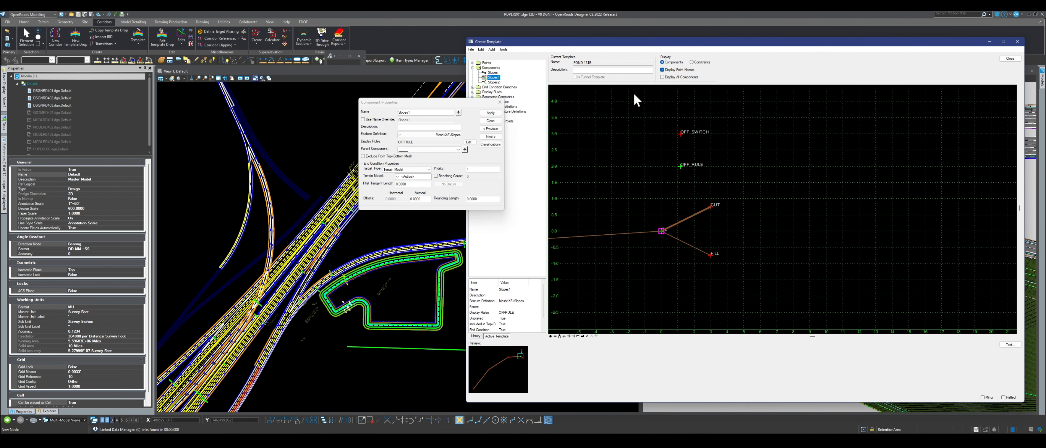
left_click(490, 113)
left_click(499, 102)
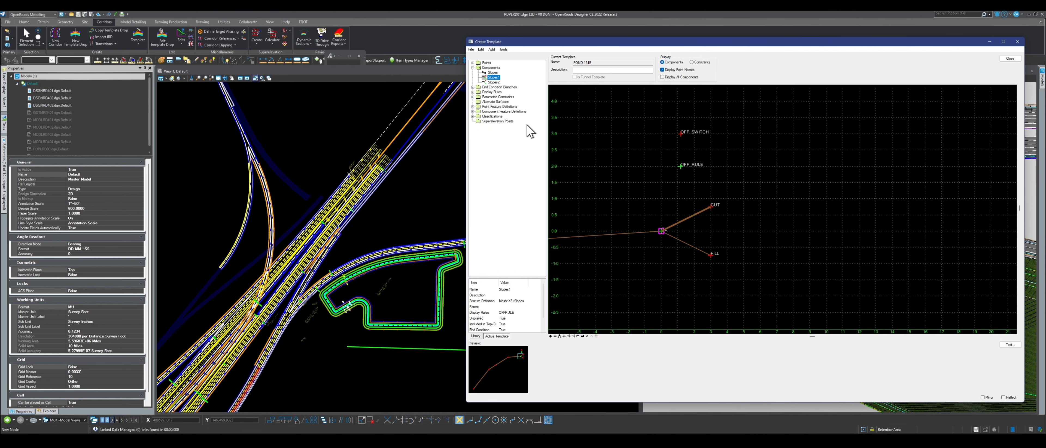
Test the cut slope's display rule by setting OFF_SWITCH's vertical constraint value to 0, and restore it to 1.
left_click(475, 336)
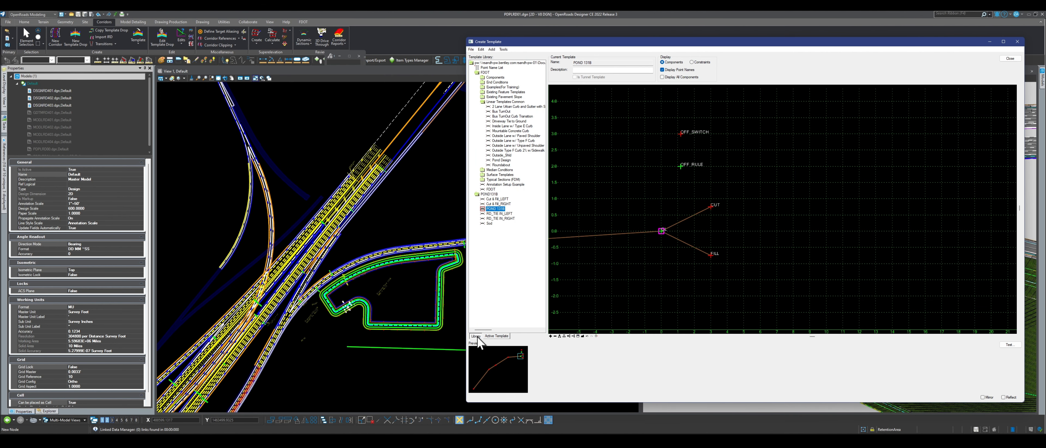
scroll(687, 274, "down", 2)
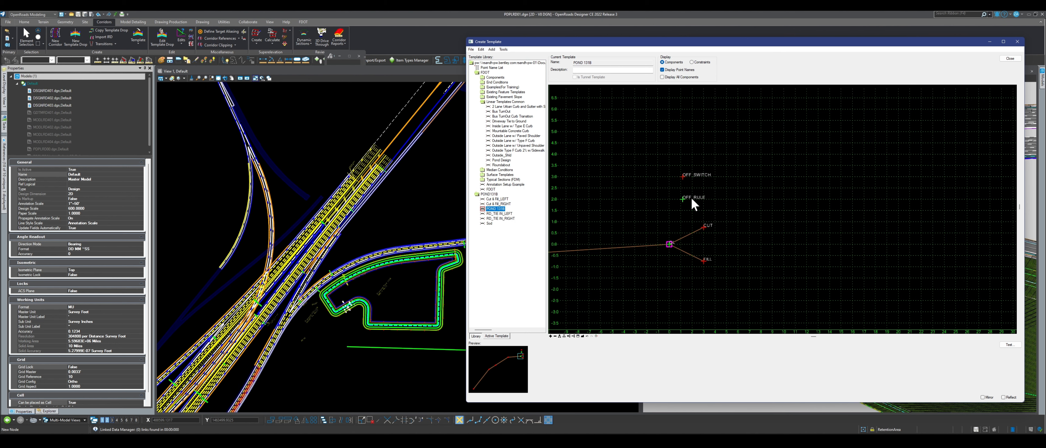
double_click(682, 176)
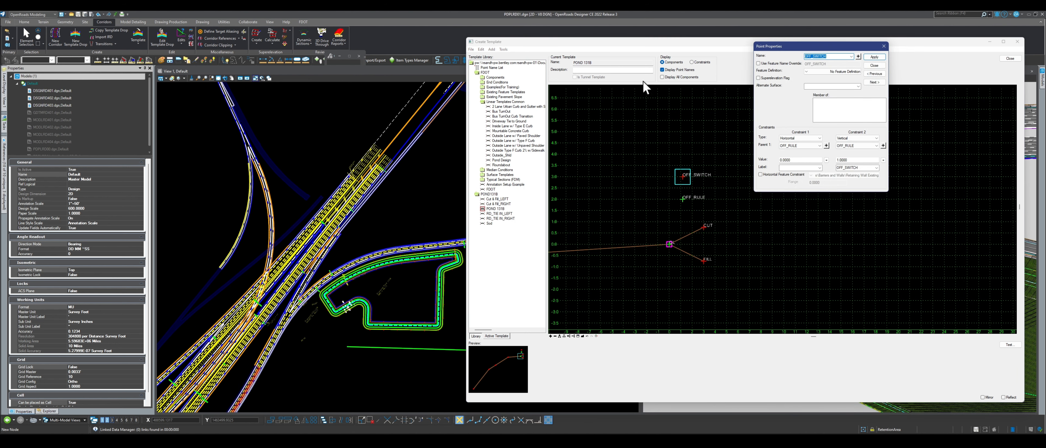
left_click_drag(856, 160, 820, 160)
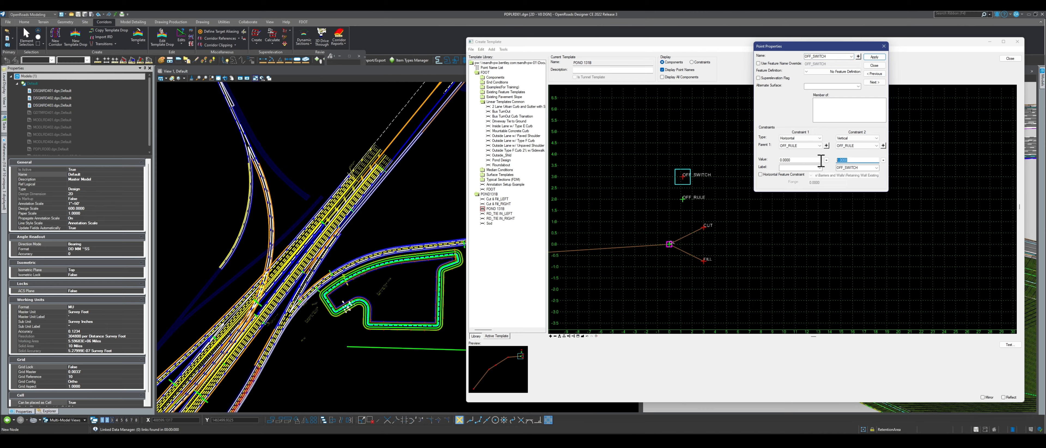
left_click(874, 57)
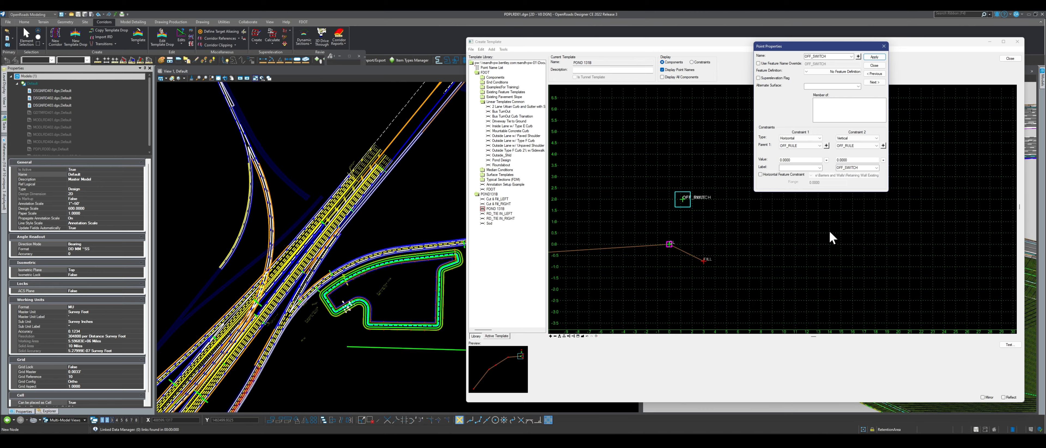
left_click_drag(855, 160, 823, 162)
type("1")
key("Return")
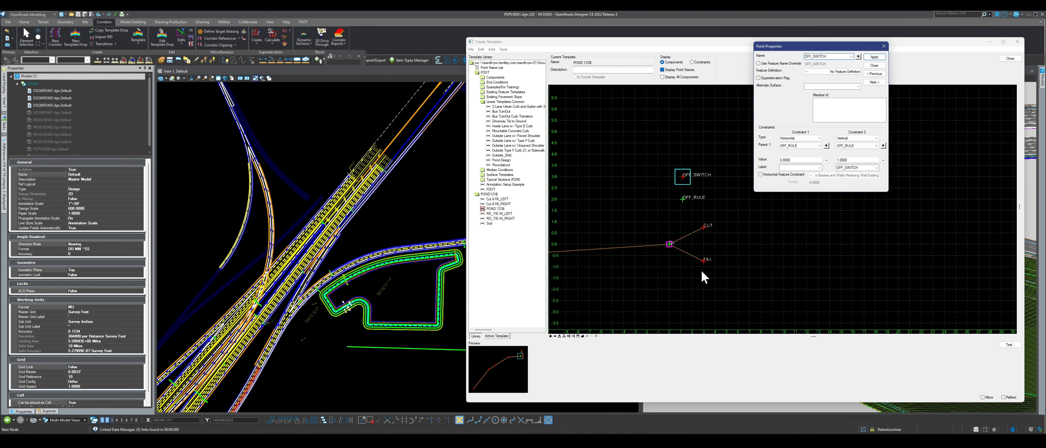
left_click(873, 56)
left_click(884, 46)
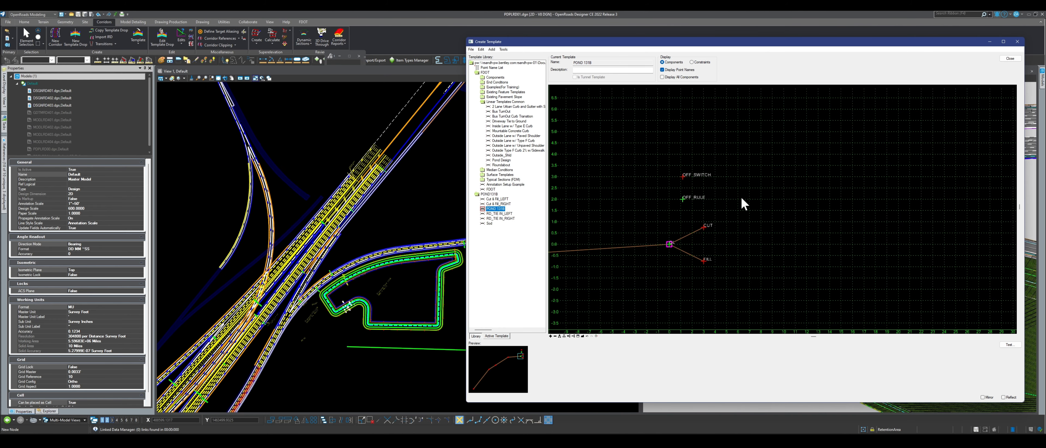
Assign the existing OFFRULE display rule to the fill slope component as its conditional display expression.
scroll(675, 288, "up", 2)
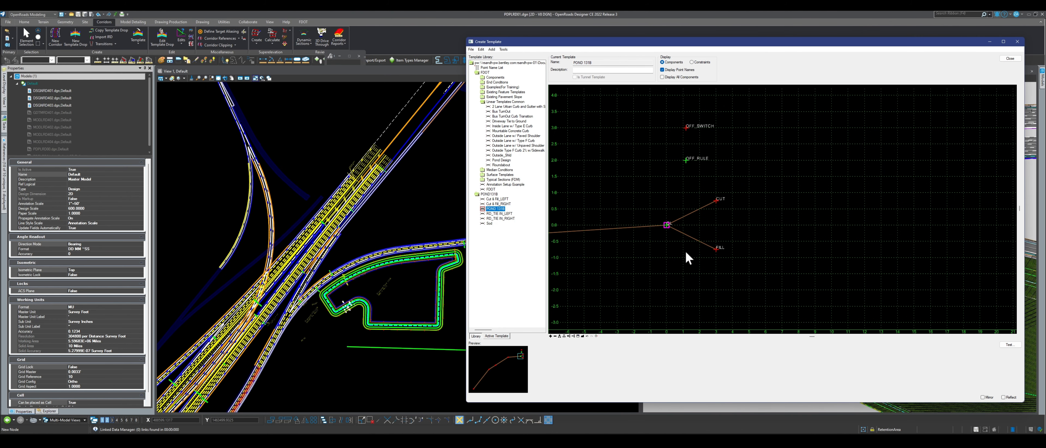
double_click(687, 235)
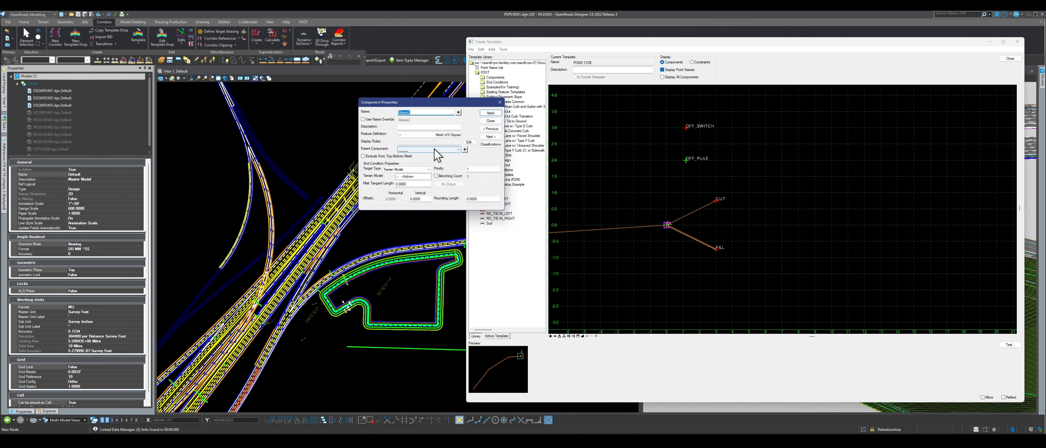
left_click(469, 143)
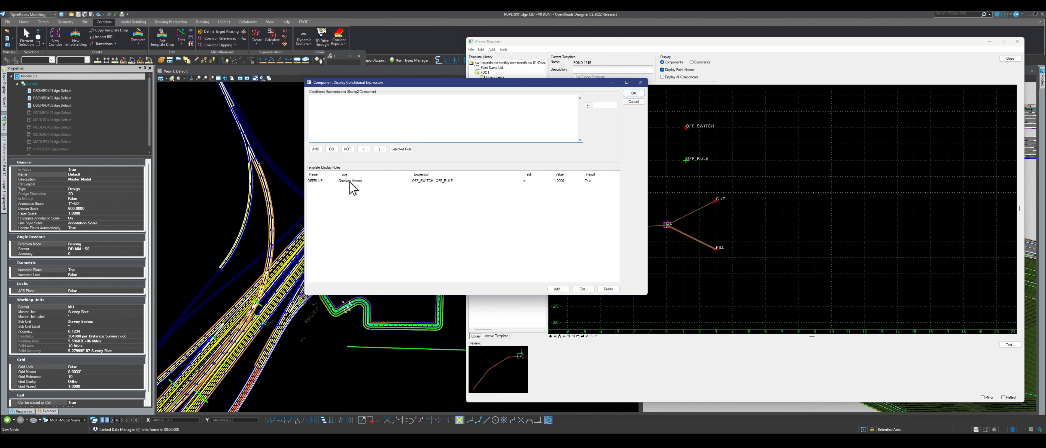
left_click(347, 180)
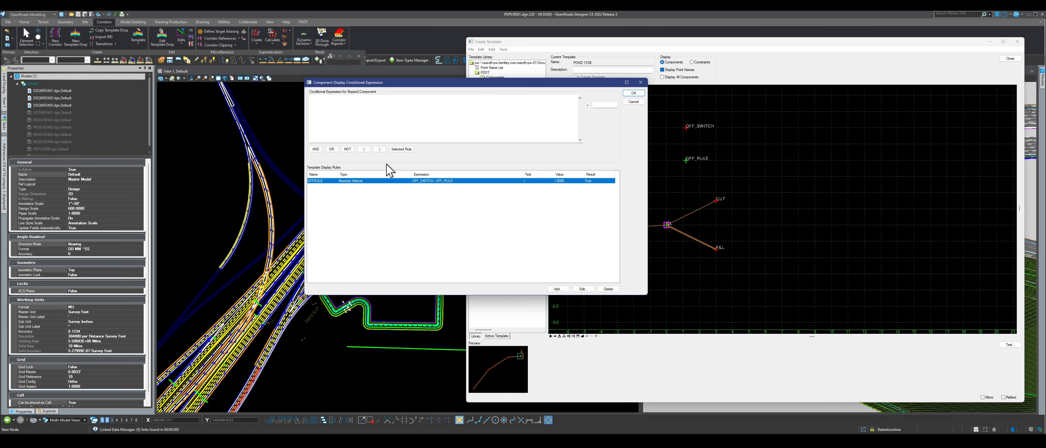
left_click(399, 149)
left_click_drag(431, 82, 348, 121)
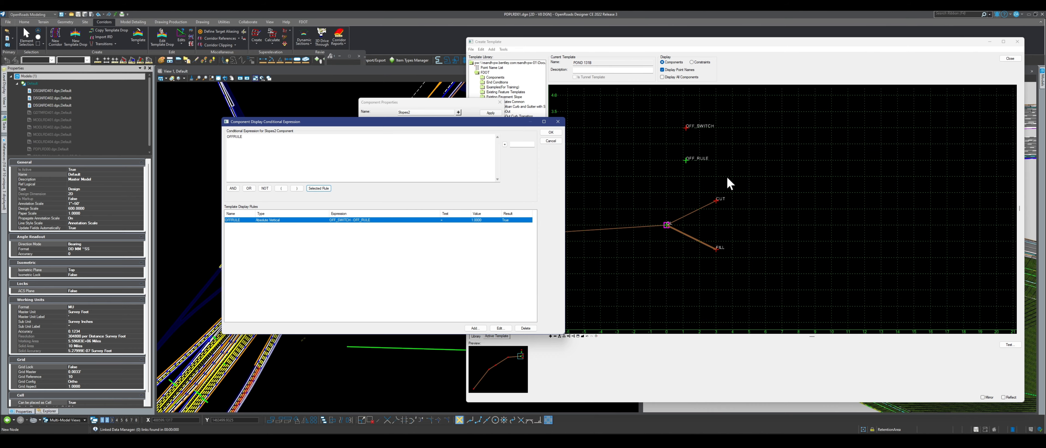
left_click(550, 133)
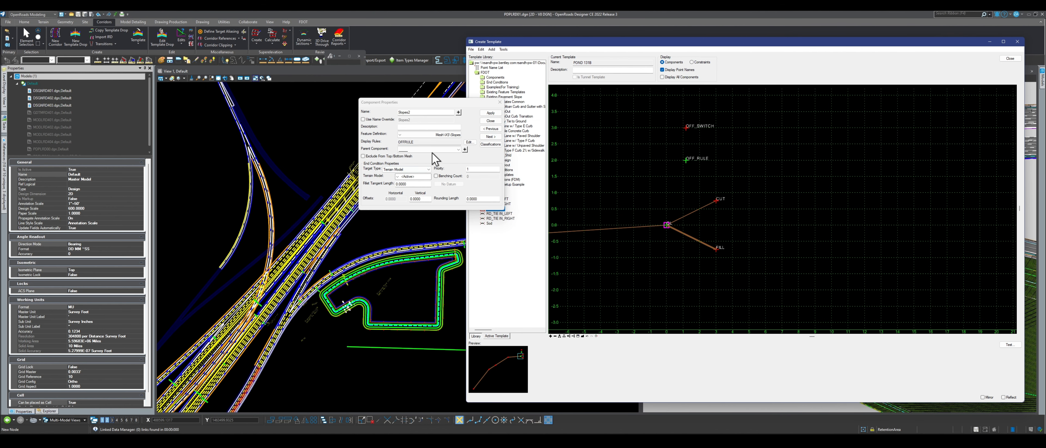
left_click(500, 102)
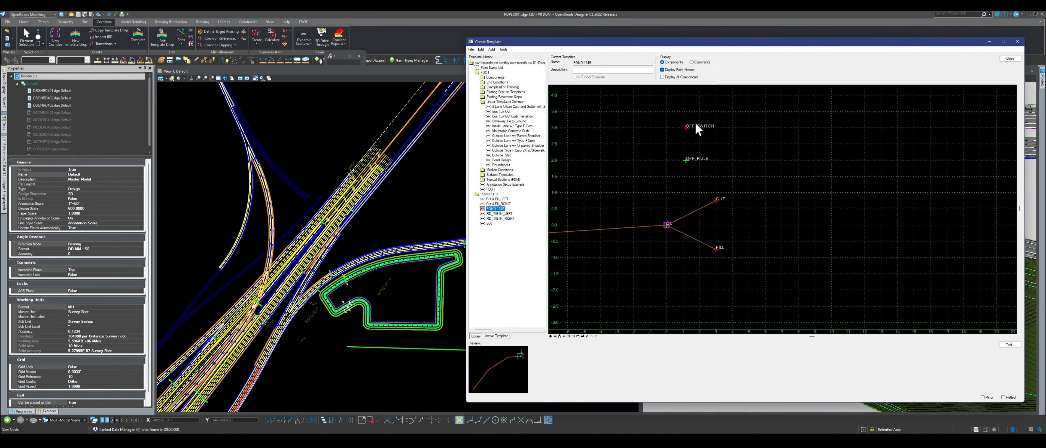
Test the rule on both the cut and fill slopes by setting OFF_SWITCH's vertical constraint value to 0, and restore it to 1.
left_click(685, 127)
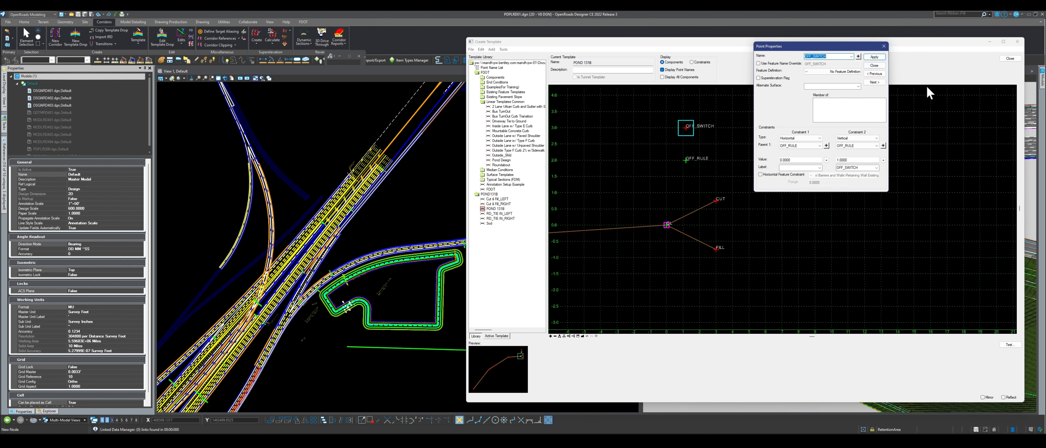
left_click_drag(852, 160, 824, 160)
key("Return")
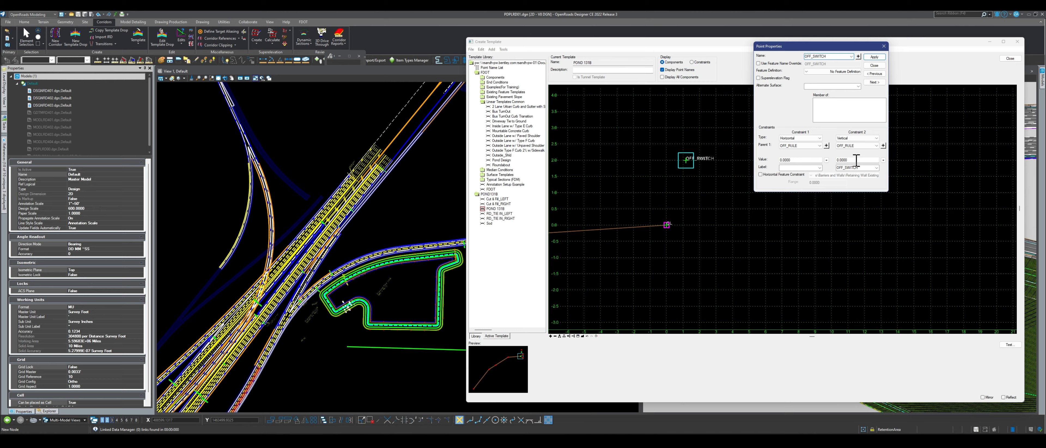
left_click_drag(856, 160, 821, 162)
key("Return")
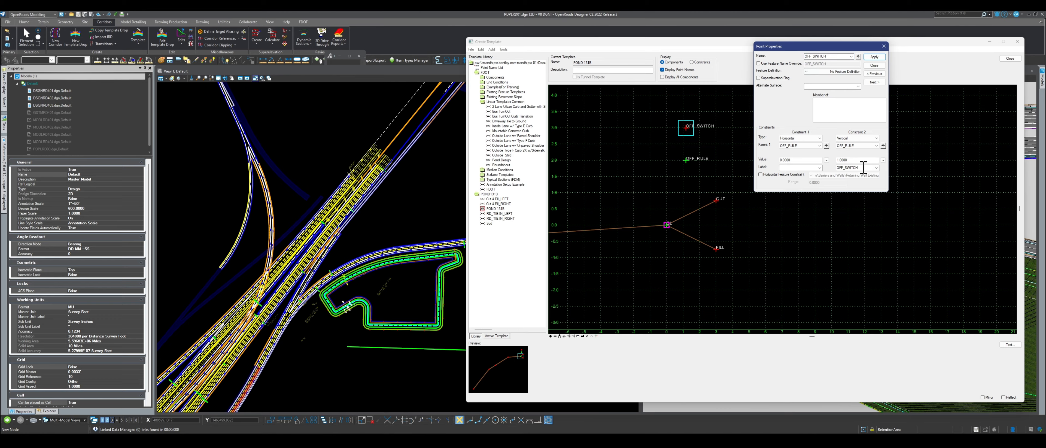
Copy the OFF_SWITCH label of the point's vertical constraint and close the point's properties.
left_click_drag(863, 168, 834, 175)
right_click(847, 168)
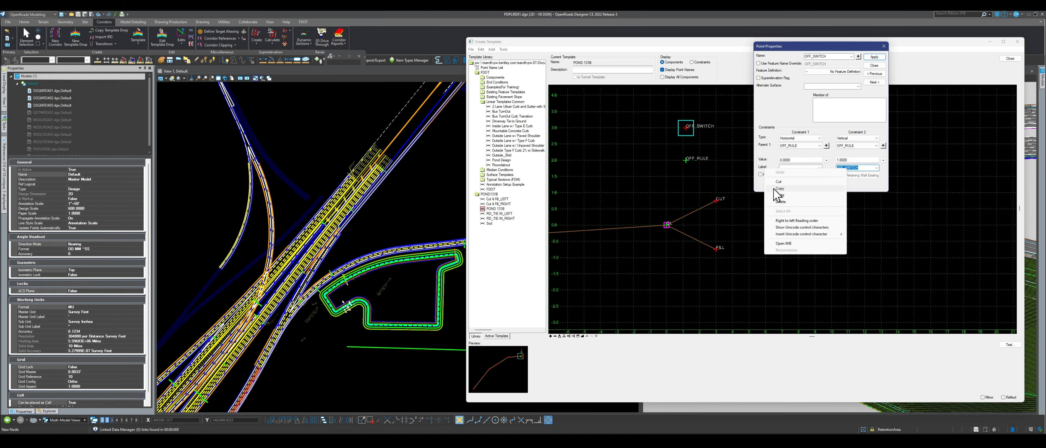
left_click(777, 190)
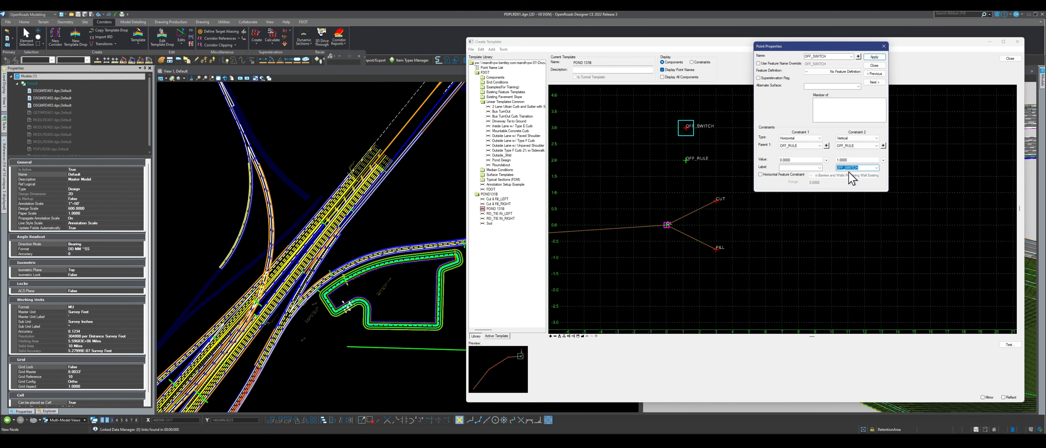
left_click(876, 58)
left_click(883, 46)
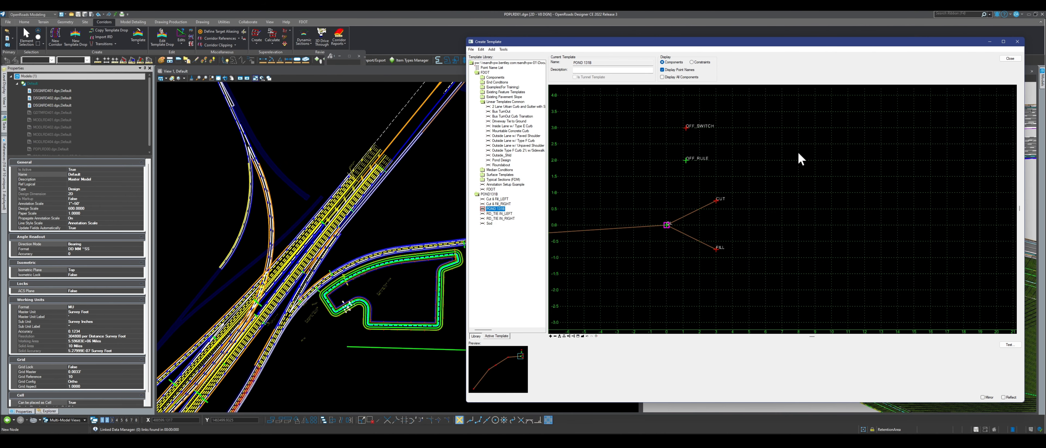
Close the template editor, saving the changes to the template library.
left_click(1010, 58)
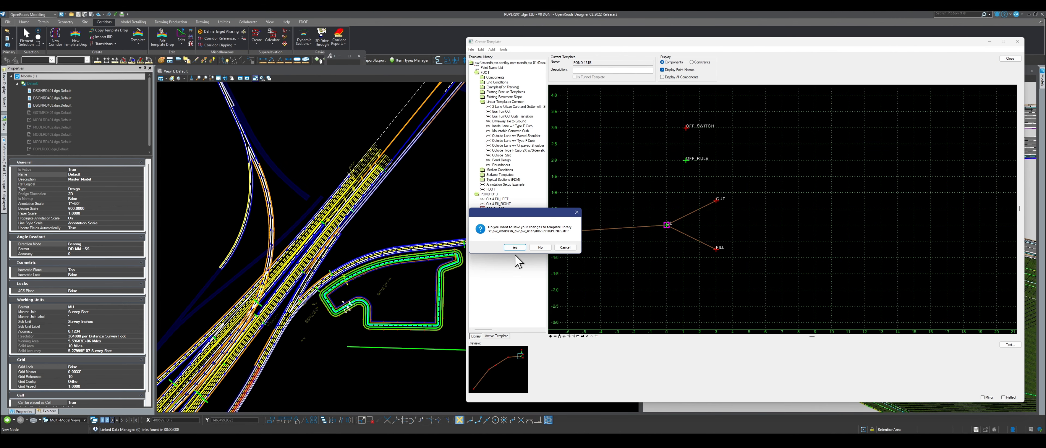
left_click(514, 247)
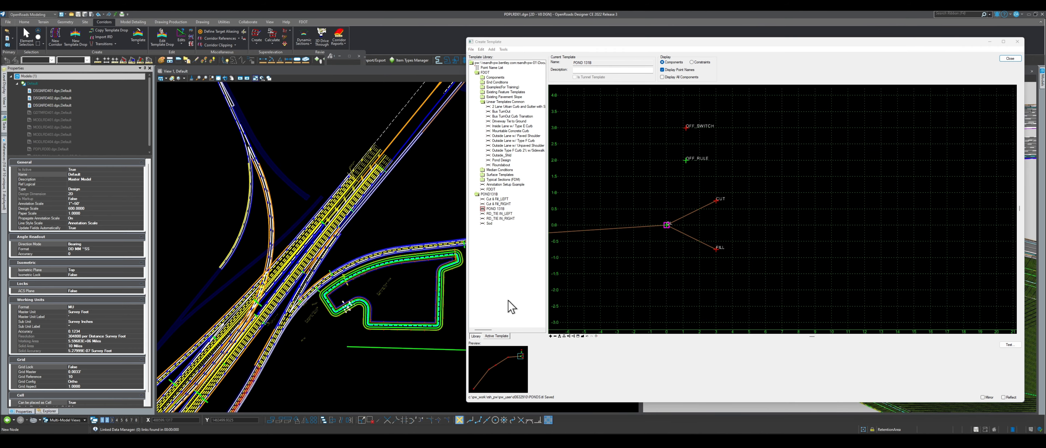
left_click(683, 269)
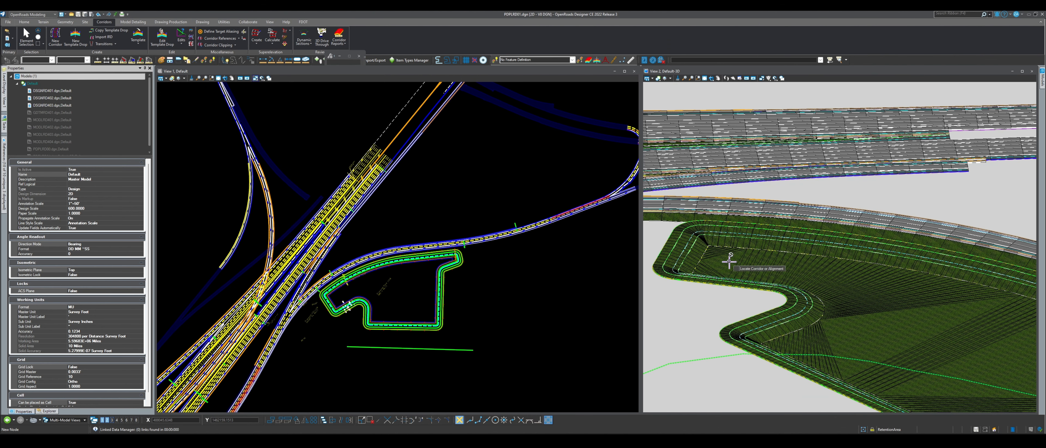
Open the corridor objects of the POND 131B corridor and place the dialog clear of the pond in the plan view.
scroll(729, 261, "down", 2)
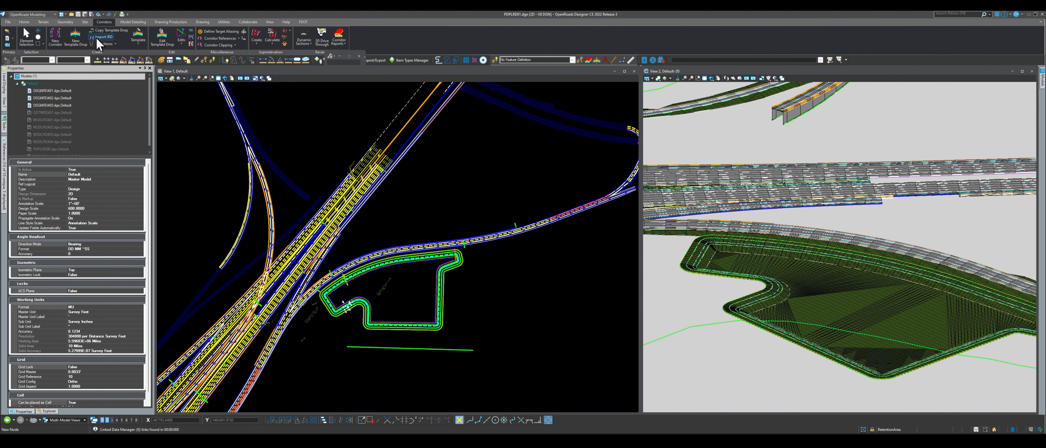
left_click(27, 34)
left_click(191, 31)
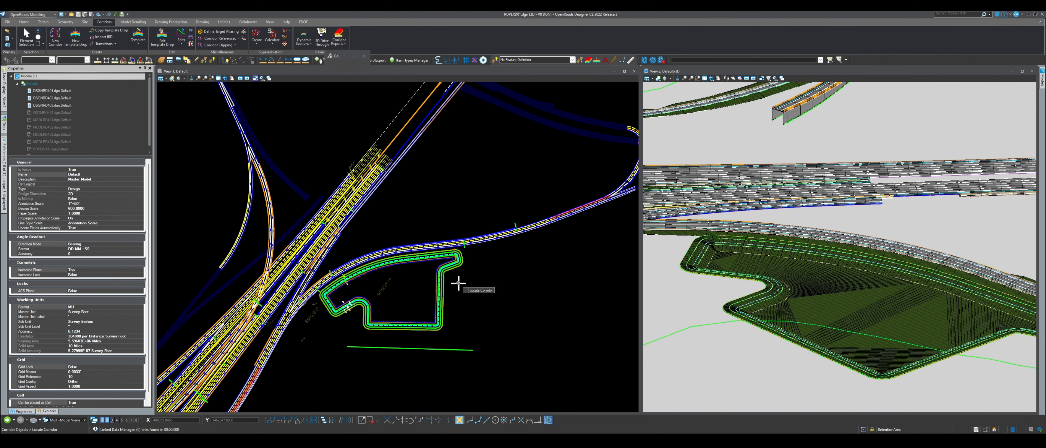
scroll(457, 283, "up", 2)
left_click(441, 281)
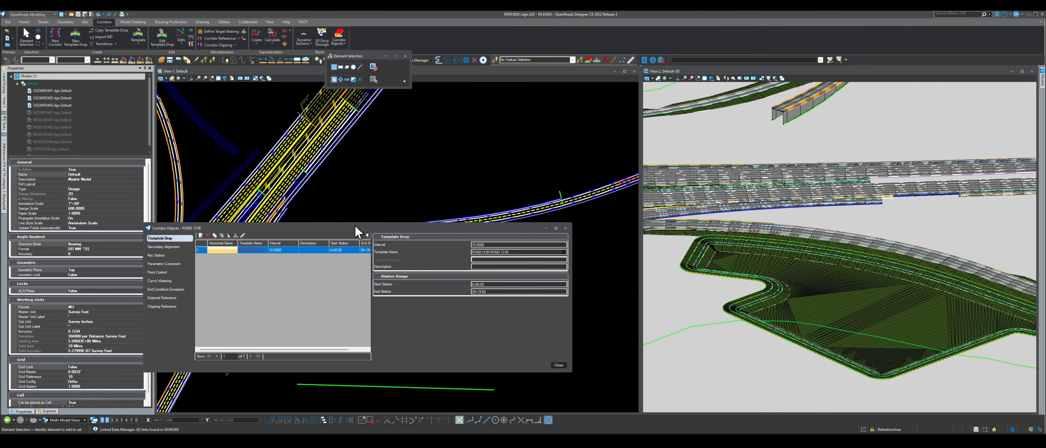
left_click_drag(354, 228, 502, 109)
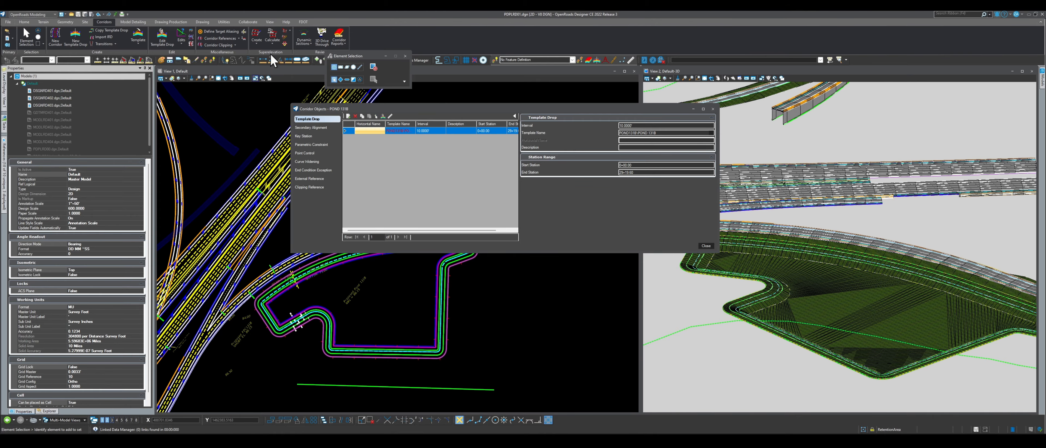
Synchronize the POND 131B corridor's template drop with the updated library template.
left_click(243, 31)
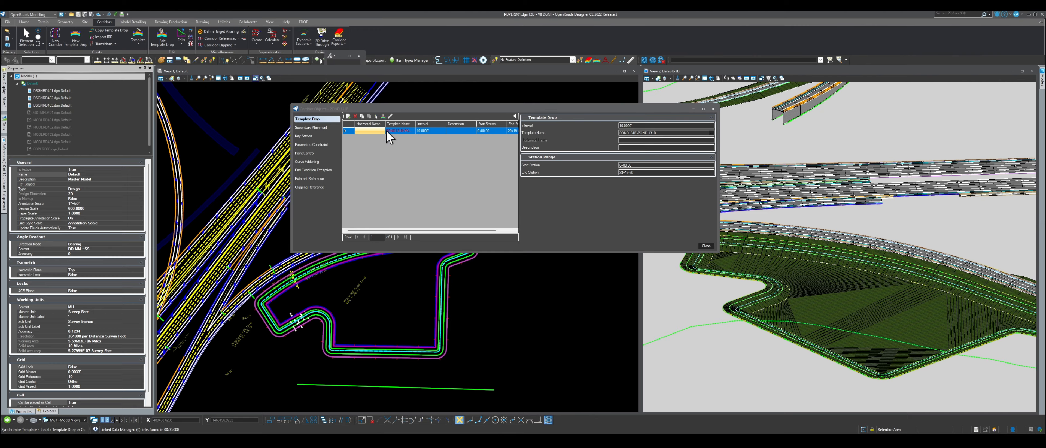
left_click(285, 337)
left_click(285, 338)
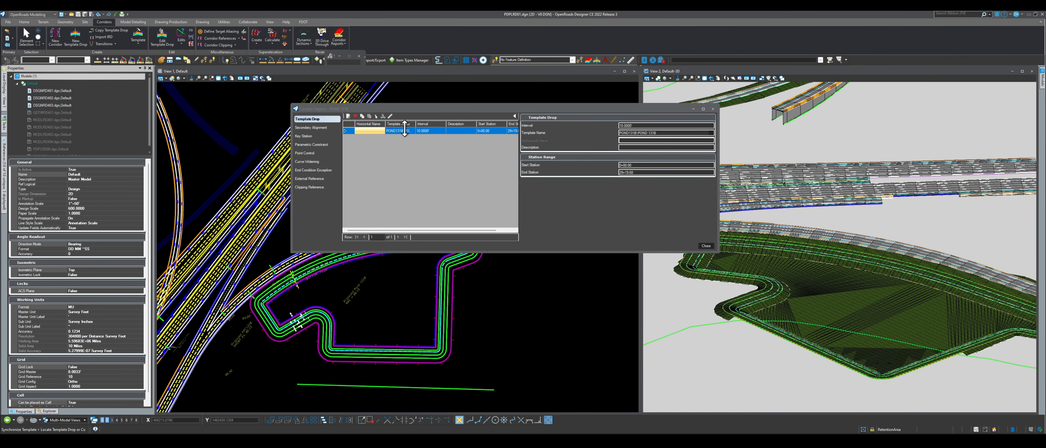
Rotate the 3D view toward plan and examine pond 131B's updated slopes along the adjacent ramp, keeping the corridor objects dialog out of the way.
left_click_drag(473, 109, 358, 99)
scroll(771, 323, "down", 1)
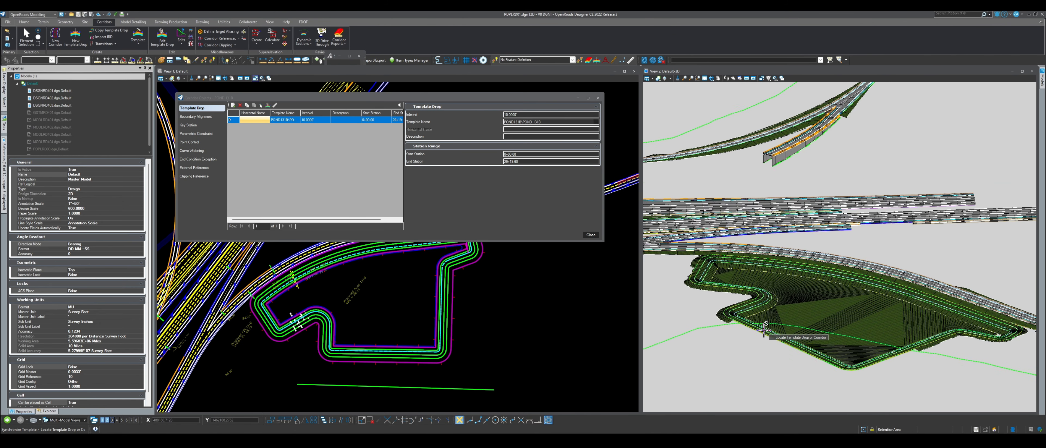
scroll(764, 327, "up", 3)
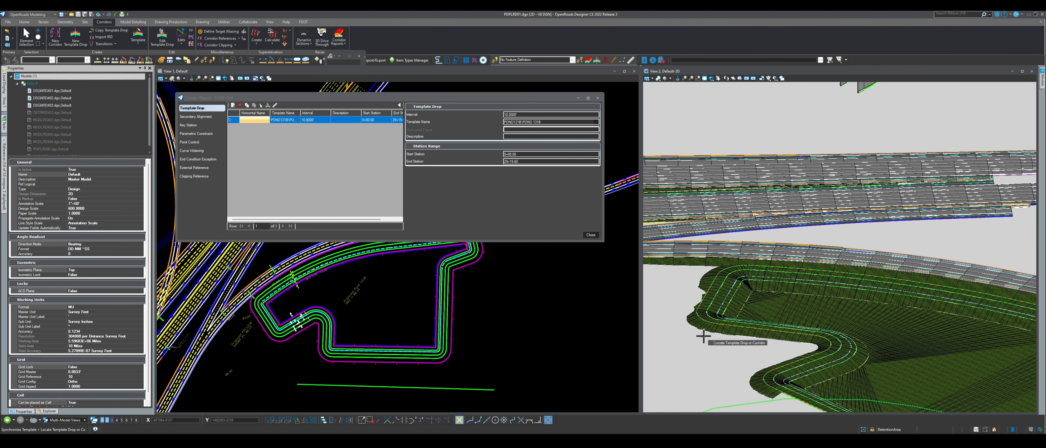
scroll(719, 329, "down", 4)
scroll(832, 341, "up", 2)
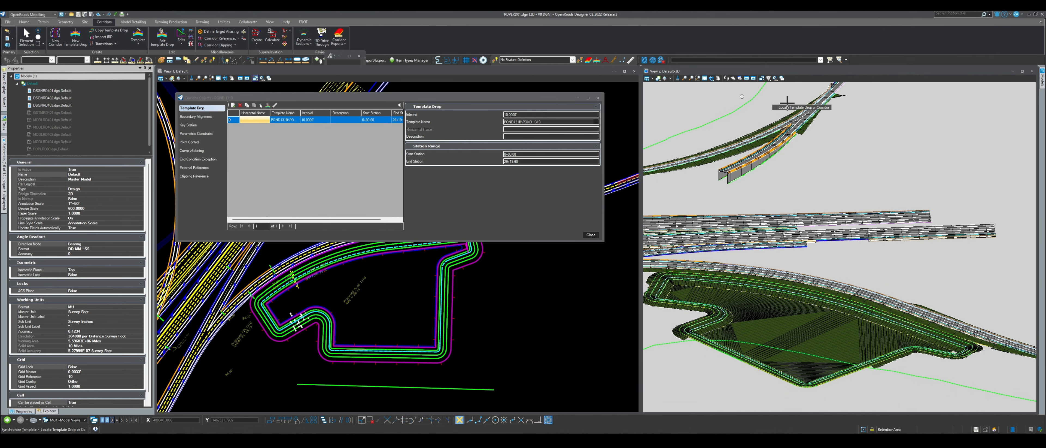
left_click(711, 78)
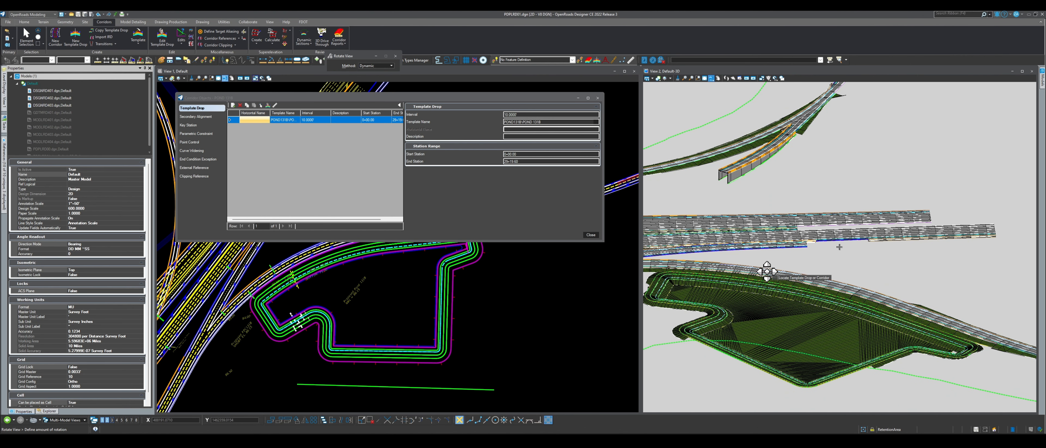
left_click_drag(767, 270, 817, 362)
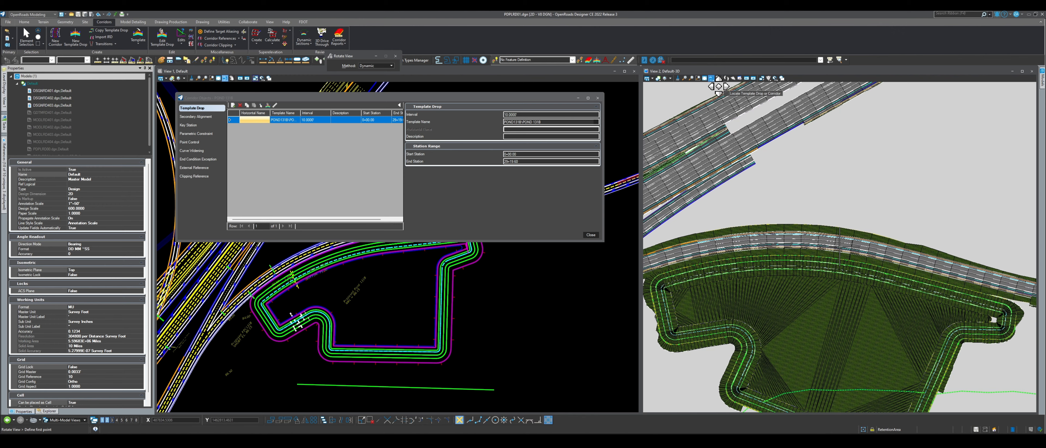
left_click(718, 78)
scroll(810, 213, "down", 3)
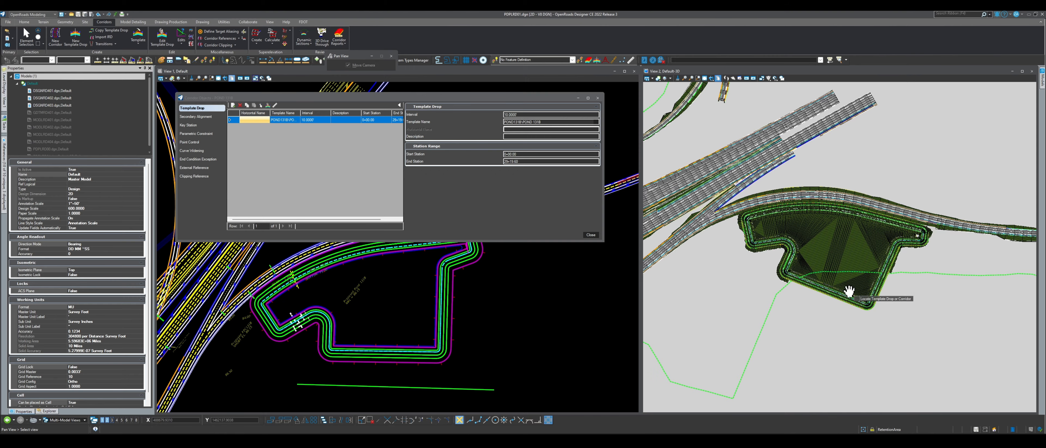
scroll(849, 291, "up", 1)
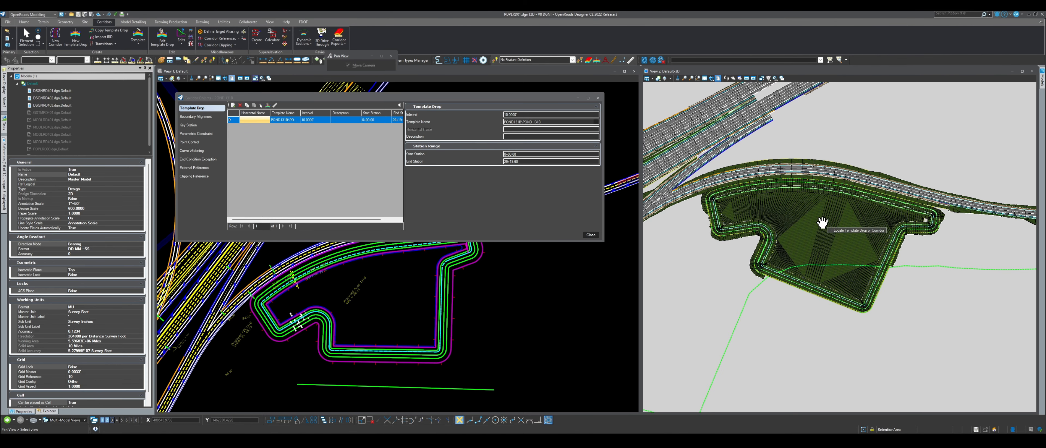
left_click_drag(439, 99, 392, 163)
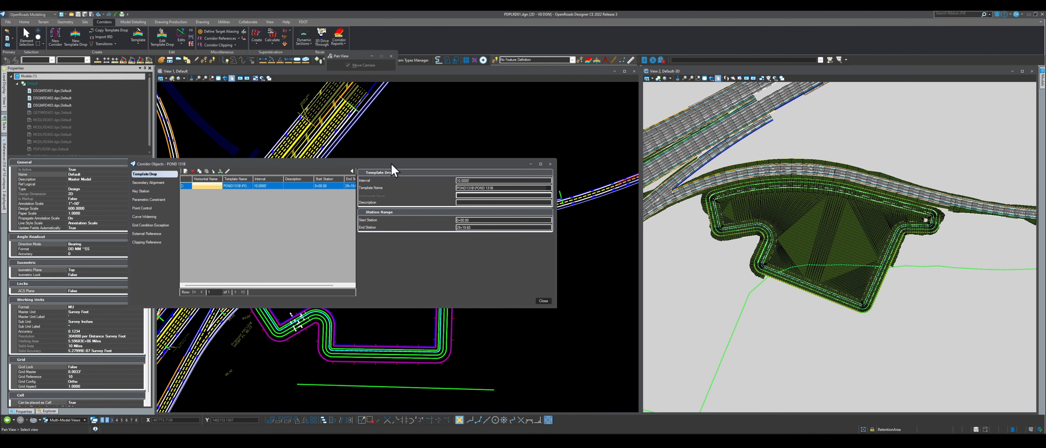
scroll(953, 219, "up", 1)
scroll(923, 204, "down", 1)
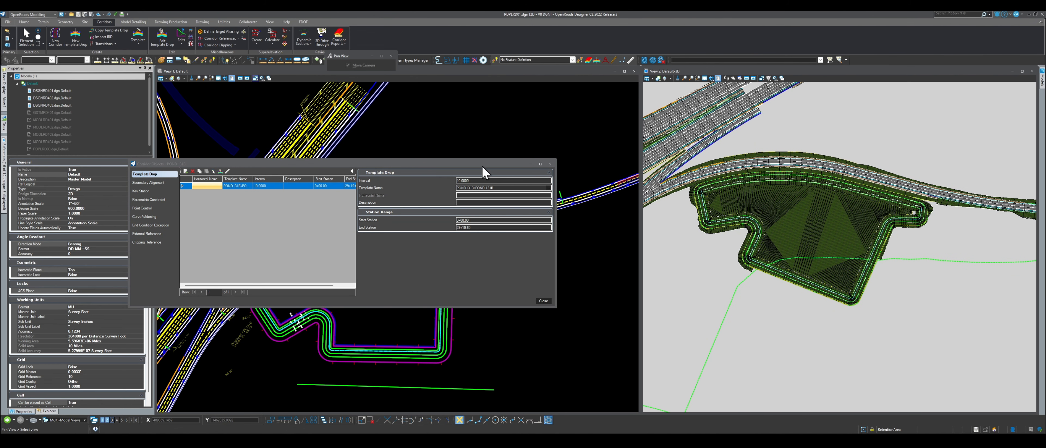
left_click_drag(482, 165, 805, 70)
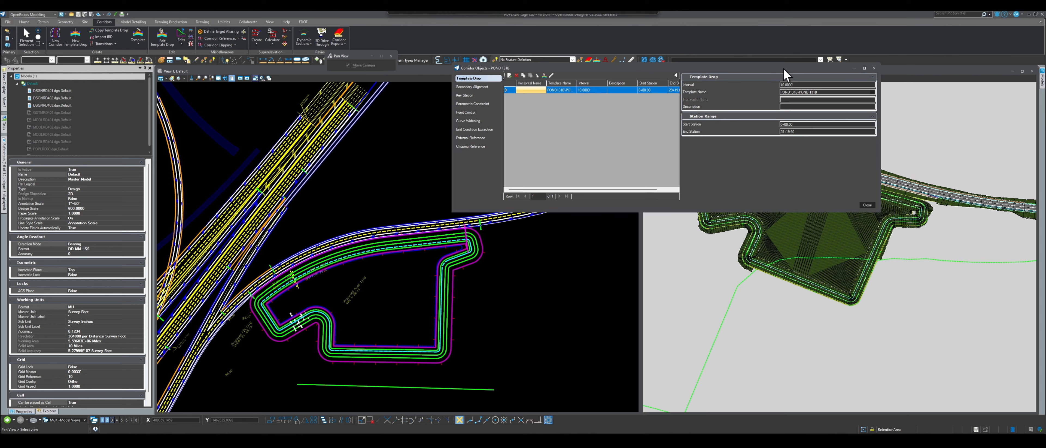
Show the pond's cross section view and arrange it and the corridor objects dialog so the pond stays clear in plan.
left_click(112, 419)
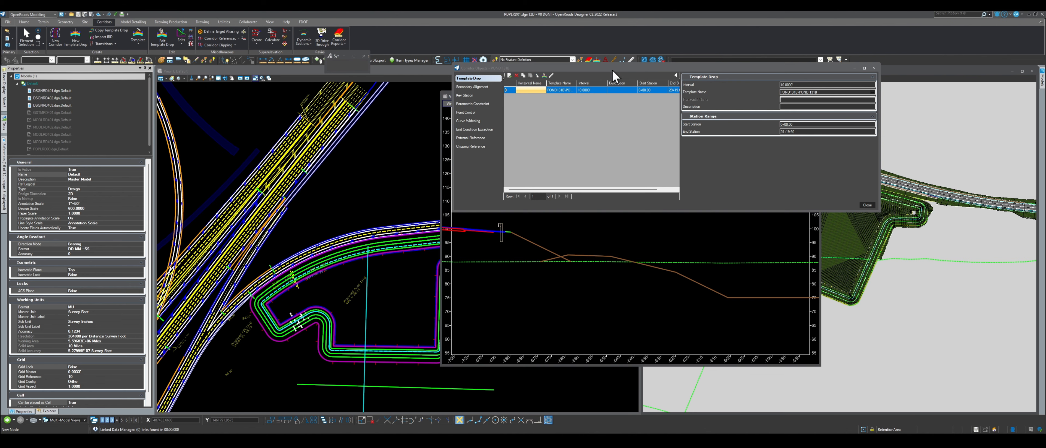
left_click_drag(610, 70, 737, 26)
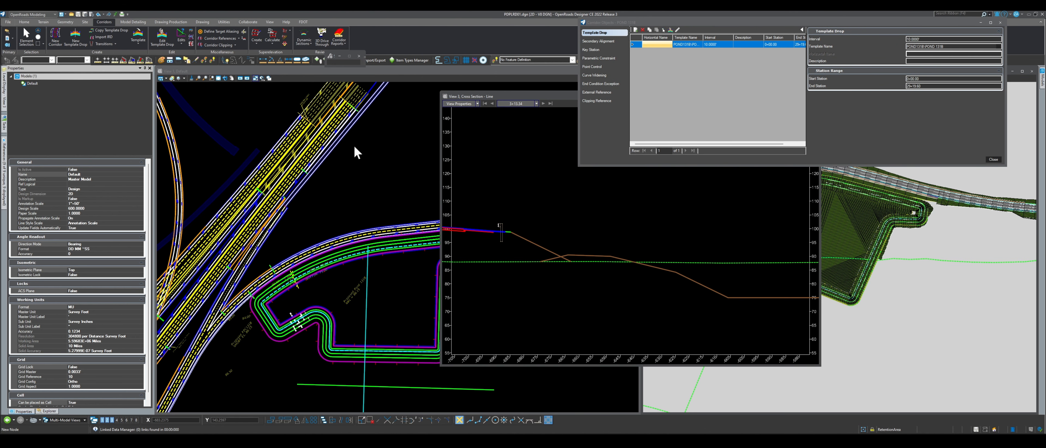
left_click_drag(528, 97, 354, 144)
scroll(381, 316, "up", 2)
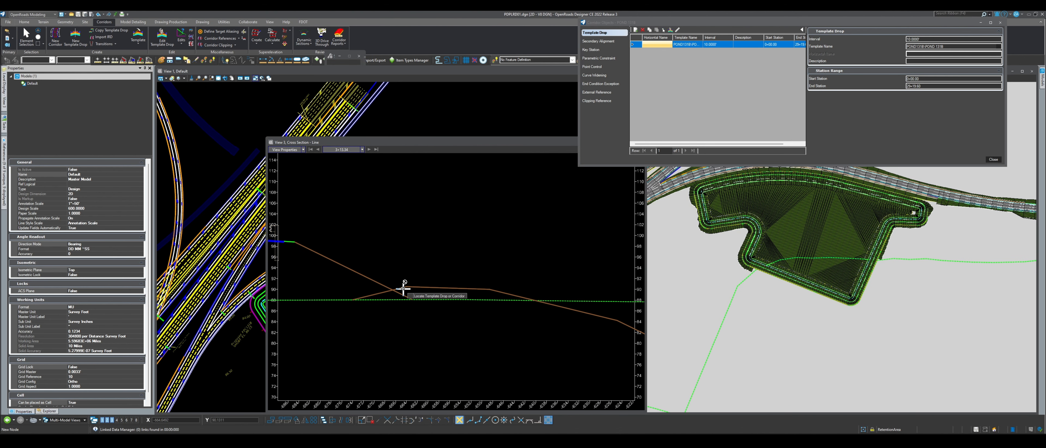
mouse_move(436, 143)
left_mouse_down()
mouse_move(420, 349)
mouse_move(365, 354)
left_mouse_up()
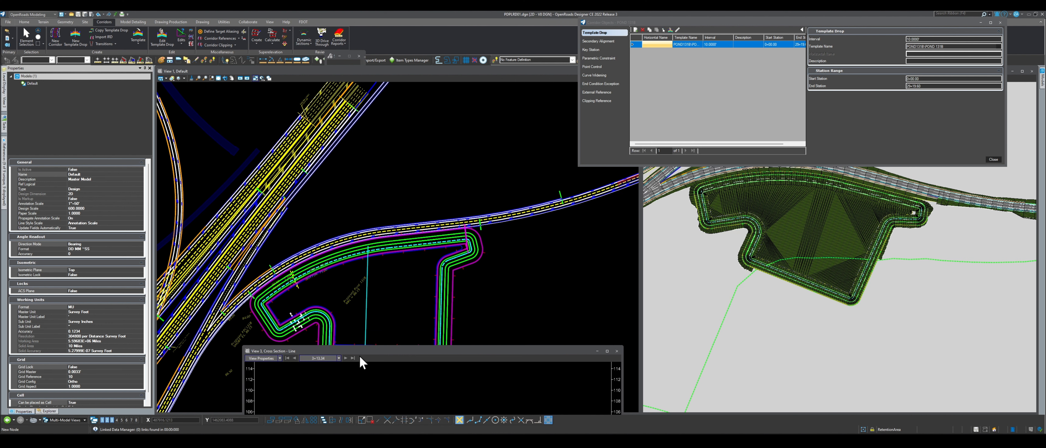
left_click_drag(372, 356, 700, 198)
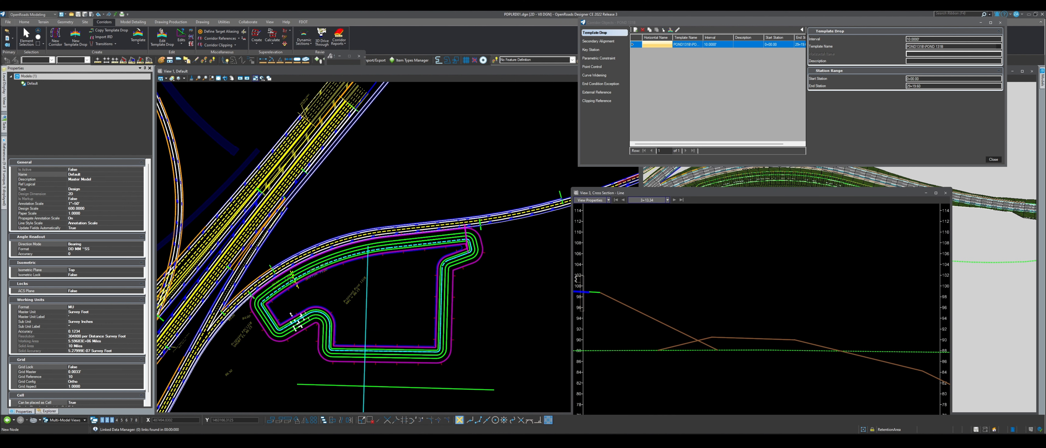
Start a new parametric constraint for the POND 131B corridor using the OFF_SWITCH constraint label.
left_click(610, 59)
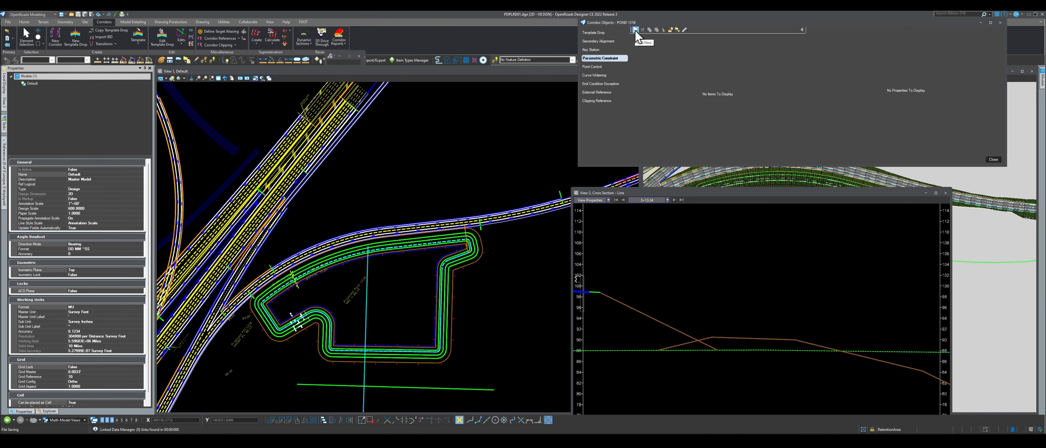
left_click(635, 29)
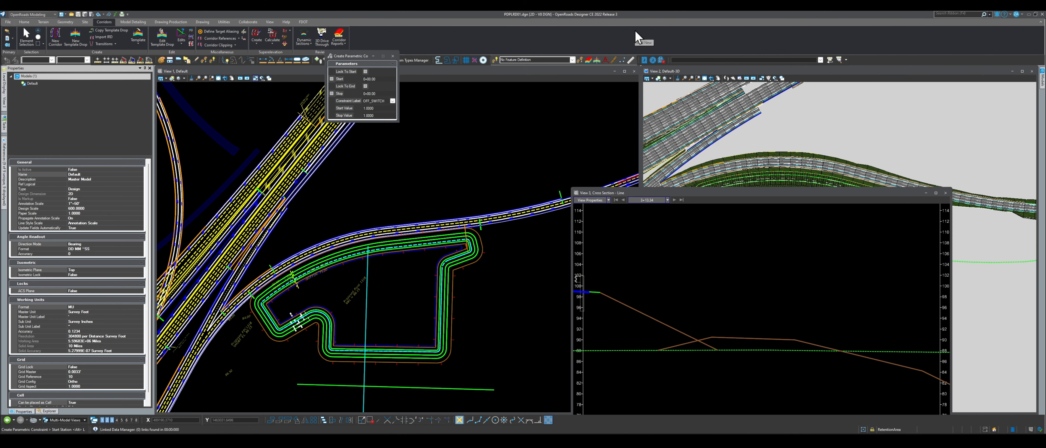
left_click(392, 101)
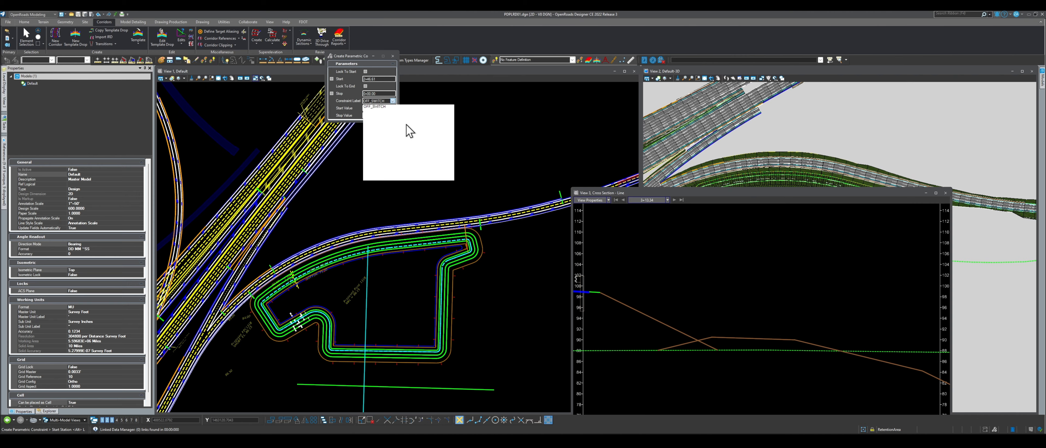
left_click(371, 107)
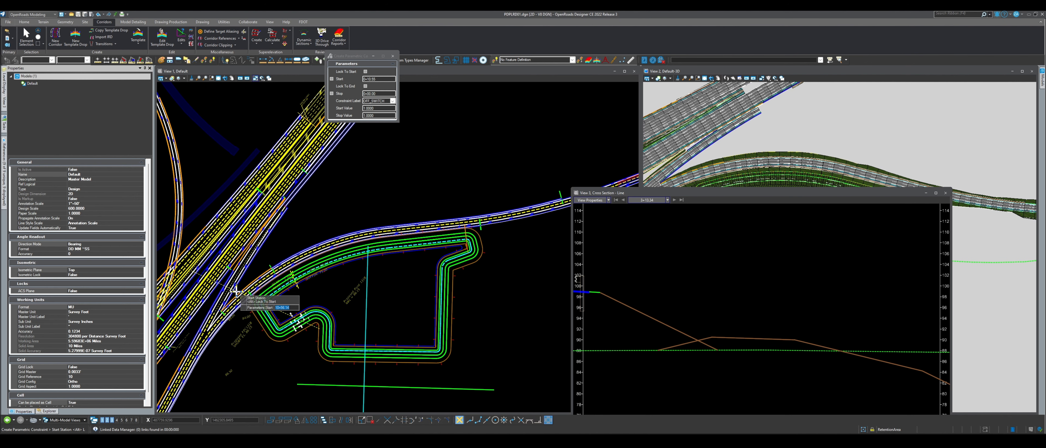
Pick the constraint's start station at the pond's west corner beside the ramp.
scroll(248, 301, "up", 3)
scroll(260, 321, "up", 2)
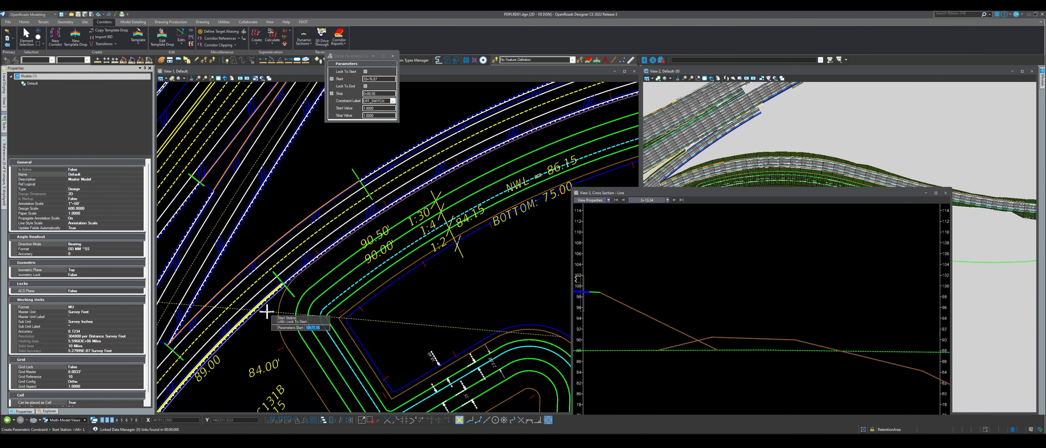
left_click(266, 312)
scroll(268, 311, "down", 3)
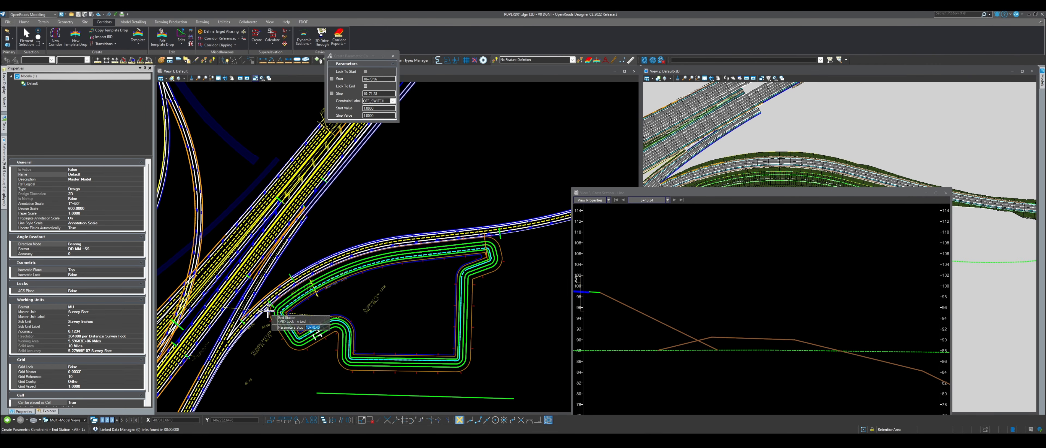
scroll(485, 216, "up", 1)
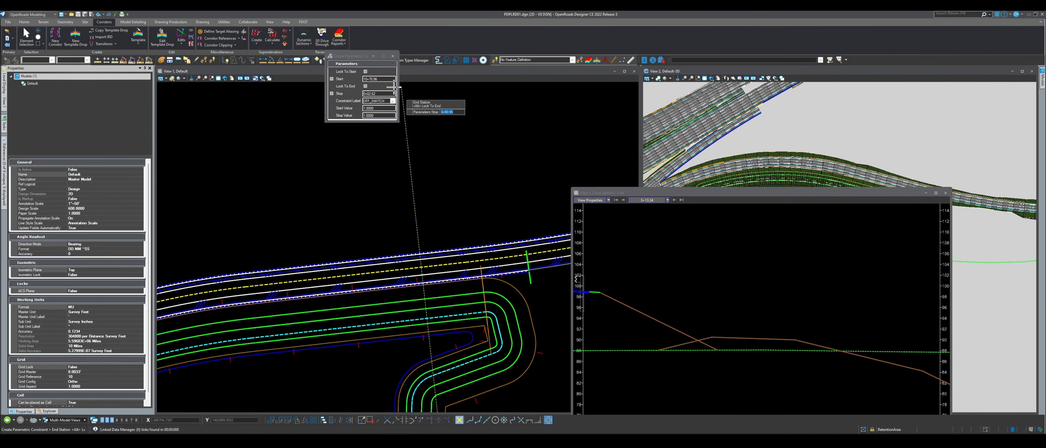
Create the OFF_SWITCH constraint from station 0+00.00 to about 10+44 at the pond's west corner, with start and stop values of 1.0000.
left_click(361, 94)
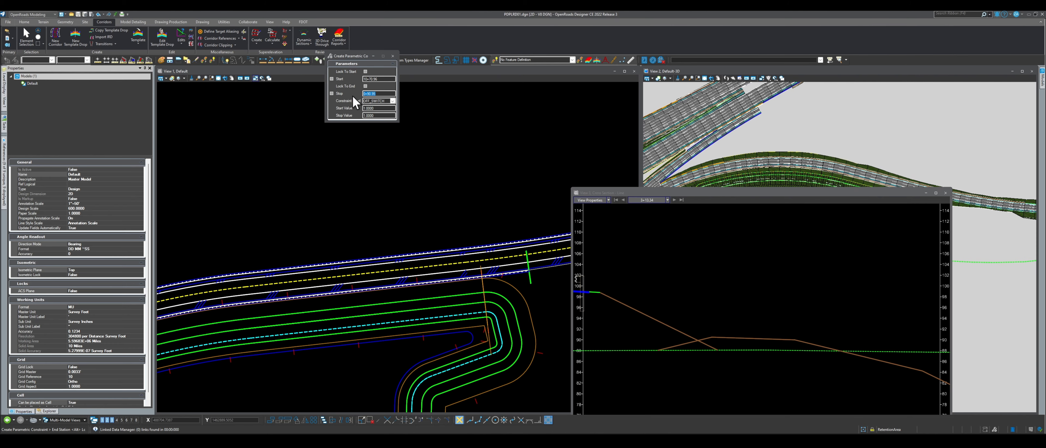
type("0")
left_click(332, 93)
scroll(457, 219, "down", 3)
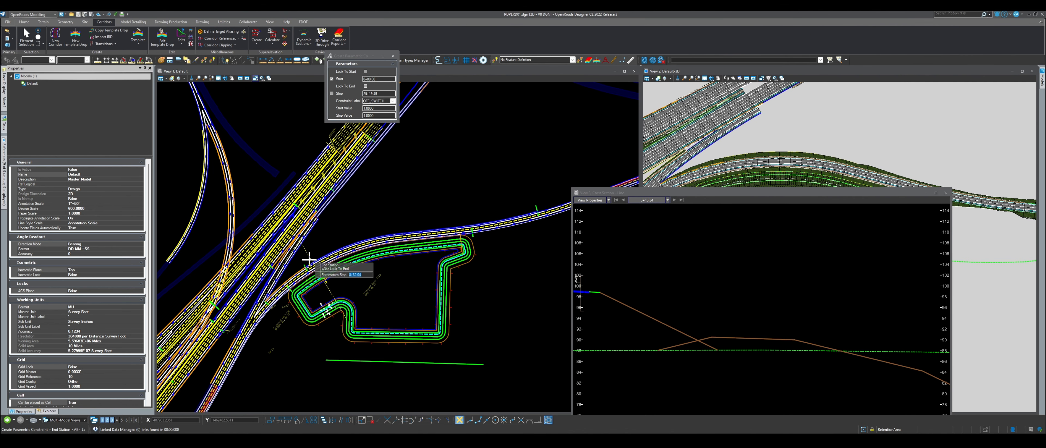
scroll(289, 285, "up", 3)
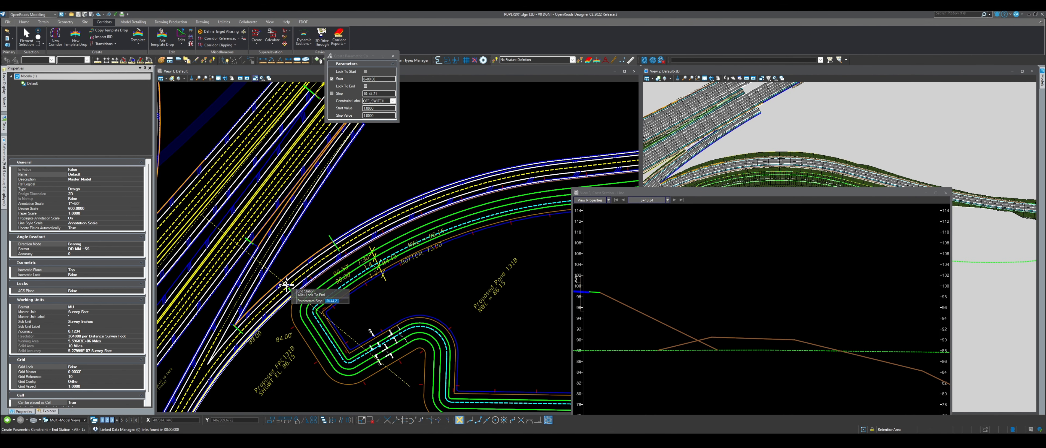
left_click(287, 285)
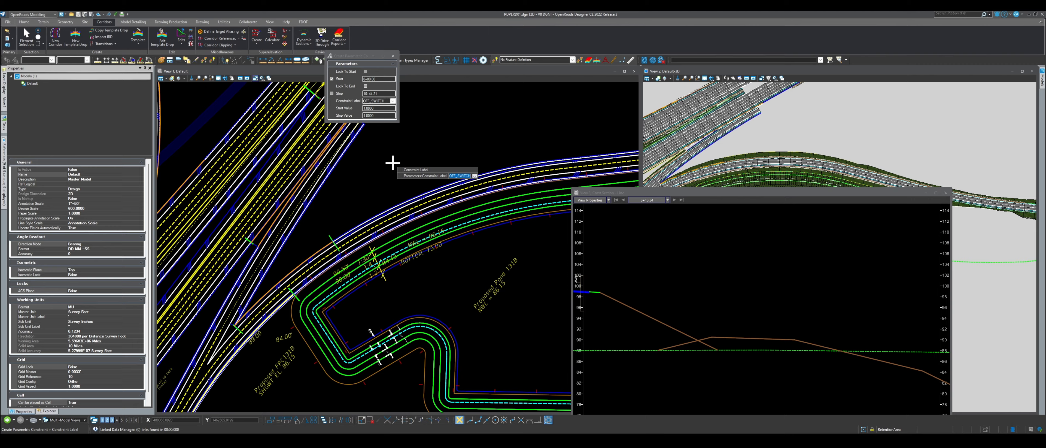
left_click(413, 160)
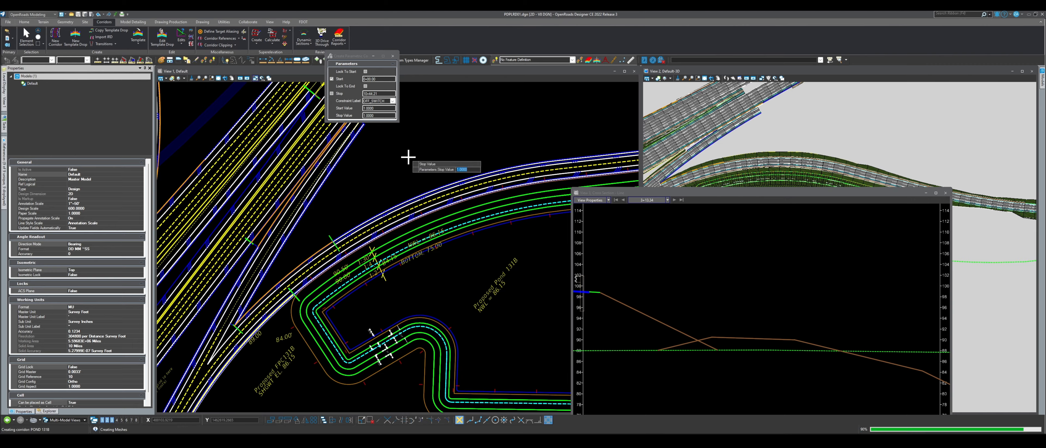
left_click(407, 156)
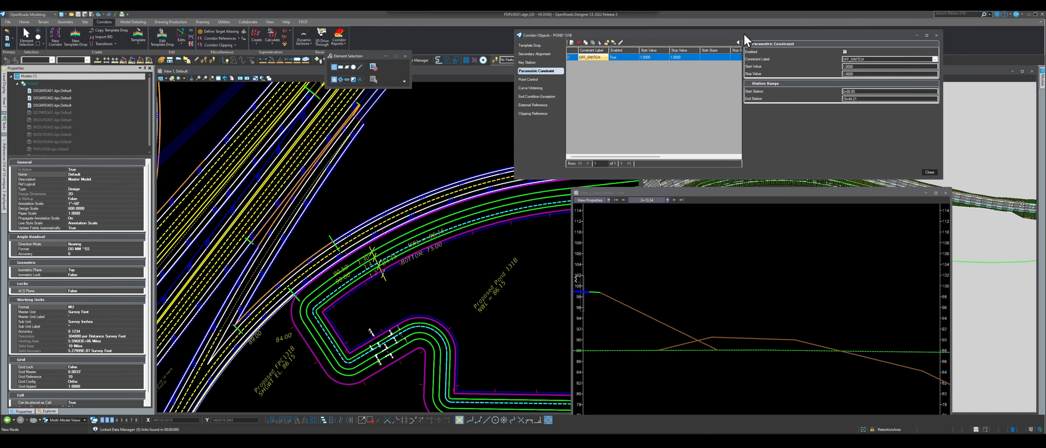
Set the start and stop values of the OFF_SWITCH parametric constraint to 0.0000, with the dialog clear of the cross section.
left_click_drag(807, 20, 306, 118)
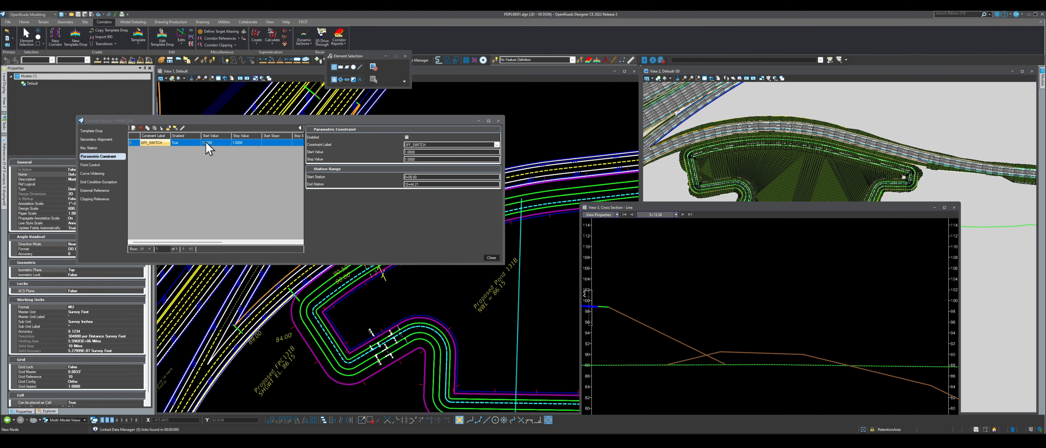
left_click(423, 153)
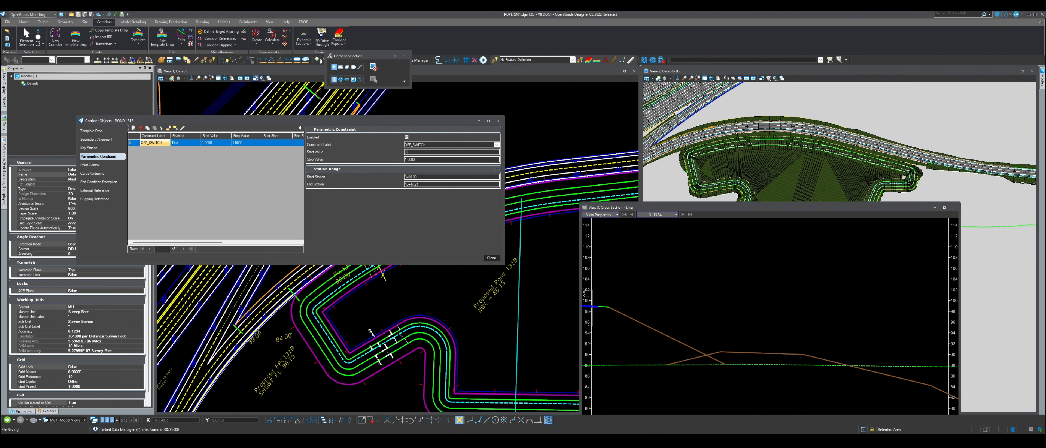
key("Return")
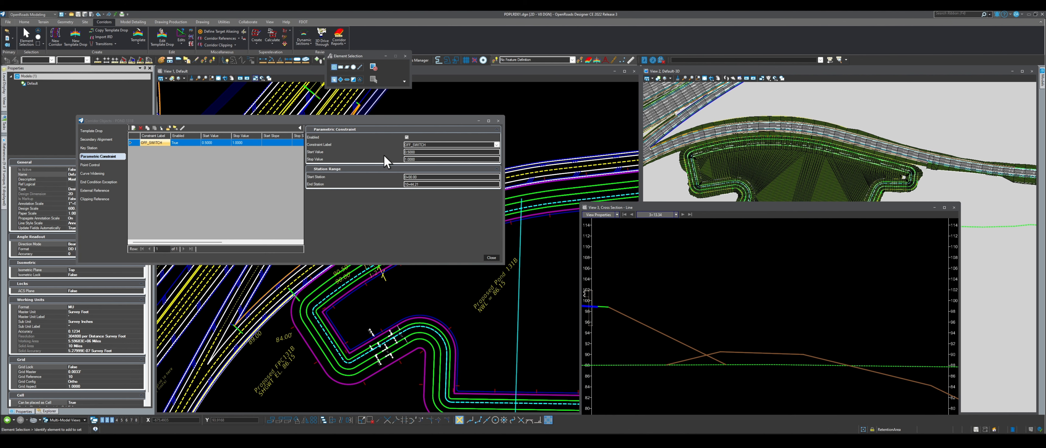
left_click(421, 159)
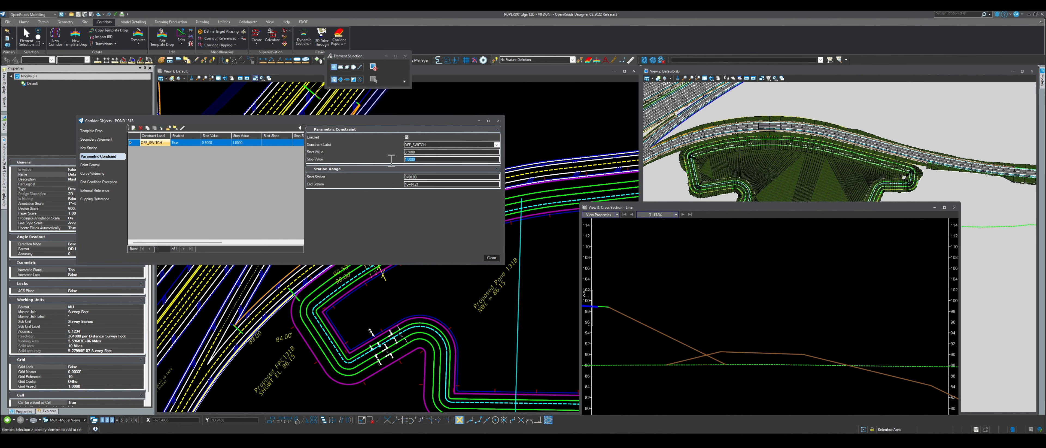
key("Return")
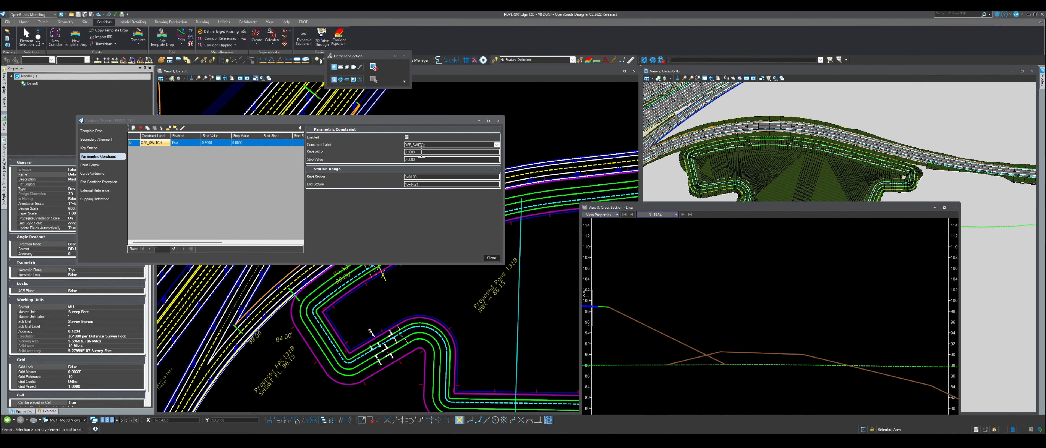
left_click_drag(422, 152, 399, 152)
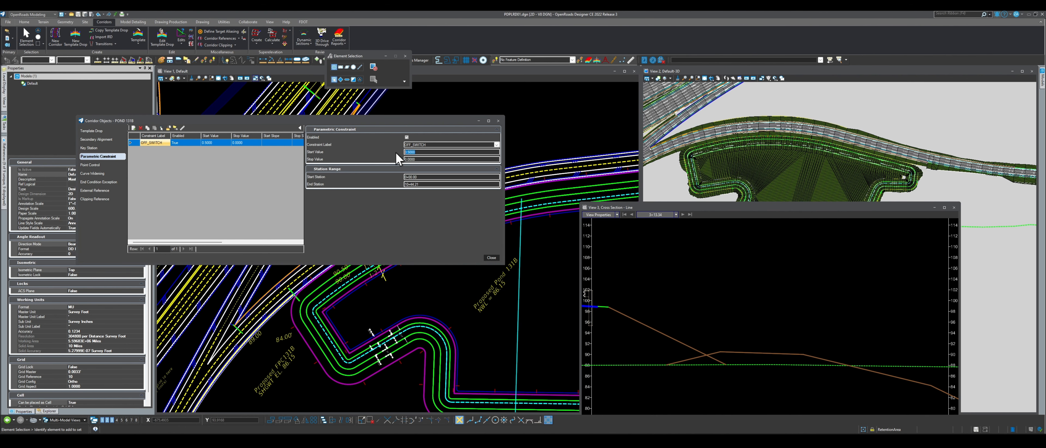
type("0")
key("Return")
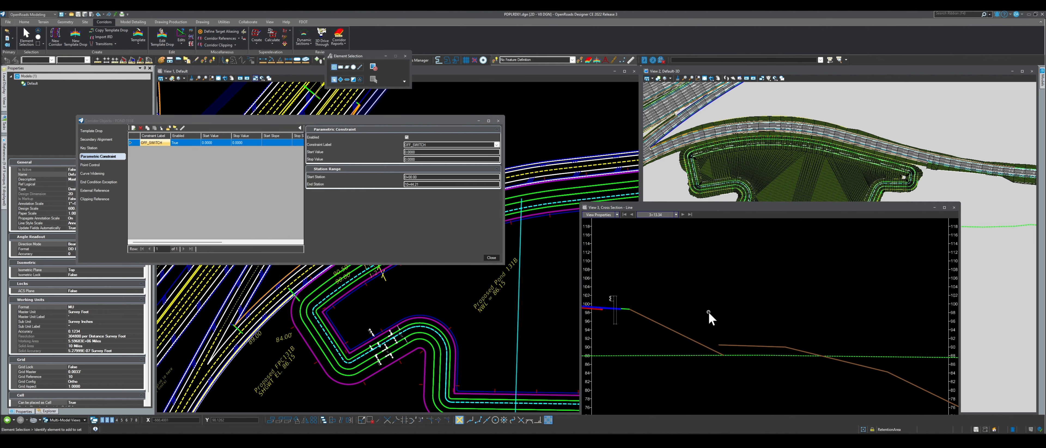
Examine the pond slopes beside the ramp in the cross section and at the pond's east end in the 3D view.
scroll(709, 311, "down", 2)
scroll(715, 335, "up", 4)
scroll(707, 140, "up", 1)
scroll(704, 150, "down", 2)
scroll(928, 162, "up", 6)
scroll(913, 152, "down", 2)
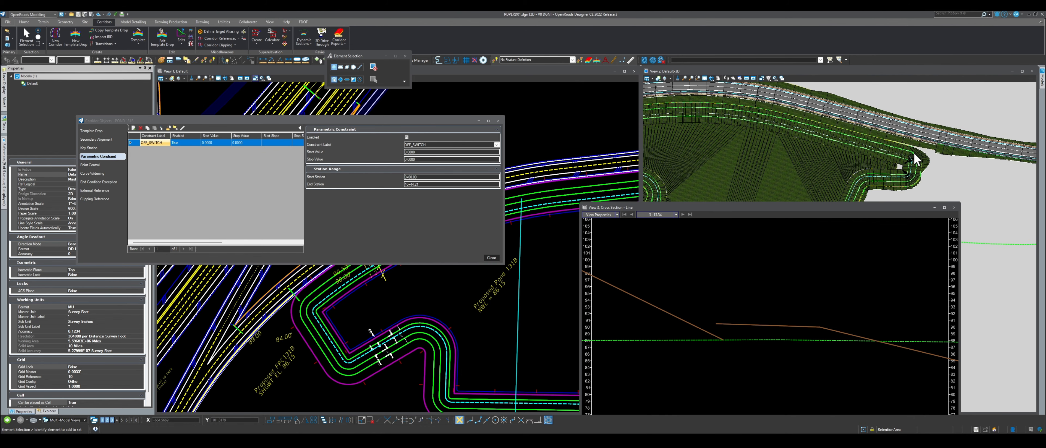
scroll(927, 157, "up", 4)
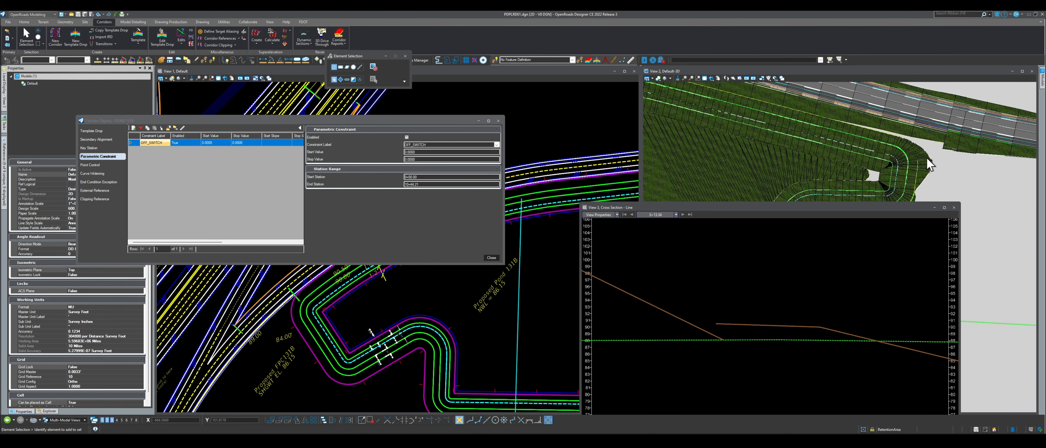
scroll(889, 126, "up", 3)
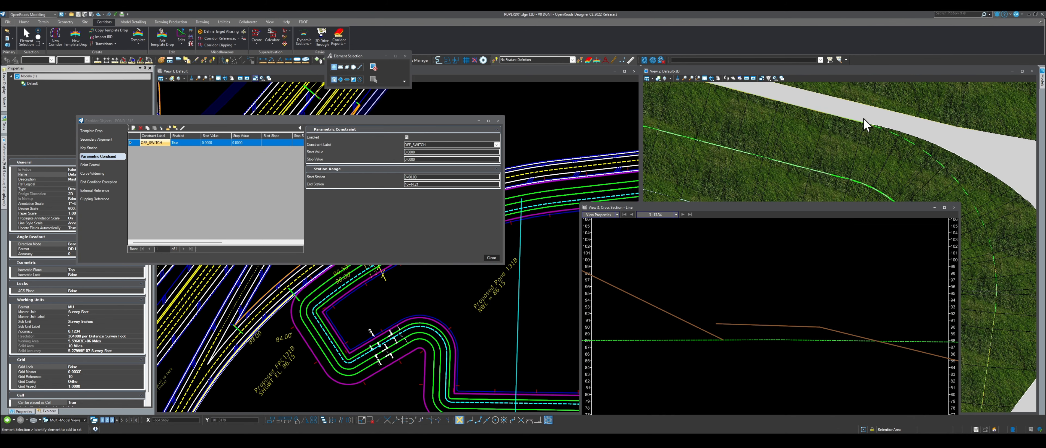
scroll(865, 122, "down", 2)
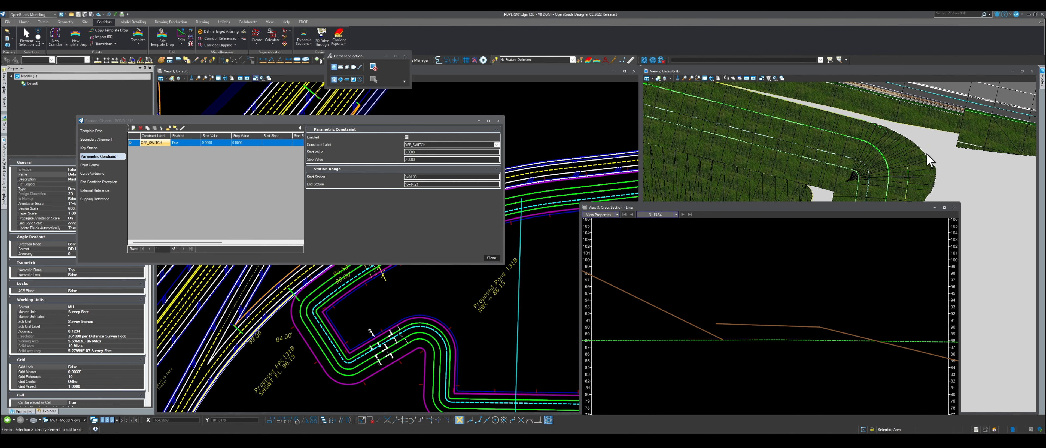
scroll(926, 153, "down", 1)
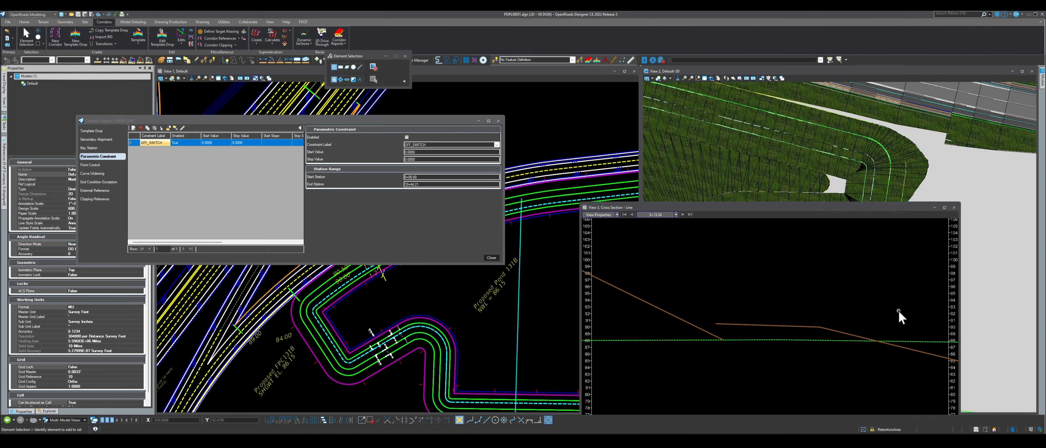
scroll(767, 324, "down", 3)
Try start and stop values of 5.0000 for the OFF_SWITCH constraint, keeping the dialog and cross section clear of the pond plan.
left_click_drag(392, 122, 334, 51)
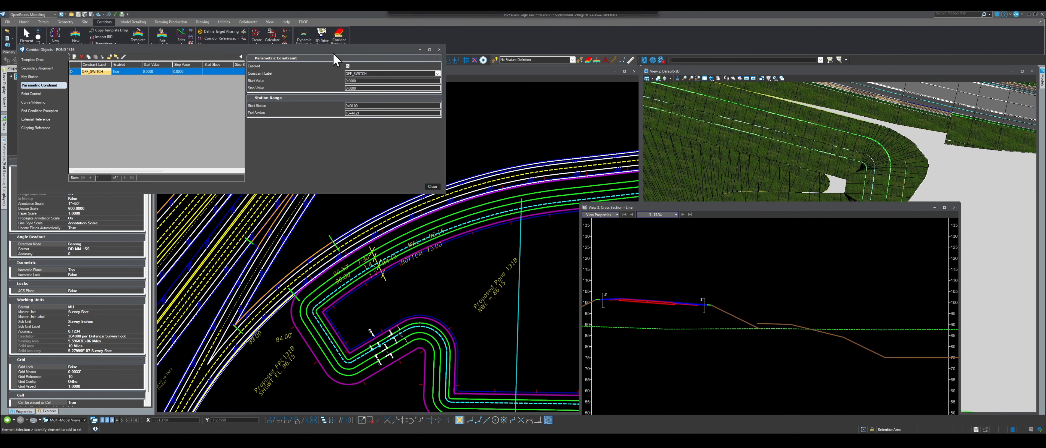
scroll(377, 266, "down", 1)
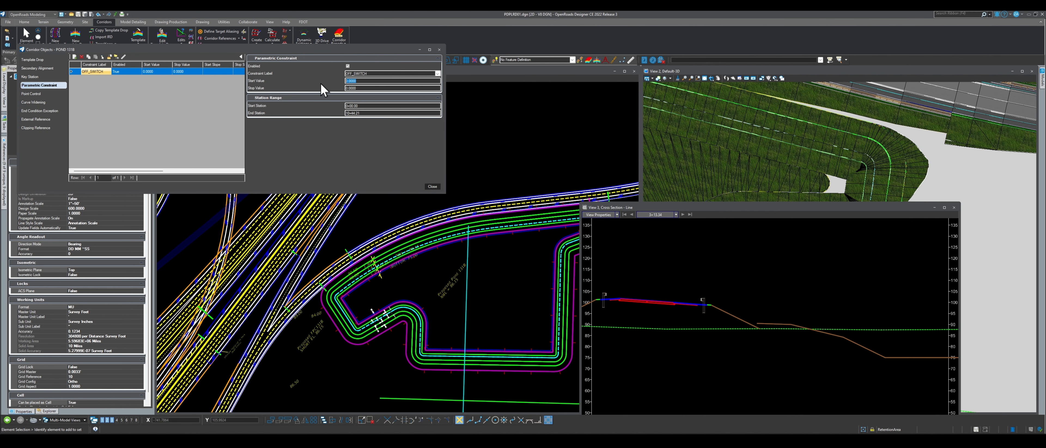
left_click(363, 88)
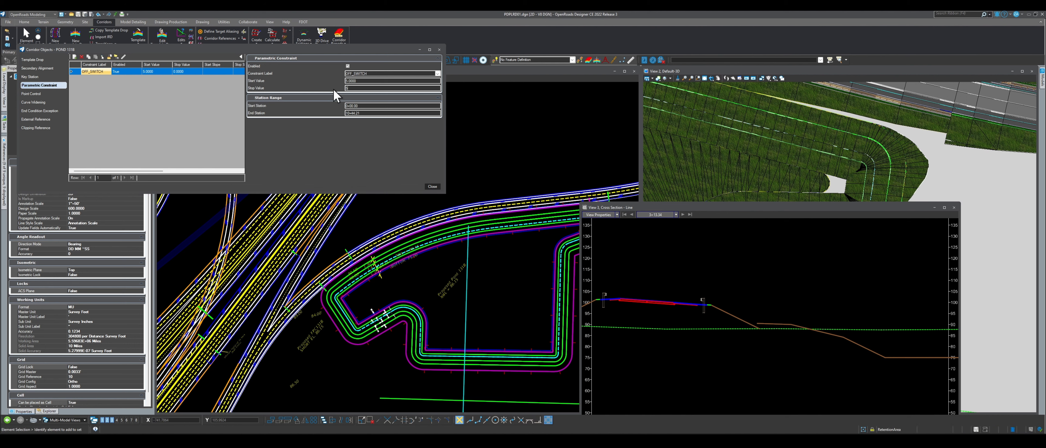
type("5")
key("Return")
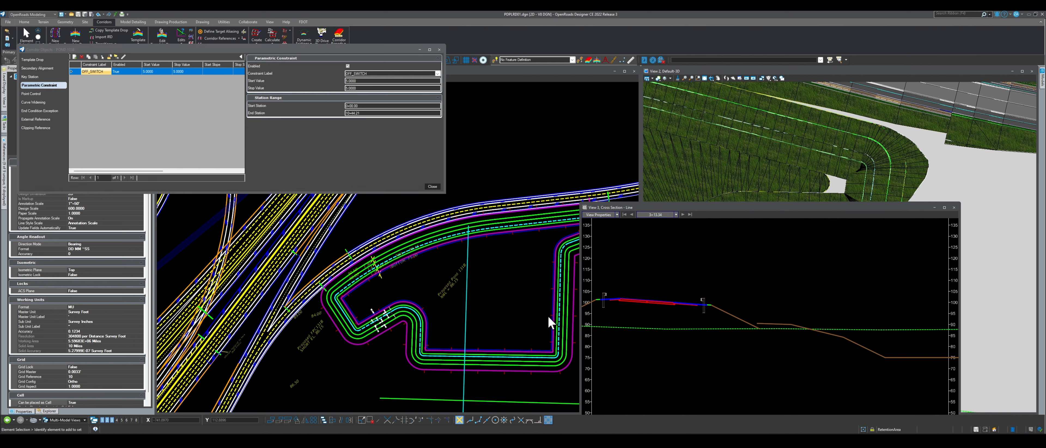
scroll(759, 311, "up", 2)
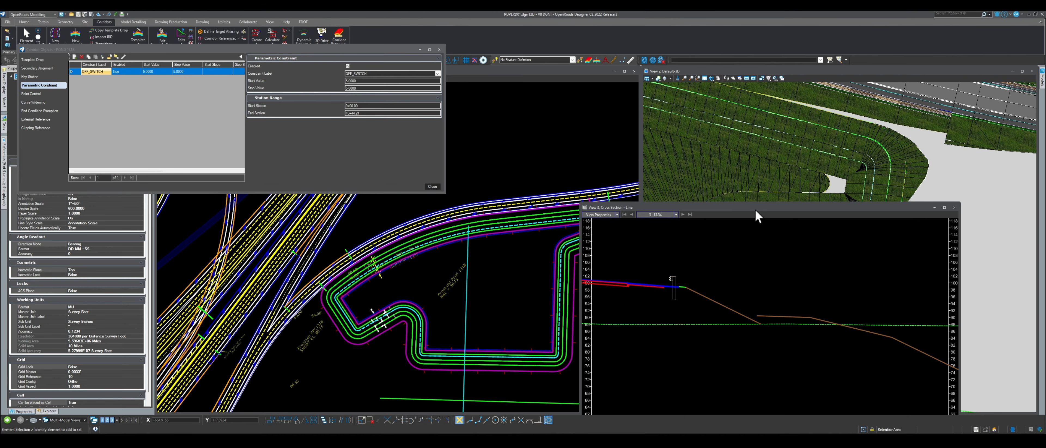
left_click_drag(756, 215, 853, 174)
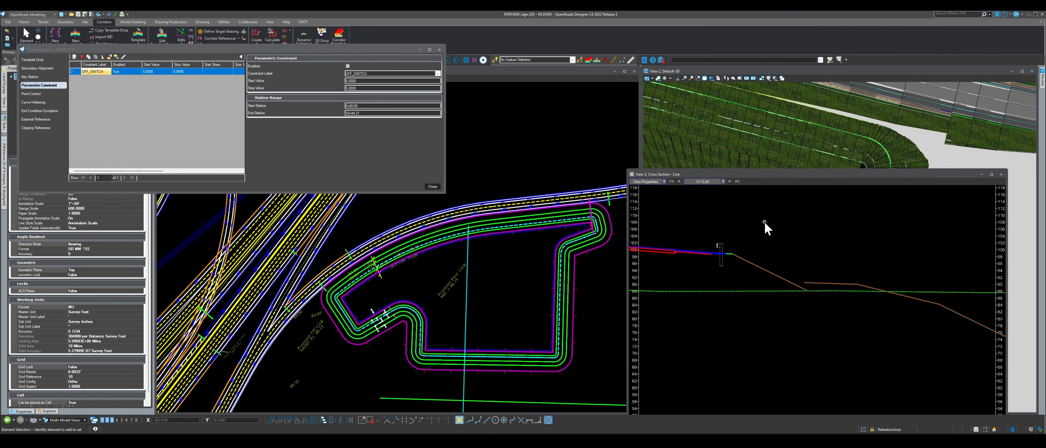
Return the OFF_SWITCH constraint's start and stop values to 0.0000 and check the pond's tie-in slope in the cross section.
left_click(365, 81)
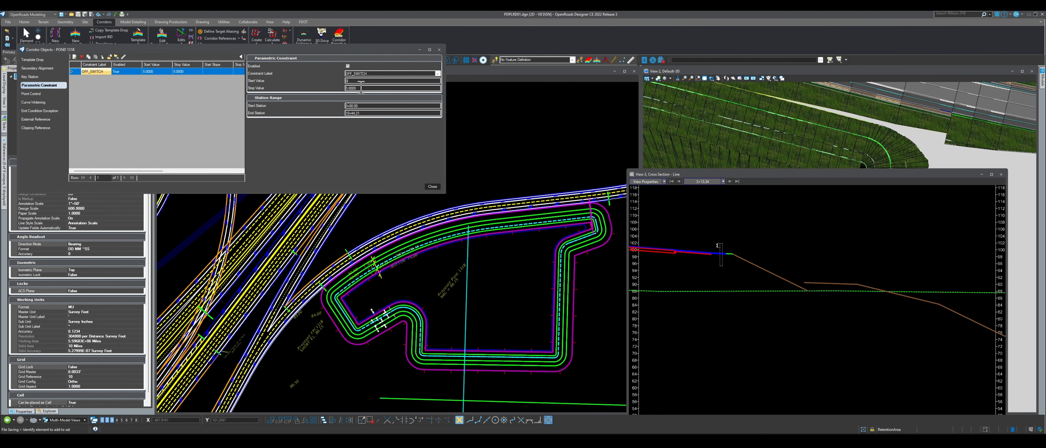
type("0")
key("Tab")
key("Return")
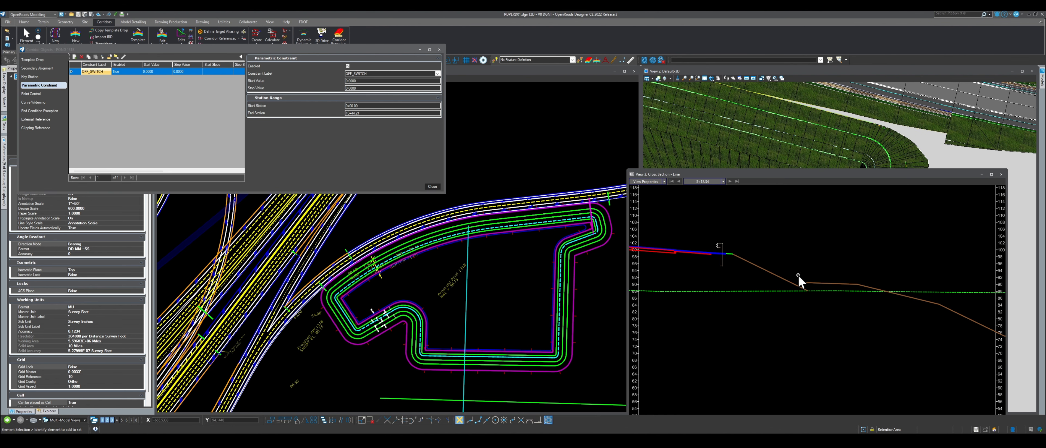
scroll(792, 294, "down", 3)
left_click(351, 169)
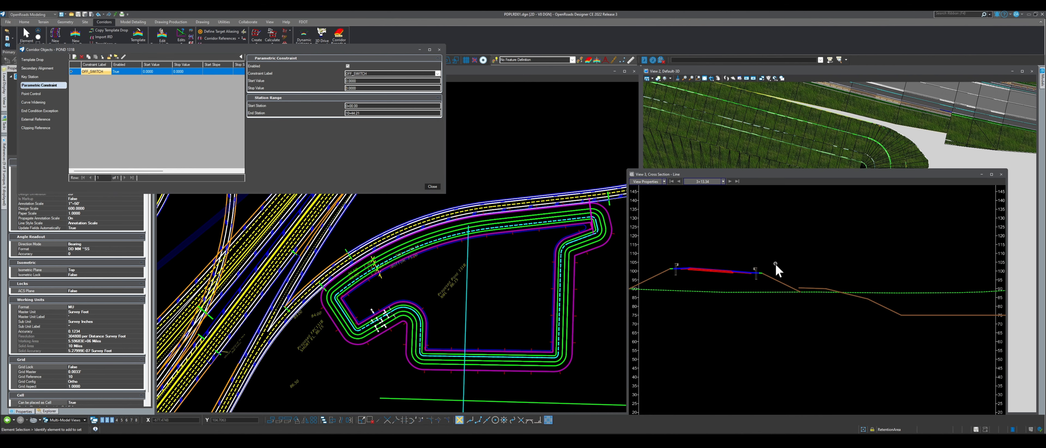
scroll(775, 263, "up", 2)
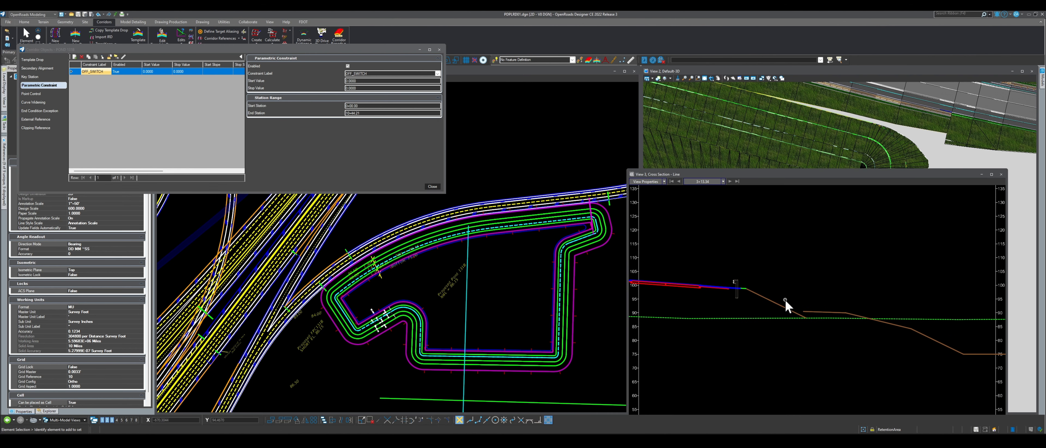
Set the start and stop values of the OFF_SWITCH constraint to 1.0000.
left_click(377, 80)
type("1")
key("Tab")
type("1")
key("Tab")
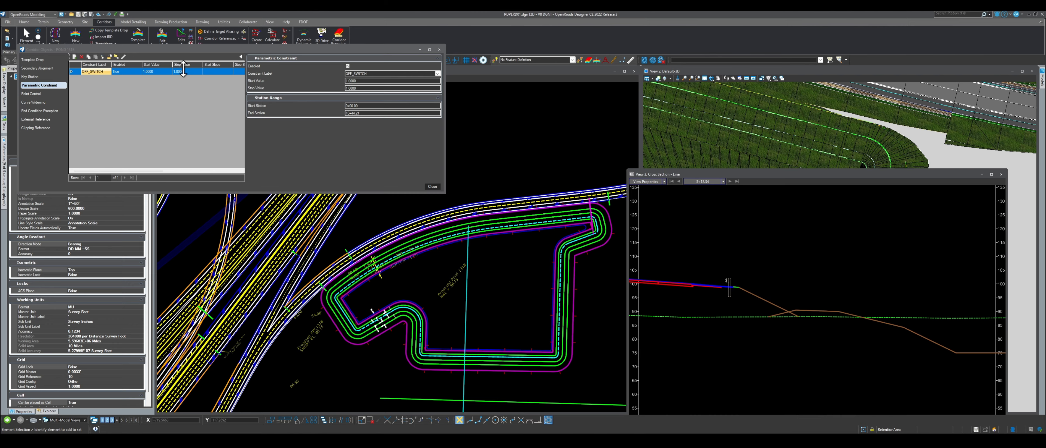
Set both the start and stop values of the OFF_SWITCH constraint to 0.0000 to turn off the tie-in slope.
left_click(357, 80)
type("0")
key("Tab")
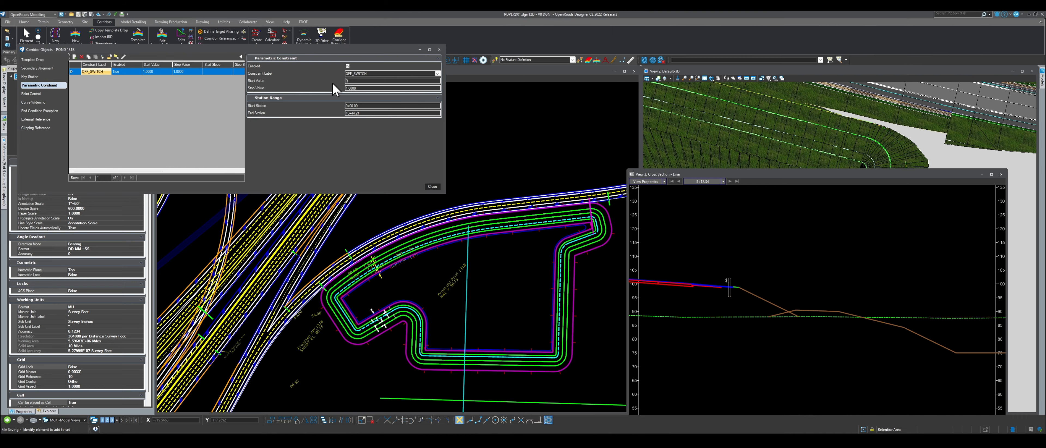
left_click(362, 87)
type("0")
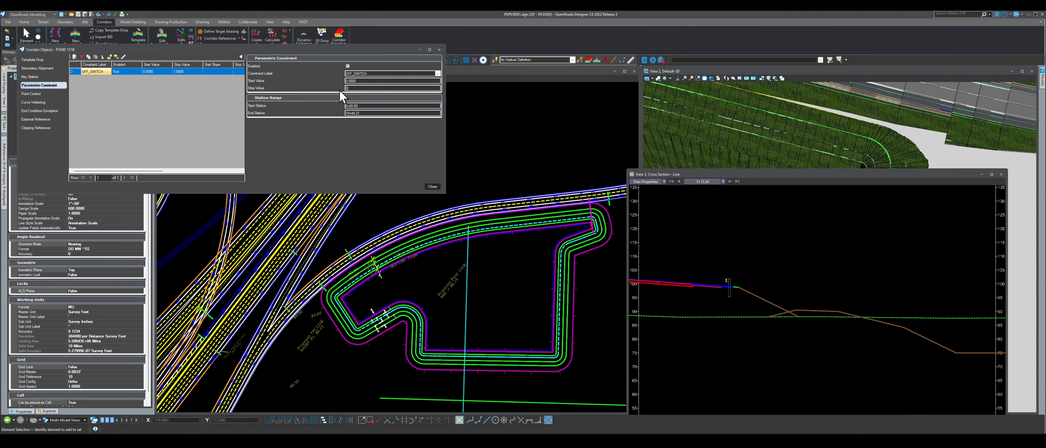
key("Tab")
scroll(770, 311, "up", 2)
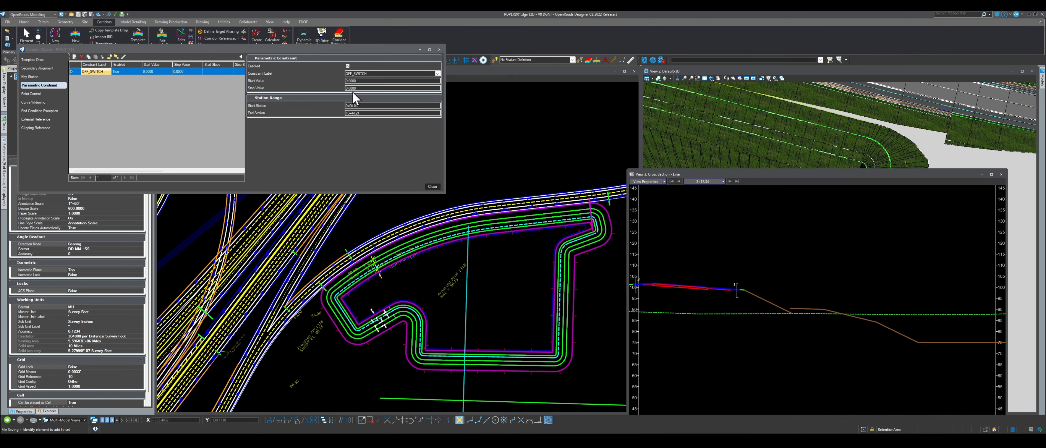
scroll(790, 310, "up", 3)
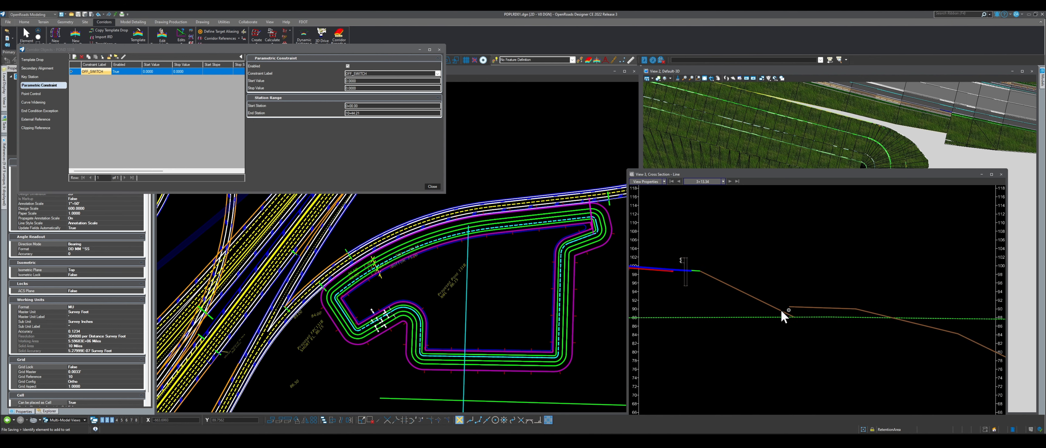
Disable the OFF_SWITCH constraint to compare the pond's cross section, and enable it again.
left_click(347, 66)
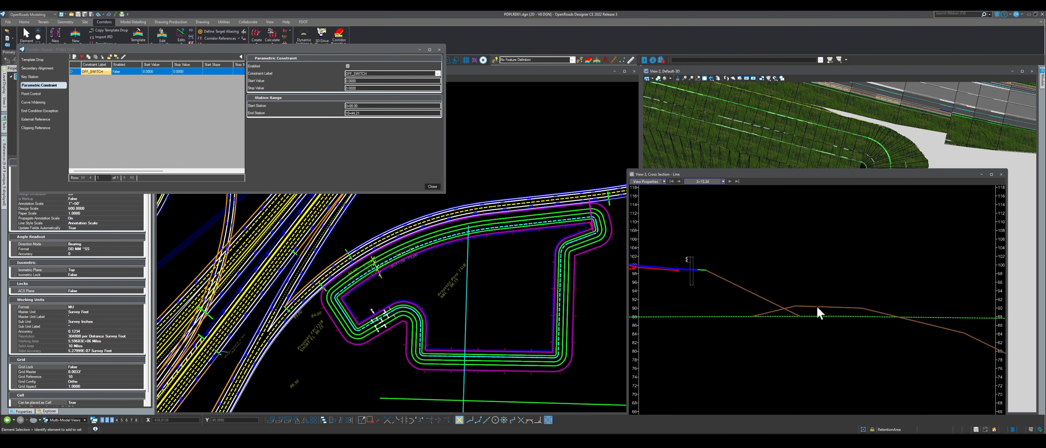
left_click(348, 66)
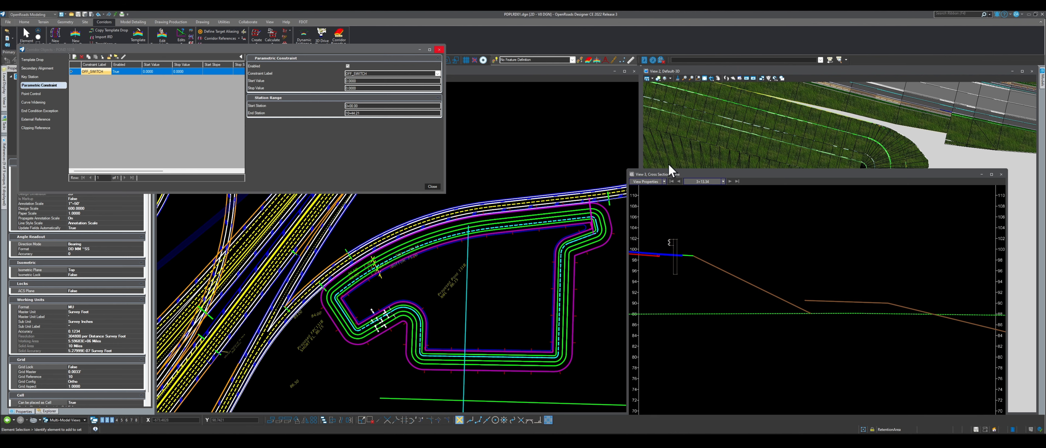
Close the corridor objects of POND 131B and the cross section view.
left_click(439, 49)
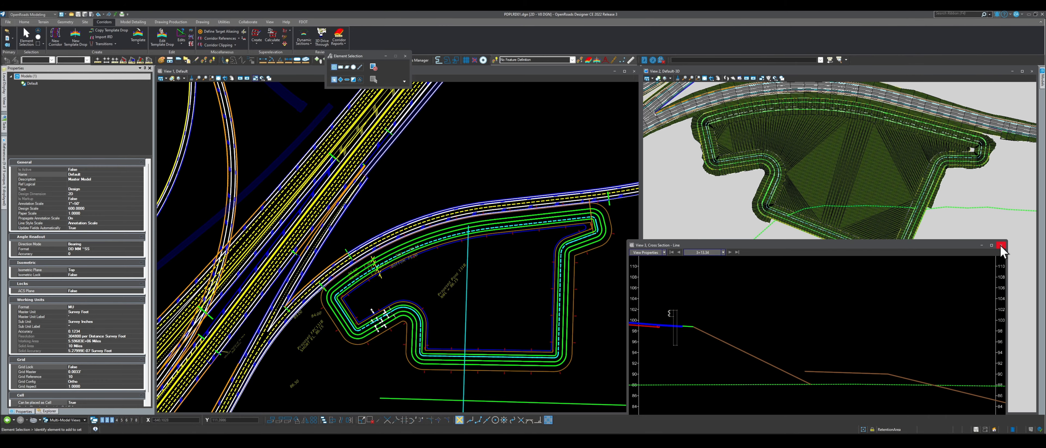
left_click(1001, 243)
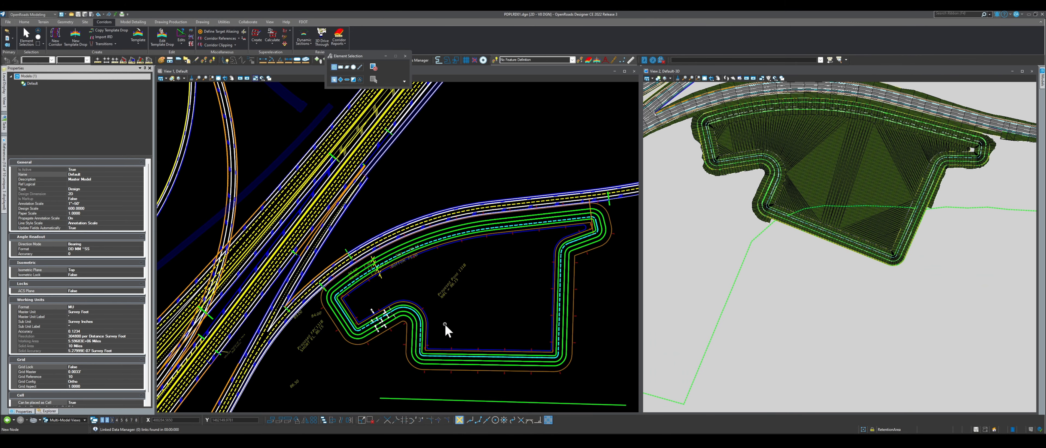
Examine the whole pond in plan and its 3D model beside the ramp from another angle.
scroll(449, 327, "up", 3)
scroll(296, 346, "down", 1)
scroll(279, 350, "down", 1)
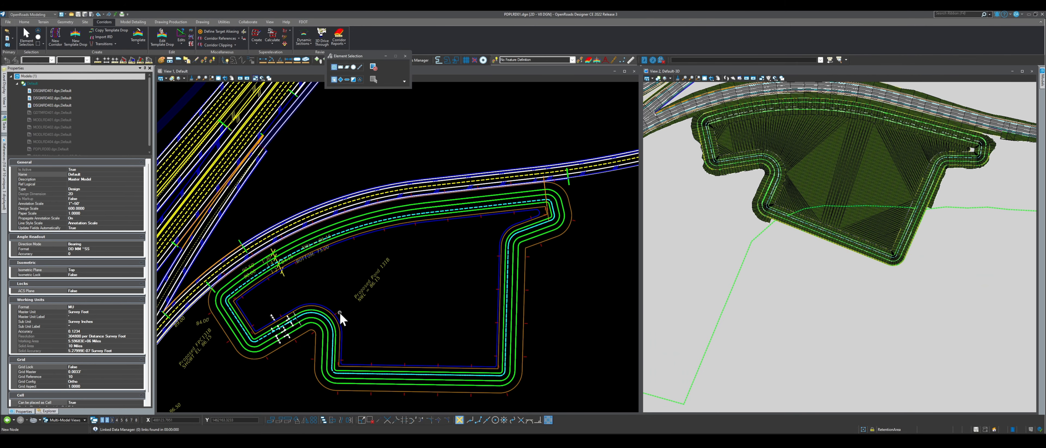
scroll(742, 186, "down", 2)
scroll(731, 138, "up", 2)
scroll(730, 138, "up", 4)
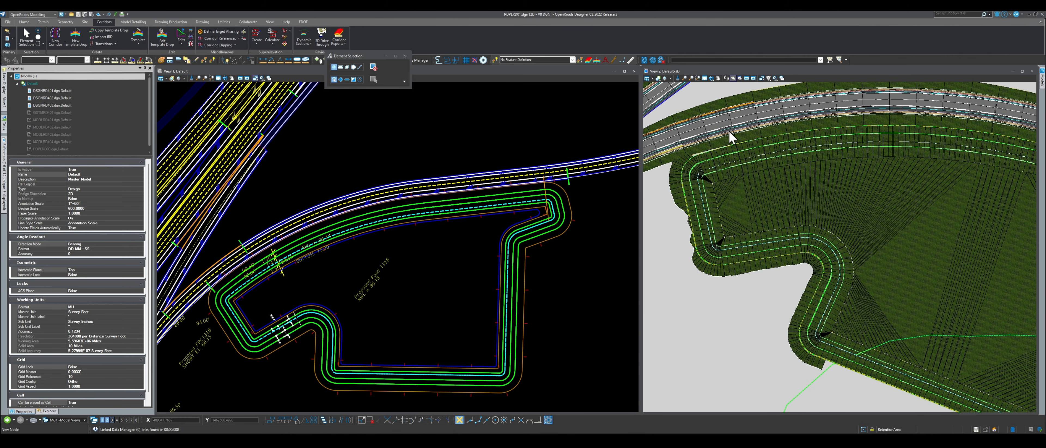
left_click(711, 78)
left_click(735, 285)
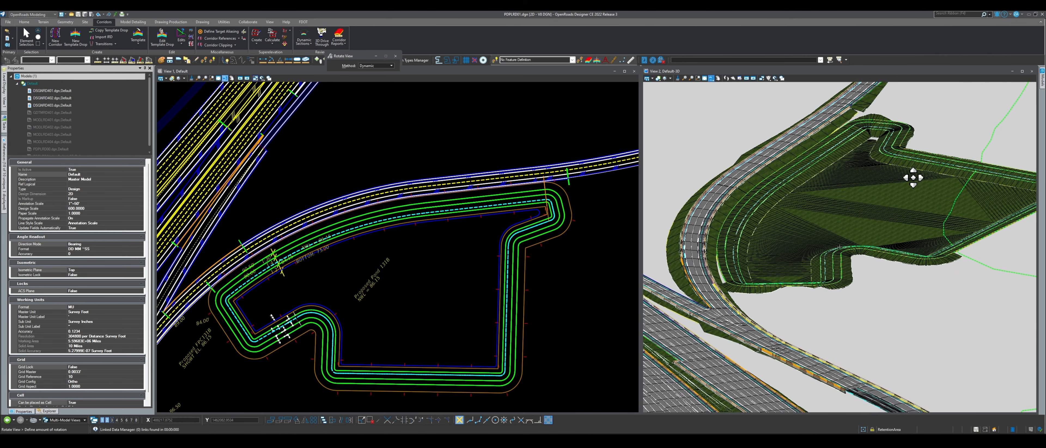
left_click(955, 173)
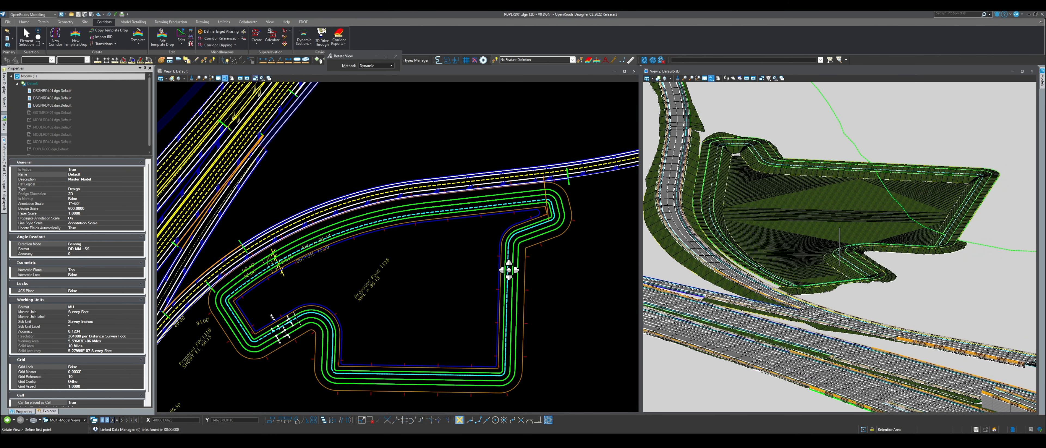
Save the design file and inspect the 3D pond and adjoining ramp from a new viewing angle.
left_click(201, 23)
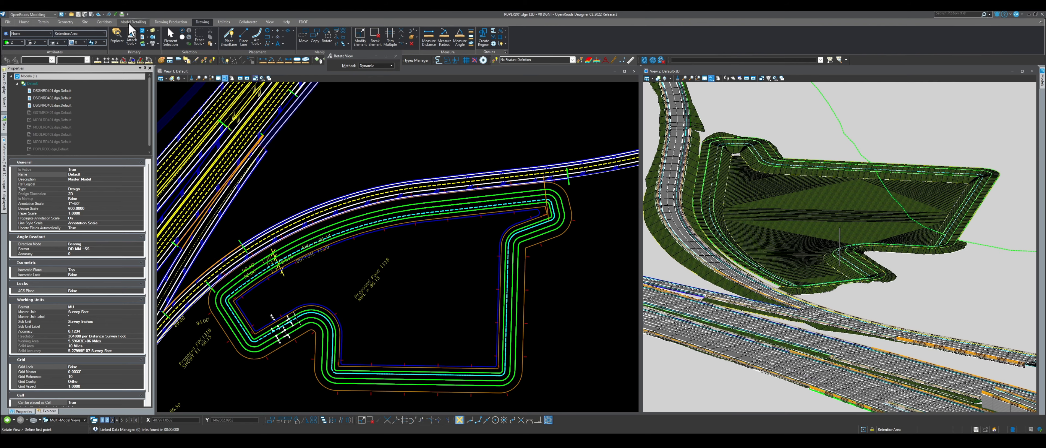
left_click(66, 22)
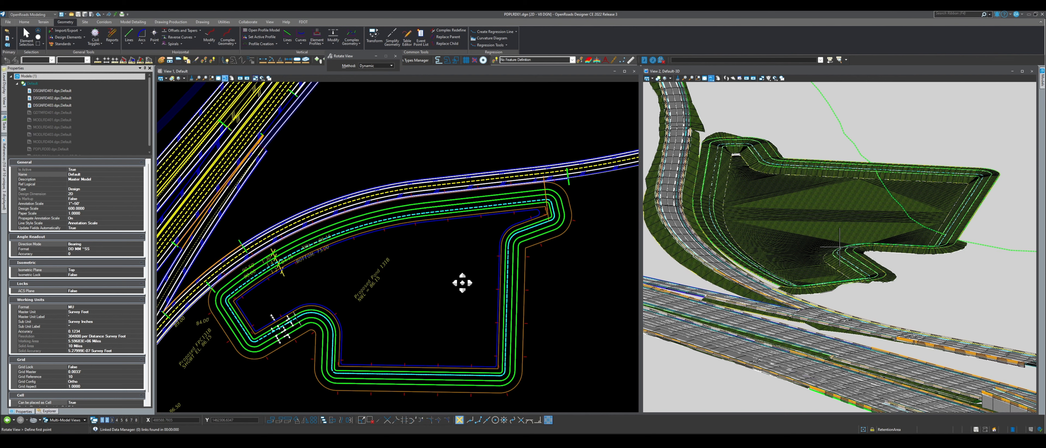
key("ctrl+s")
scroll(689, 182, "up", 2)
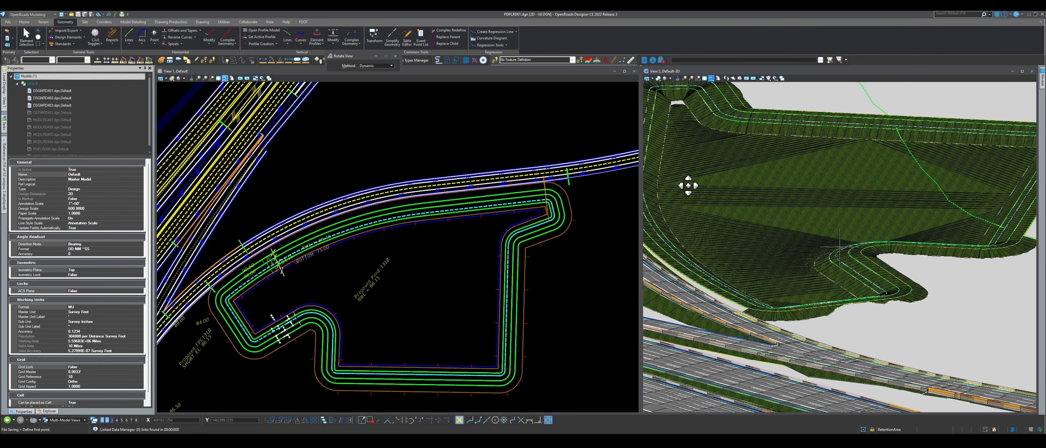
scroll(799, 188, "down", 3)
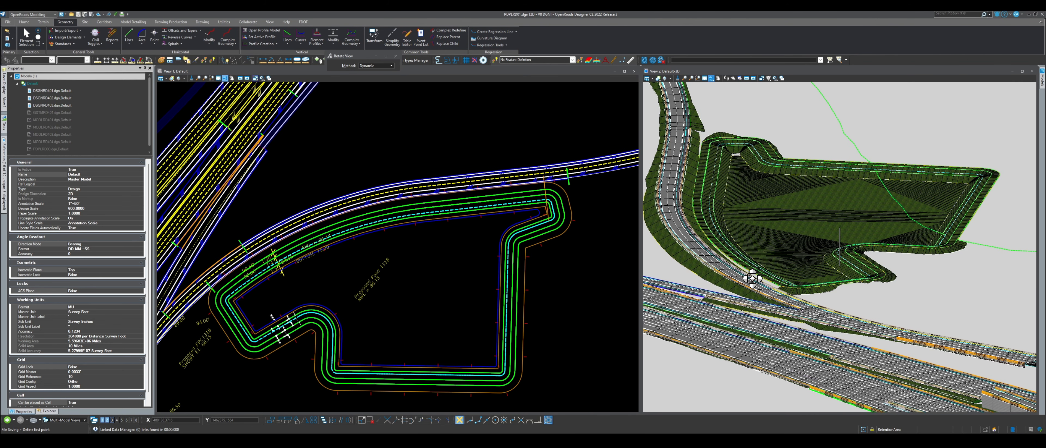
left_click(815, 251)
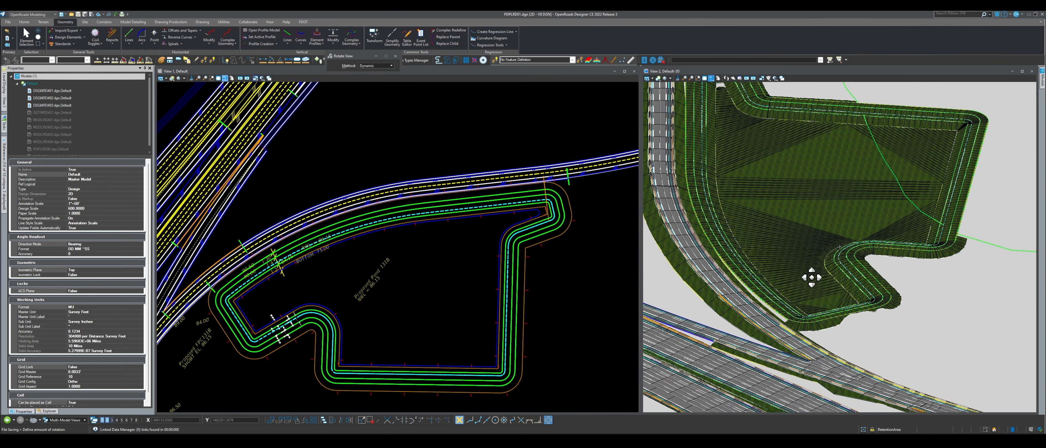
left_click(777, 244)
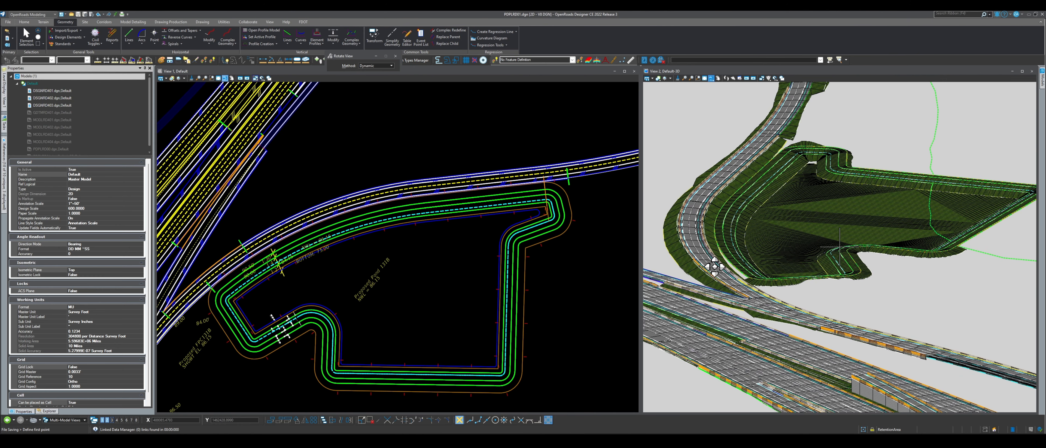